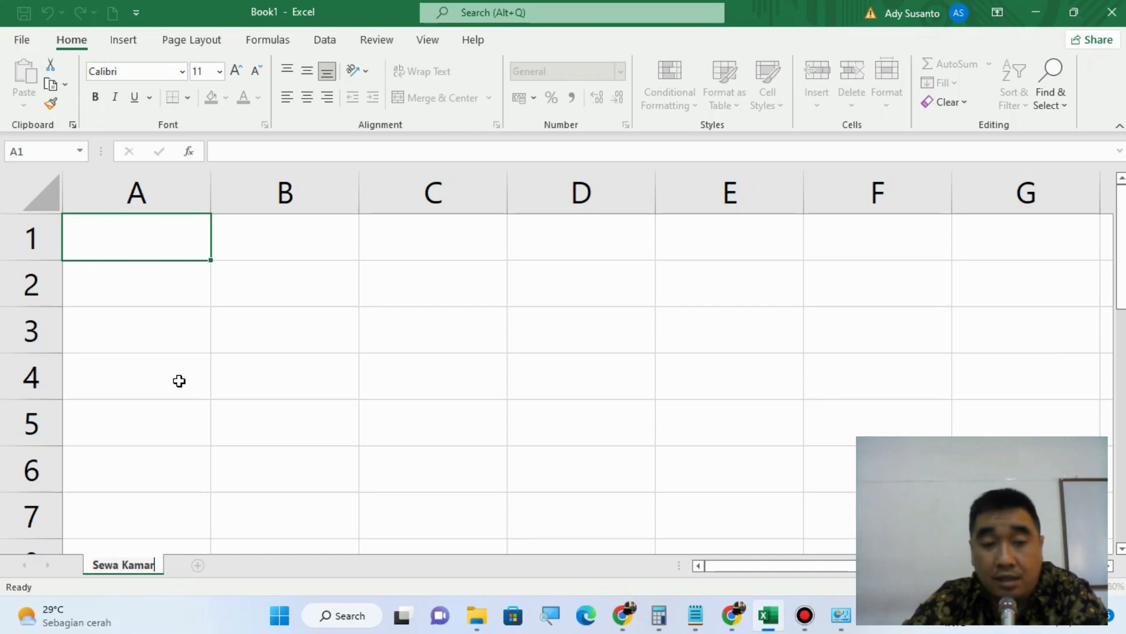
Step: Name the sheet Sewa Kamar and narrow column A to about a quarter of its width
key("Return")
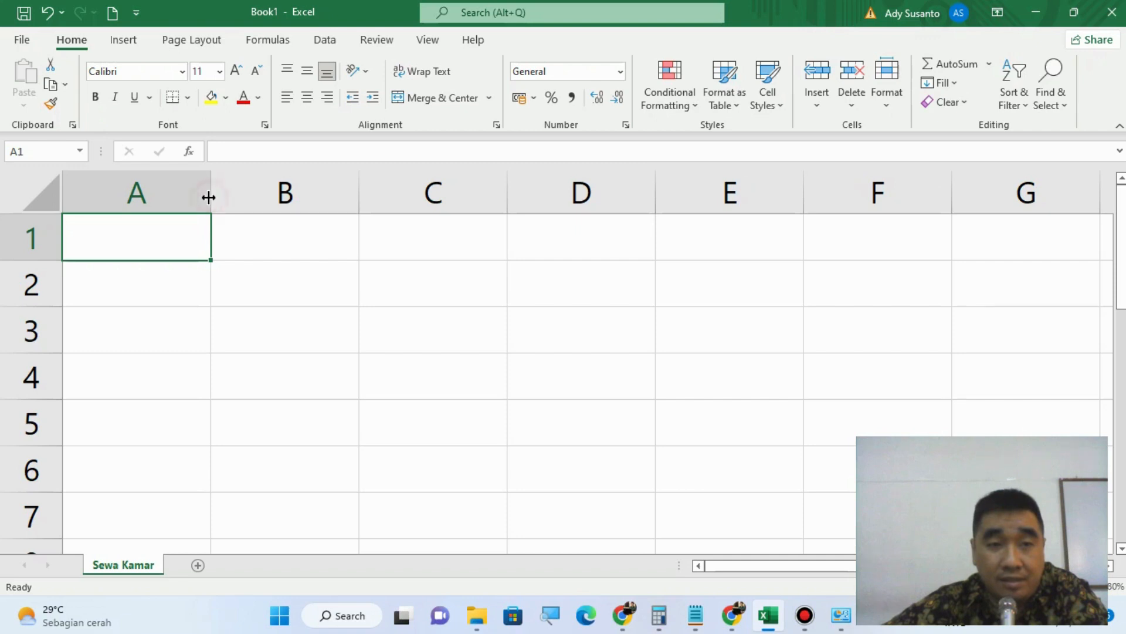
left_click_drag(208, 197, 209, 197)
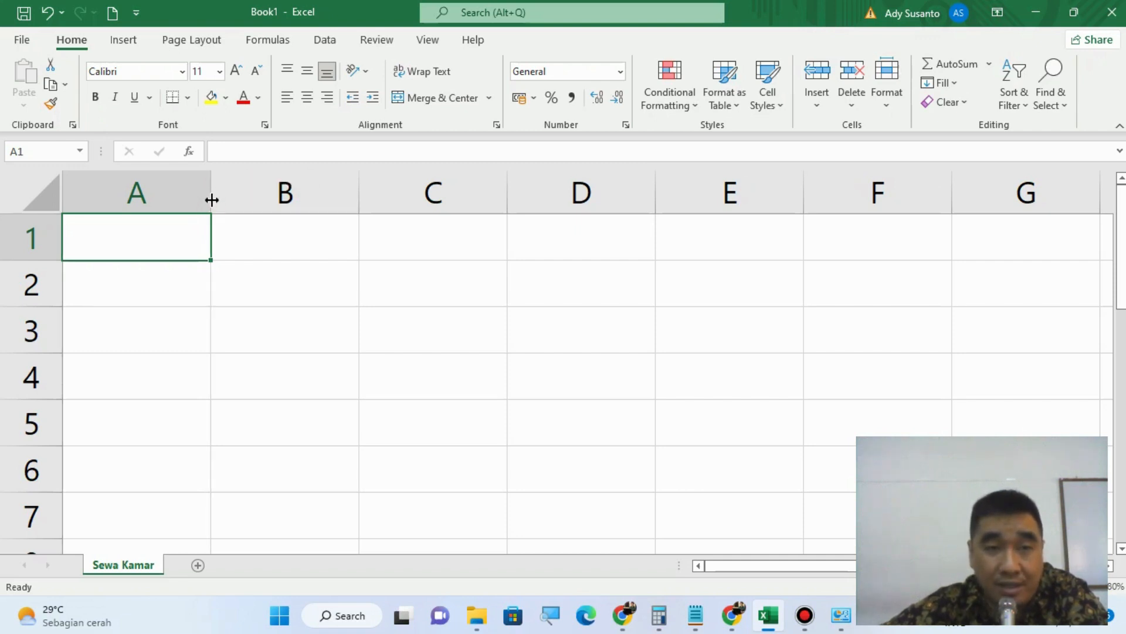
left_click_drag(212, 200, 100, 205)
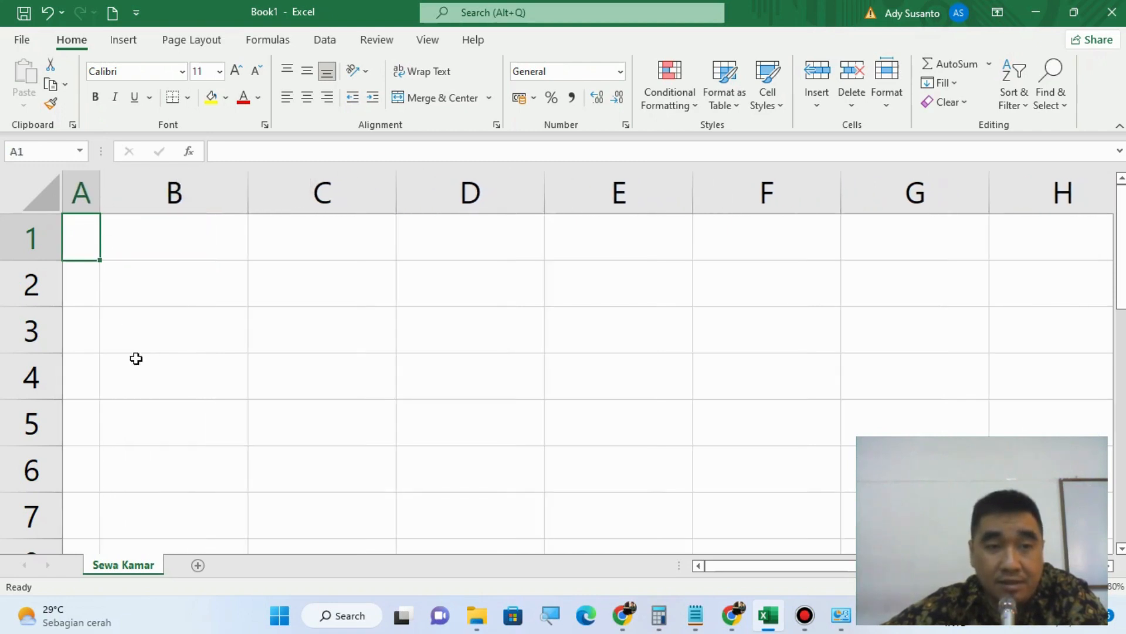
Step: Enter the table headers Nama in cell B5 and Tanggal Masuk in cell C5
left_click(201, 339)
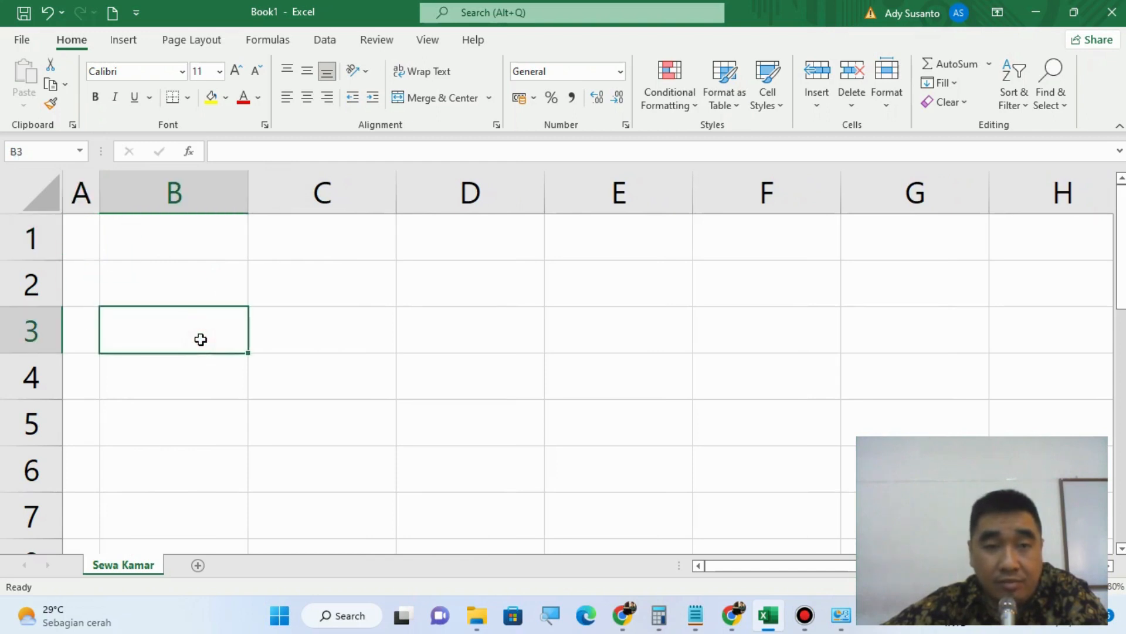
left_click(153, 411)
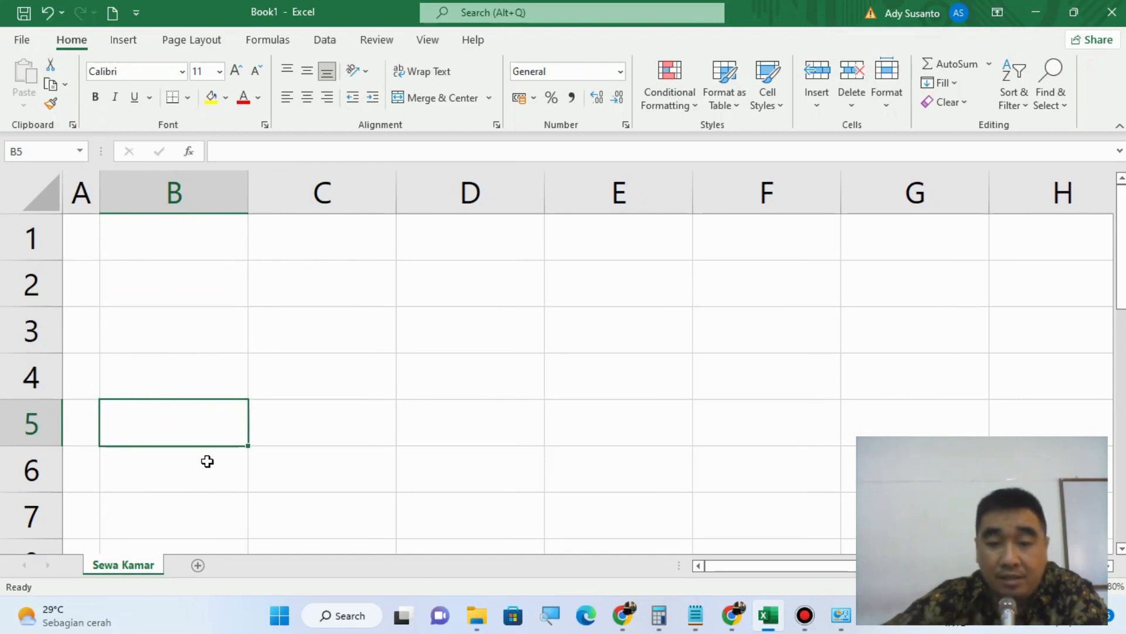
type("Nama")
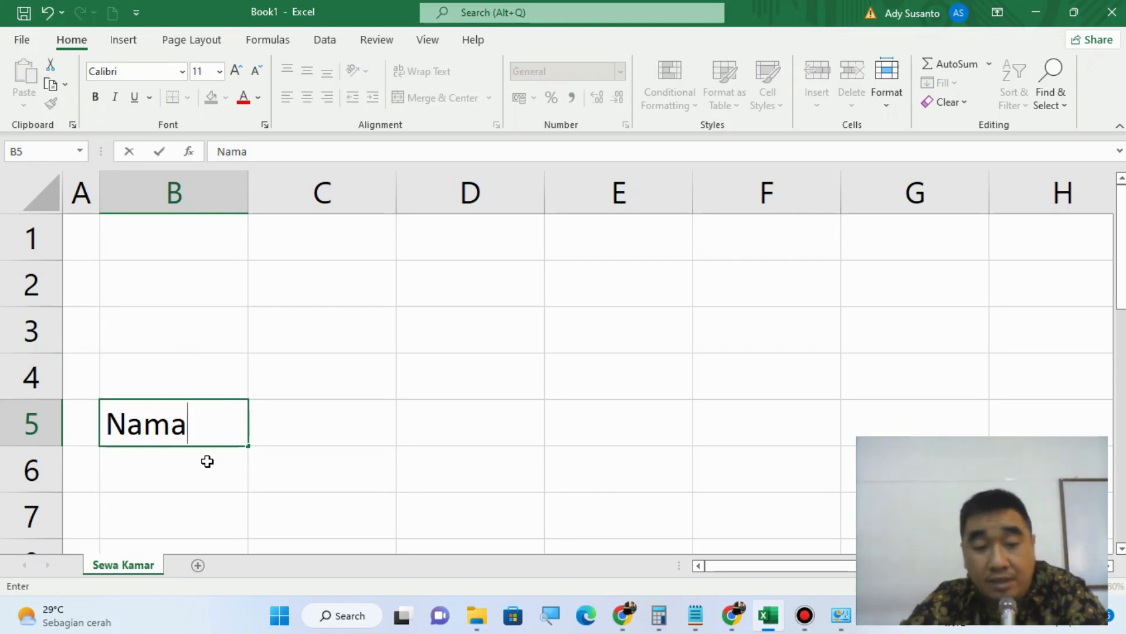
key("Tab")
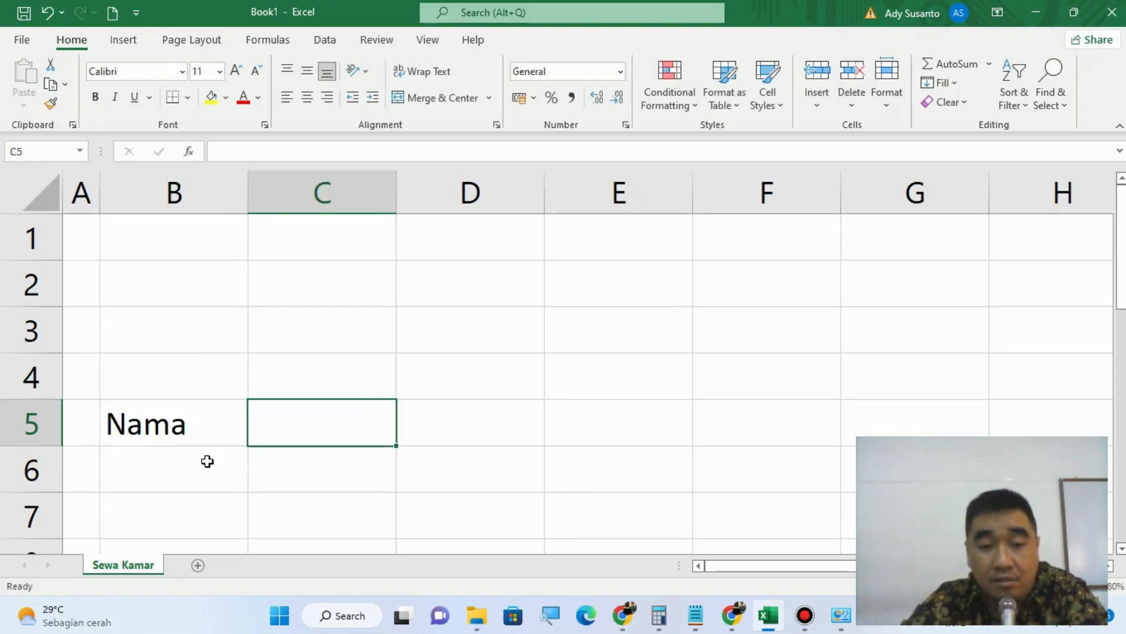
type("Tanggal")
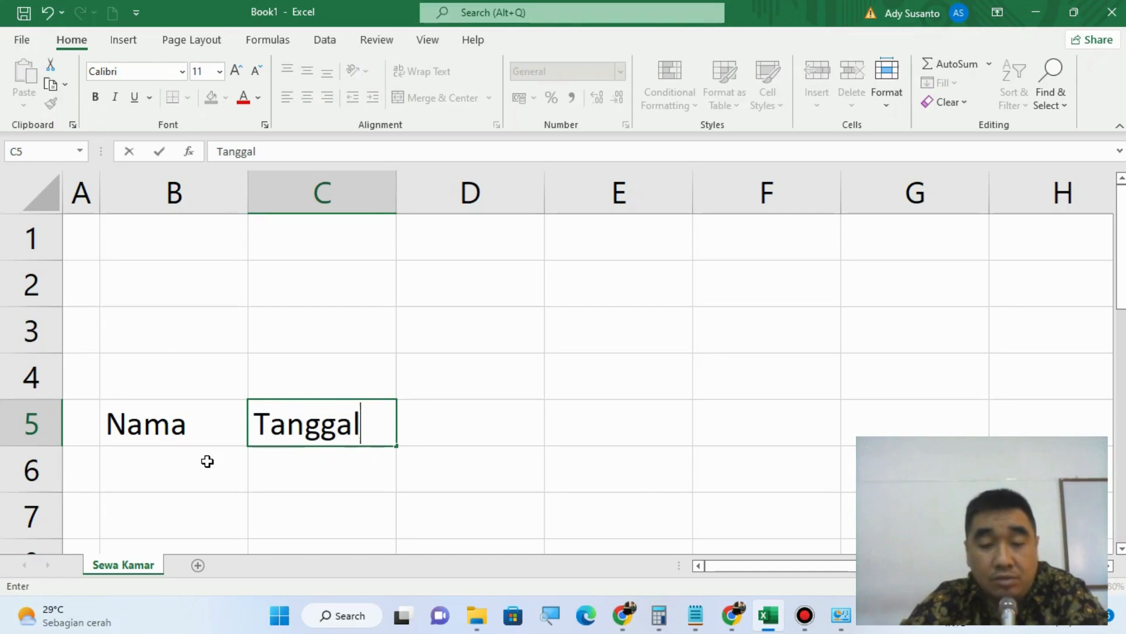
type(" Masuk")
key("Tab")
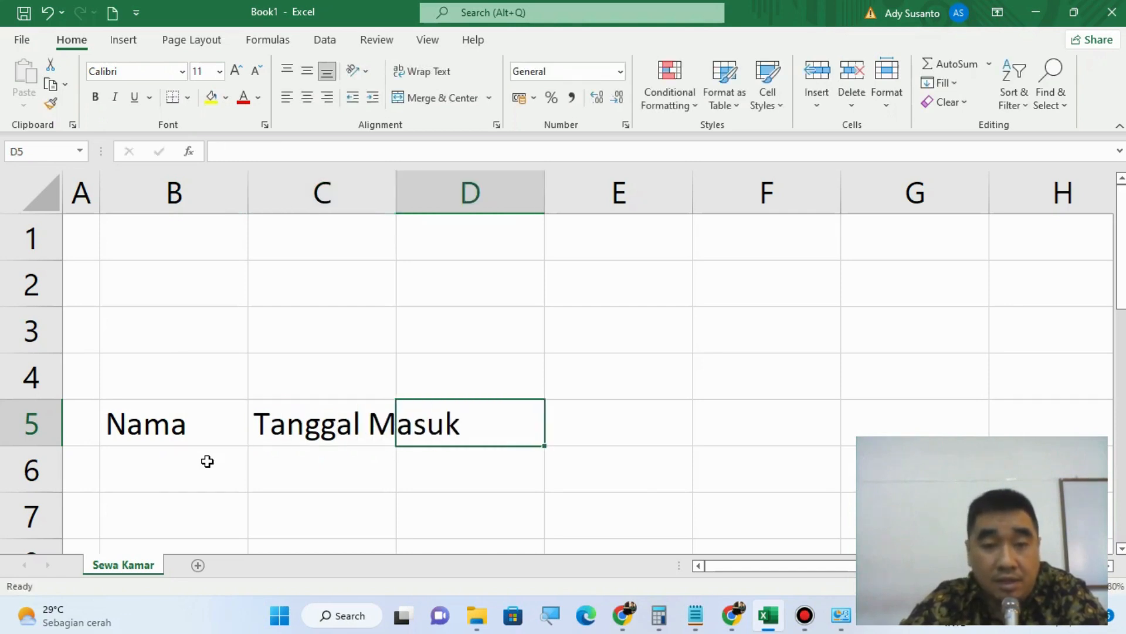
Step: Add the headers Tanggal Keluar in cell D5 and Lama Menginap in cell E5
type("Tang")
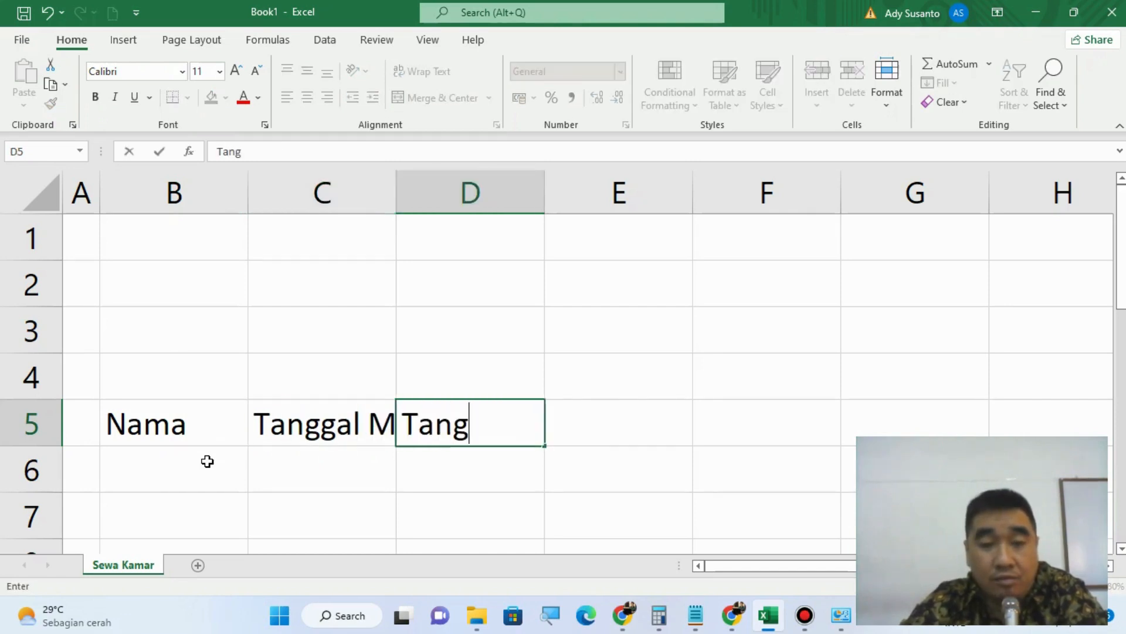
type("gal Keluar")
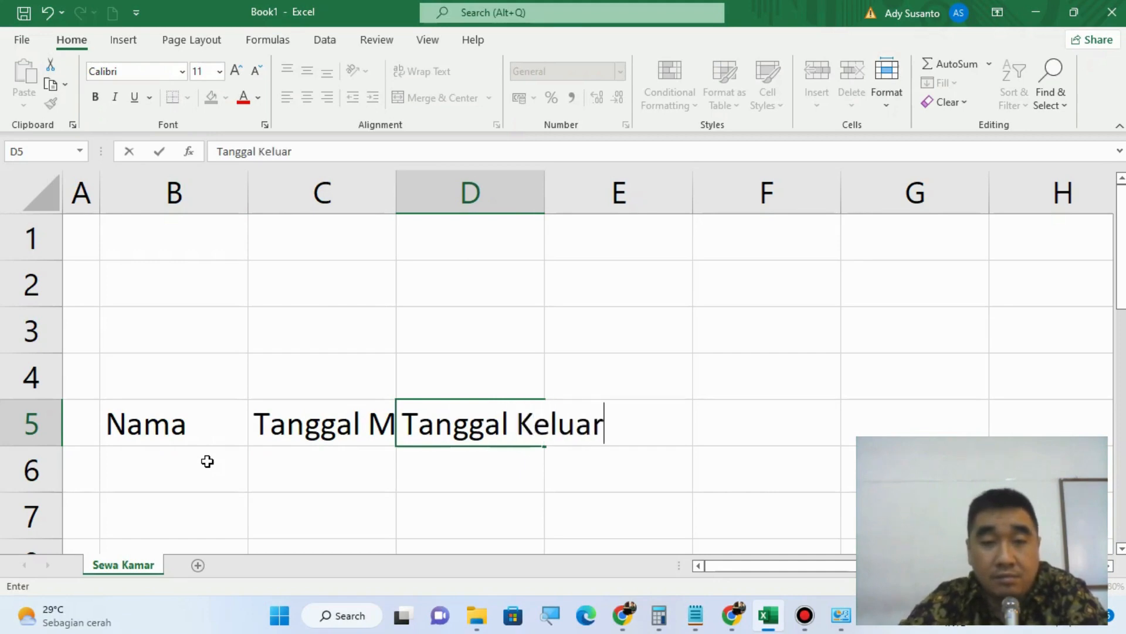
key("Tab")
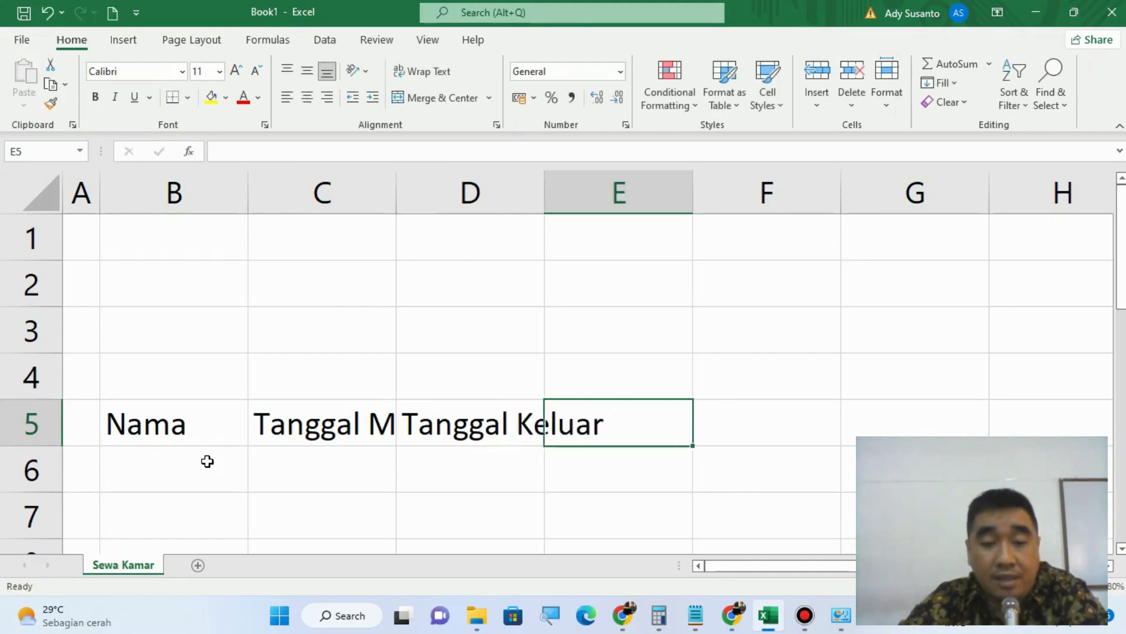
type("Lama Men")
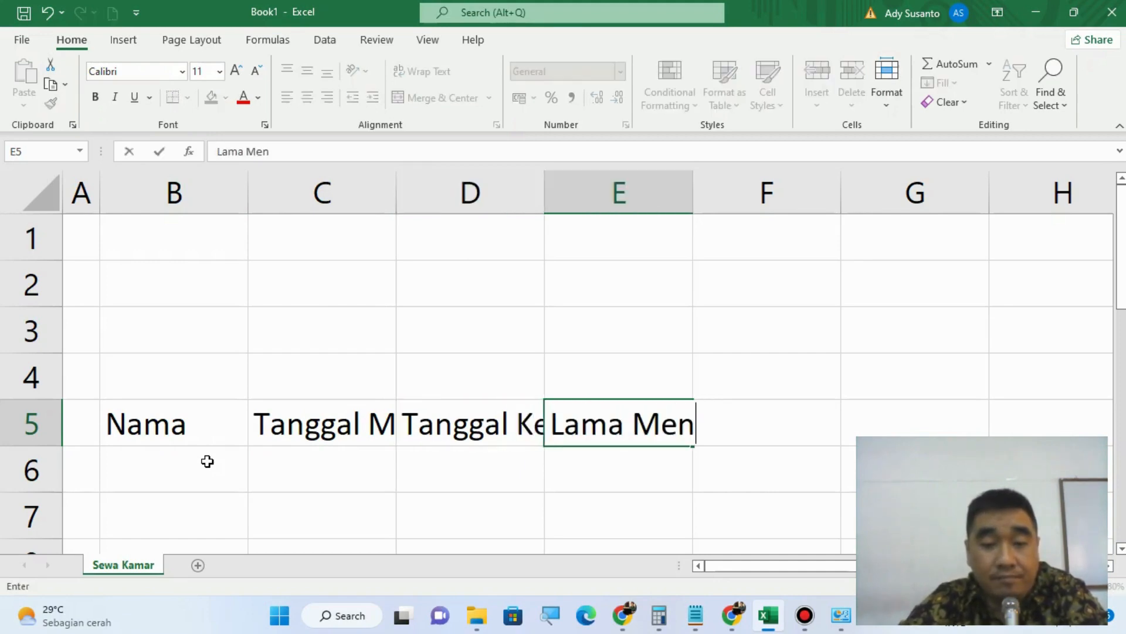
type("ginap")
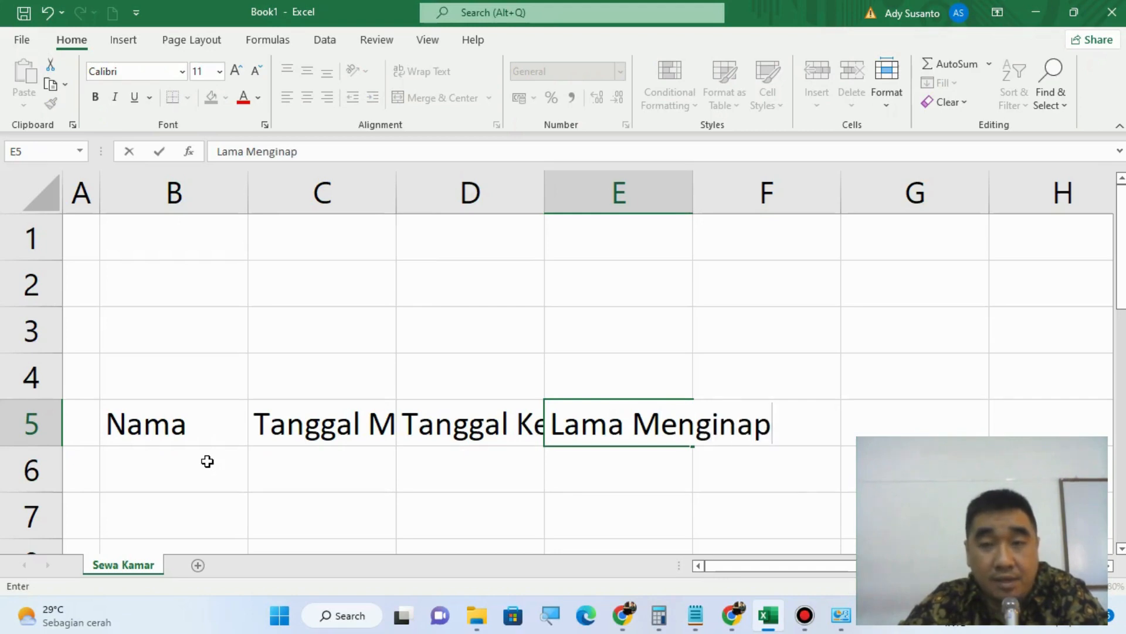
key("Tab")
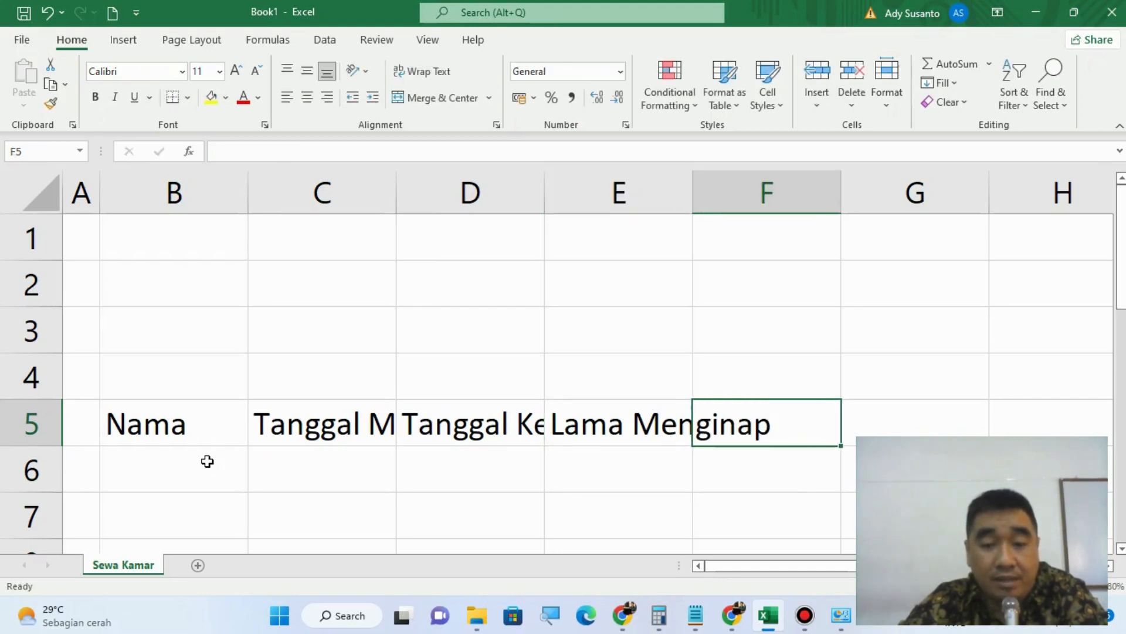
Step: Enter the header Tipe Kamar in cell F5, next to Lama Menginap
type("Biay")
key("BackSpace")
key("BackSpace")
key("BackSpace")
key("BackSpace")
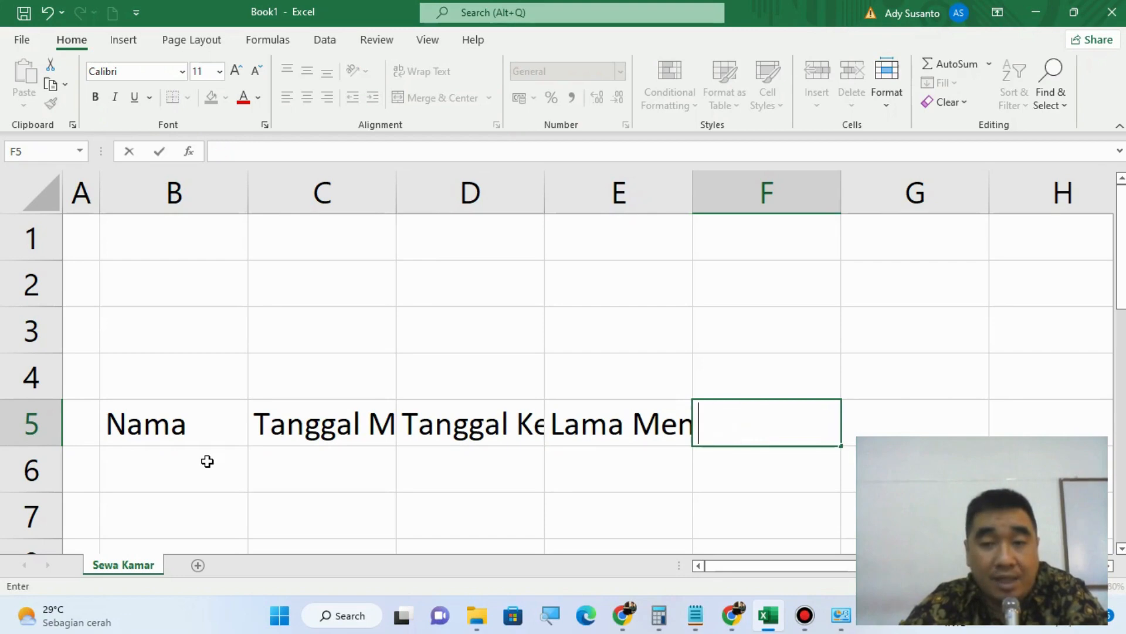
type("Tipe")
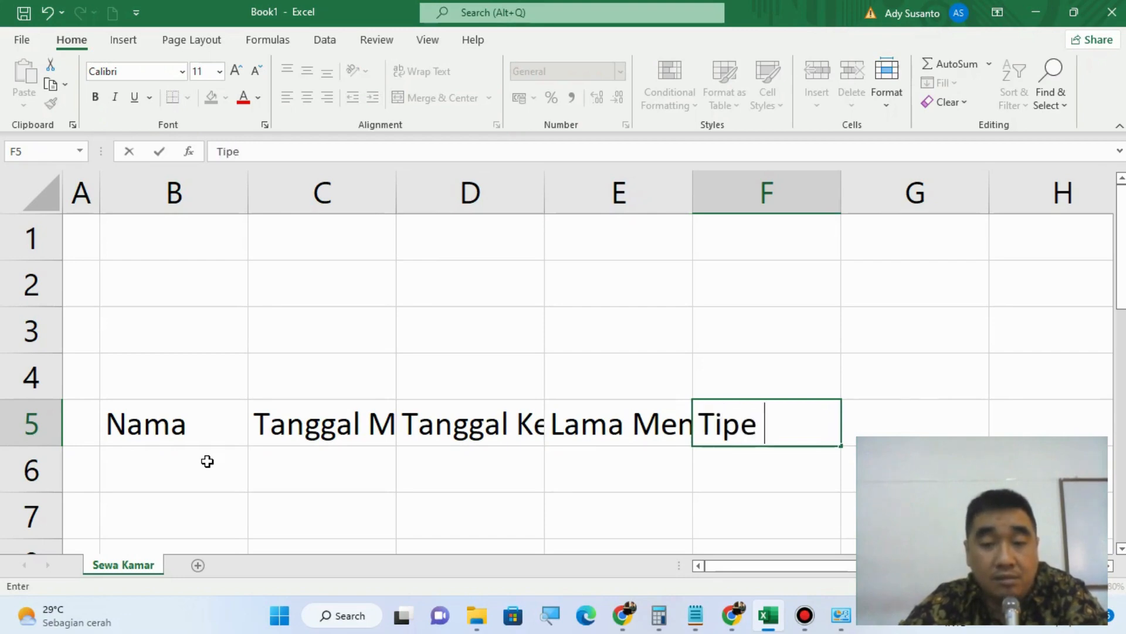
type(" Kamar")
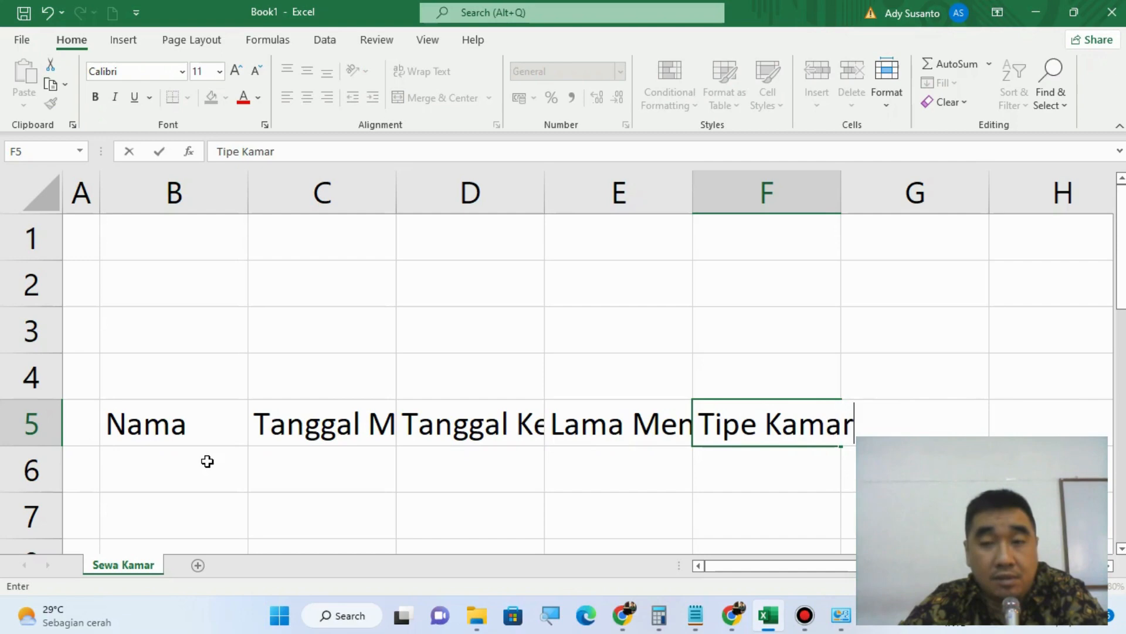
key("Tab")
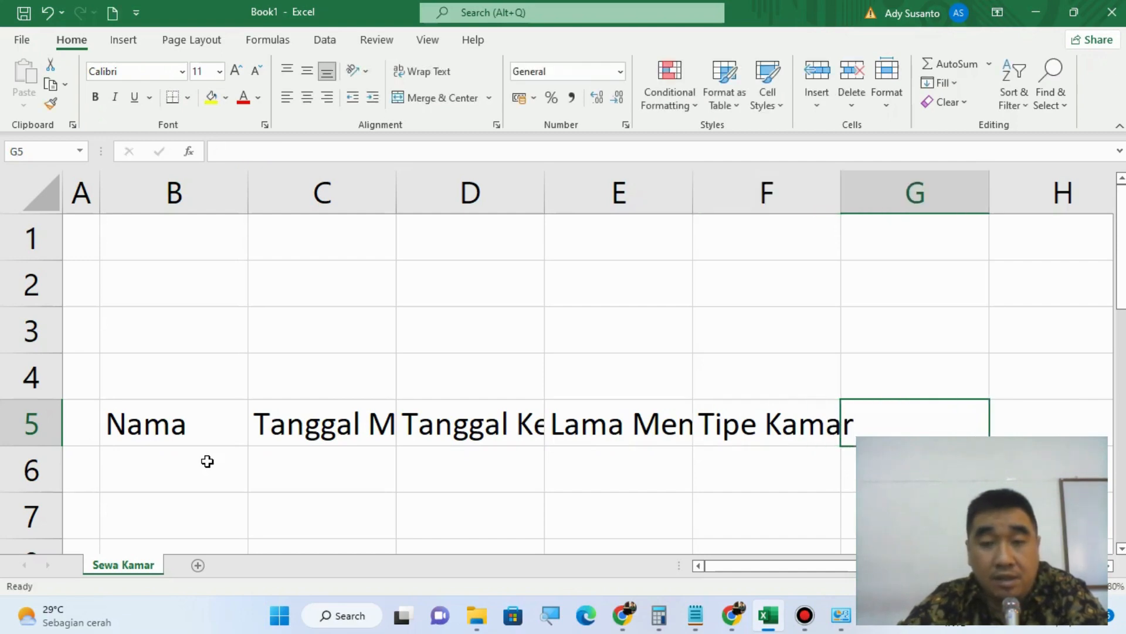
key("Left")
type("Biaya")
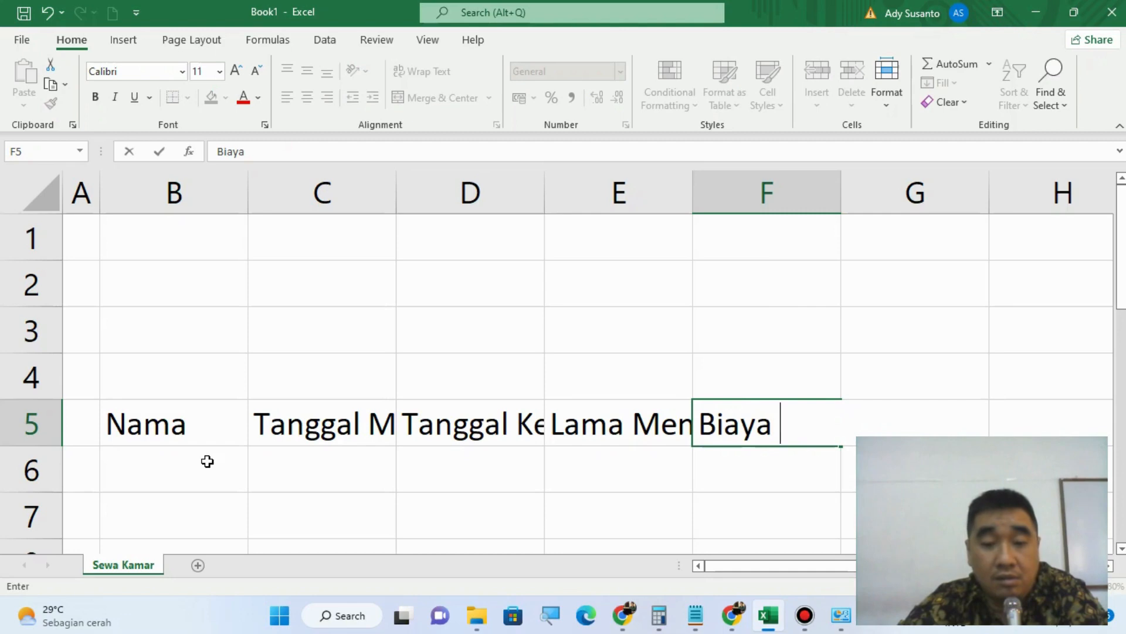
type(" Kama")
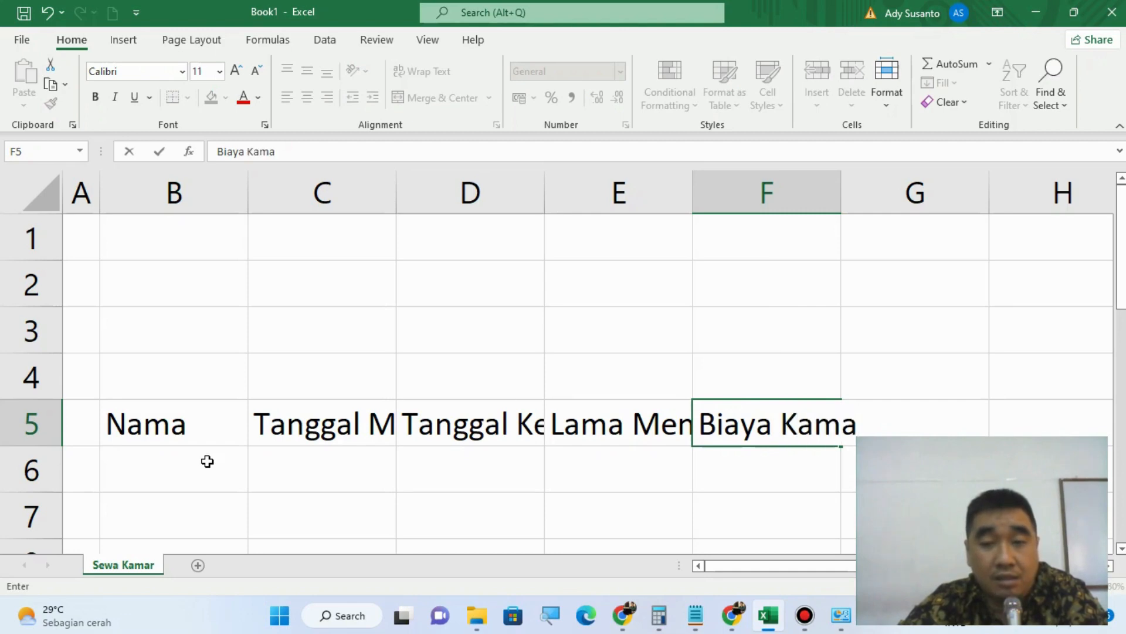
key("BackSpace")
key("BackSpace")
key("BackSpace")
key("BackSpace")
key("BackSpace")
key("BackSpace")
key("BackSpace")
key("BackSpace")
key("BackSpace")
key("BackSpace")
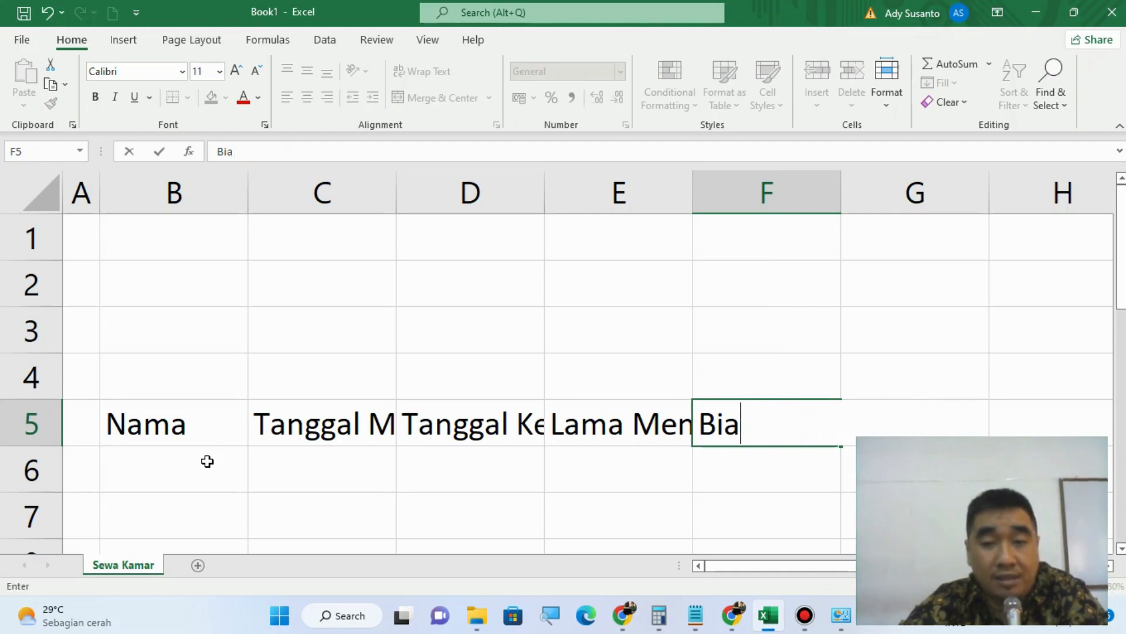
type("Tipe ")
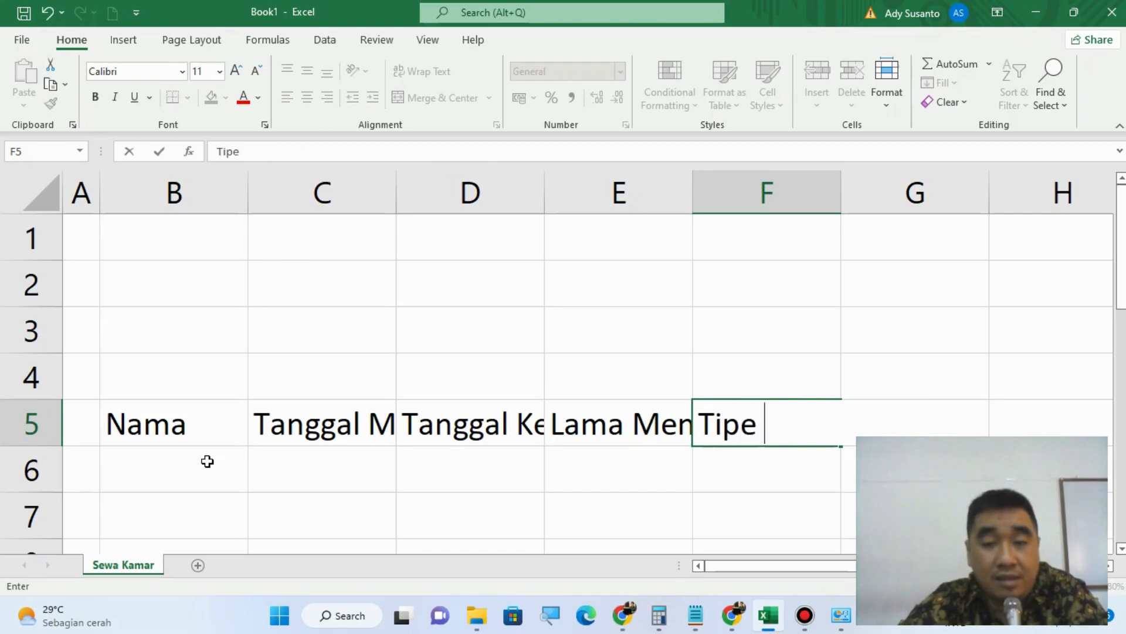
type("K amar")
key("Tab")
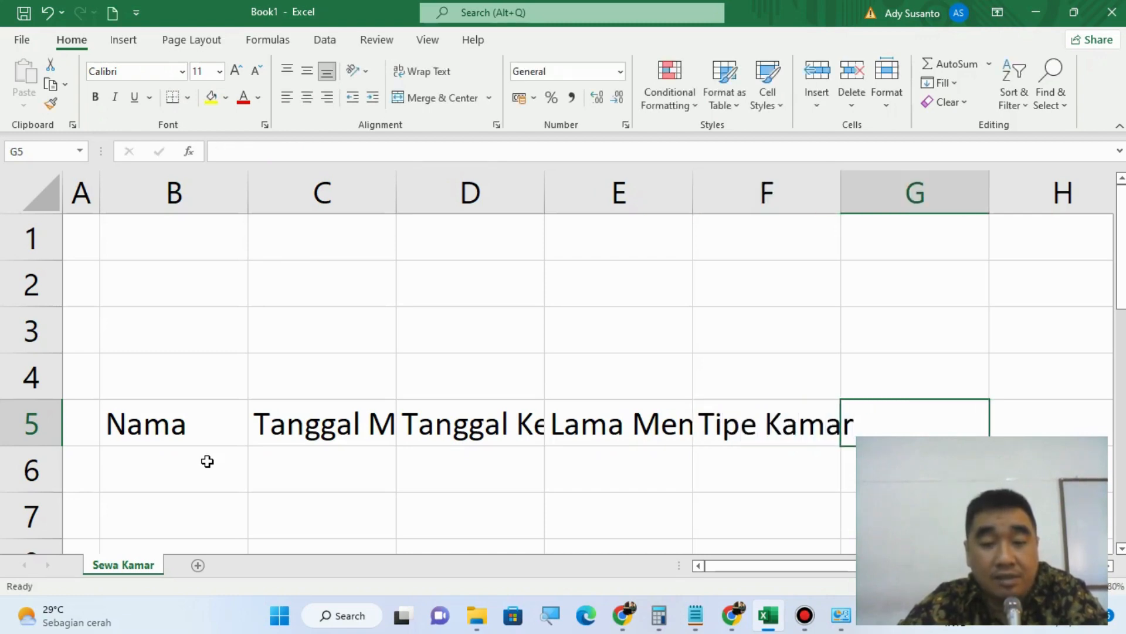
Step: Enter the header Biaya Kamar in cell G5, next to Tipe Kamar
type("Bu")
key("BackSpace")
type("i")
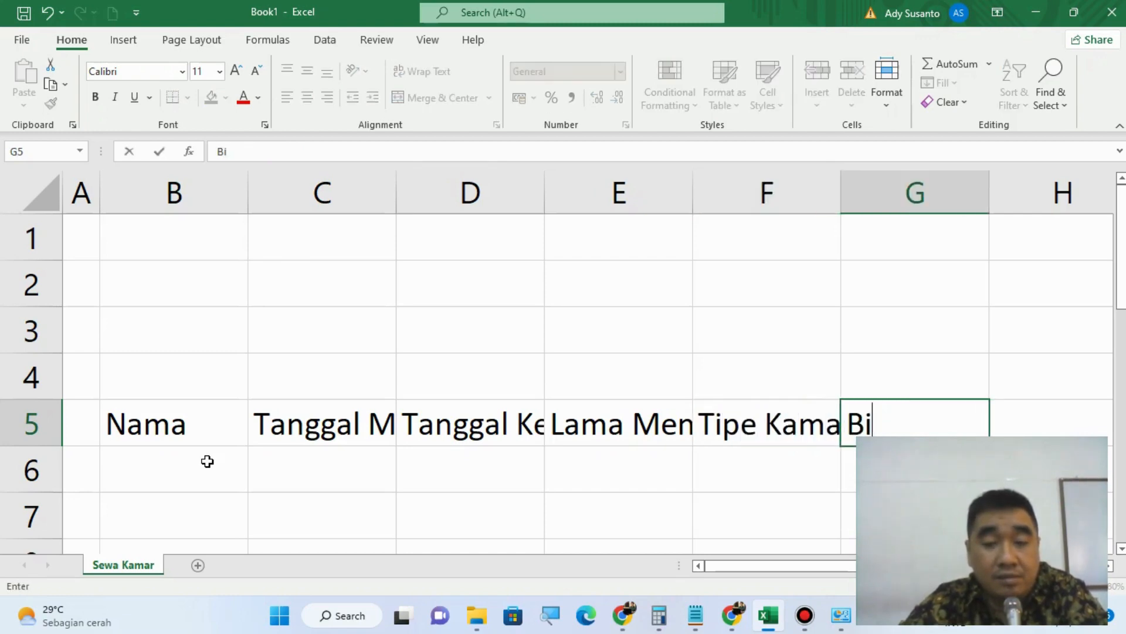
type("aya Kamar")
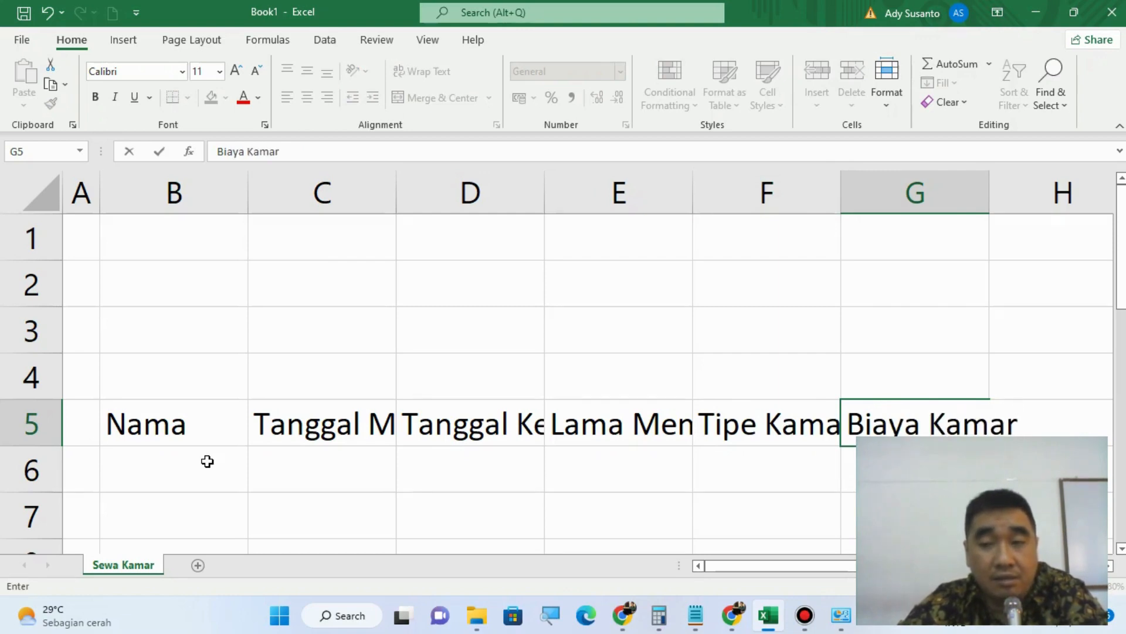
key("Tab")
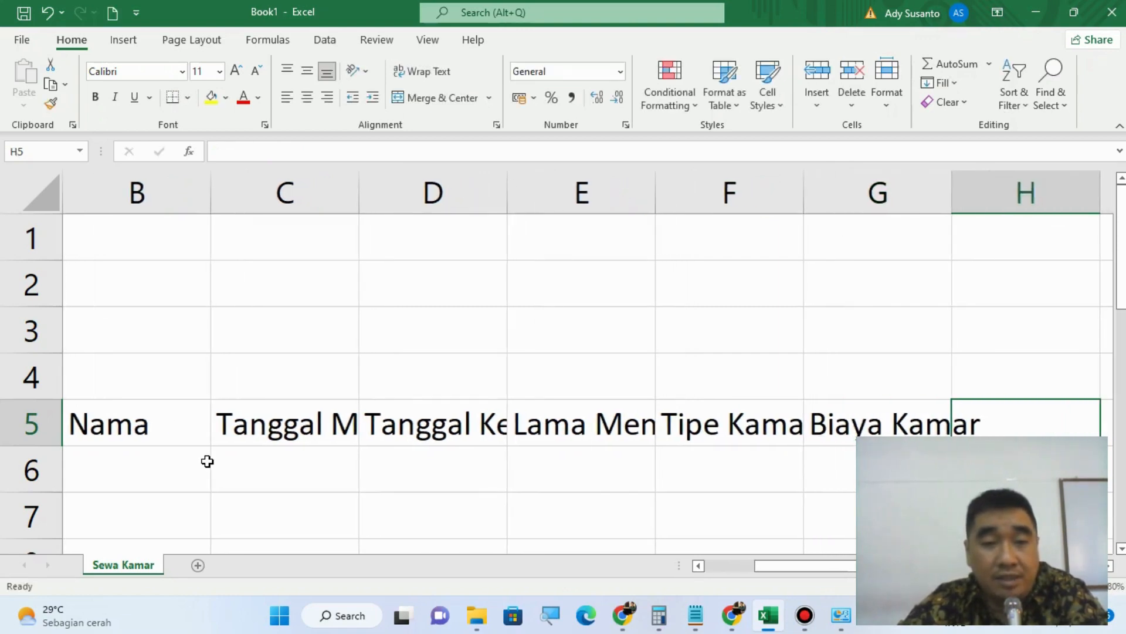
Step: Complete the header row with Biaya Service in cell H5 and Biaya Menginap in cell I5
type("Biay")
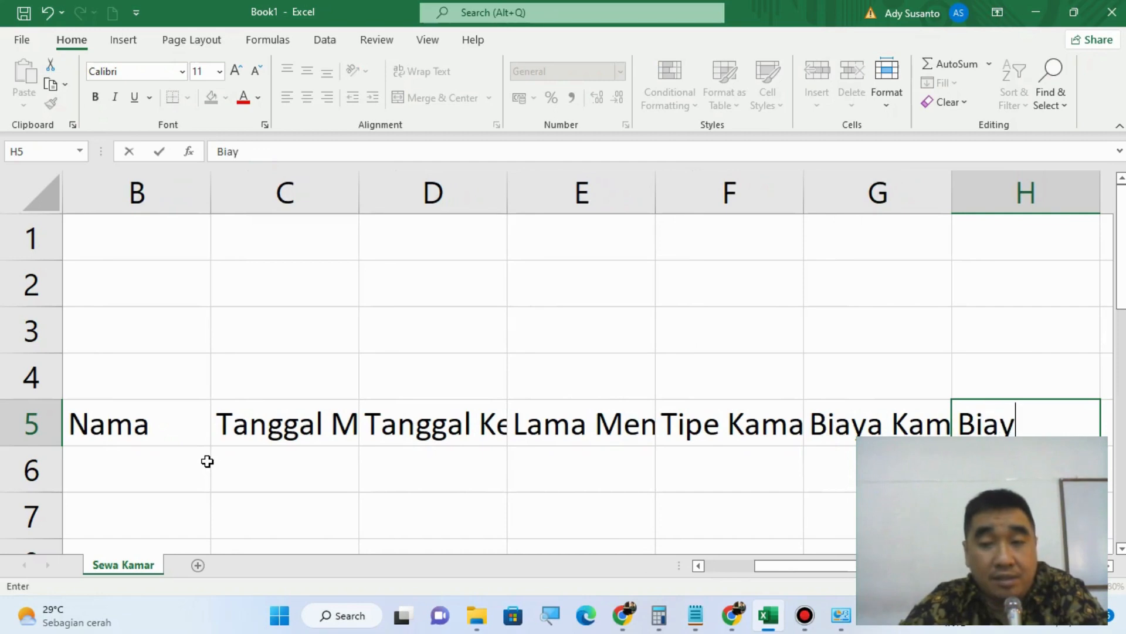
type("a Service")
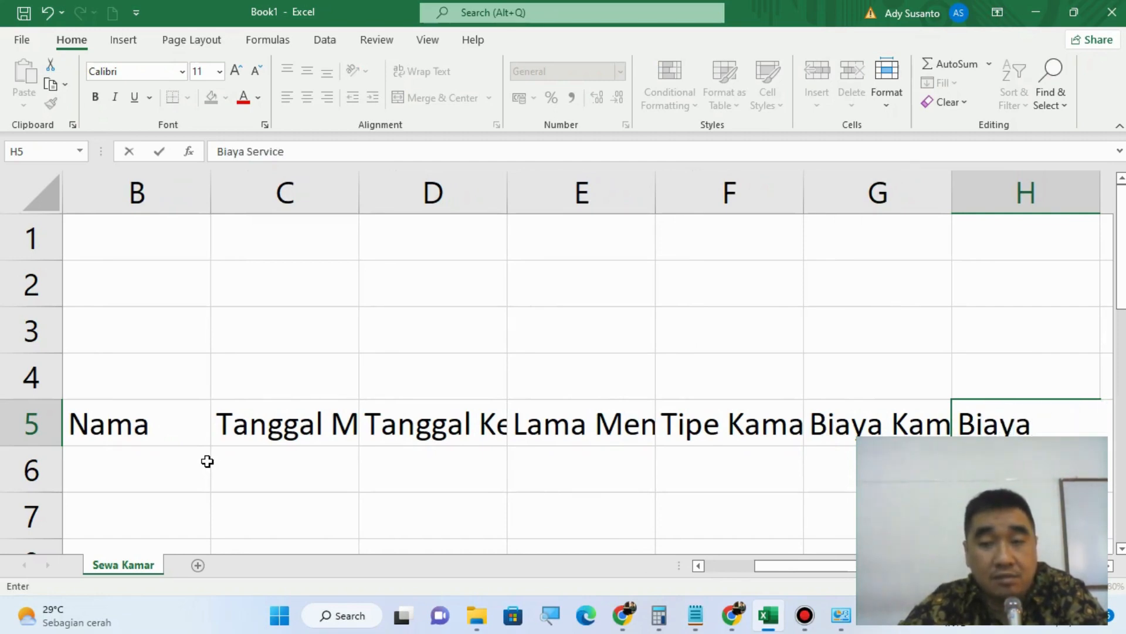
key("Tab")
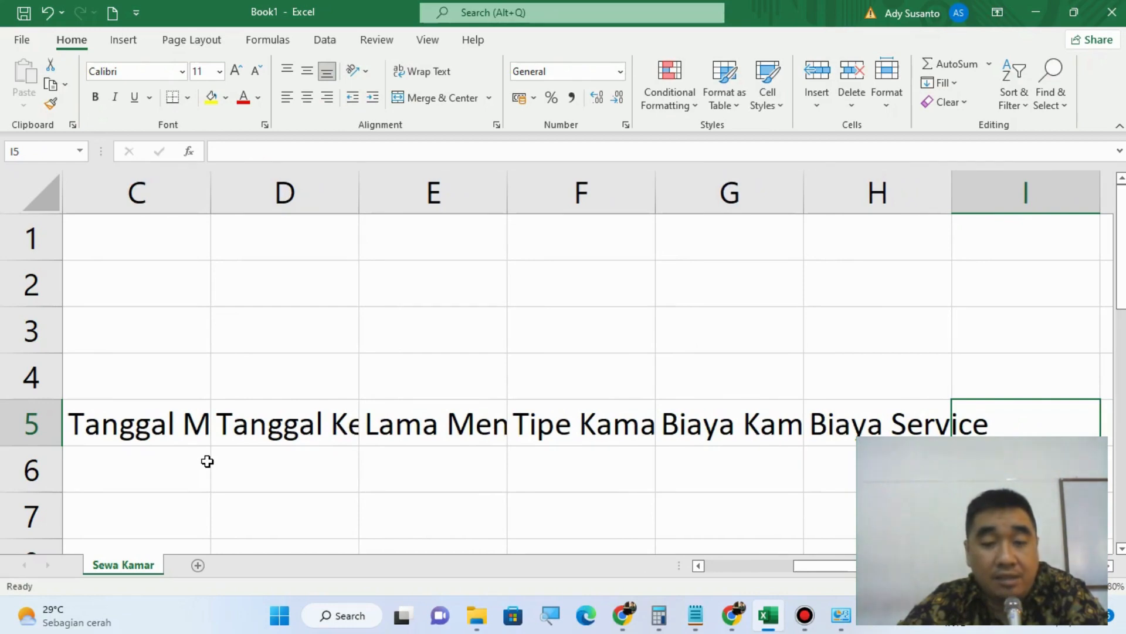
type("Biaya Menginap")
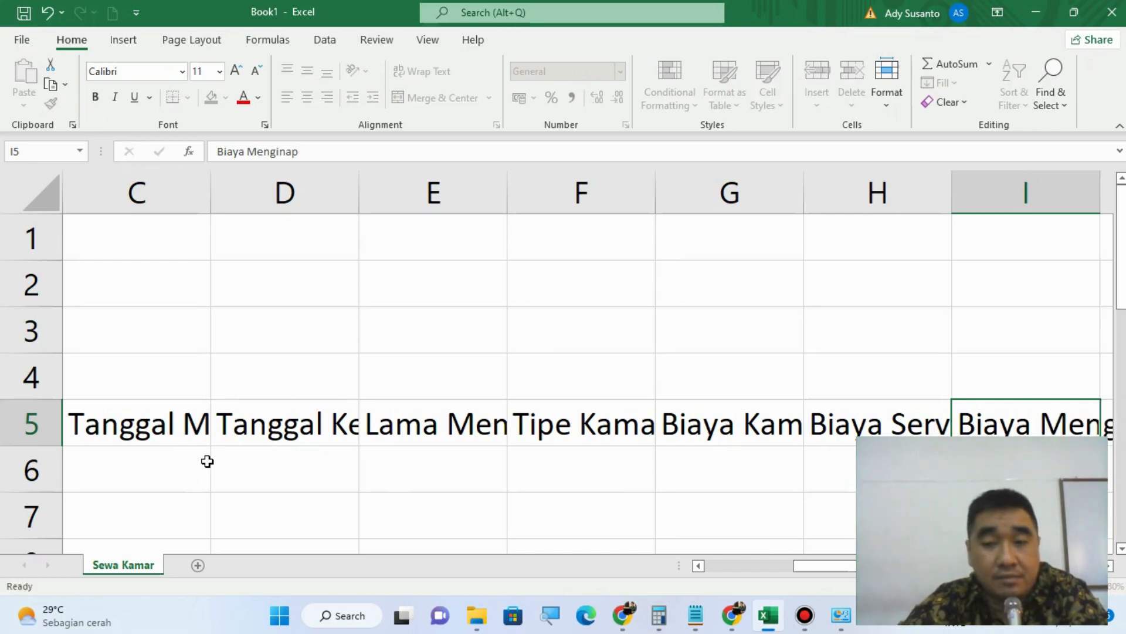
key("Return")
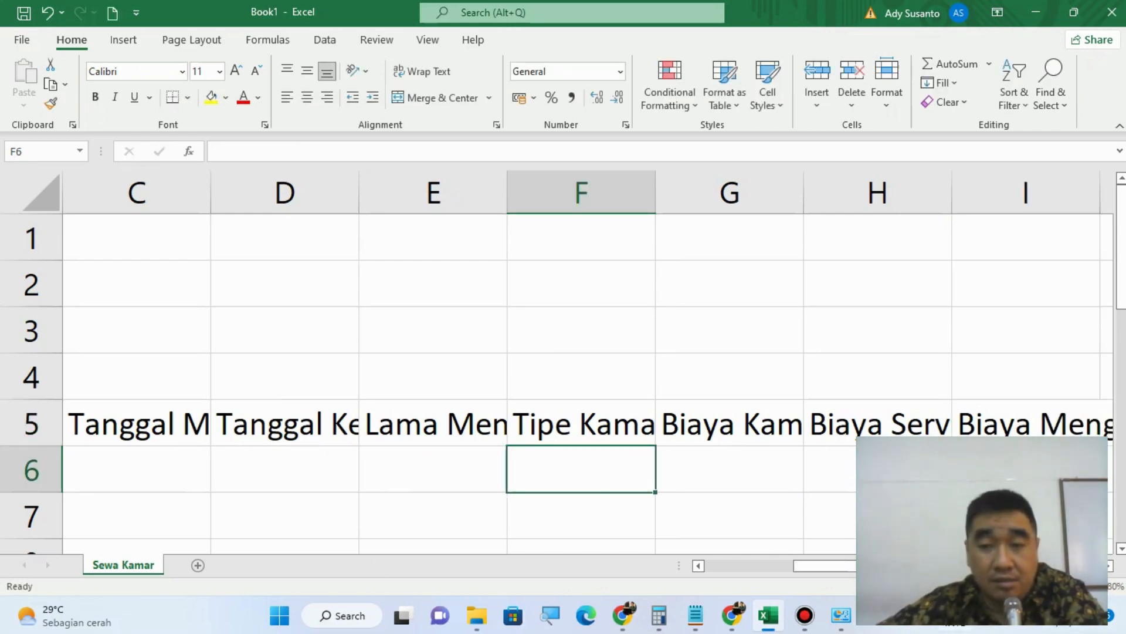
scroll(557, 363, "down", 3)
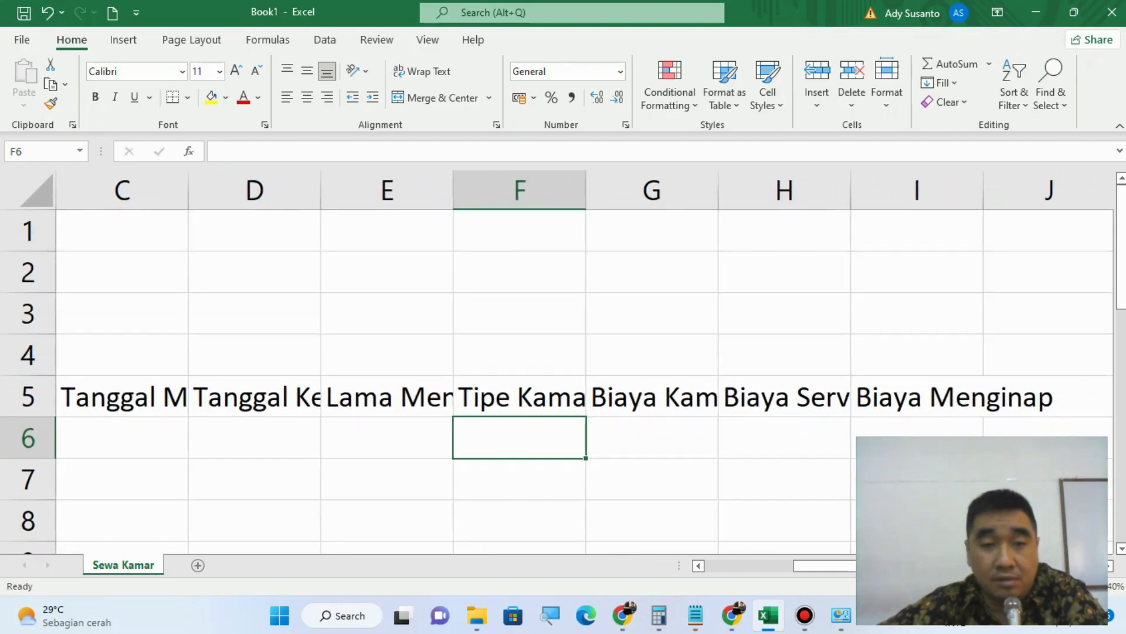
scroll(557, 362, "down", 3)
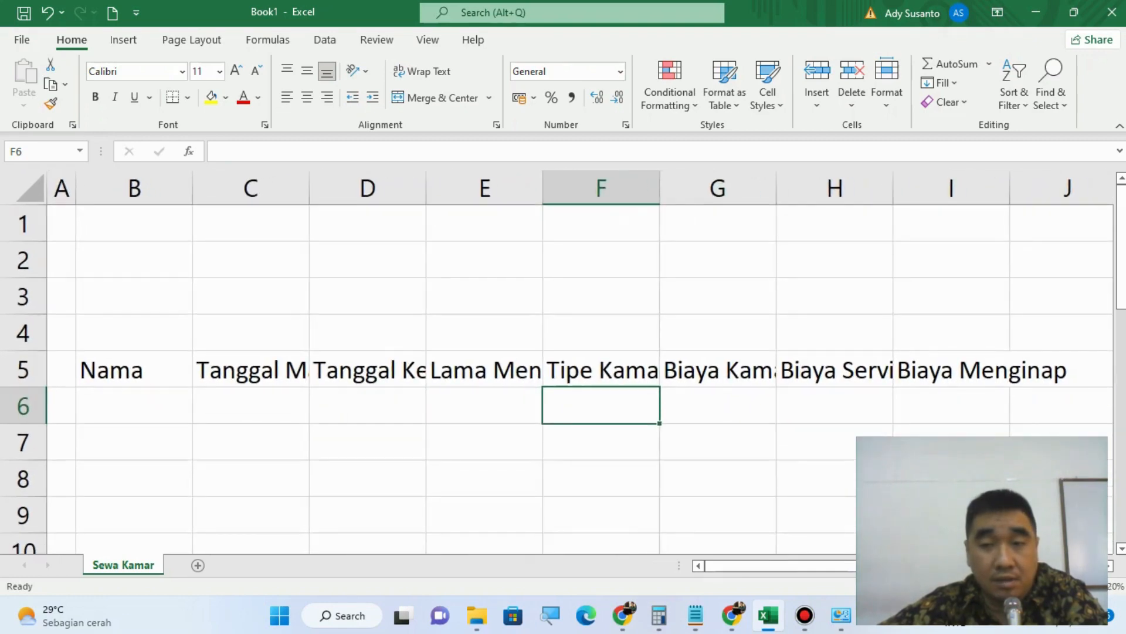
scroll(557, 362, "down", 1)
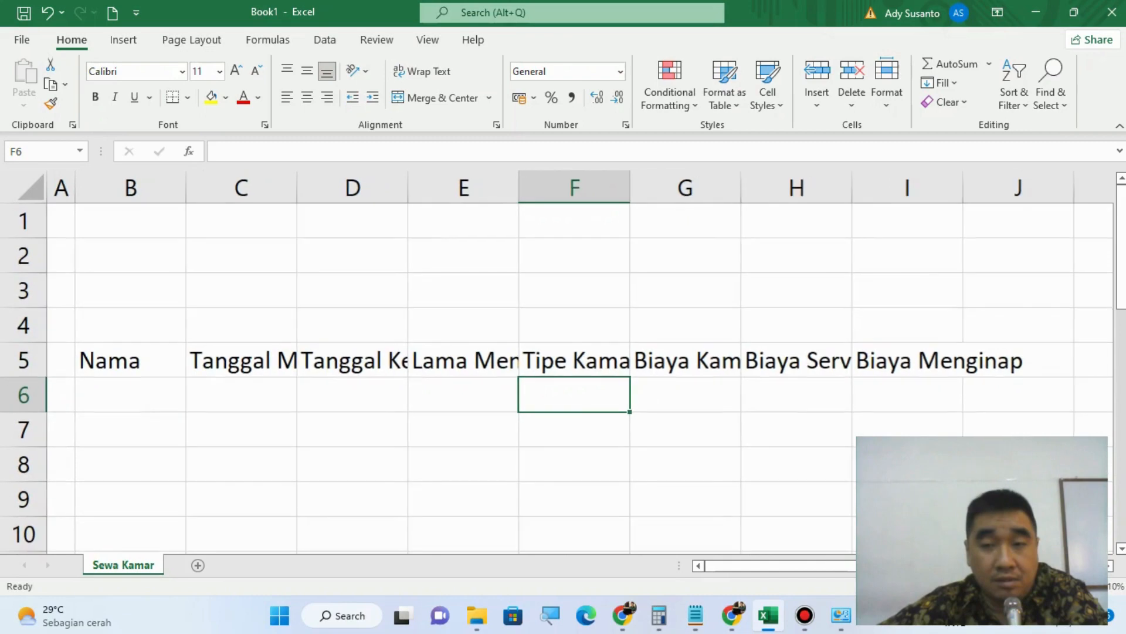
Step: Centre the header cells B5:I5 horizontally and vertically and wrap their text
left_click(124, 364)
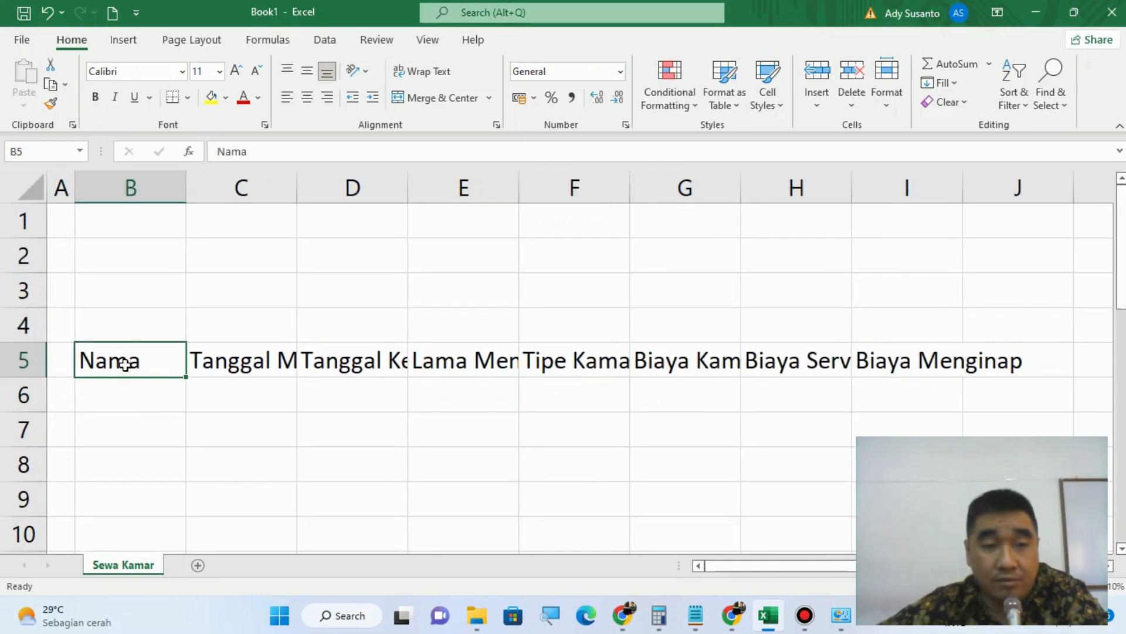
left_click_drag(125, 364, 869, 358)
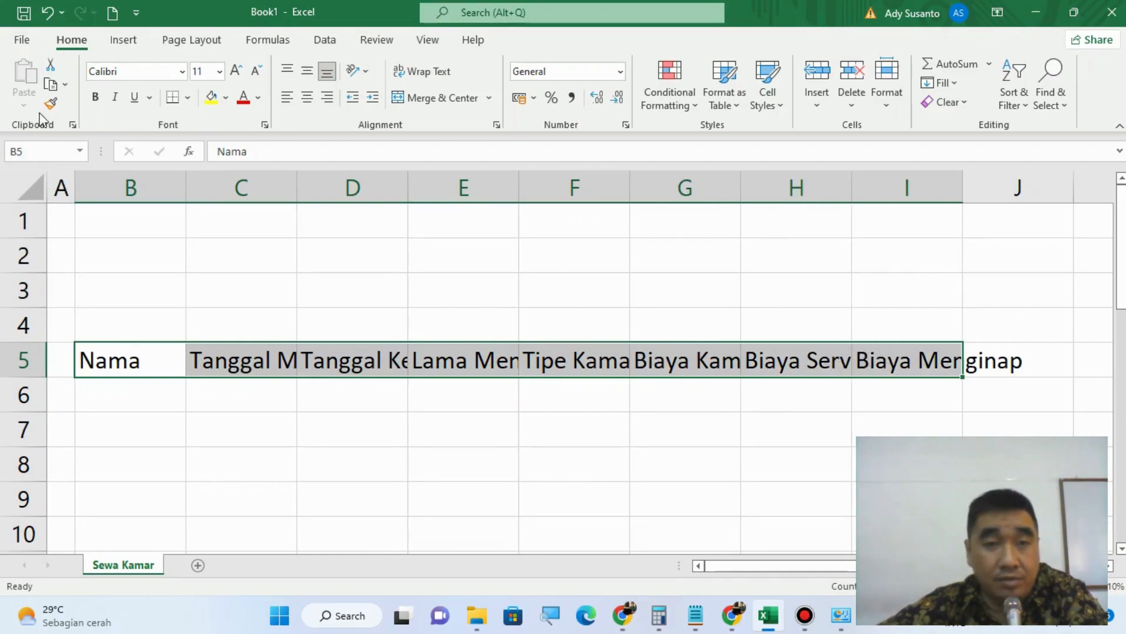
left_click(307, 97)
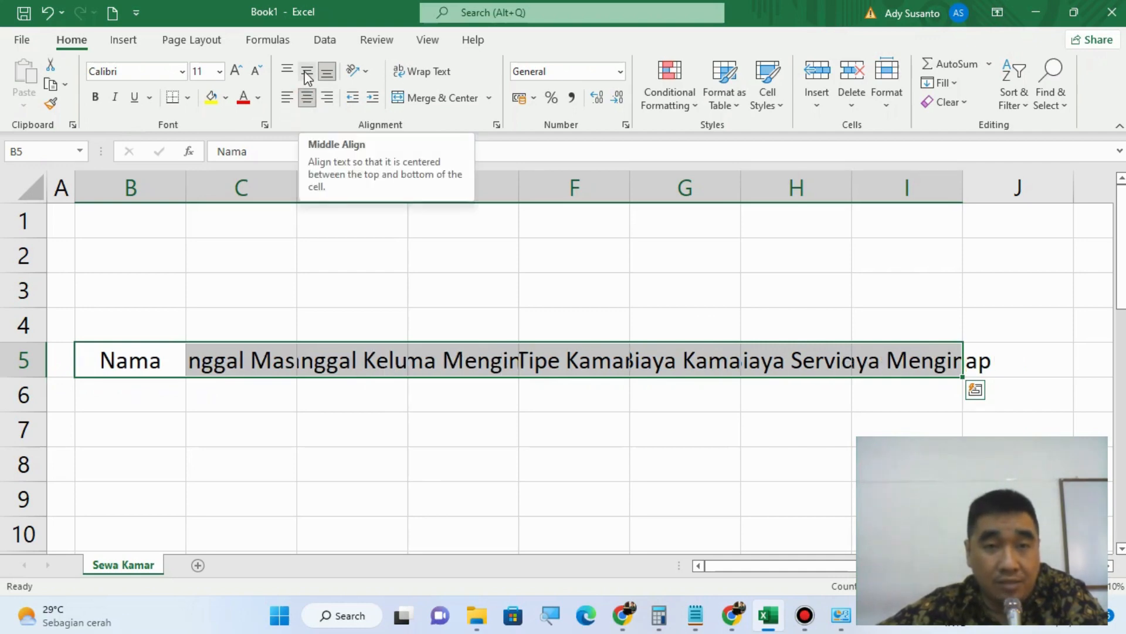
left_click(305, 72)
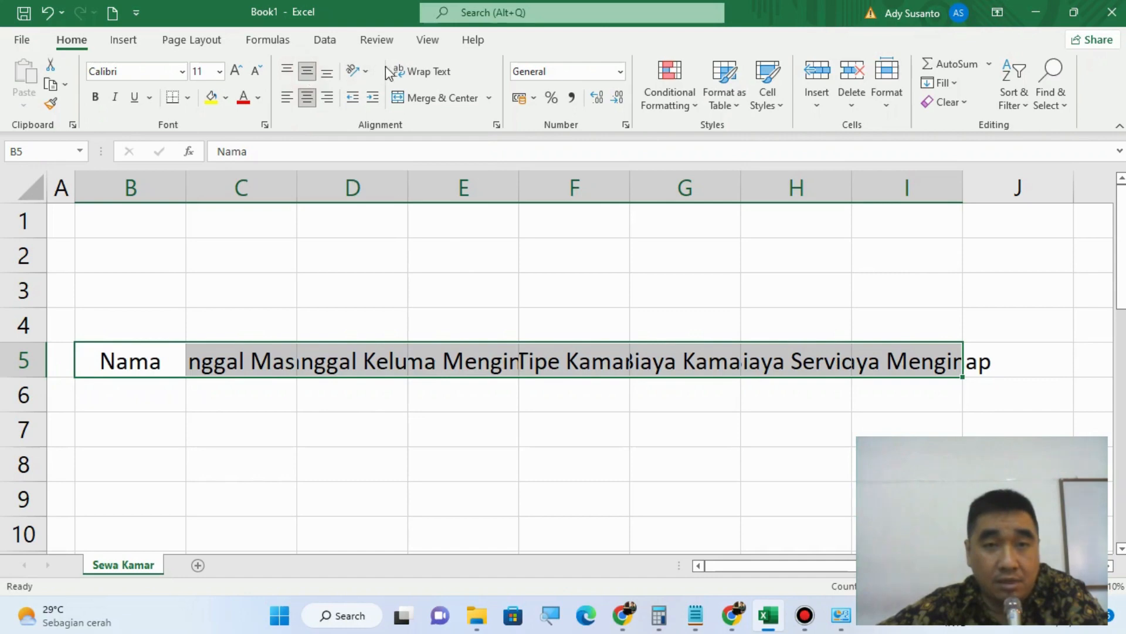
left_click(411, 74)
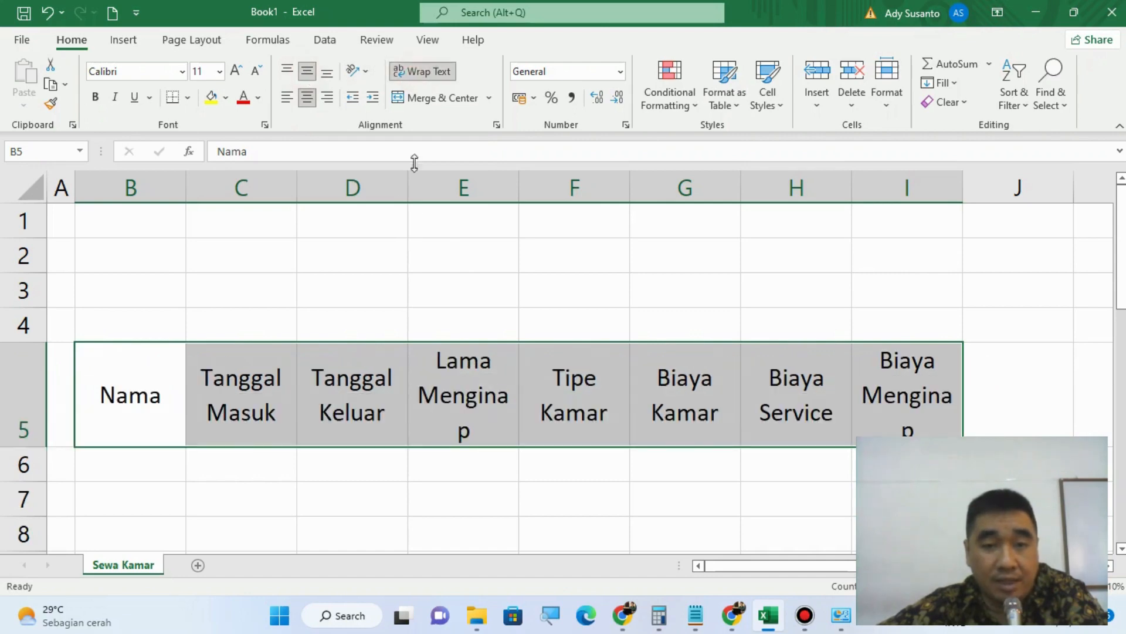
Step: Widen columns E and I so Menginap fits on one line, and reduce the height of header row 5 to two text lines
left_click_drag(513, 198, 536, 199)
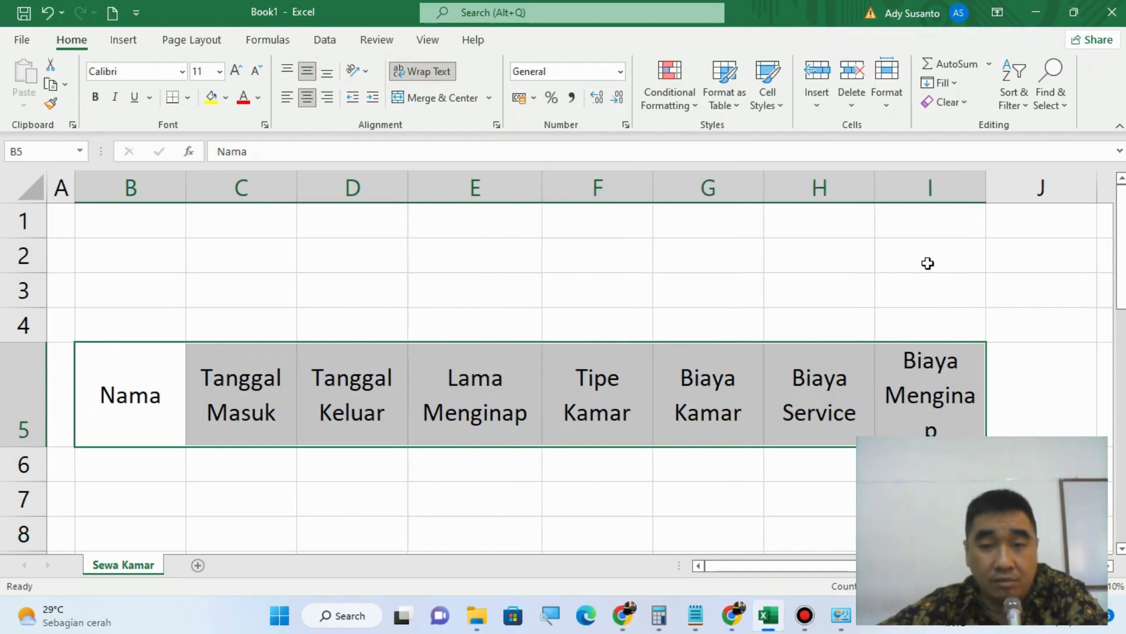
left_click_drag(991, 193, 999, 195)
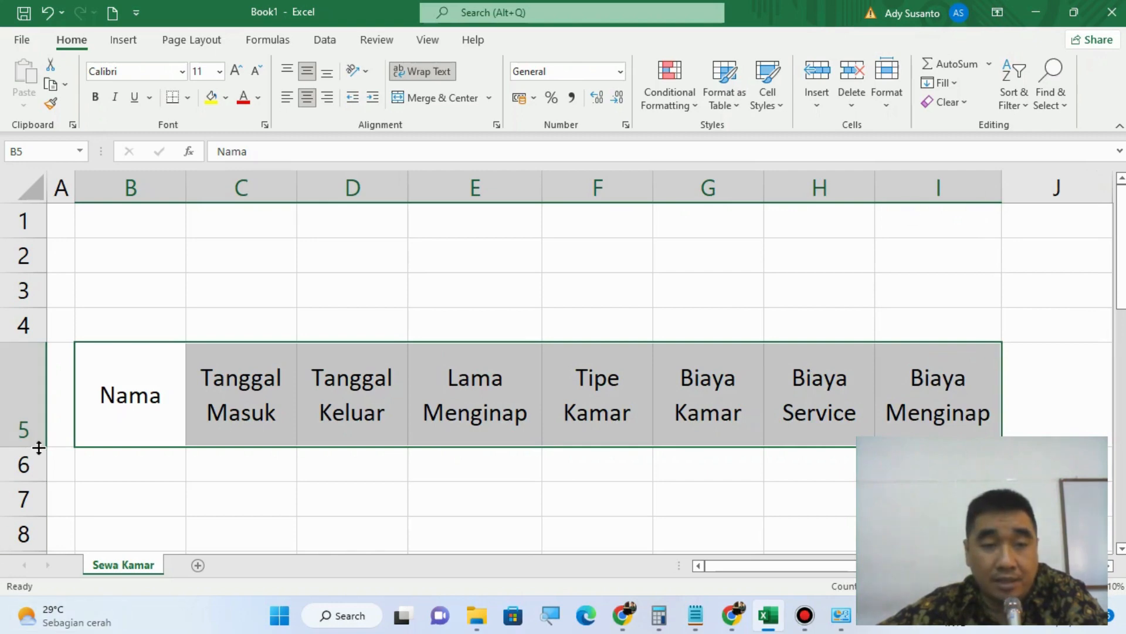
left_click_drag(38, 447, 39, 448)
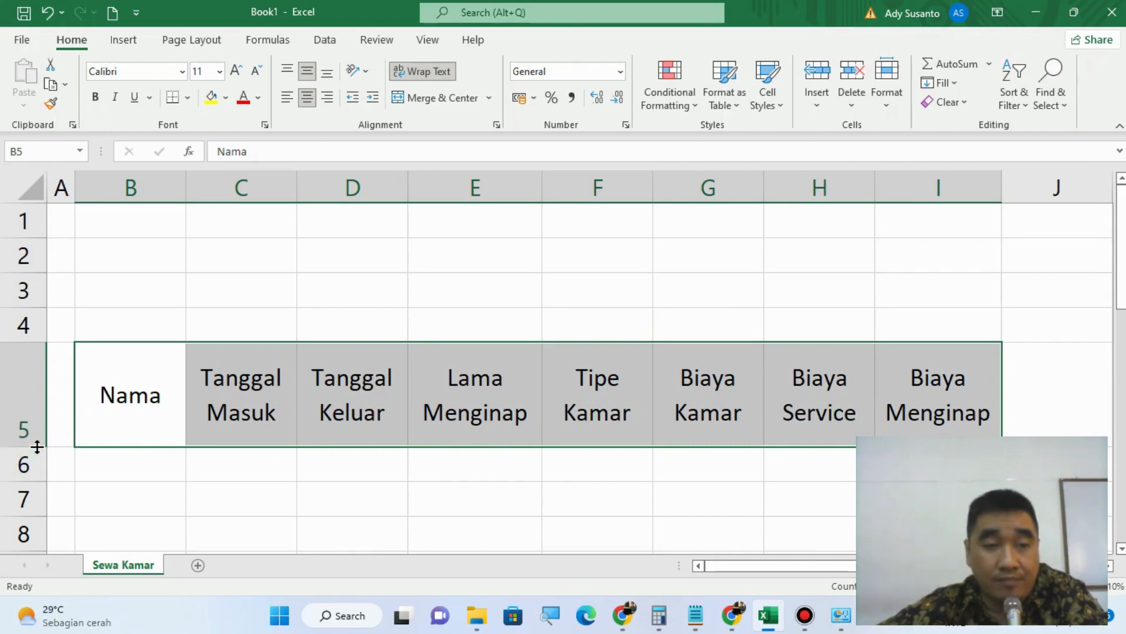
left_click_drag(37, 446, 38, 428)
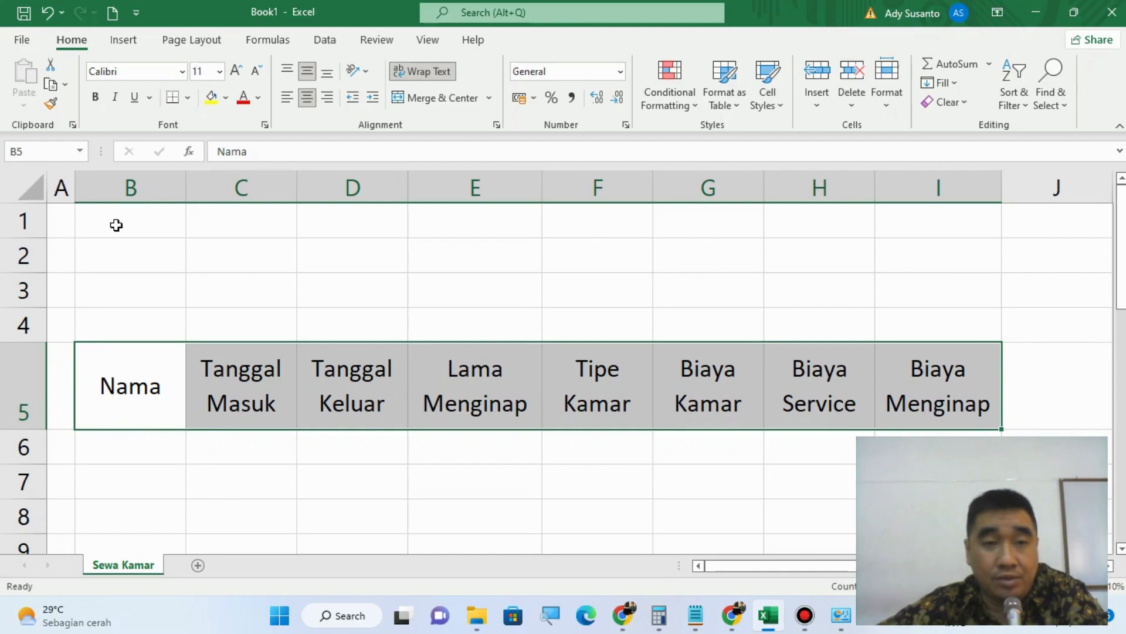
Step: Merge and centre cells B1:I1, with wrapped text and middle vertical alignment
left_click_drag(116, 224, 953, 228)
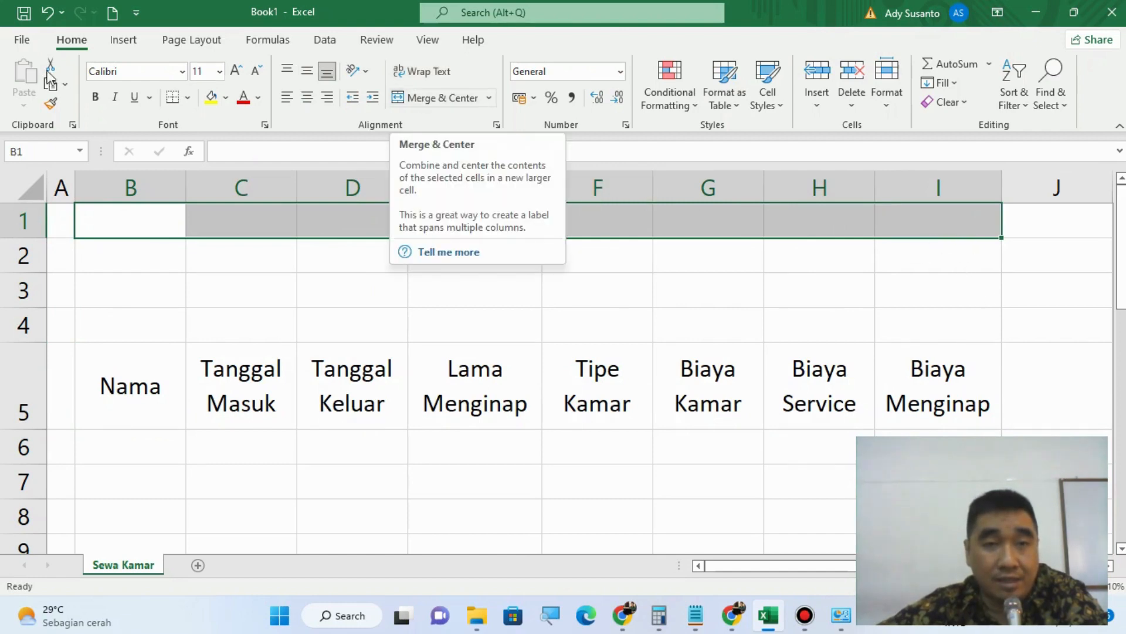
left_click(444, 99)
left_click(441, 71)
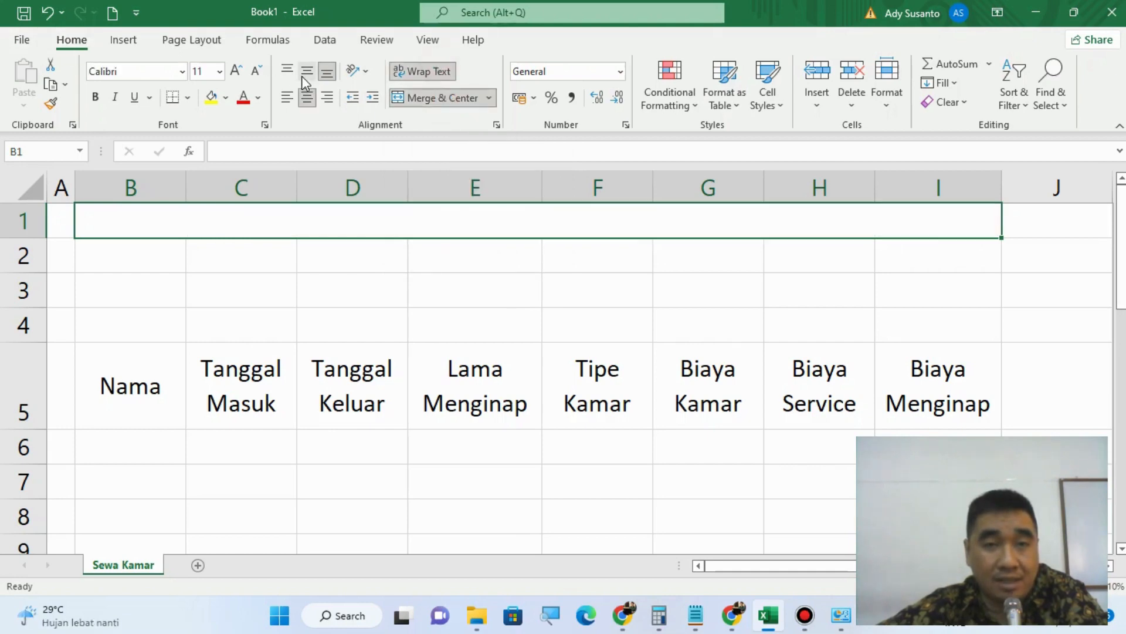
left_click(301, 74)
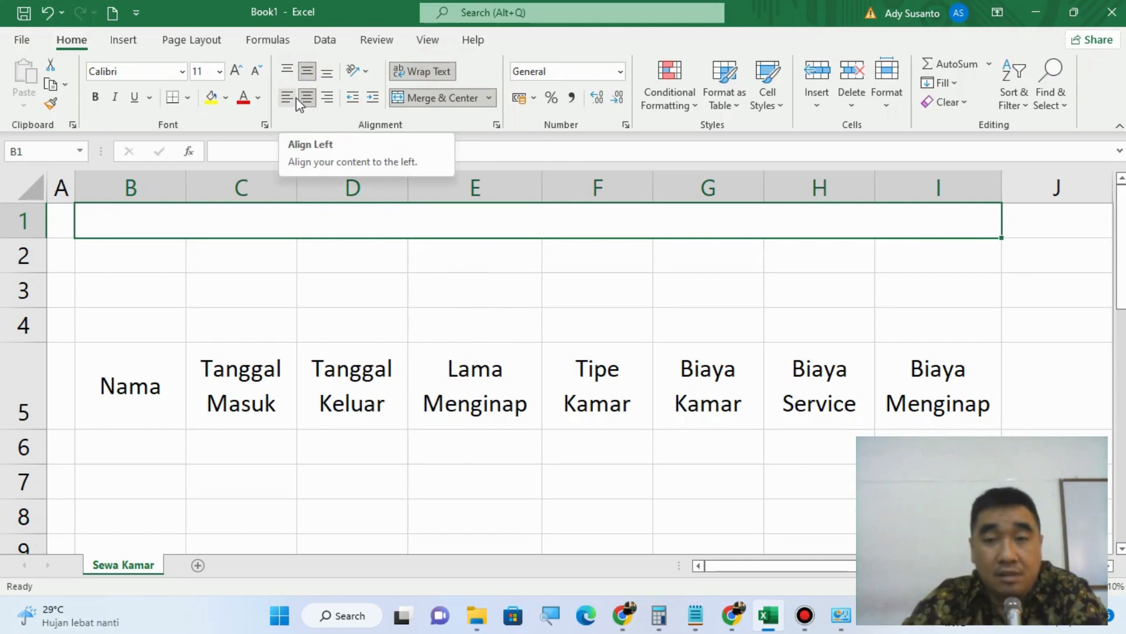
Step: Enter the title Penginapan Semoga Betah in the merged cell of row 1
type("Pen")
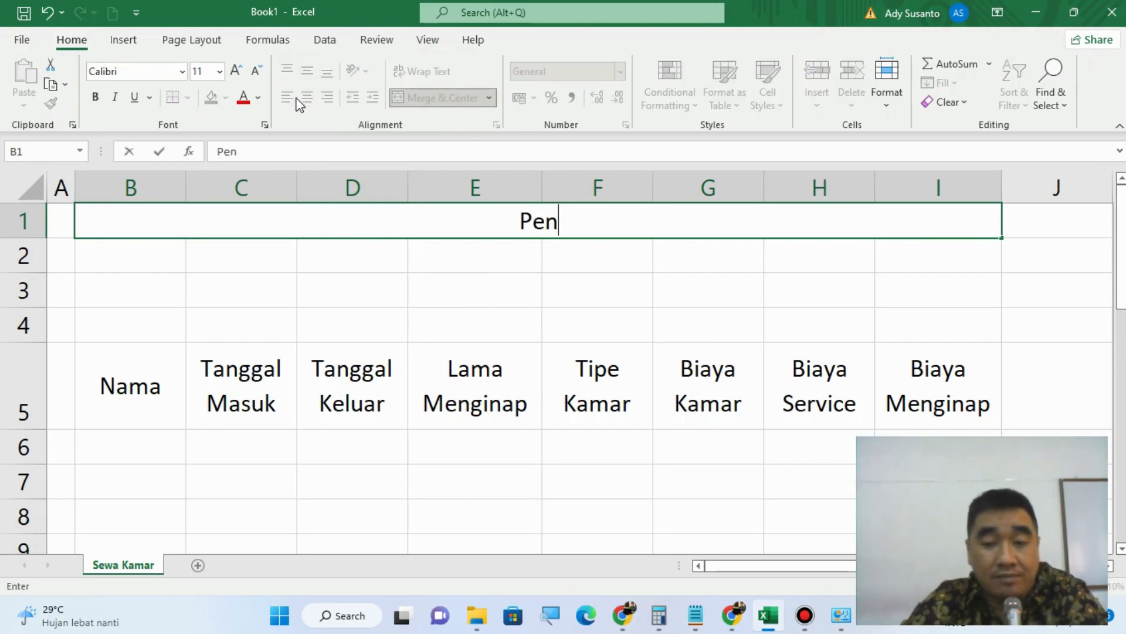
type("gina")
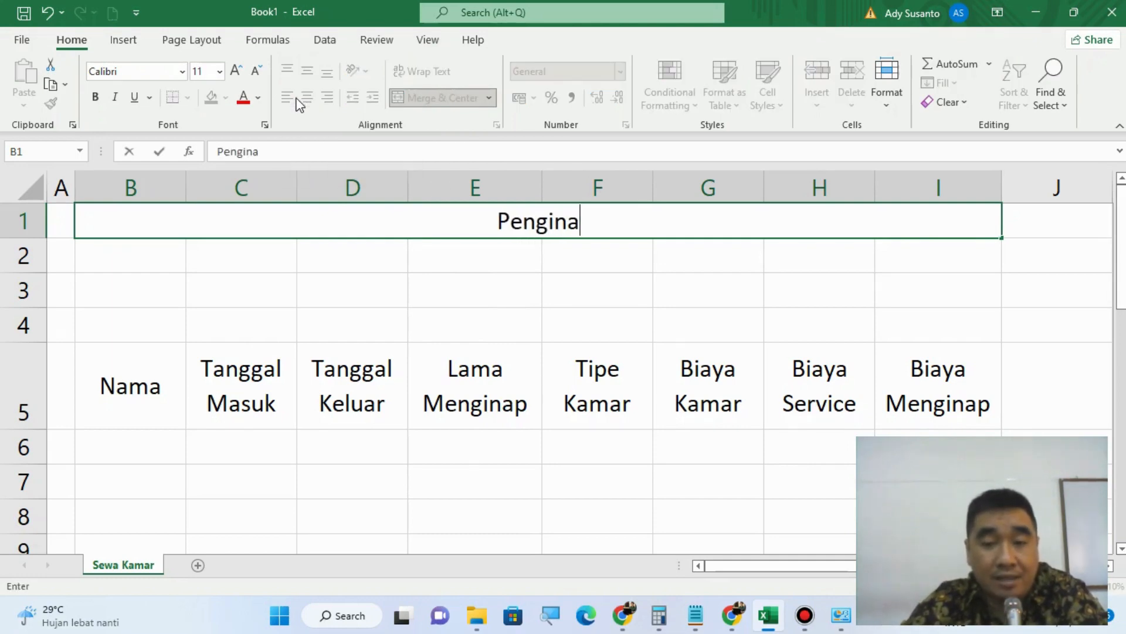
type("pan Sem")
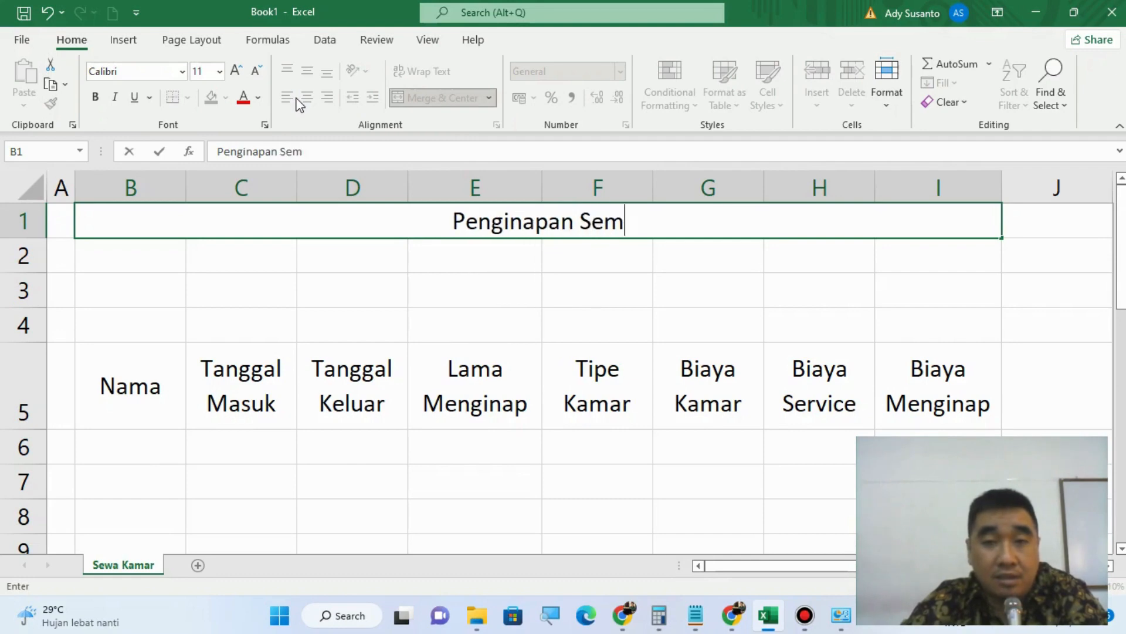
type("oga Betha")
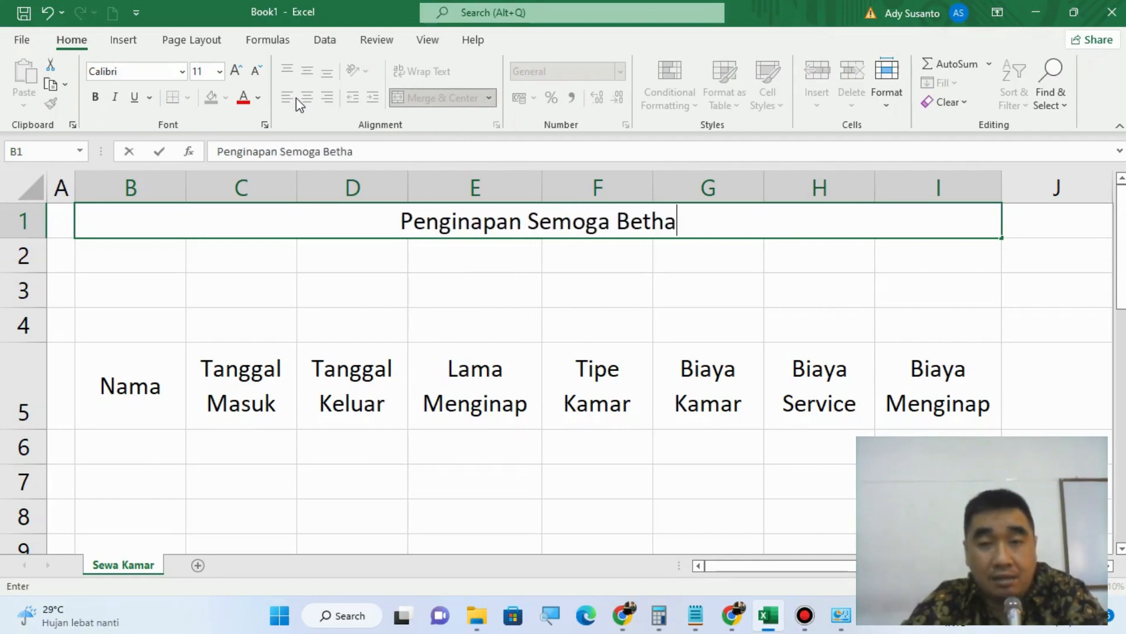
key("BackSpace")
key("BackSpace")
type("ah")
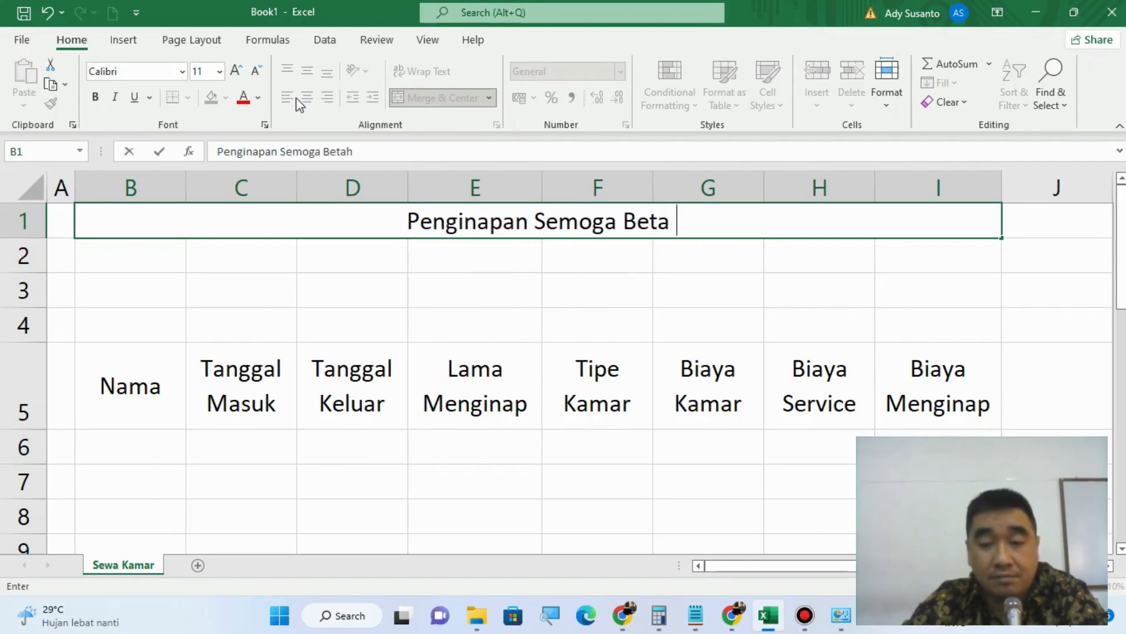
key("Return")
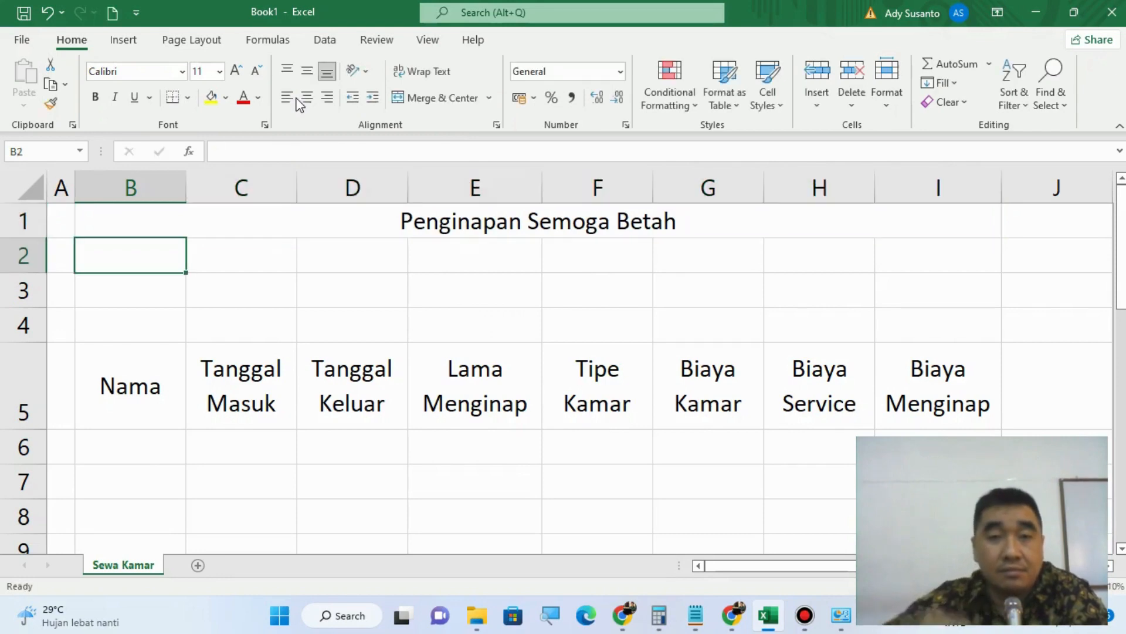
Step: Format the title in row 1 as bold Algerian, size 12
left_click(409, 221)
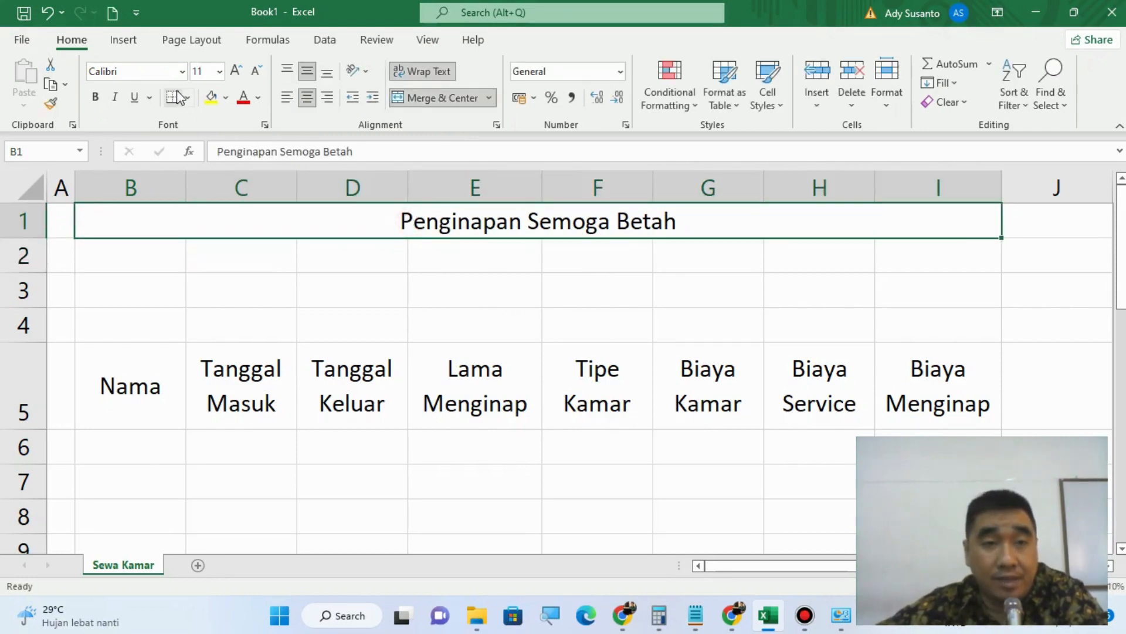
left_click(183, 72)
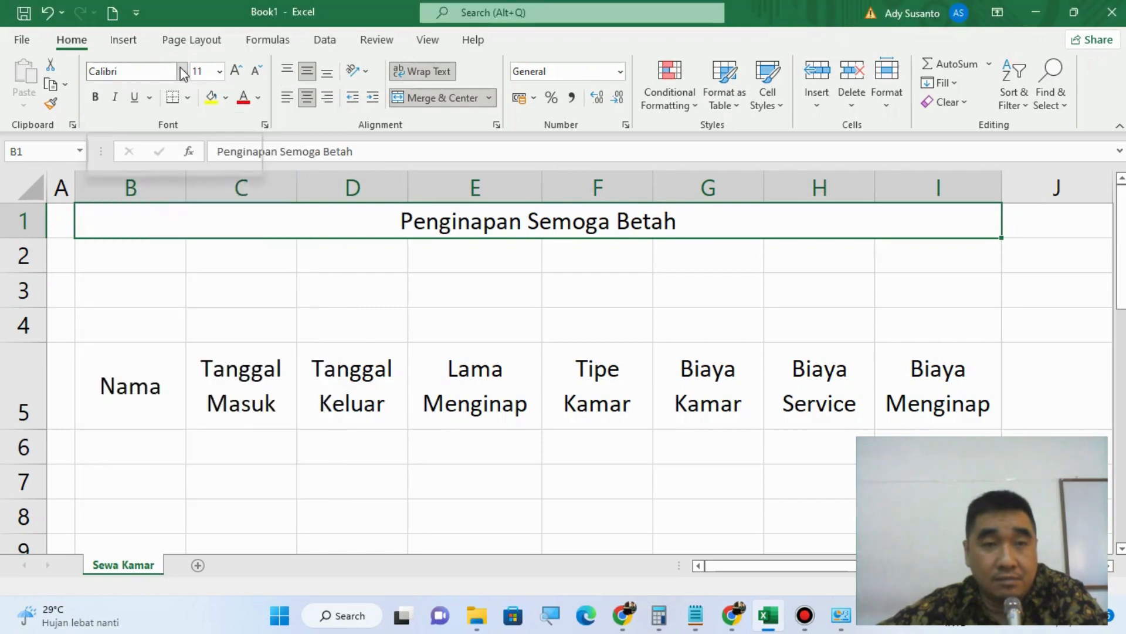
left_click(182, 71)
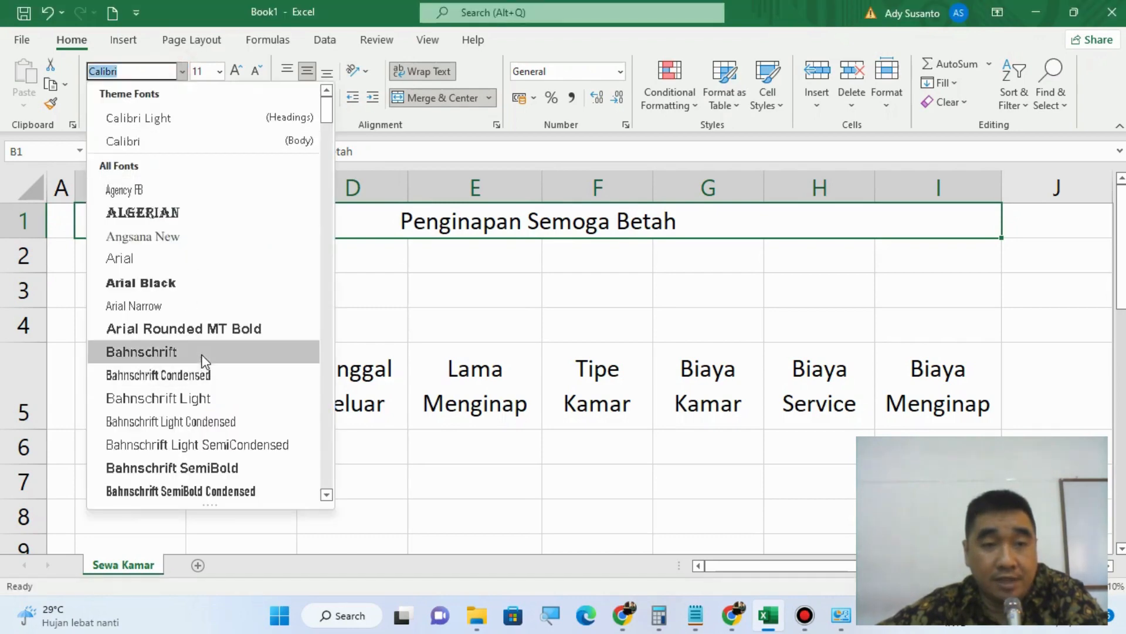
left_click(189, 219)
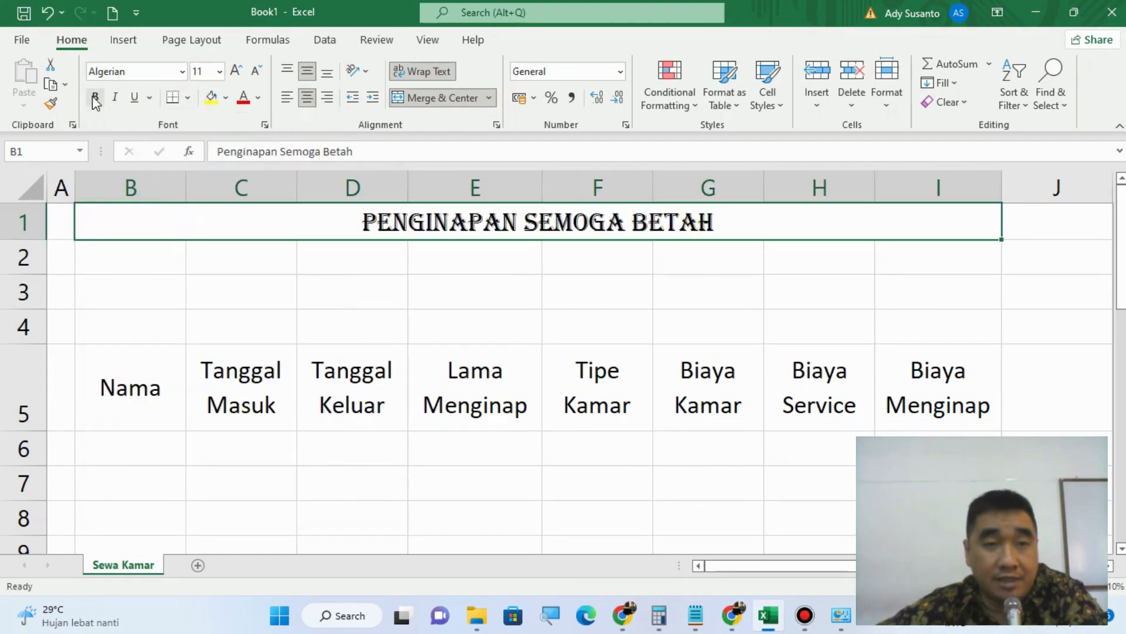
left_click(220, 72)
left_click(207, 168)
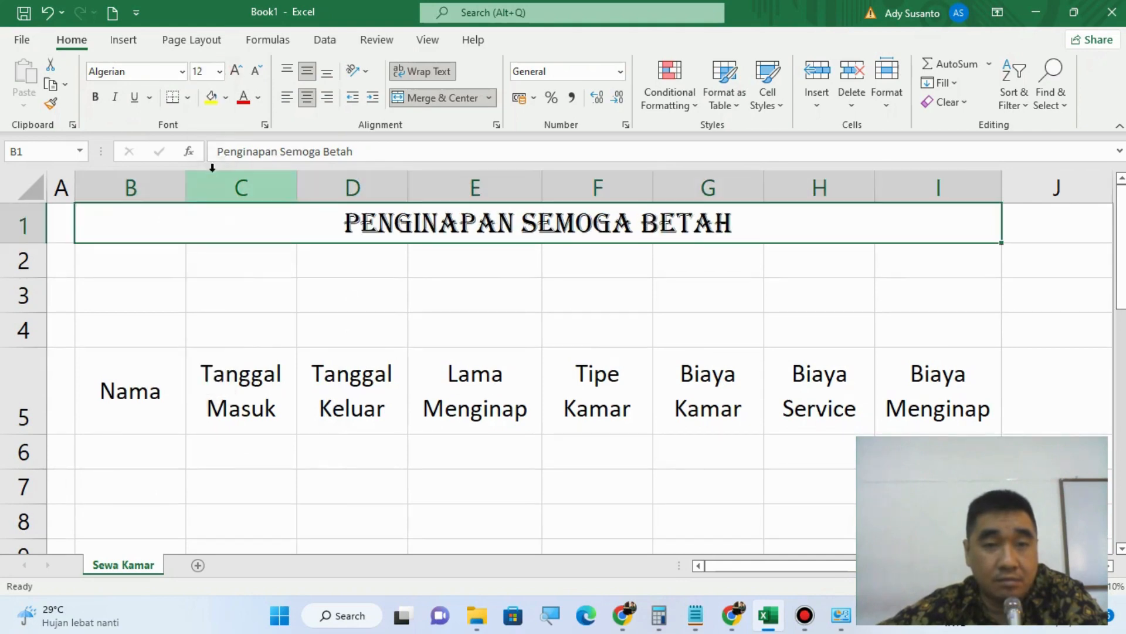
left_click(95, 98)
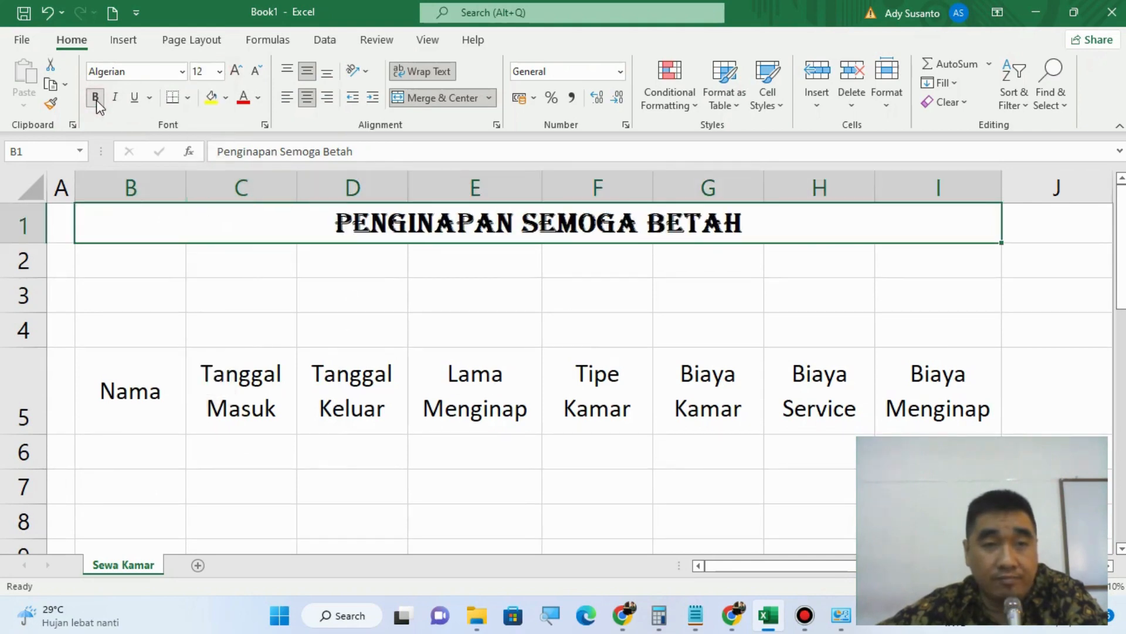
Step: Set the header cells B5:I5 in italic Arial Narrow
left_click(141, 395)
left_click_drag(142, 394, 937, 409)
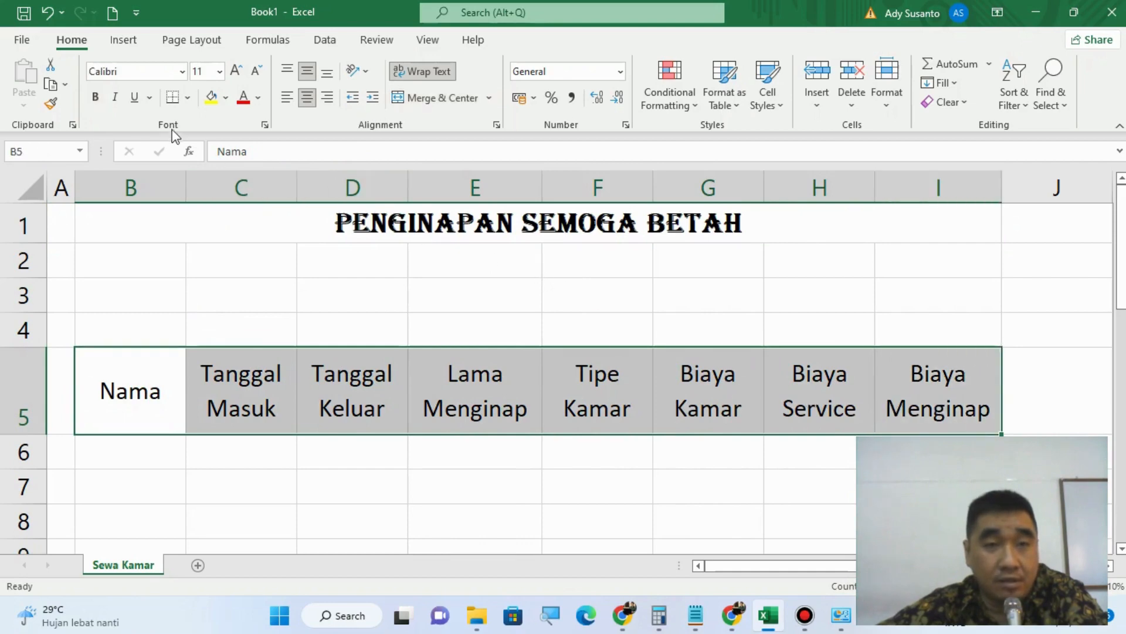
left_click(183, 72)
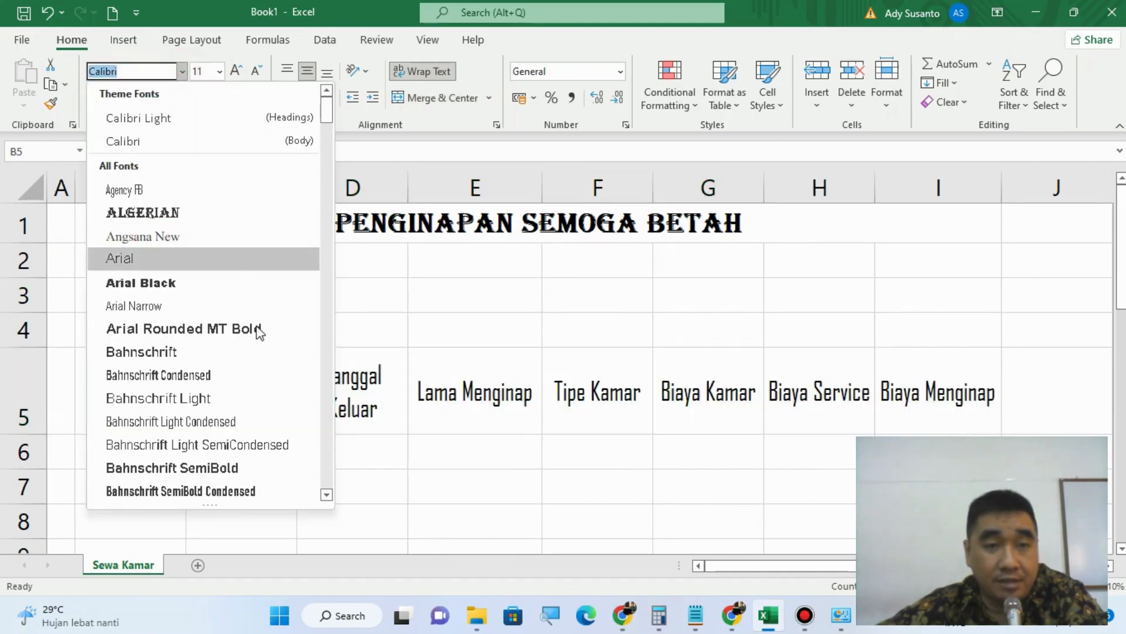
left_click(194, 303)
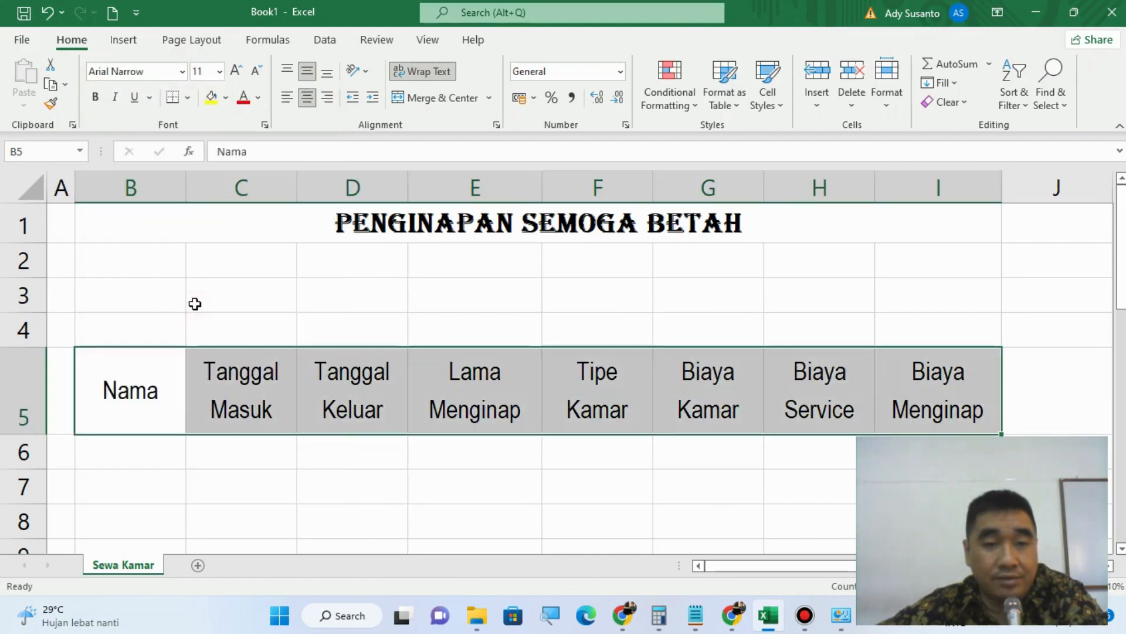
left_click(115, 111)
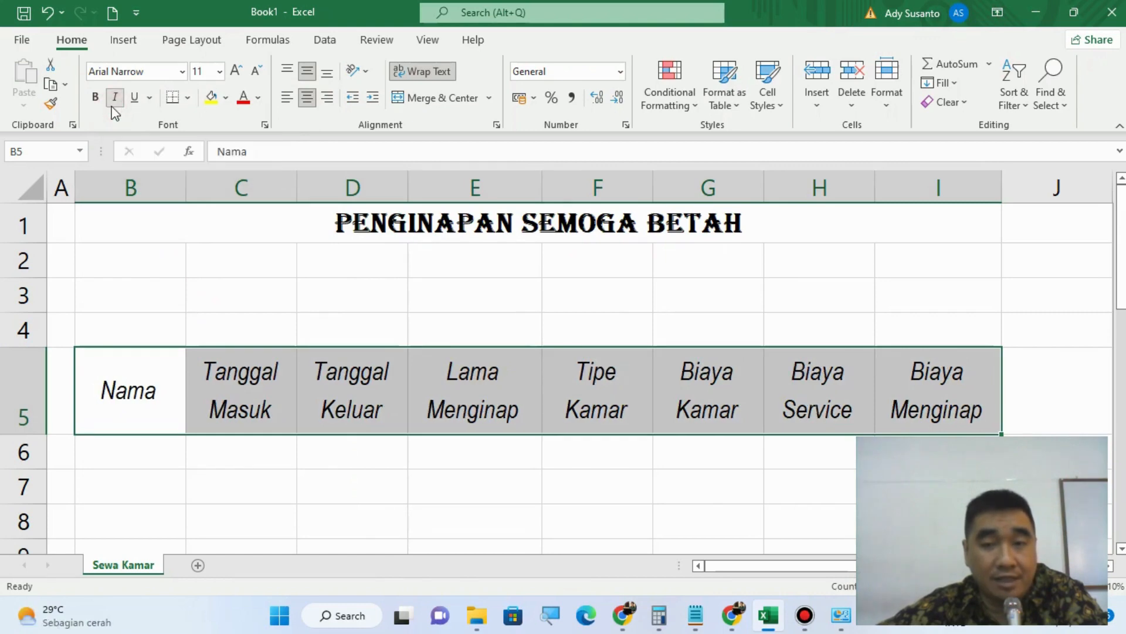
Step: Set the font of cells B3:C3 to Arial, size 10
left_click(127, 302)
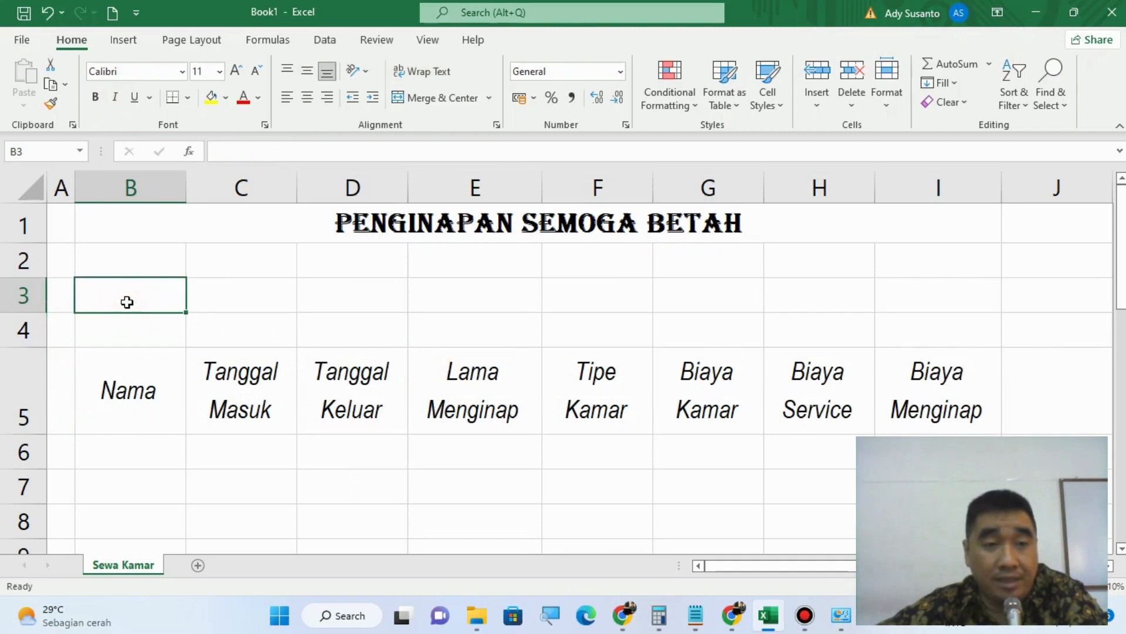
left_click(181, 72)
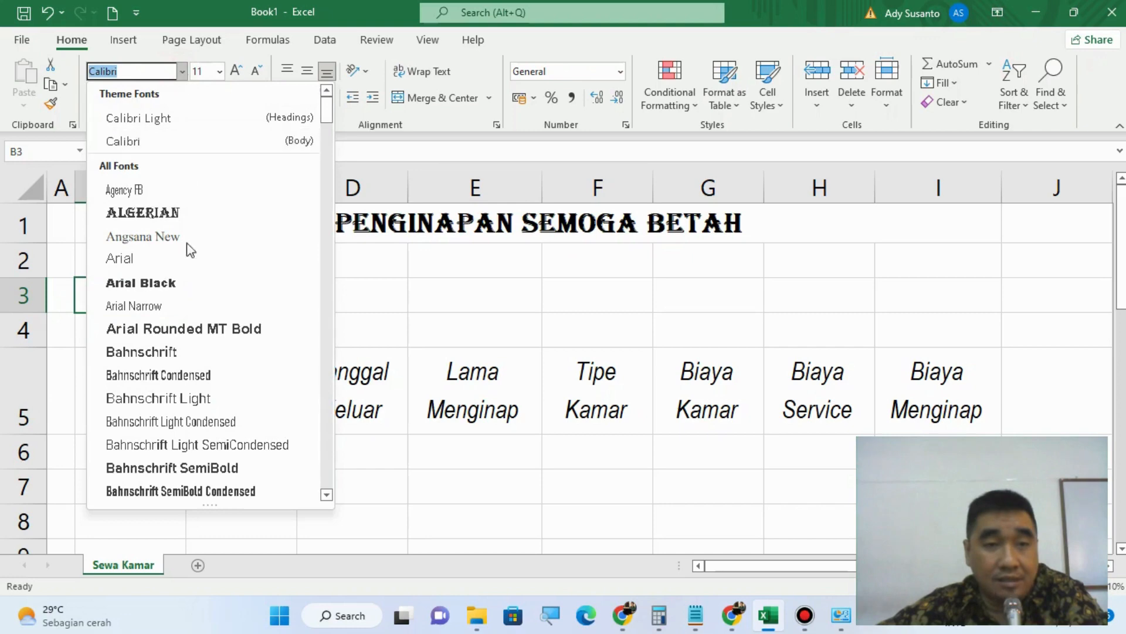
left_click(176, 257)
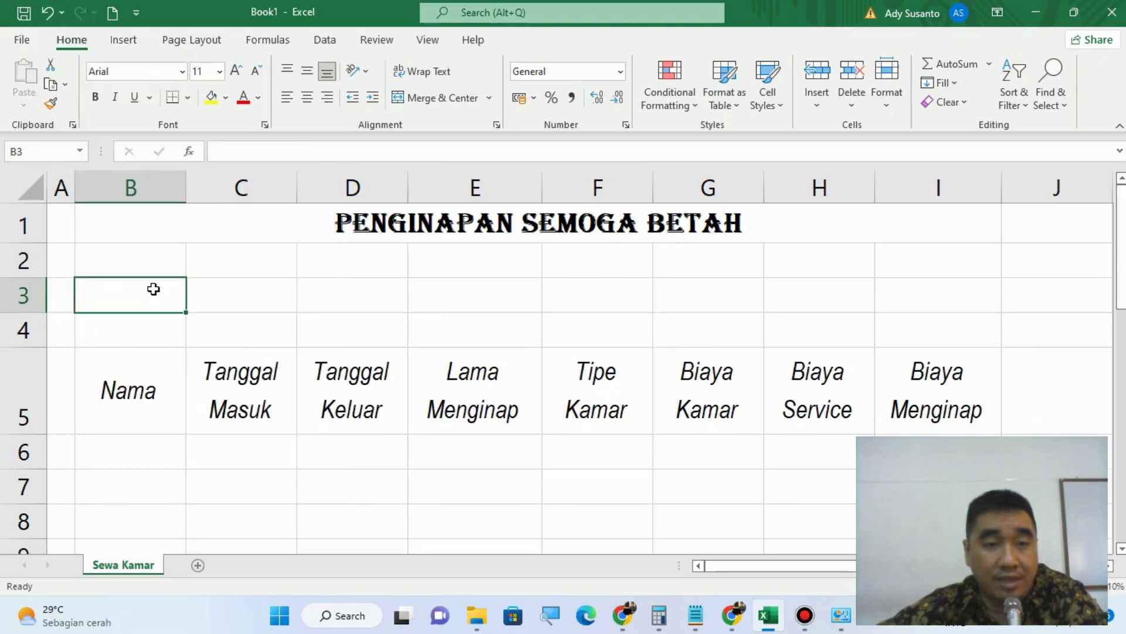
left_click_drag(153, 289, 233, 290)
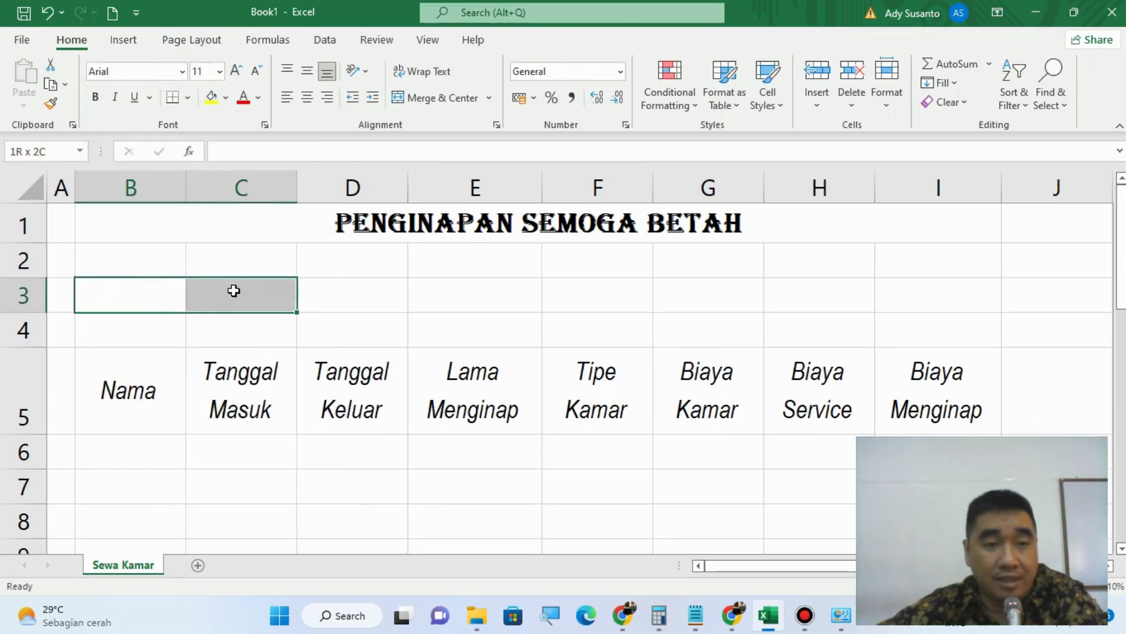
left_click(182, 71)
left_click(143, 258)
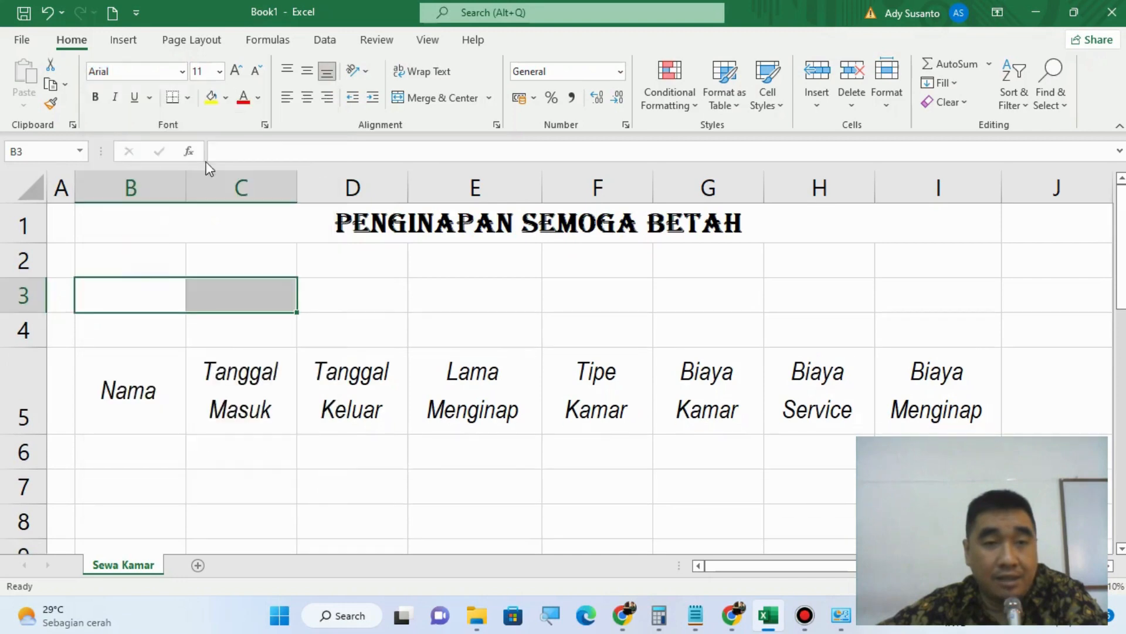
left_click(218, 73)
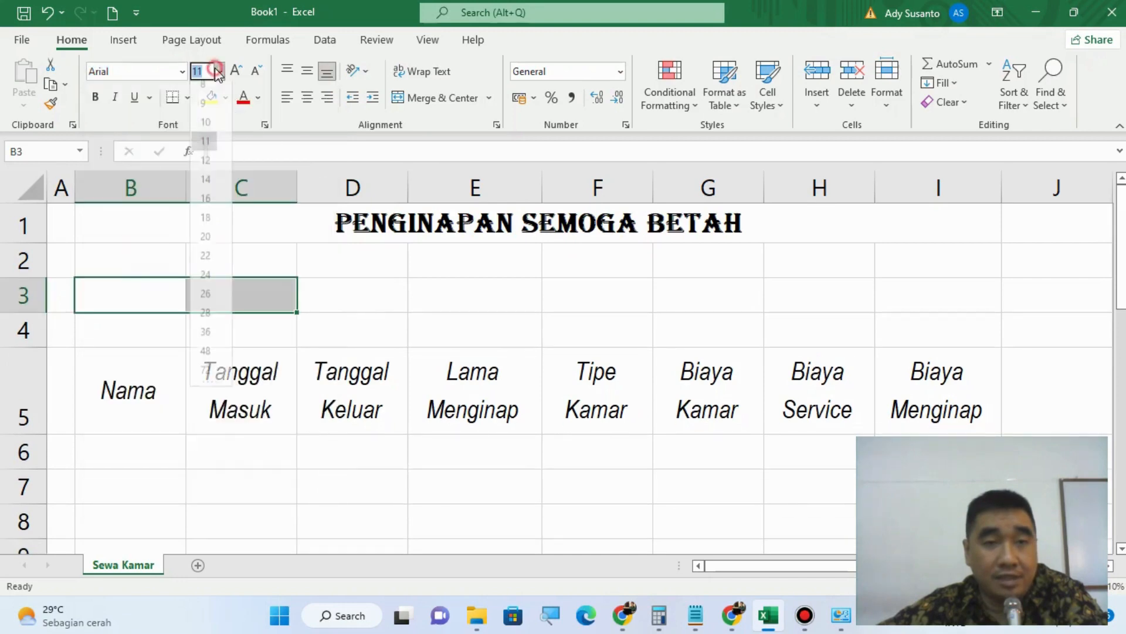
left_click(209, 130)
left_click(147, 292)
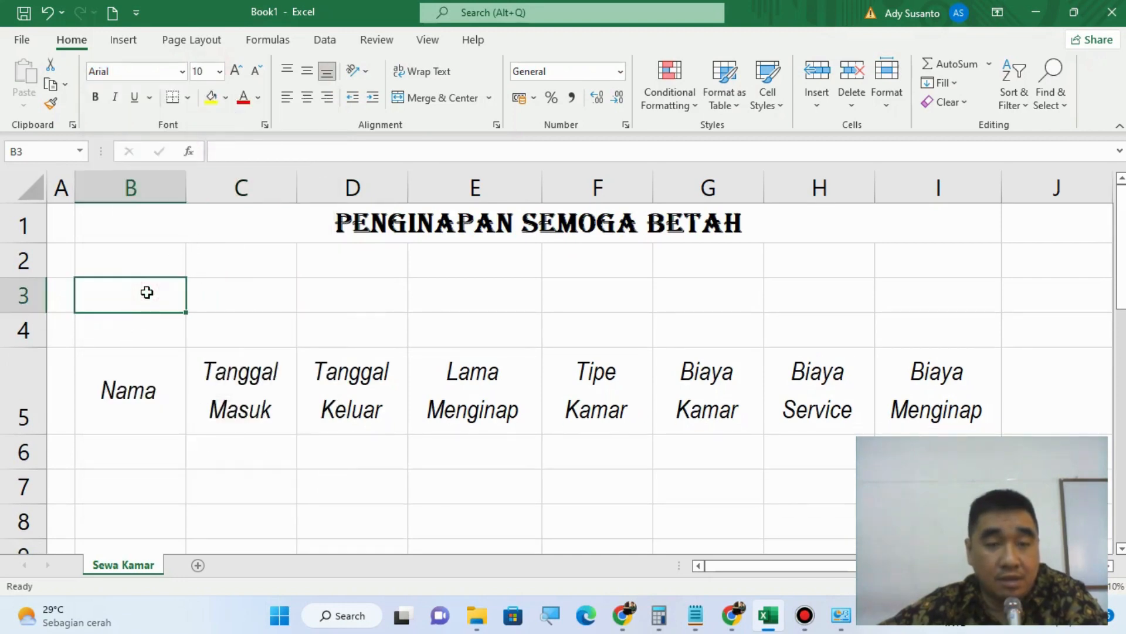
Step: Enter the label Service in cell B3, above the Nama header
type("Ser")
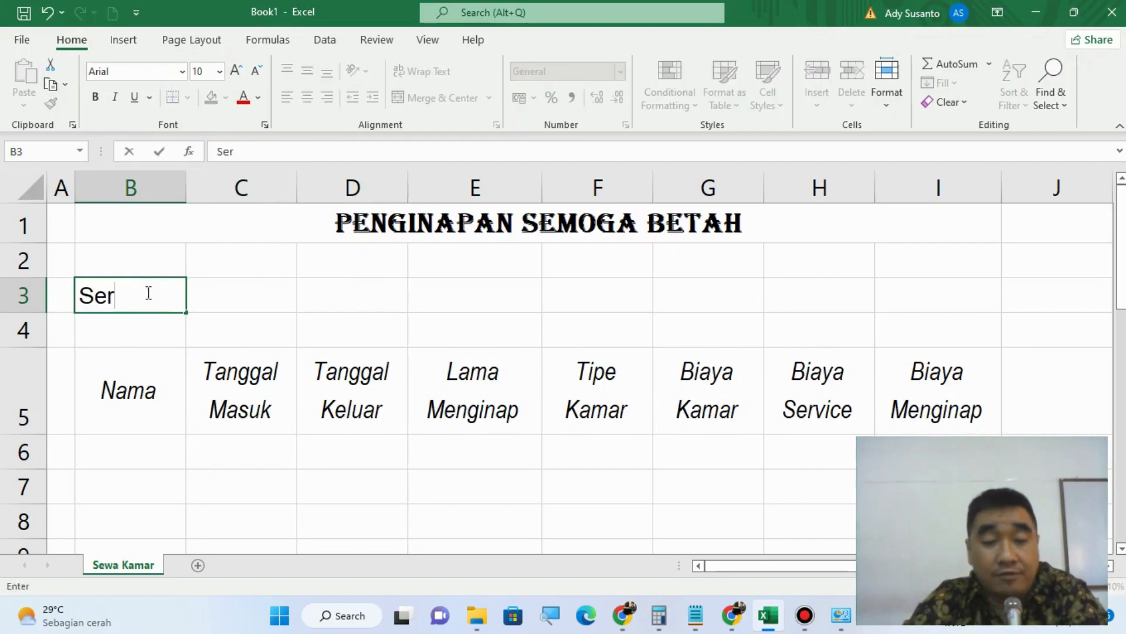
type("ice")
key("BackSpace")
key("BackSpace")
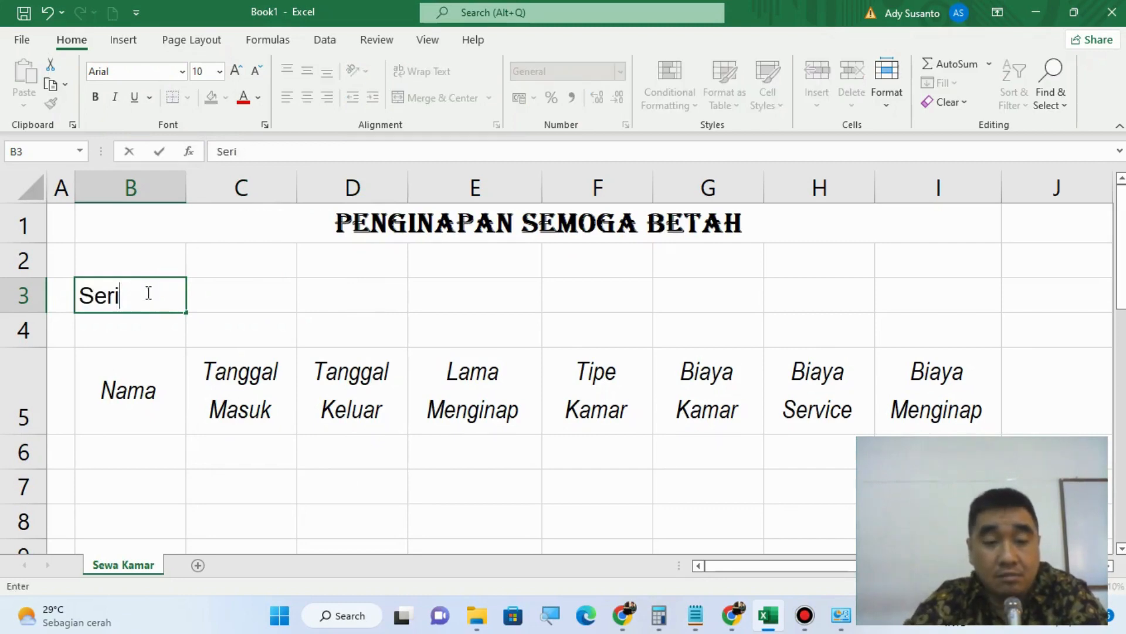
type("v")
key("BackSpace")
key("BackSpace")
type("vice")
key("Tab")
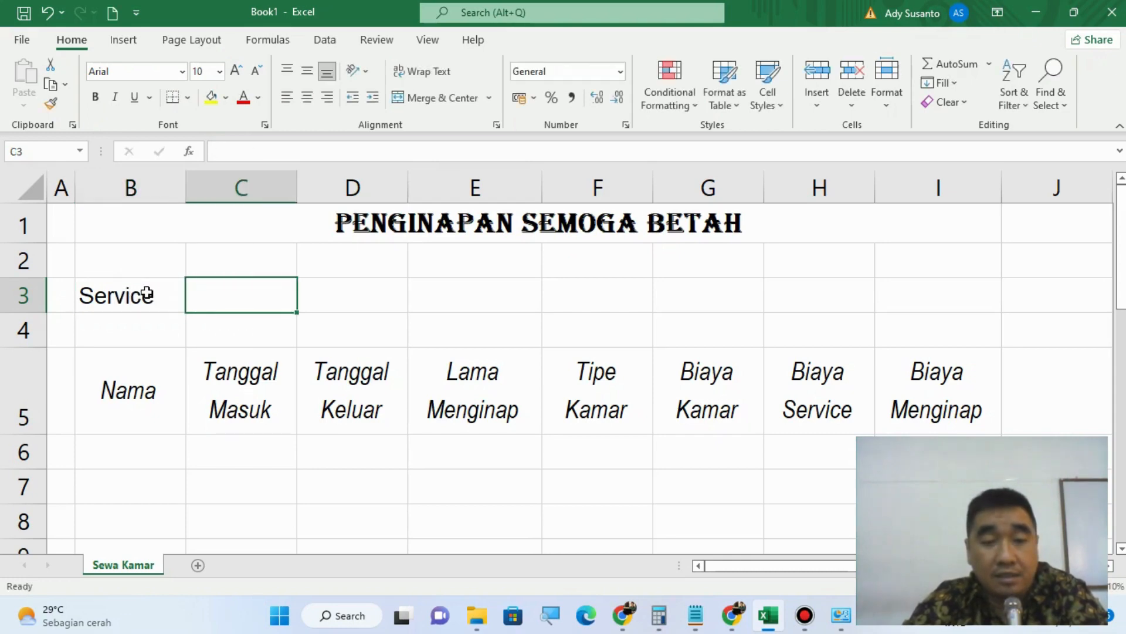
Step: Enter 10% as the service rate in cell C3
type("10")
key("Up")
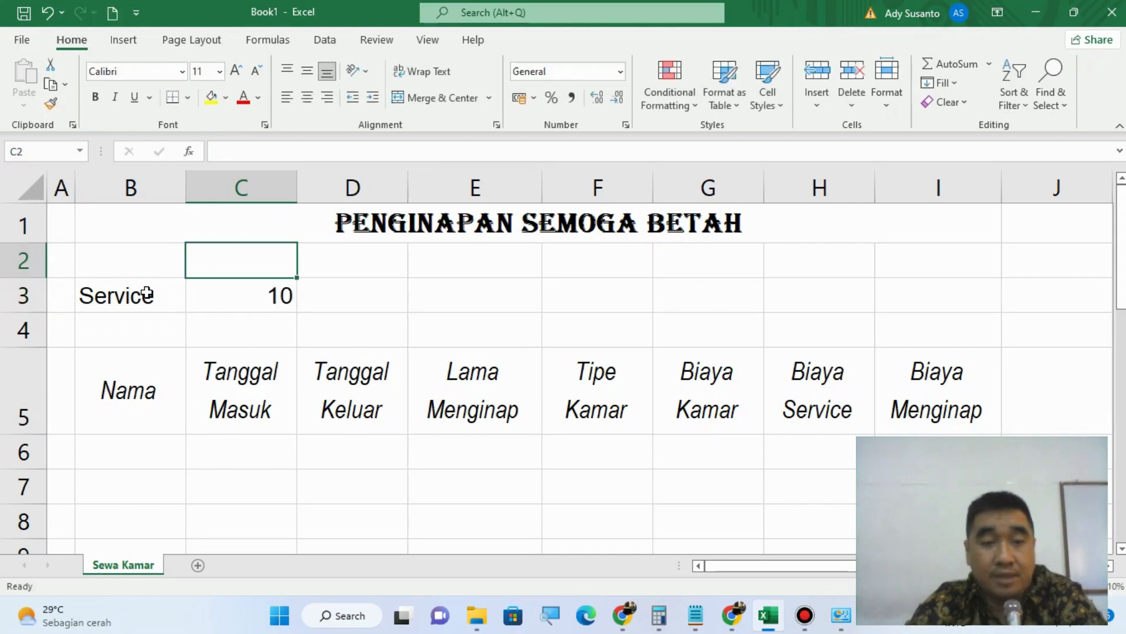
type("5")
key("BackSpace")
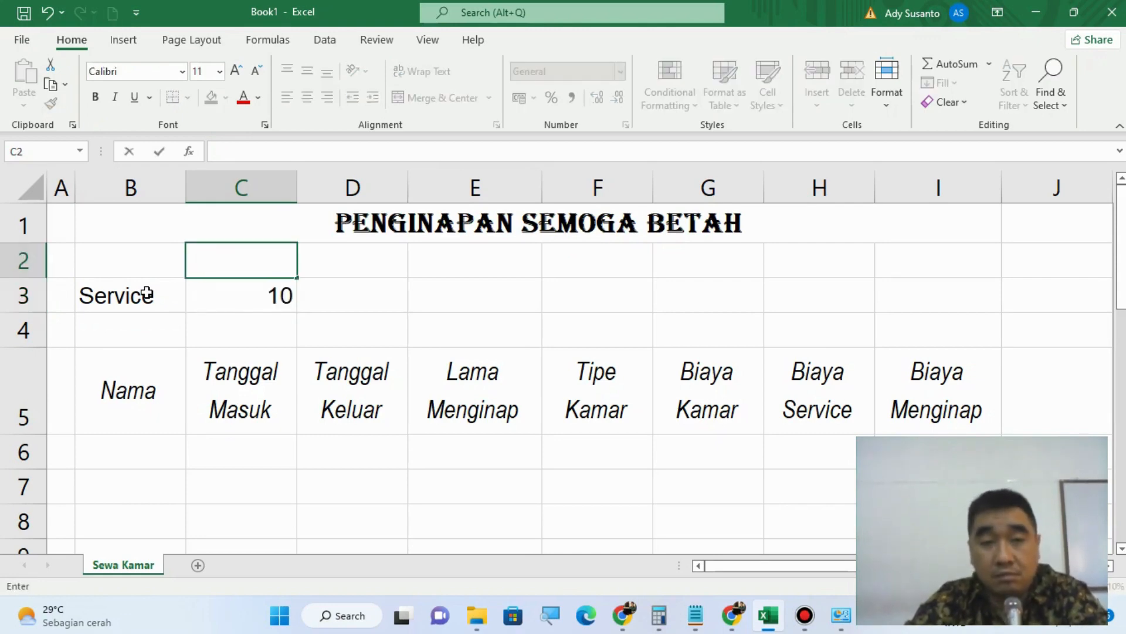
key("Down")
type("10%")
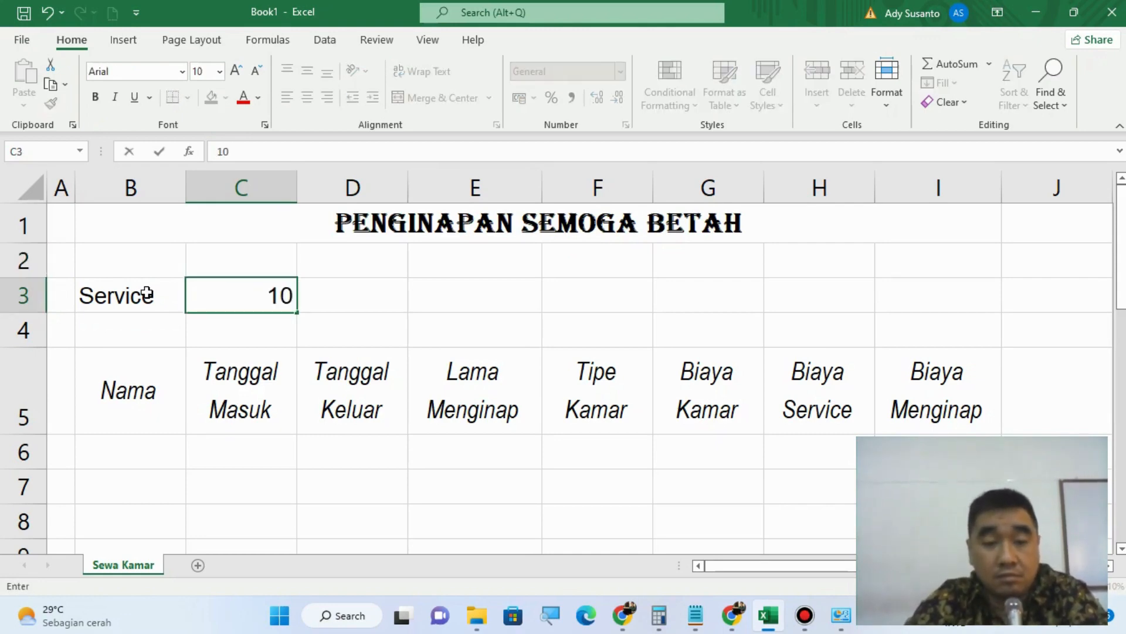
key("Return")
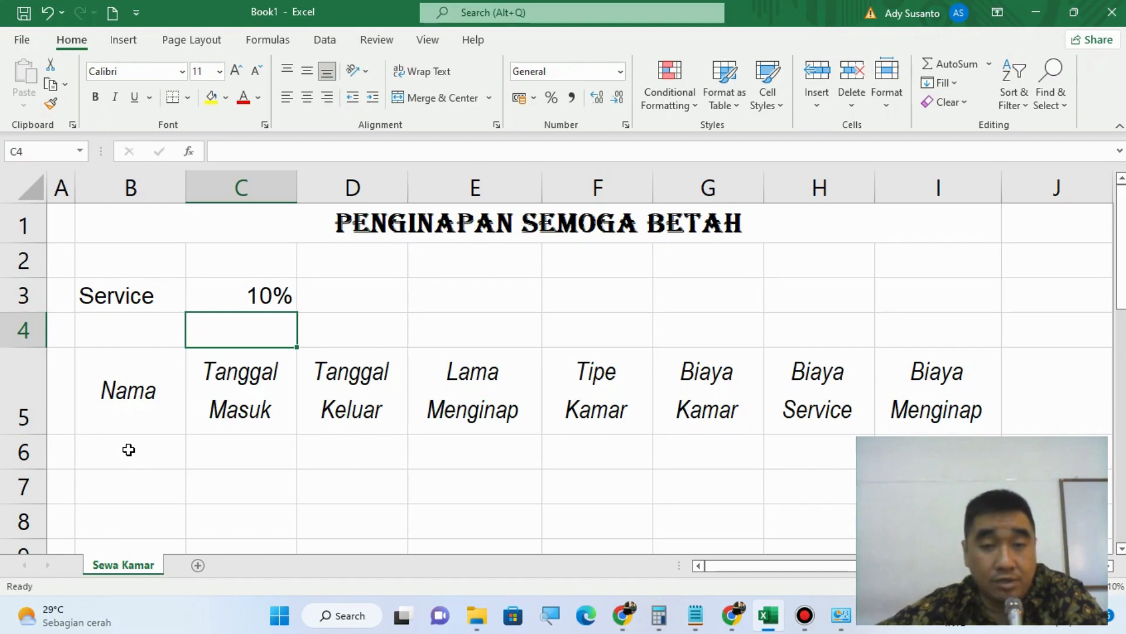
Step: Set the font of the data cells B6:I8 to Arial, size 10
scroll(128, 449, "down", 1)
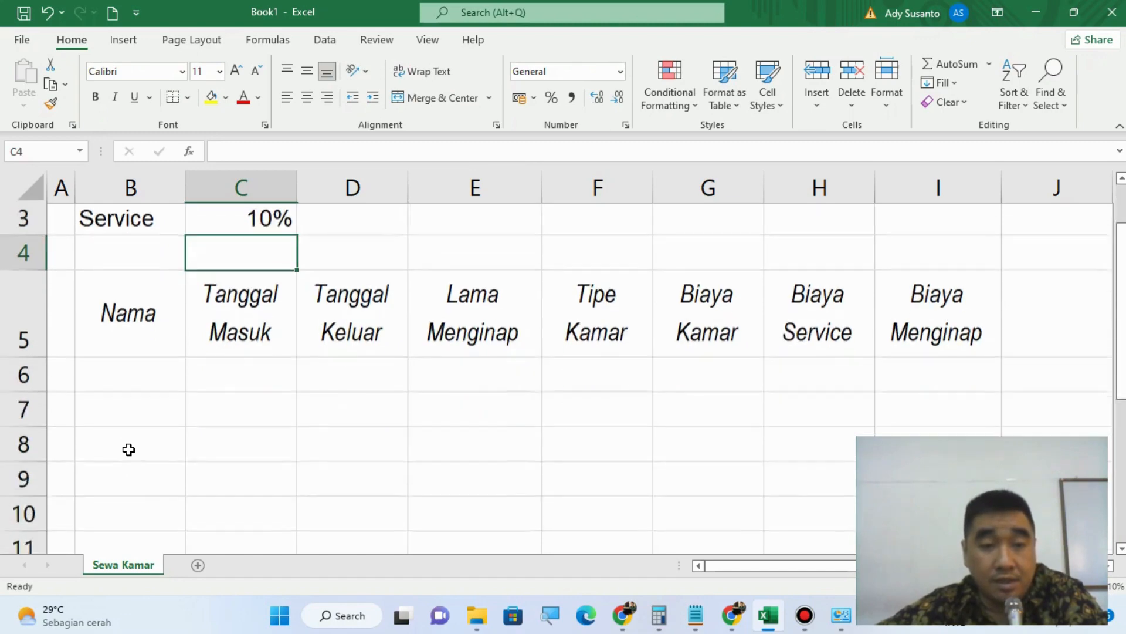
left_click_drag(138, 342, 923, 409)
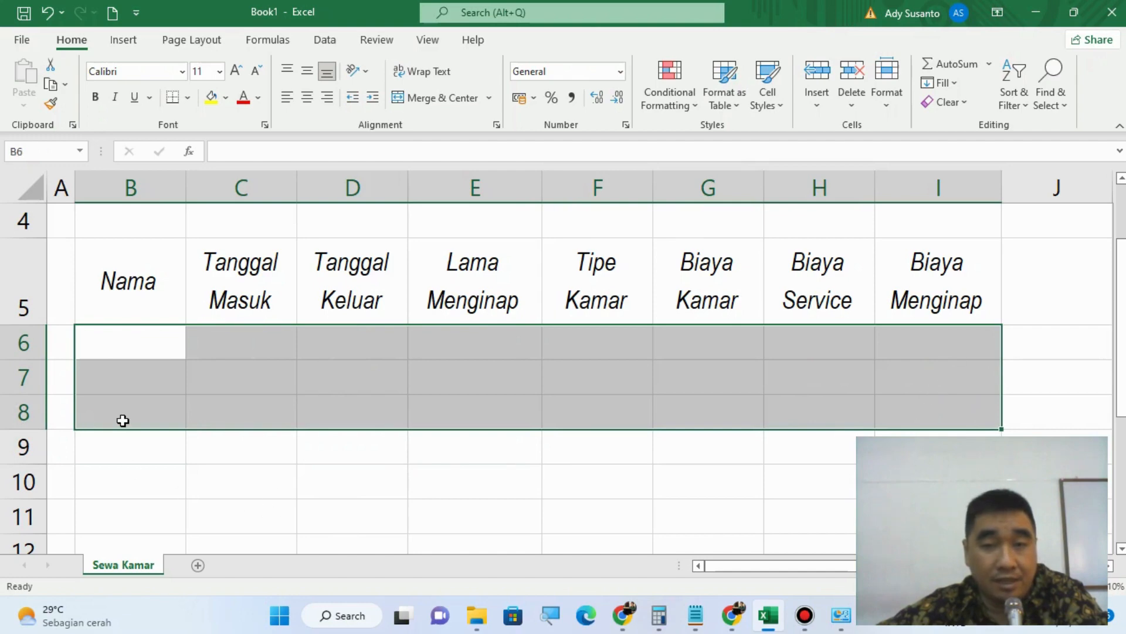
scroll(123, 420, "up", 1)
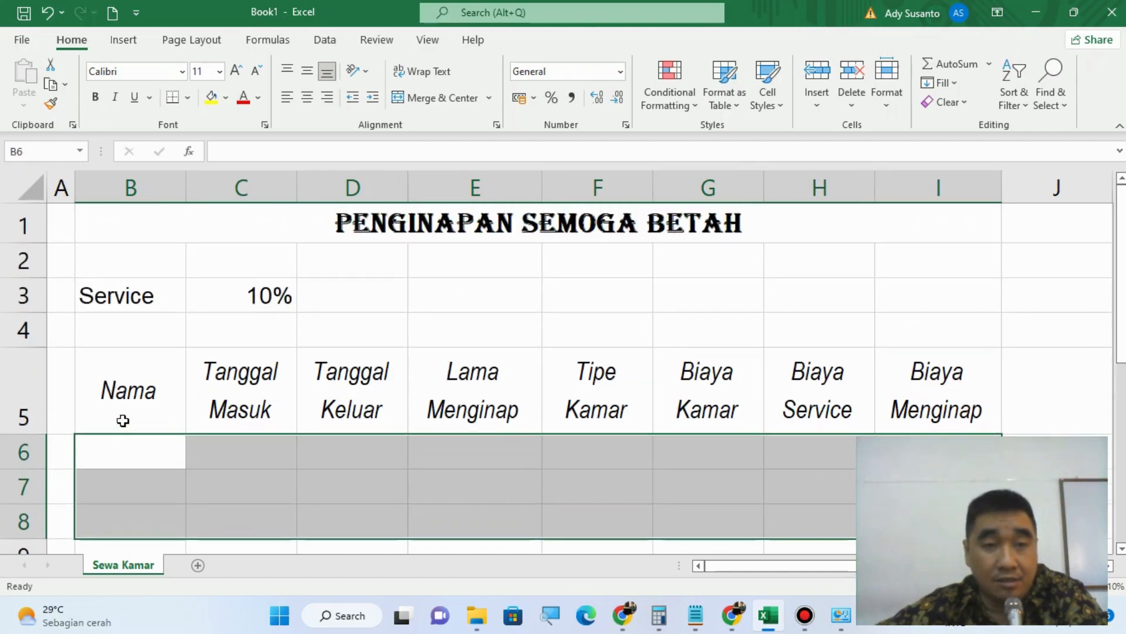
left_click(182, 72)
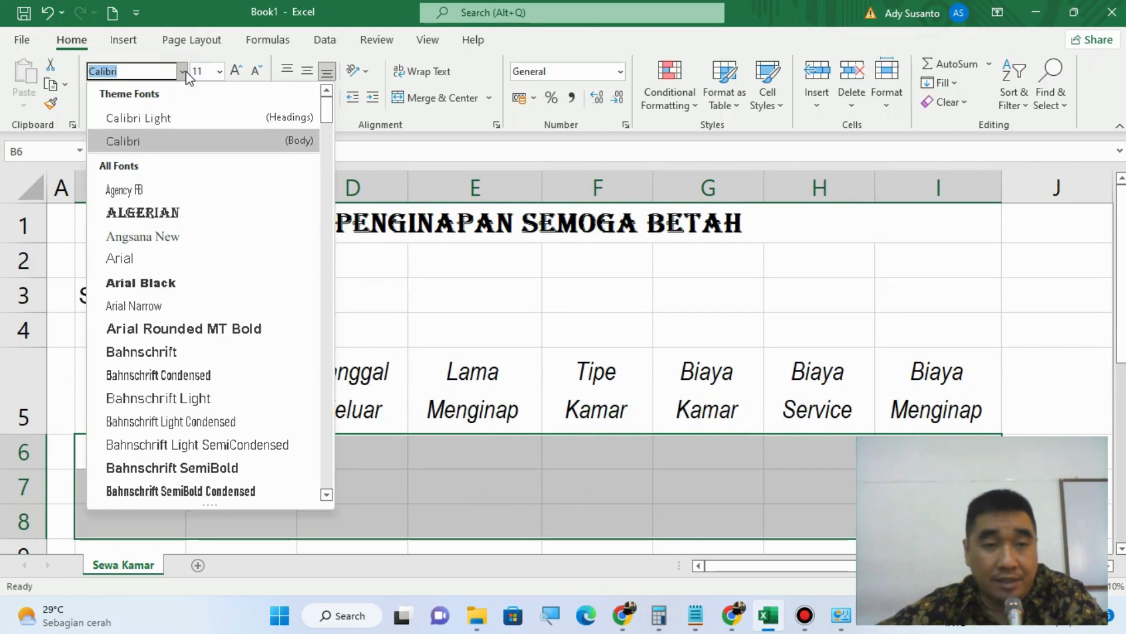
left_click(128, 263)
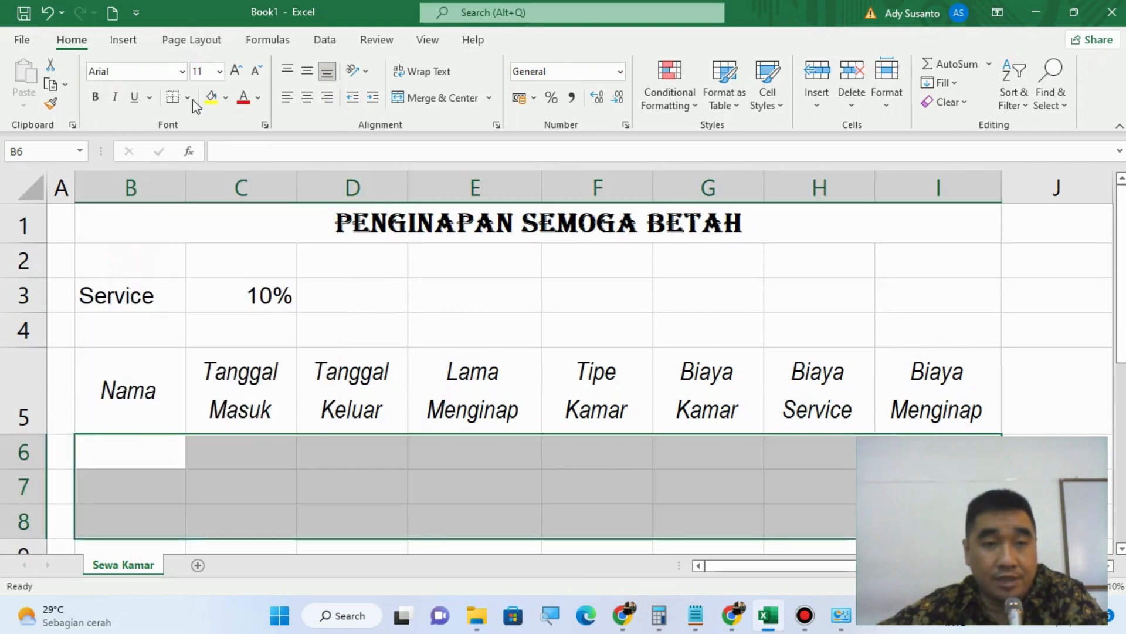
left_click(219, 73)
left_click(203, 131)
Step: Enter the three guests' first names in the Nama column, cells B6 to B8
left_click(128, 458)
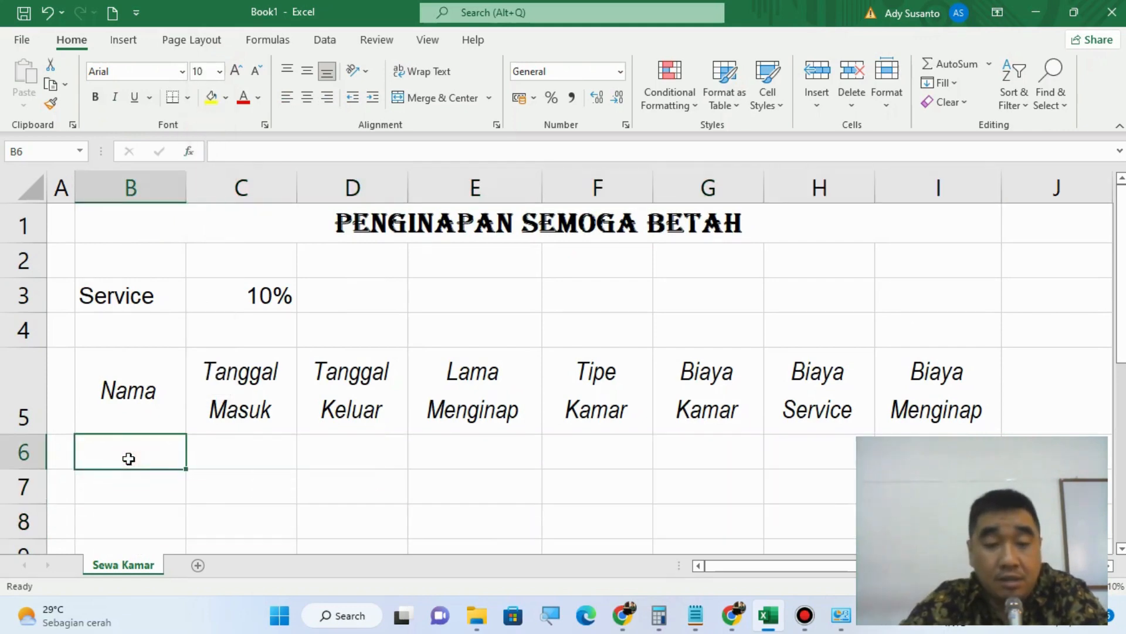
type("Anto")
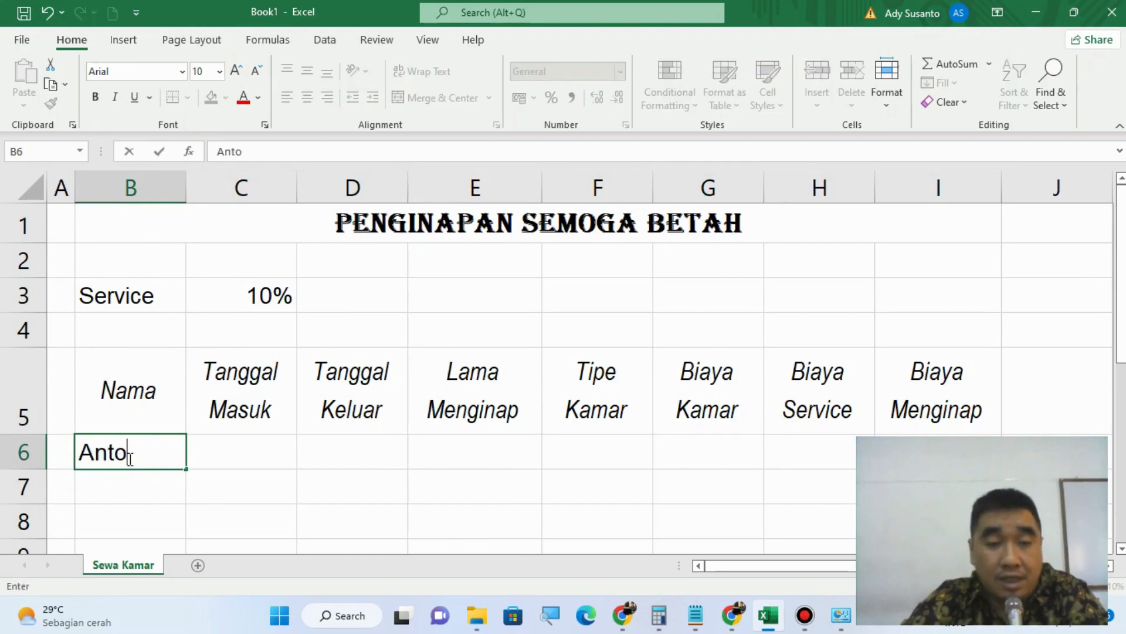
type("n")
key("Return")
type("Budi")
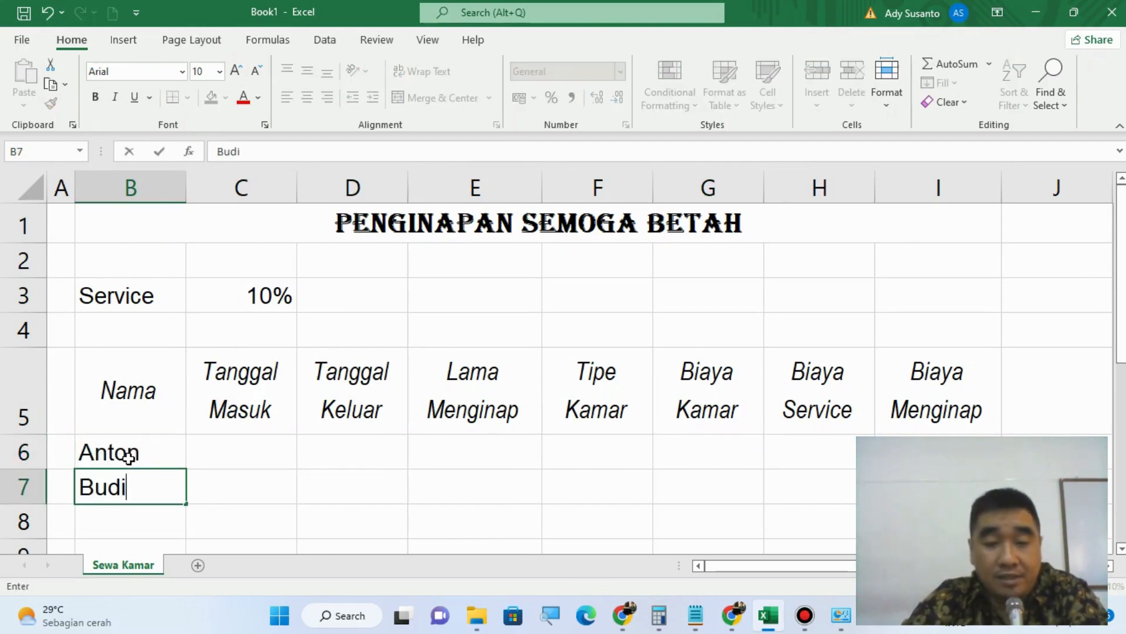
key("Return")
type("Cindy")
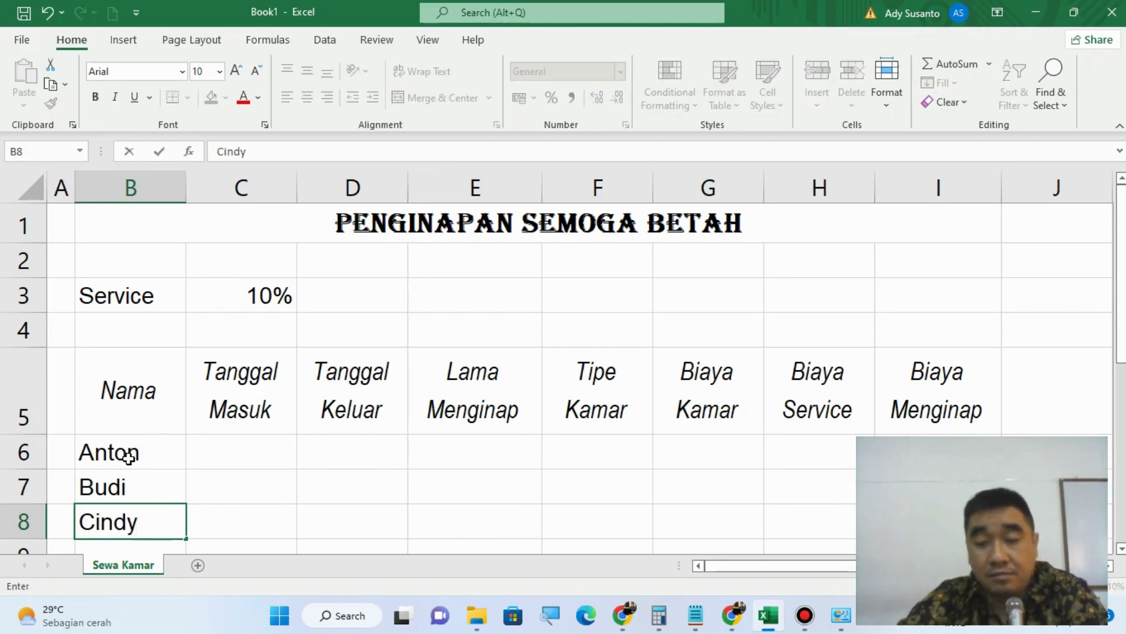
key("Tab")
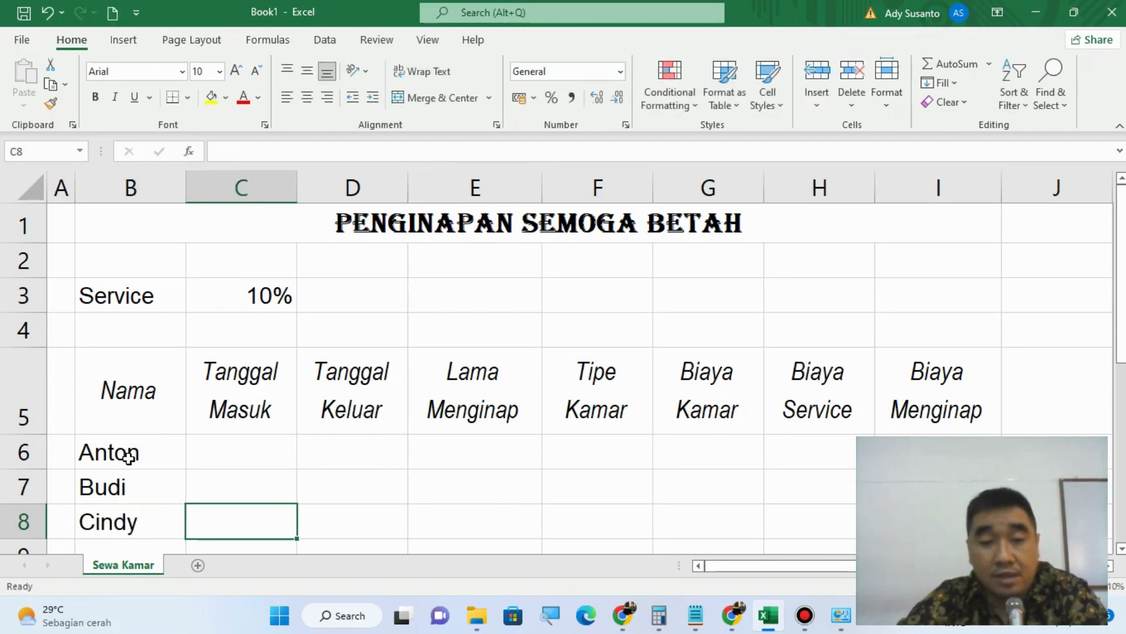
Step: Switch to Control Panel and open the Region settings to check the system's short date format
key("Up")
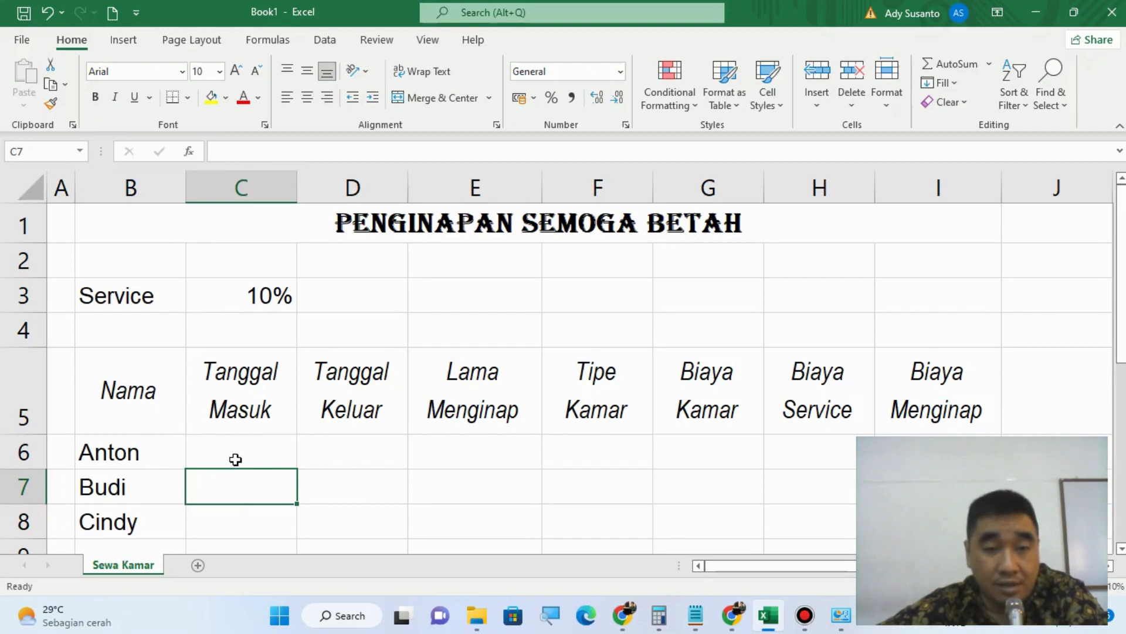
left_click_drag(234, 458, 351, 471)
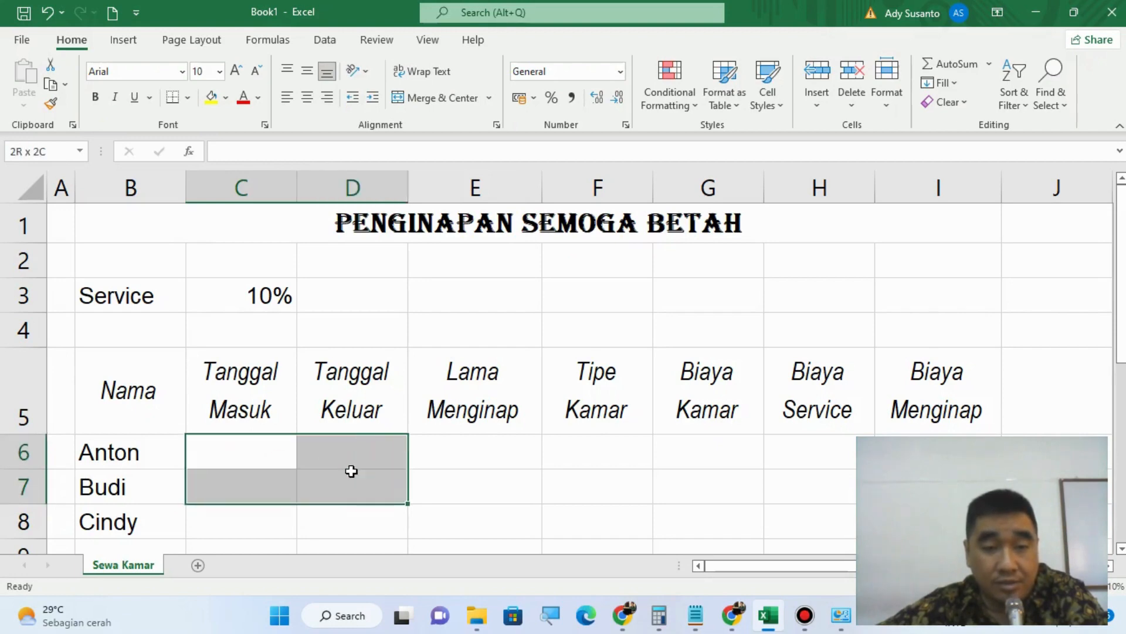
left_click(230, 457)
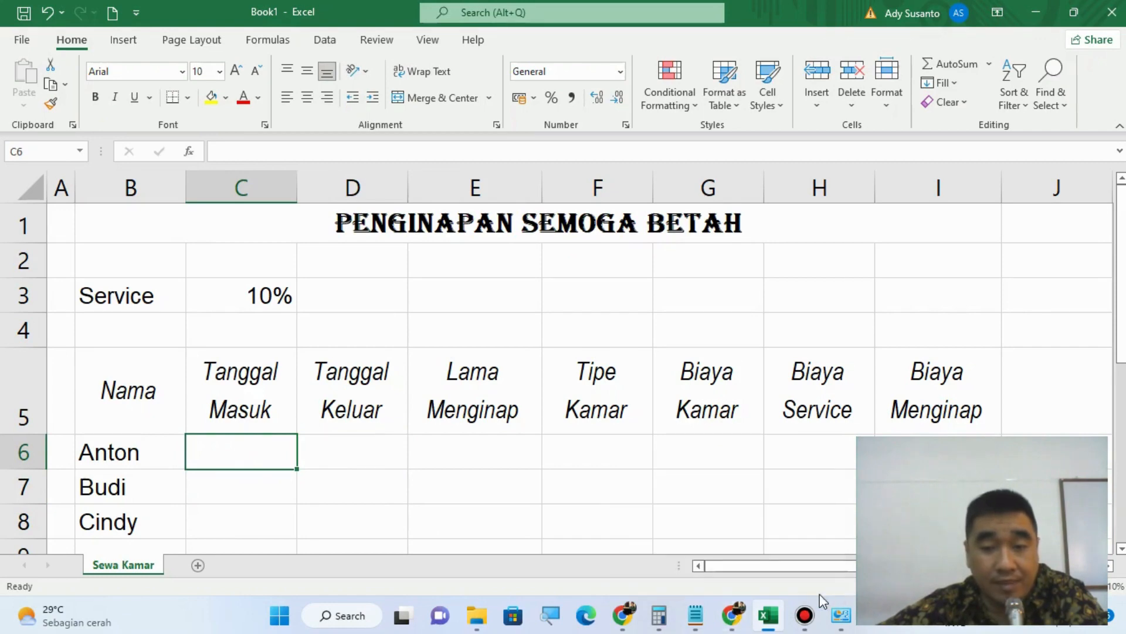
mouse_move(848, 613)
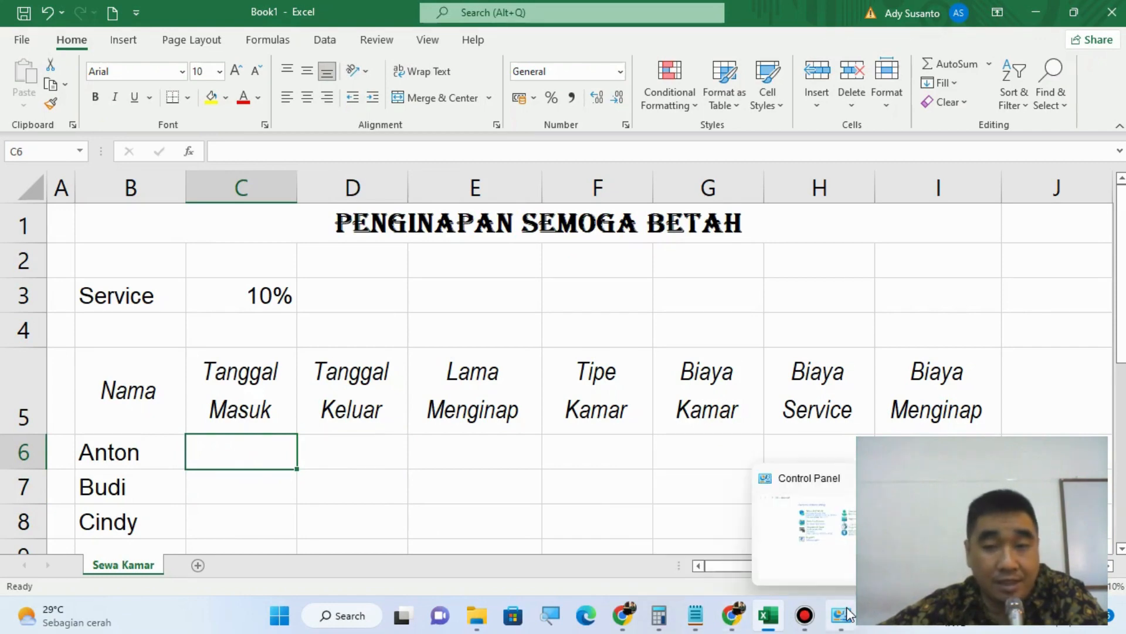
left_click(829, 554)
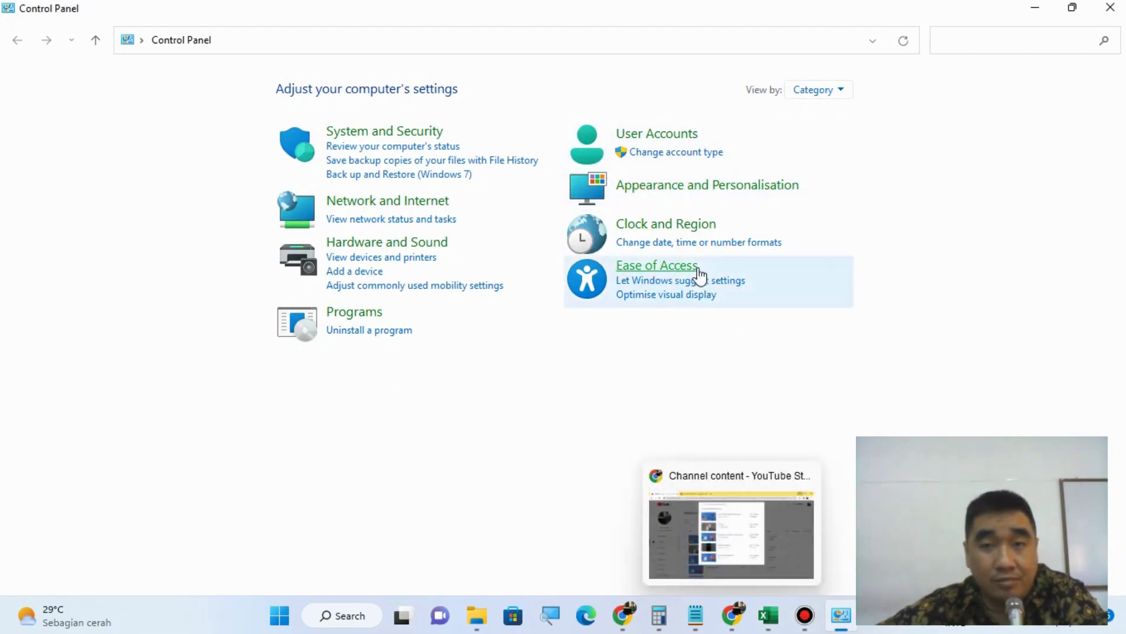
left_click(698, 230)
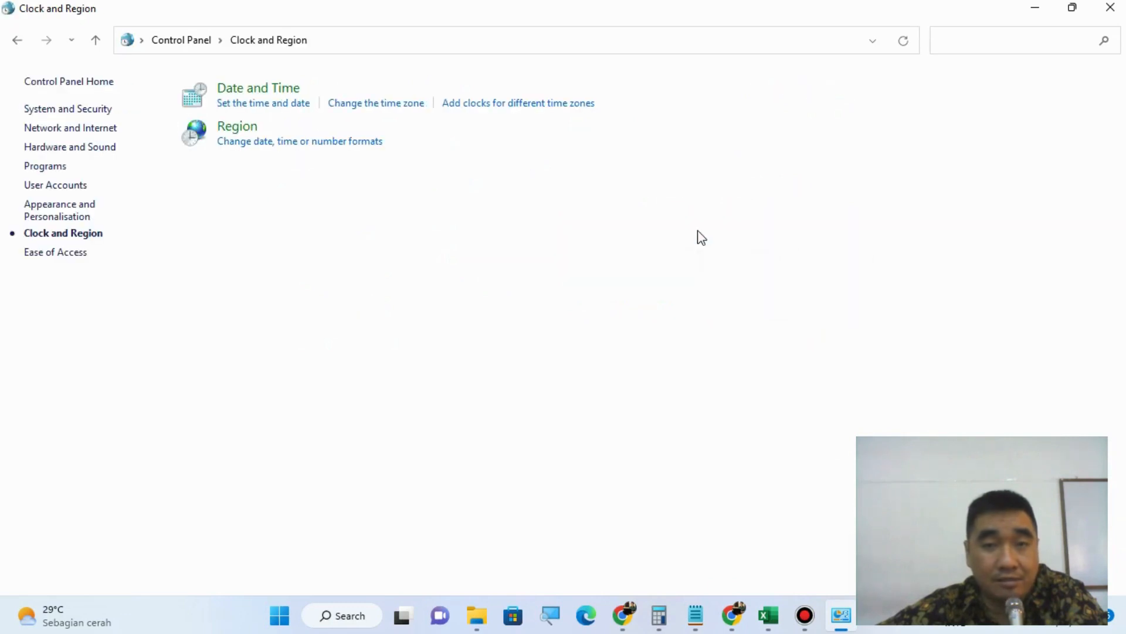
left_click(241, 142)
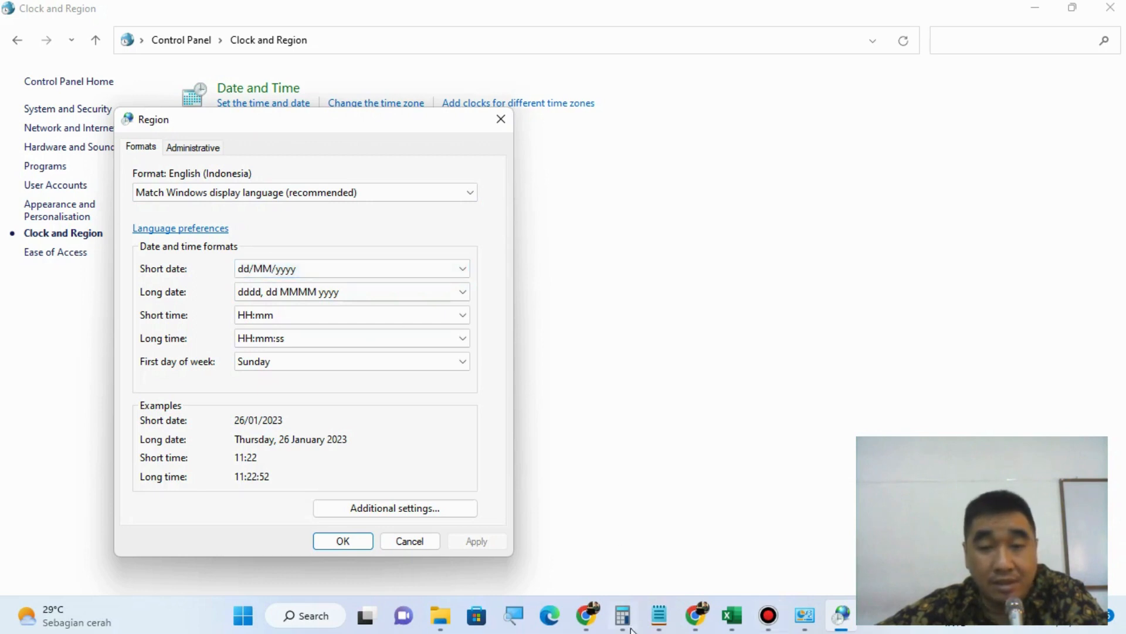
mouse_move(705, 632)
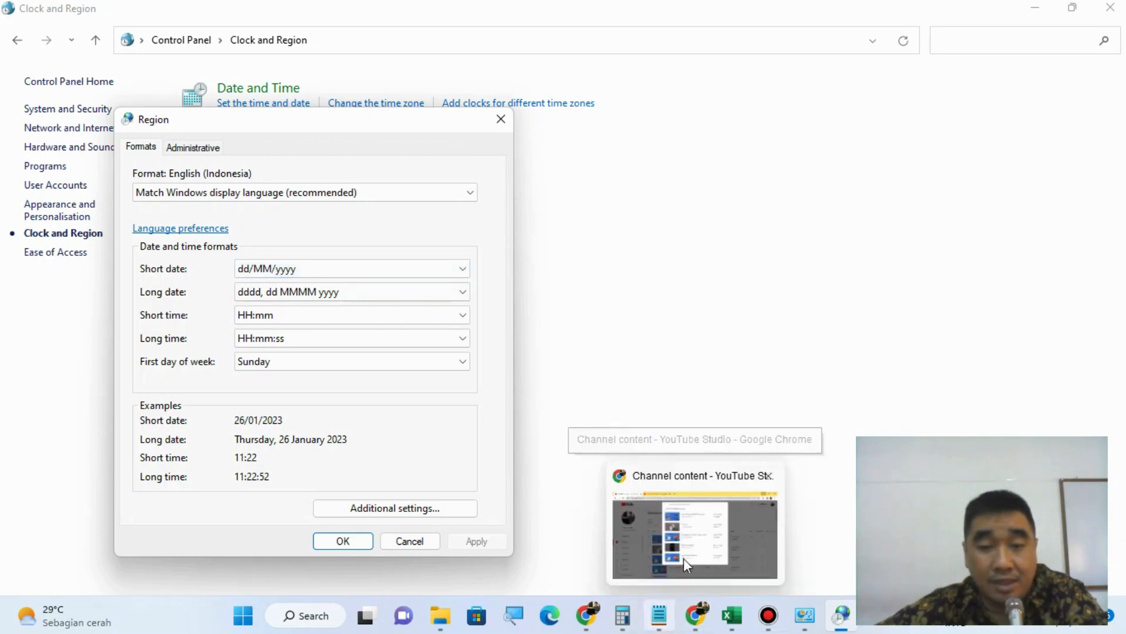
Step: Switch back to Excel and enter 3/1/2023 as the first guest's Tanggal Masuk in cell C6
left_click(737, 623)
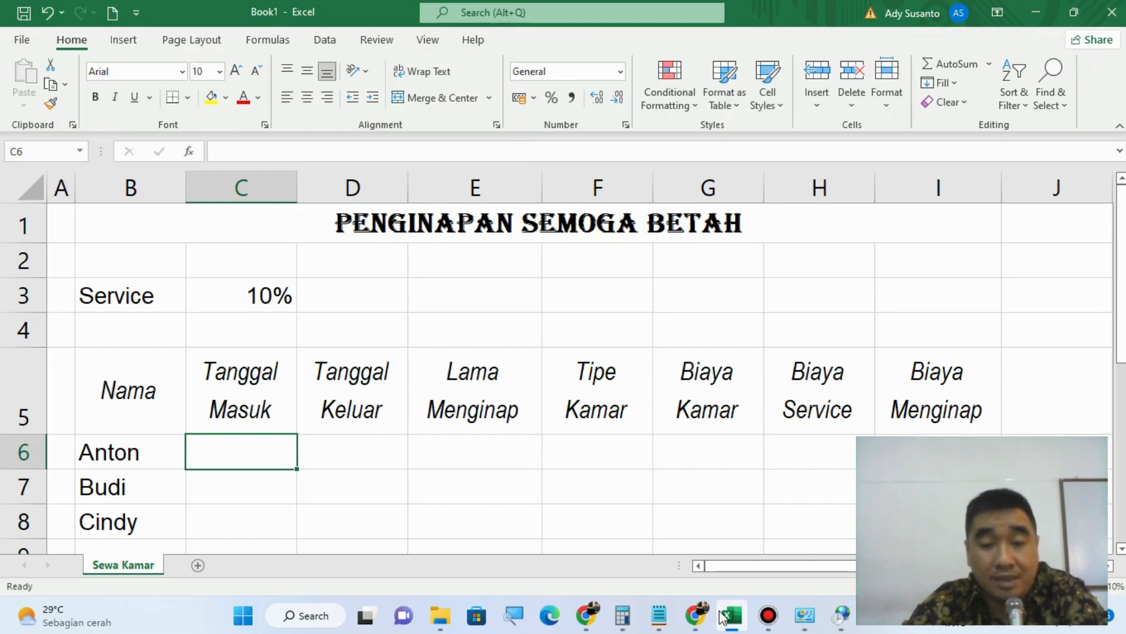
type("3")
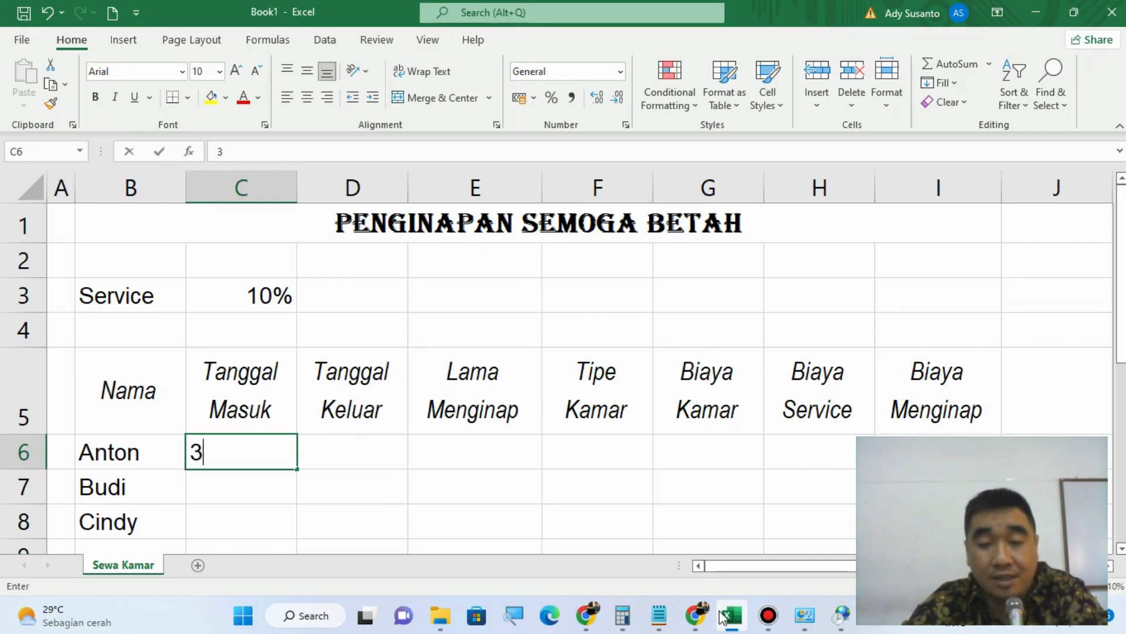
type("/1")
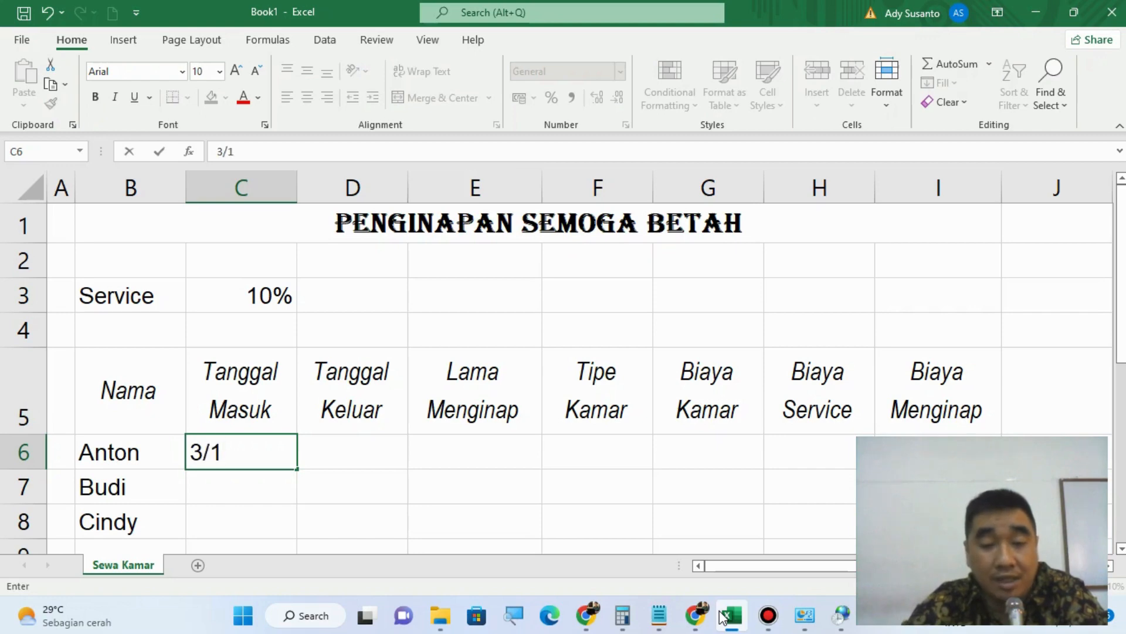
type("/2023")
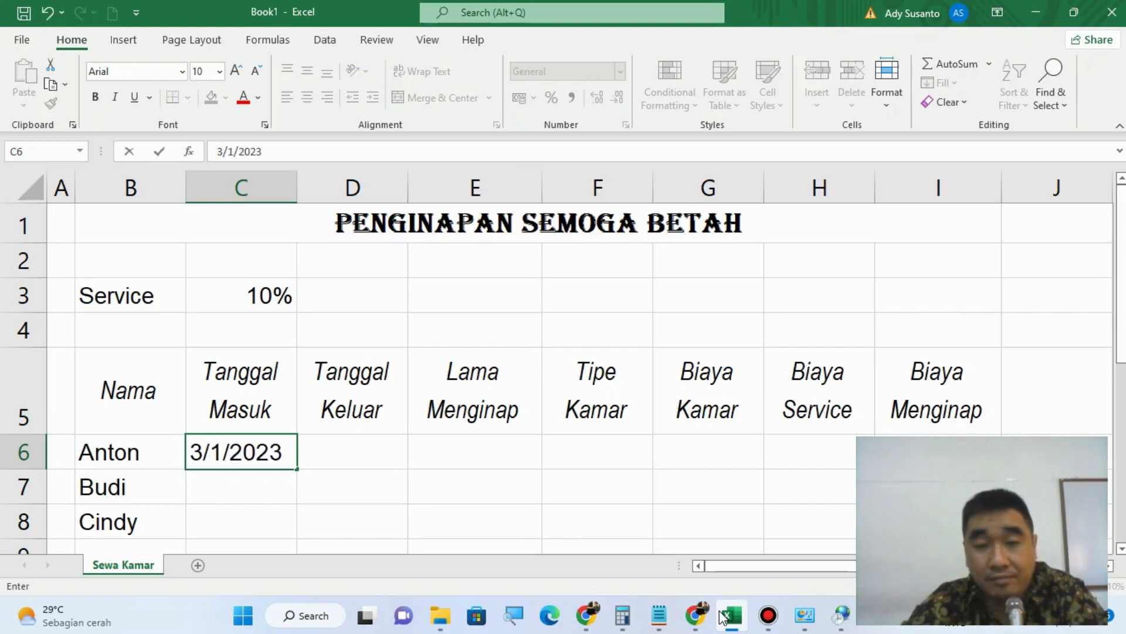
key("Tab")
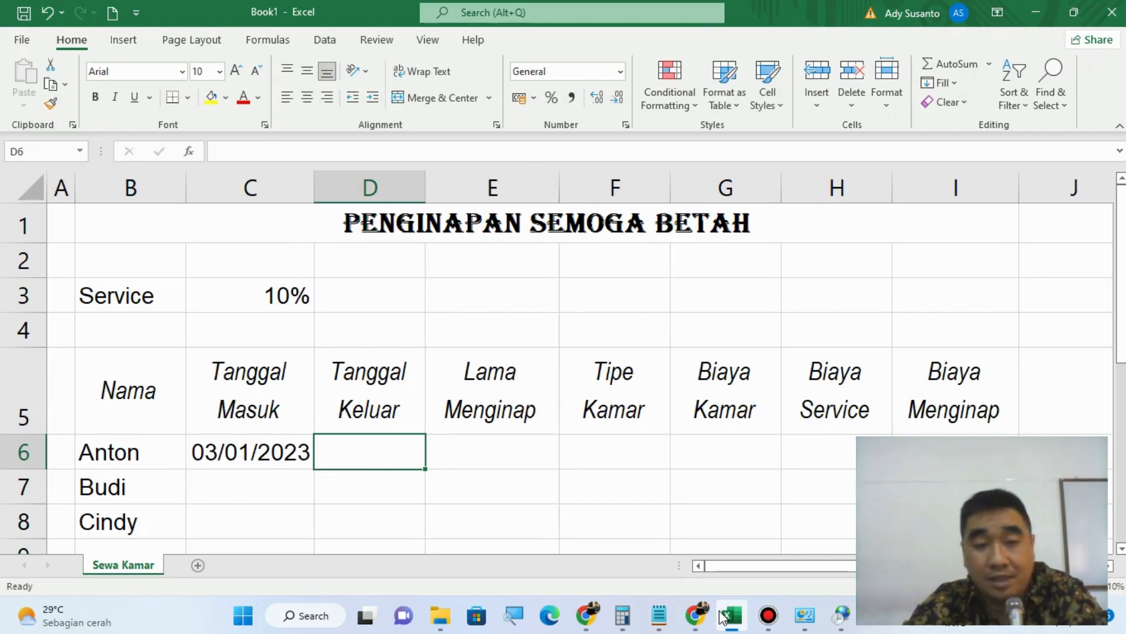
Step: Enter 4/1/2023 as the first guest's Tanggal Keluar in cell D6
type("4/")
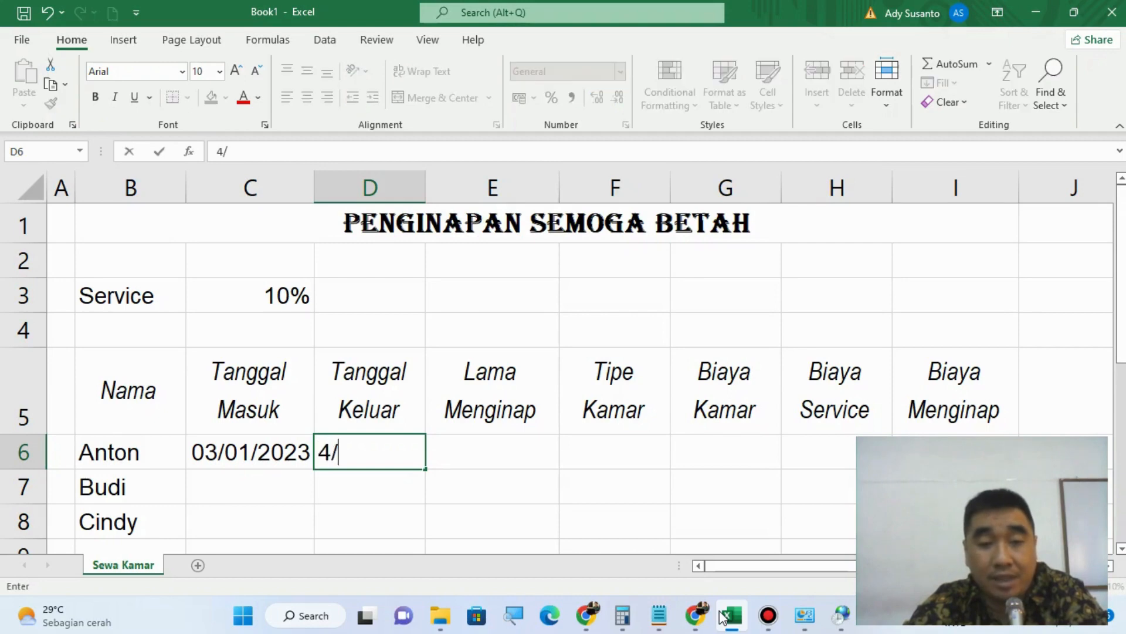
type("1/202")
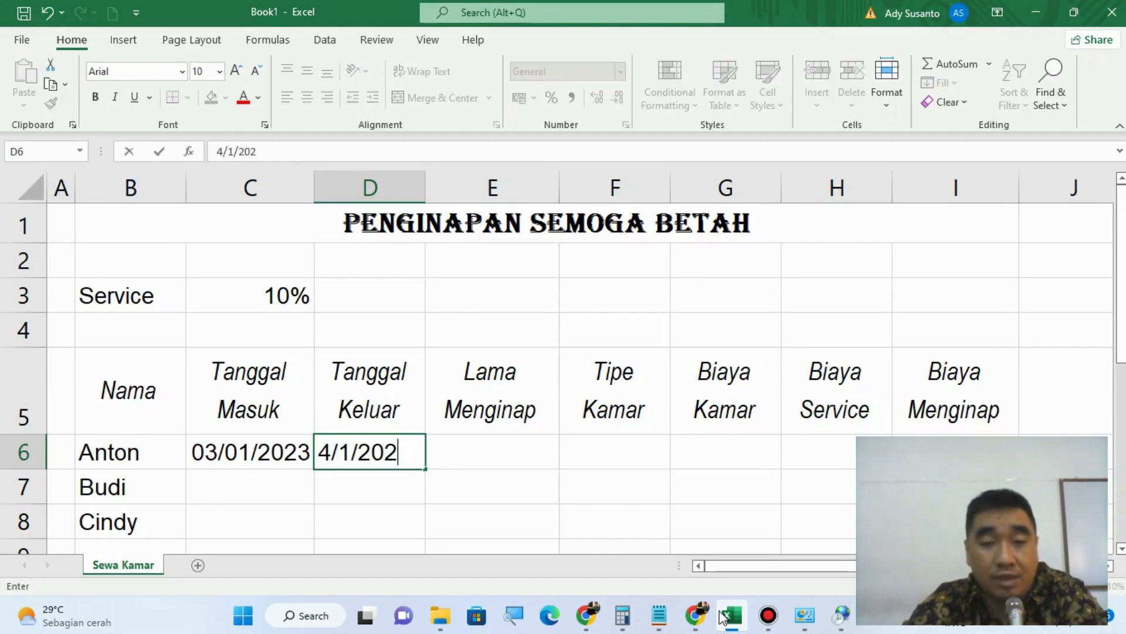
type("3")
key("Return")
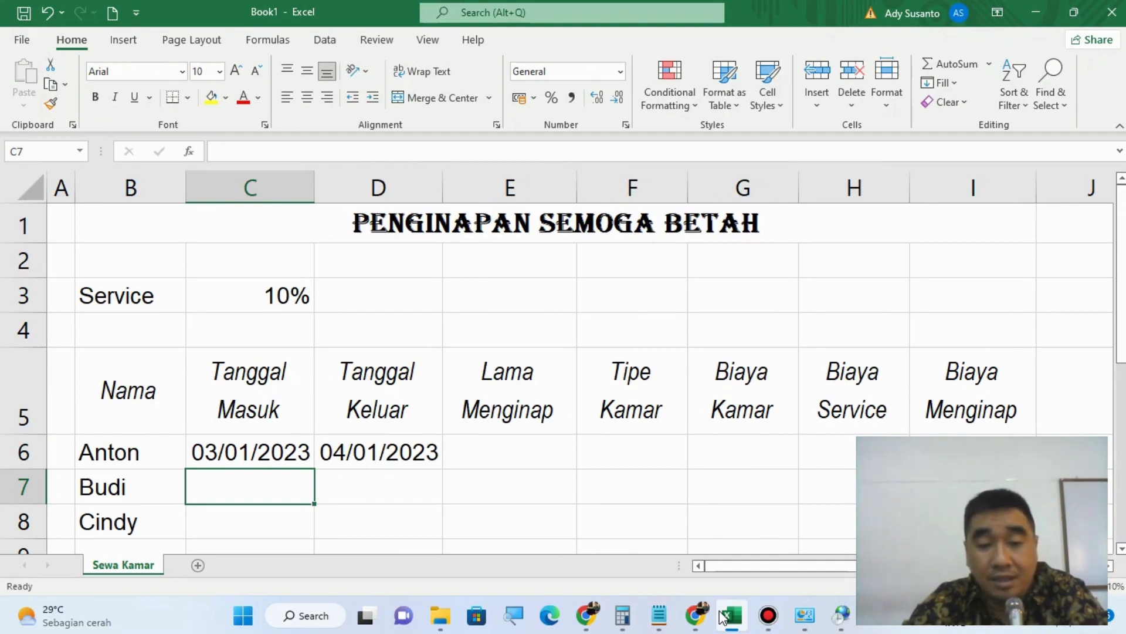
Step: Enter the second guest's dates in row 7: Tanggal Masuk 3/2/2023 and Tanggal Keluar 5/1/2023
type("3/2/")
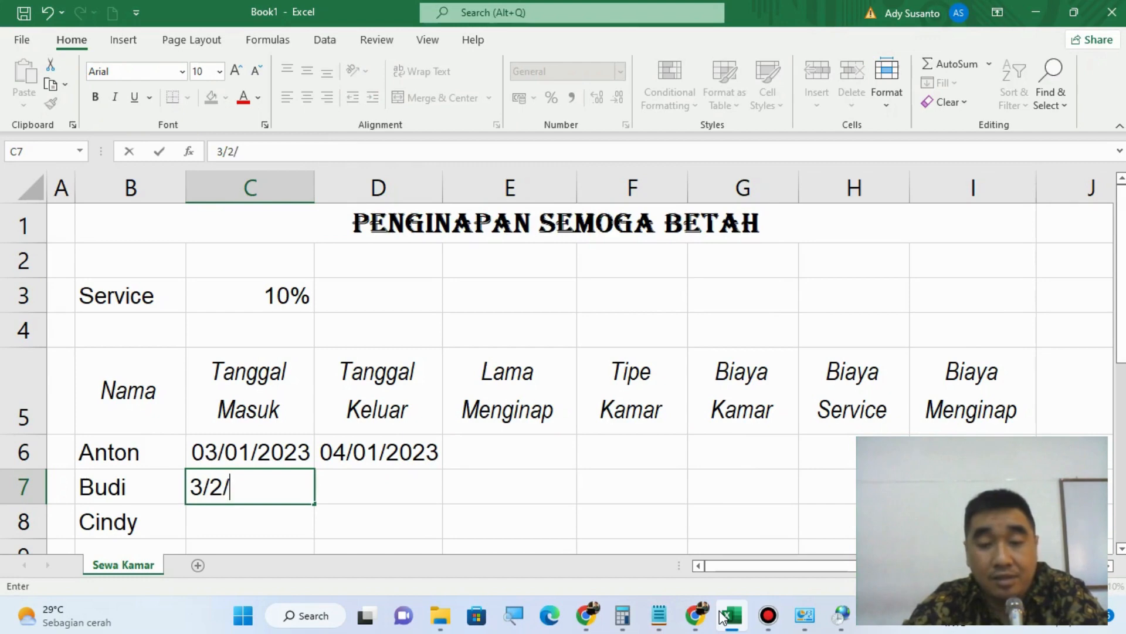
type("32023")
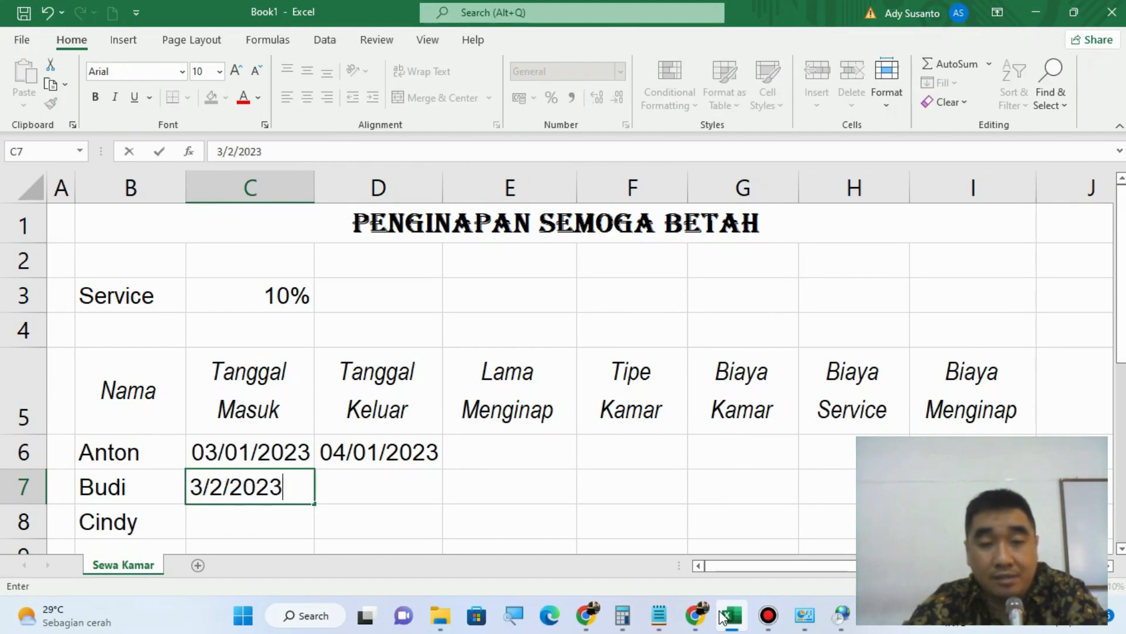
key("Tab")
type("5")
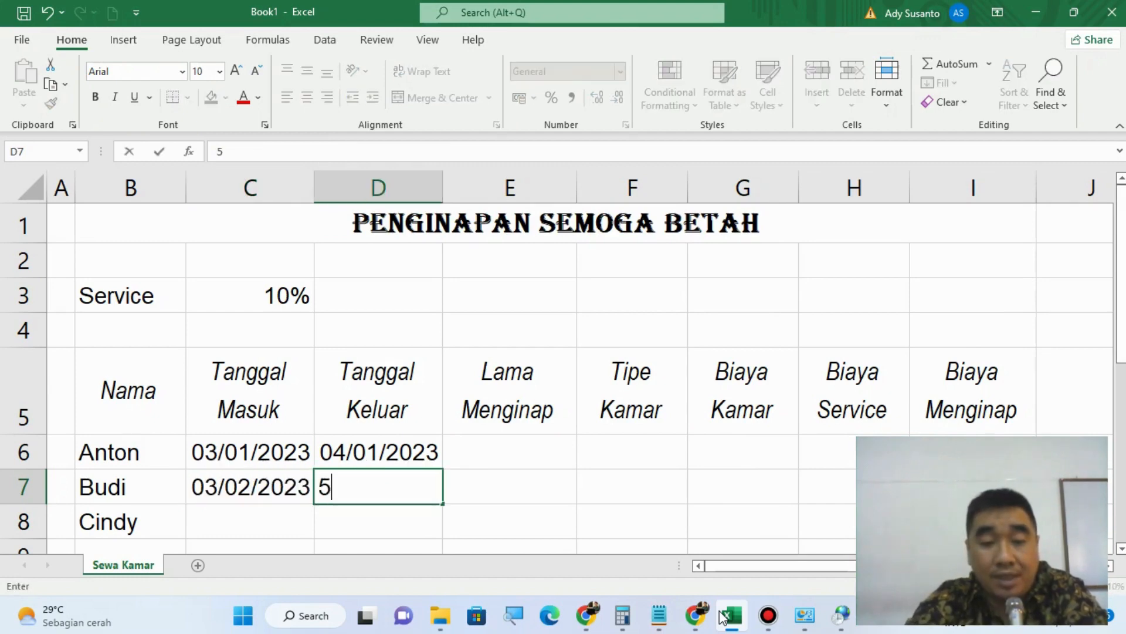
type("/1/2023")
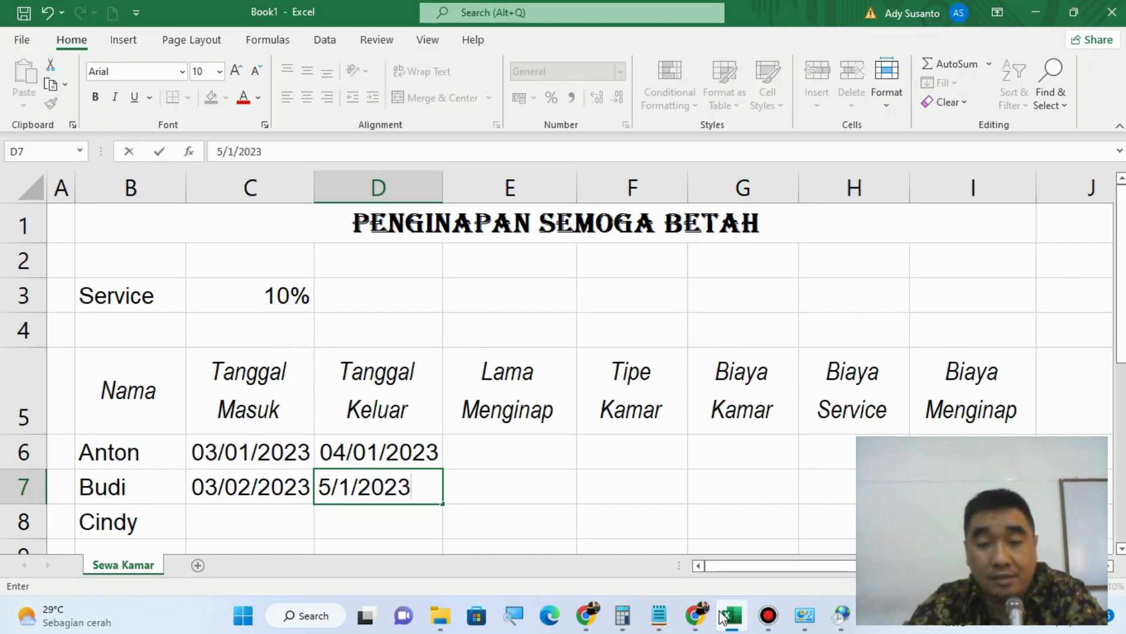
key("Return")
Step: Enter the third guest's dates in row 8: Tanggal Masuk 4/1/2023 and Tanggal Keluar 8/1/2023
key("Left")
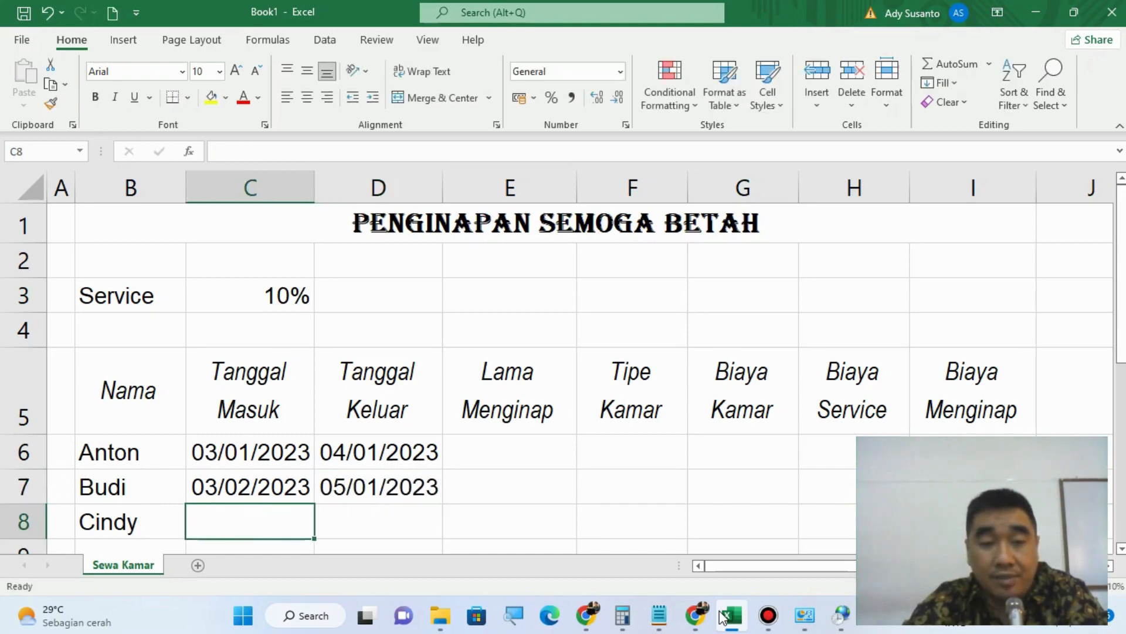
type("4")
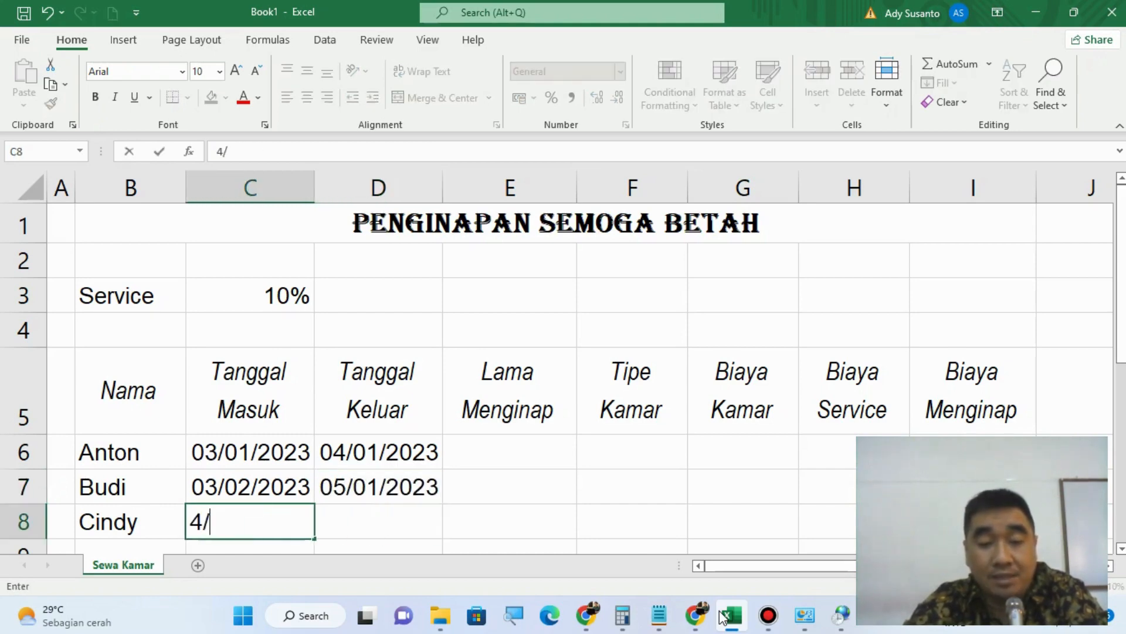
type("/1/")
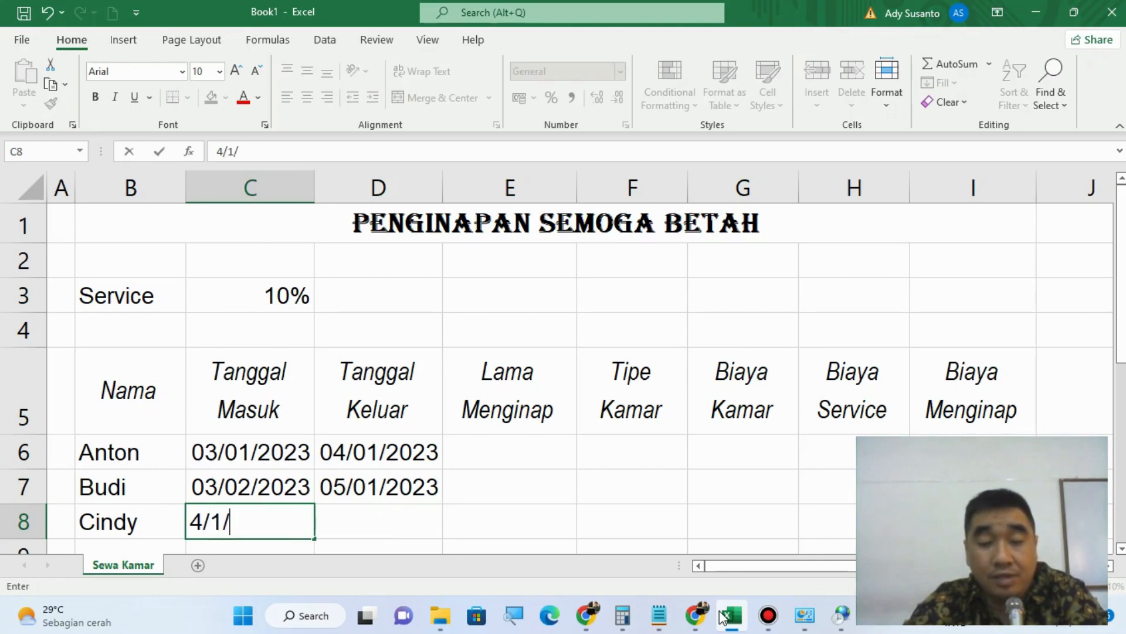
type("2023")
key("Tab")
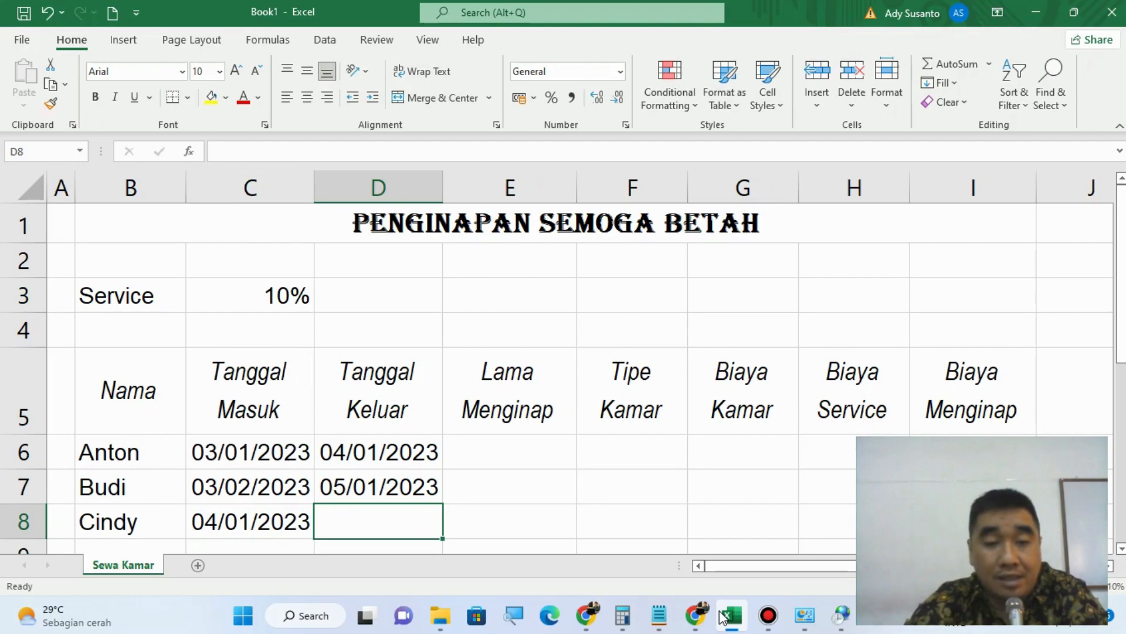
type("8/1")
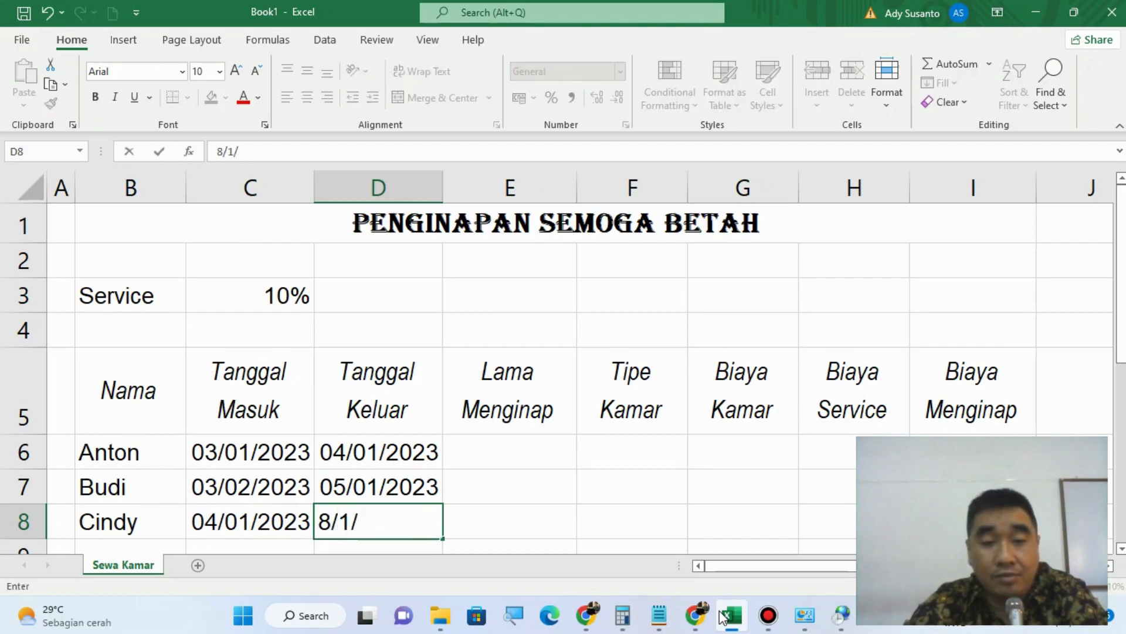
type("/2023")
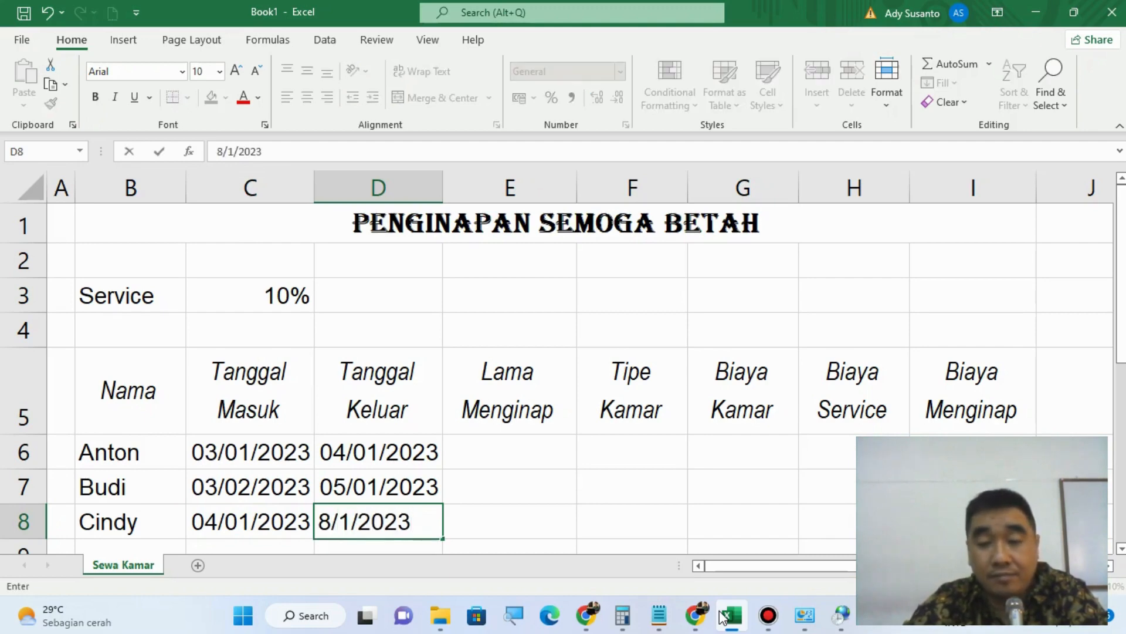
key("Tab")
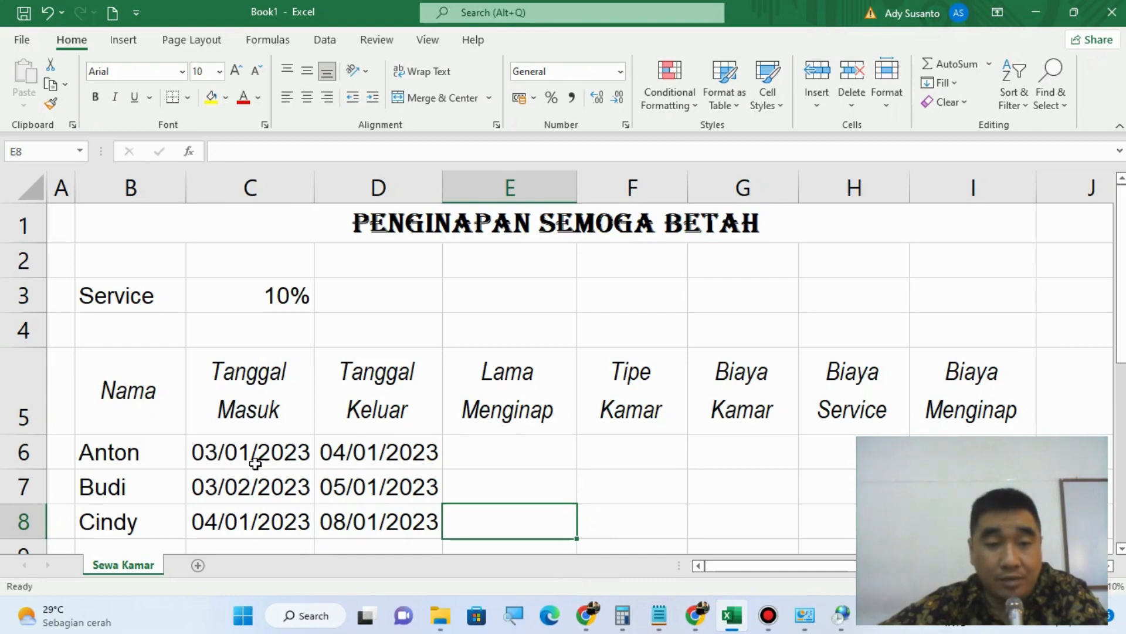
Step: Format the dates in C6:D8 with the Indonesian locale's 14 Maret 2012 date type and widen columns C and D slightly
left_click_drag(255, 463, 357, 470)
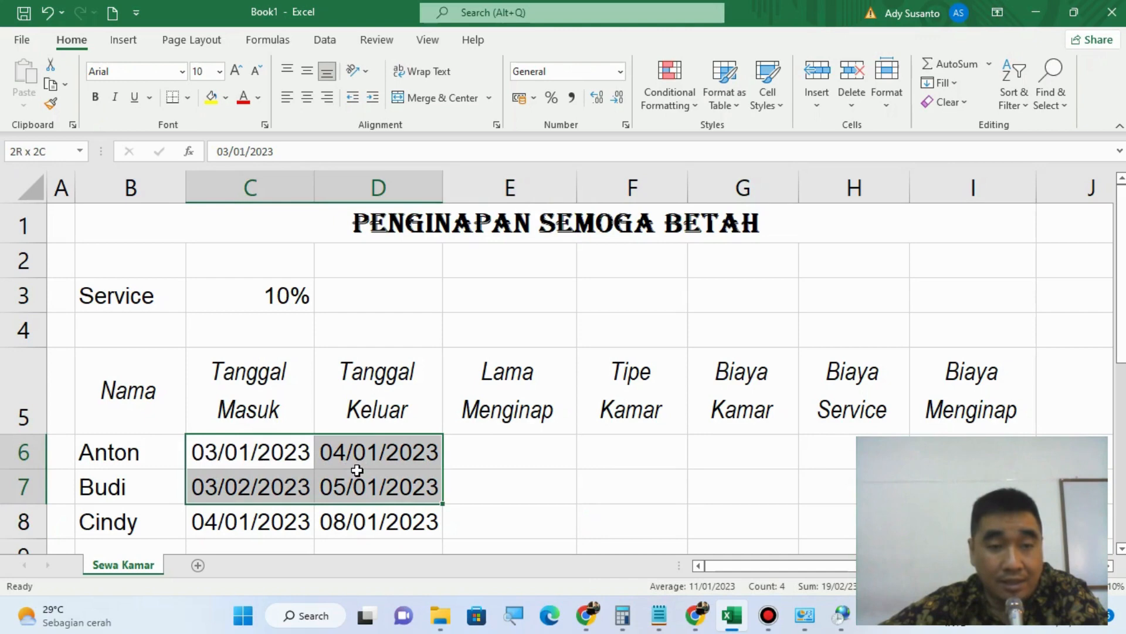
left_click_drag(356, 470, 362, 521)
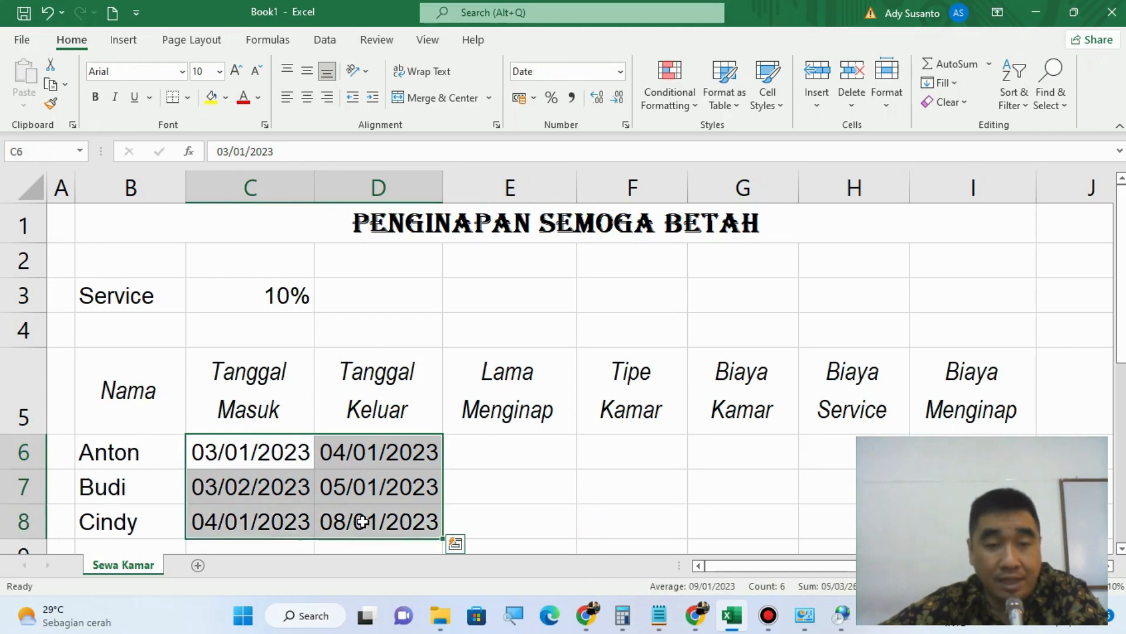
right_click(332, 482)
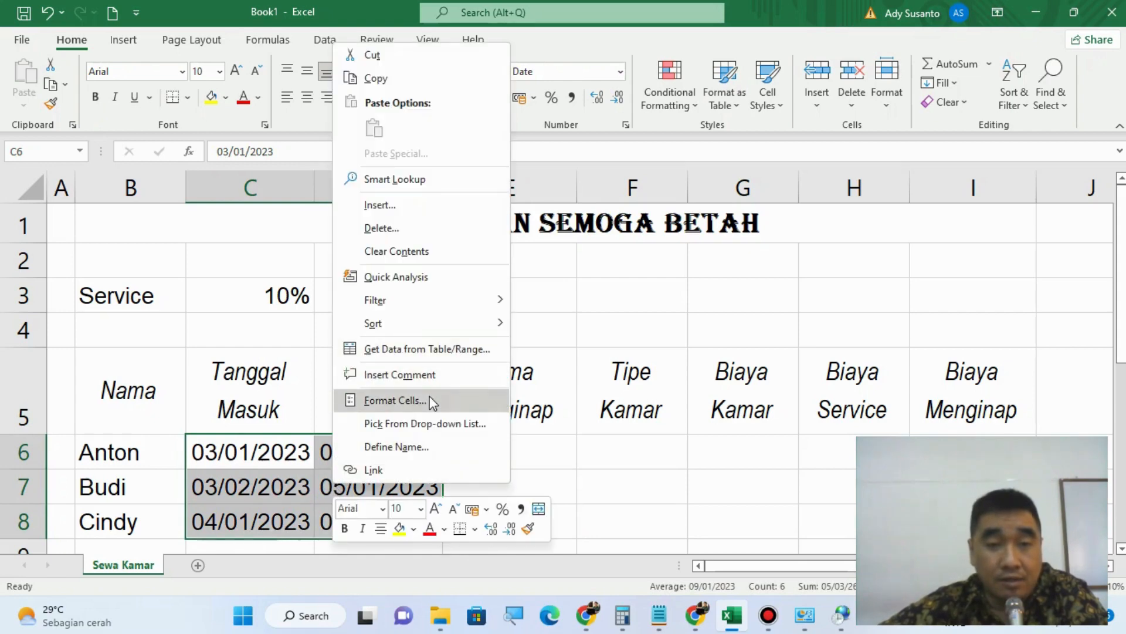
left_click(429, 399)
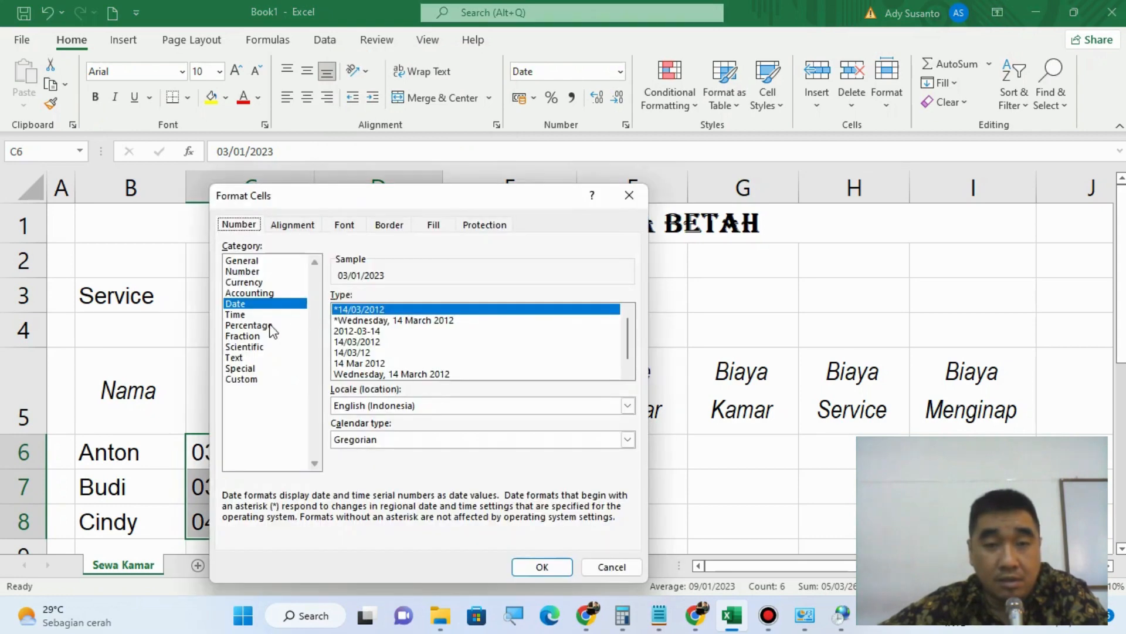
left_click(386, 408)
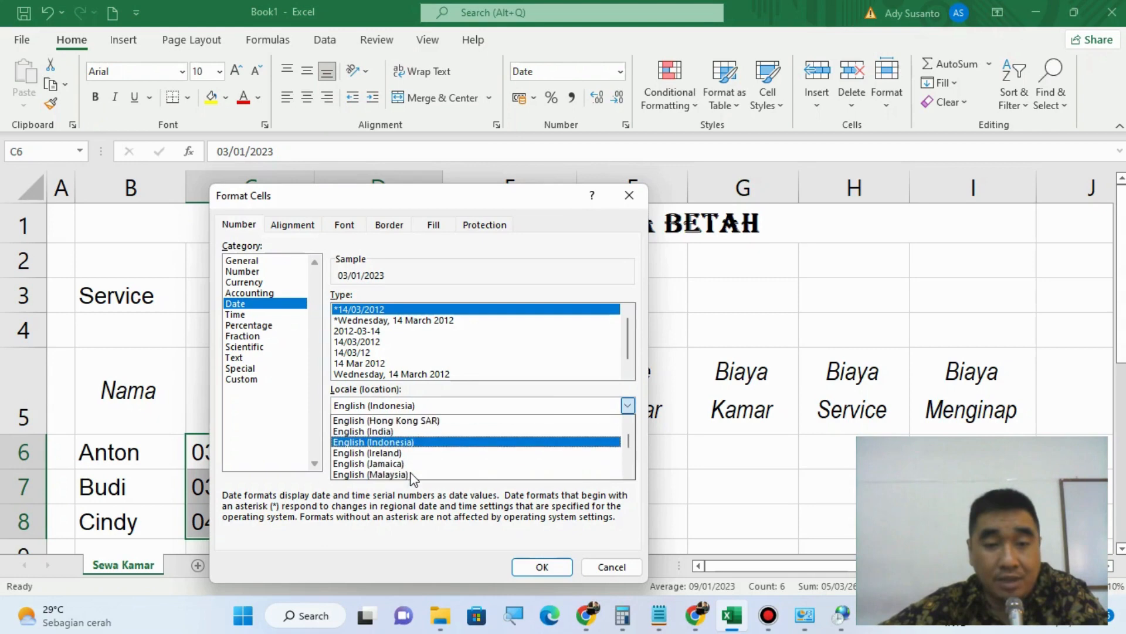
scroll(412, 478, "down", 8)
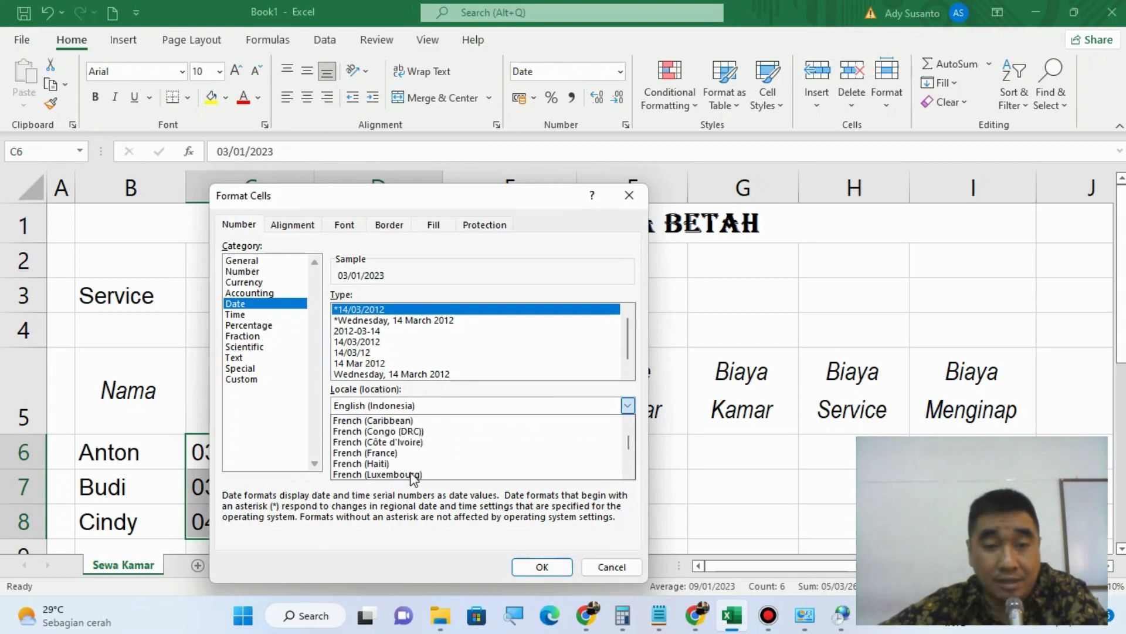
scroll(414, 478, "down", 10)
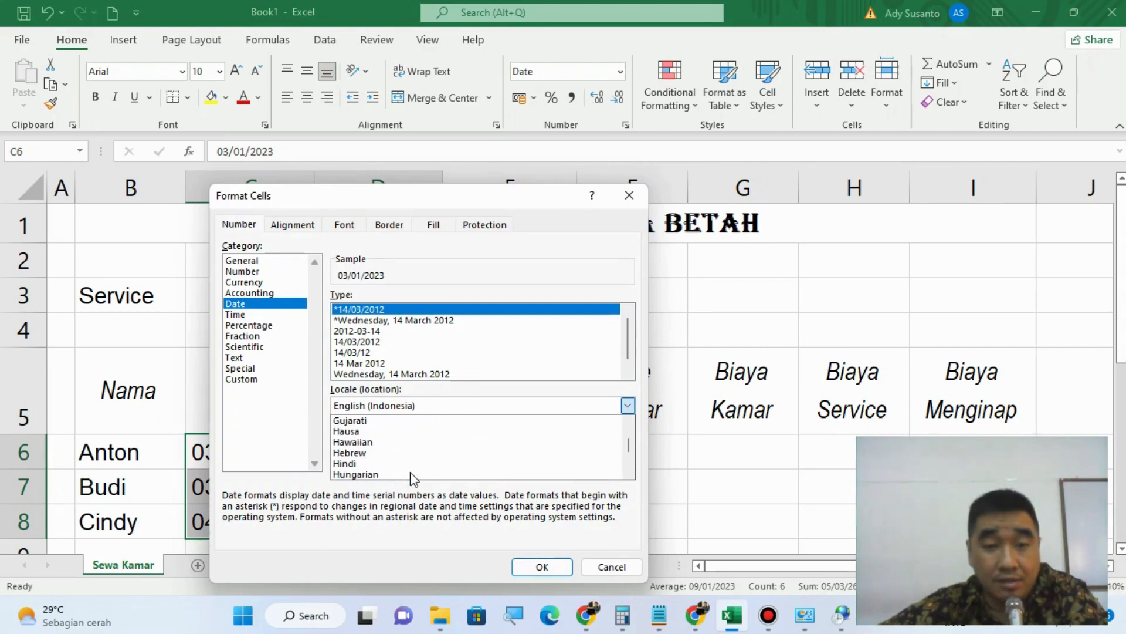
scroll(414, 476, "down", 2)
left_click(411, 462)
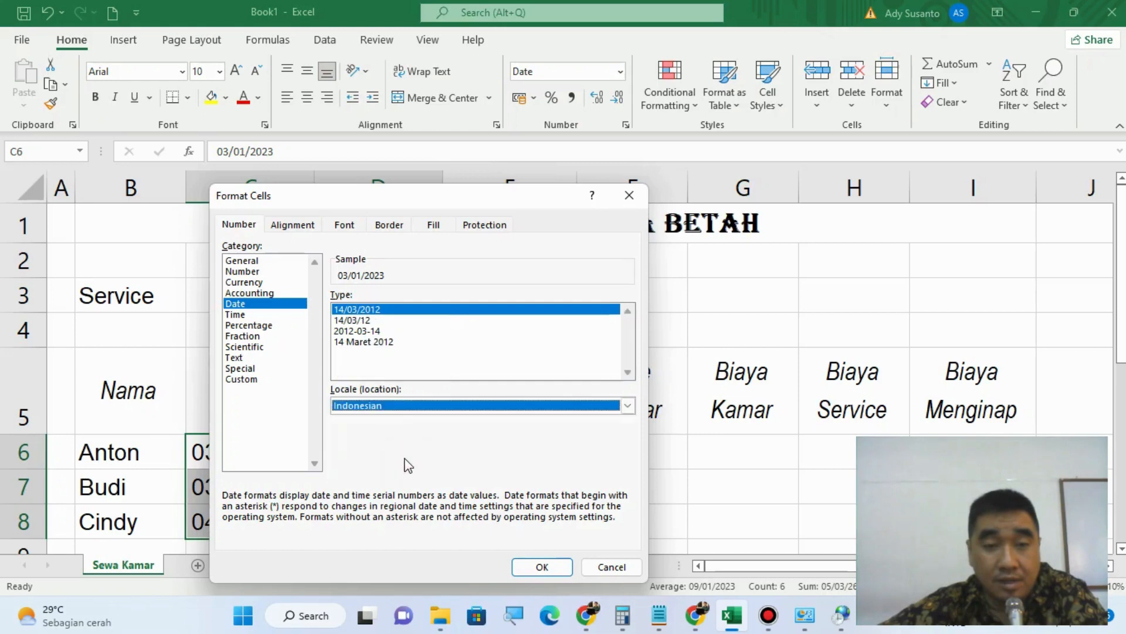
left_click(365, 343)
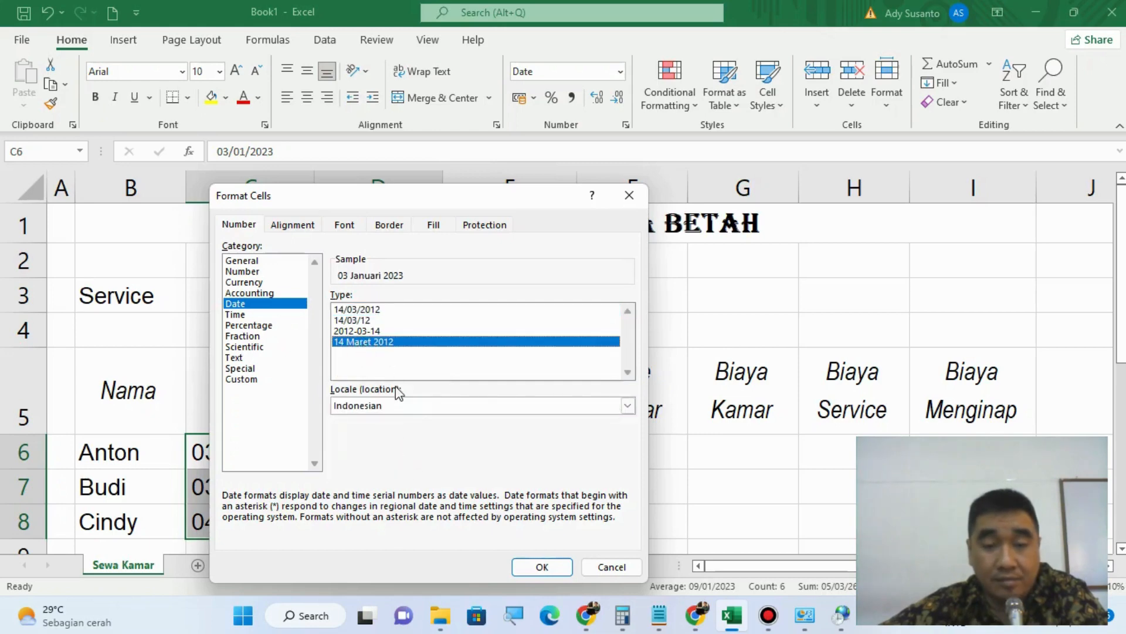
left_click(539, 567)
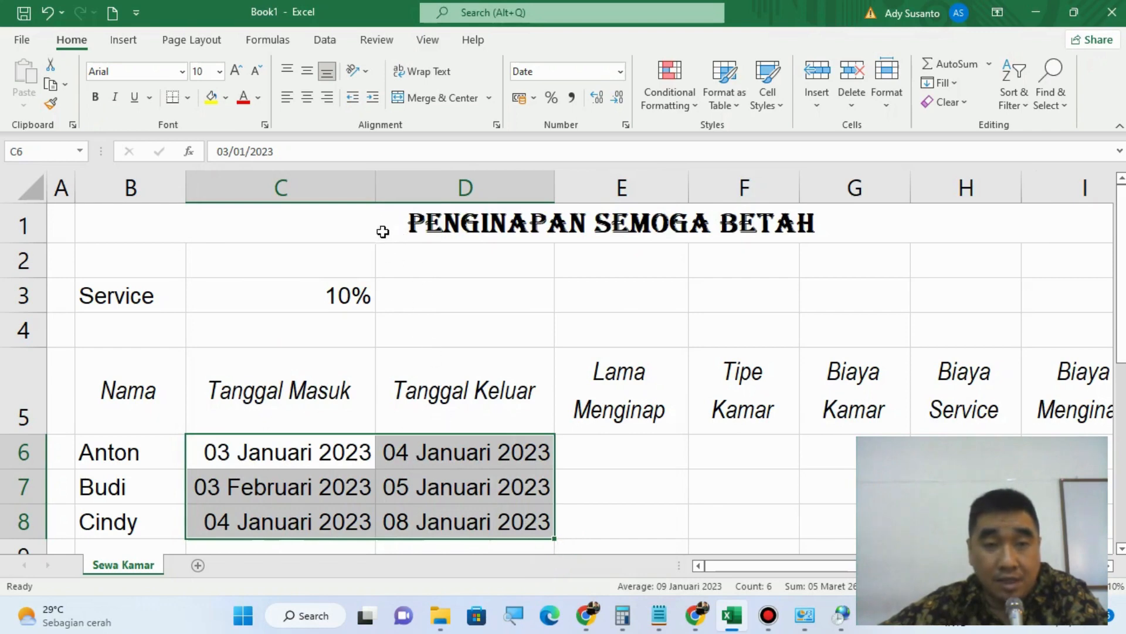
left_click_drag(380, 189, 390, 189)
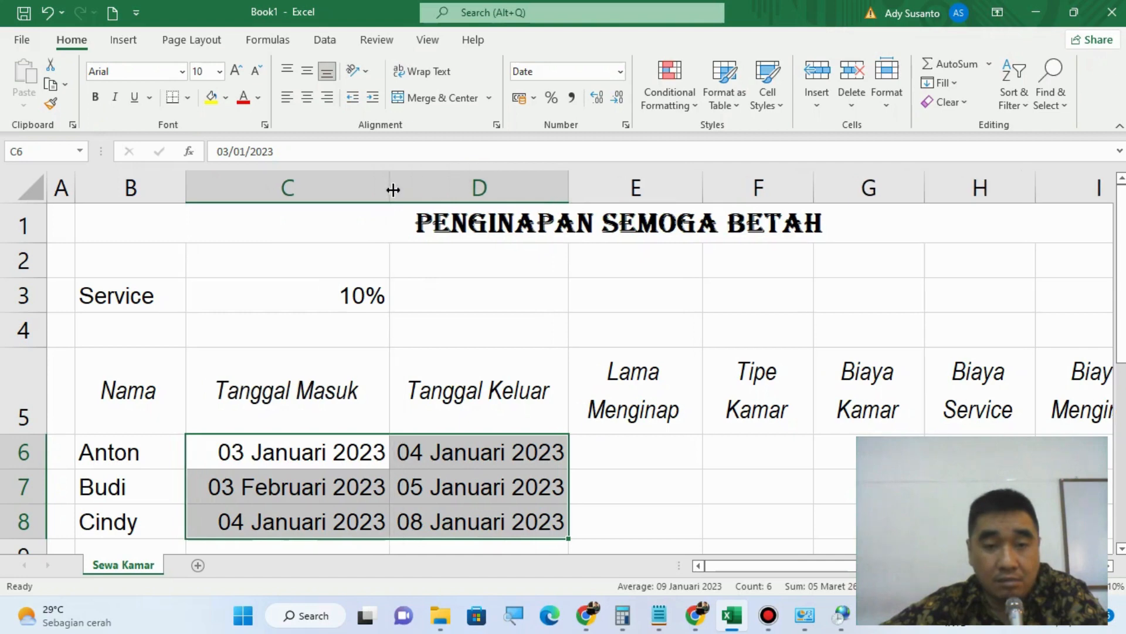
left_click_drag(572, 186, 589, 186)
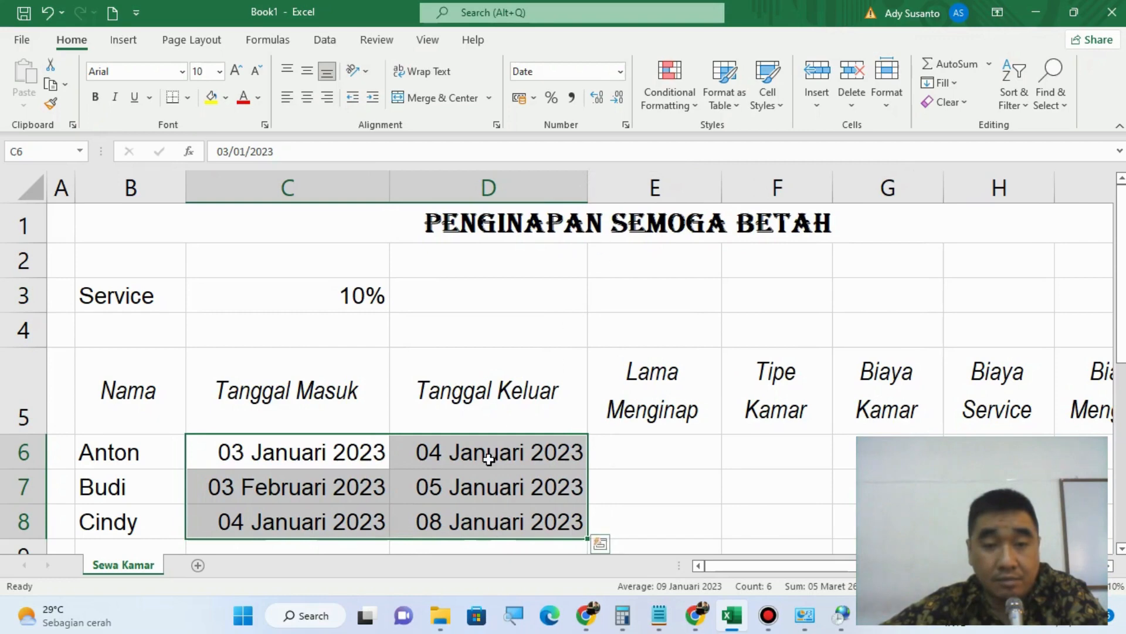
Step: Correct the second guest's Tanggal Masuk in cell C7 to 03/01/2023
left_click(318, 493)
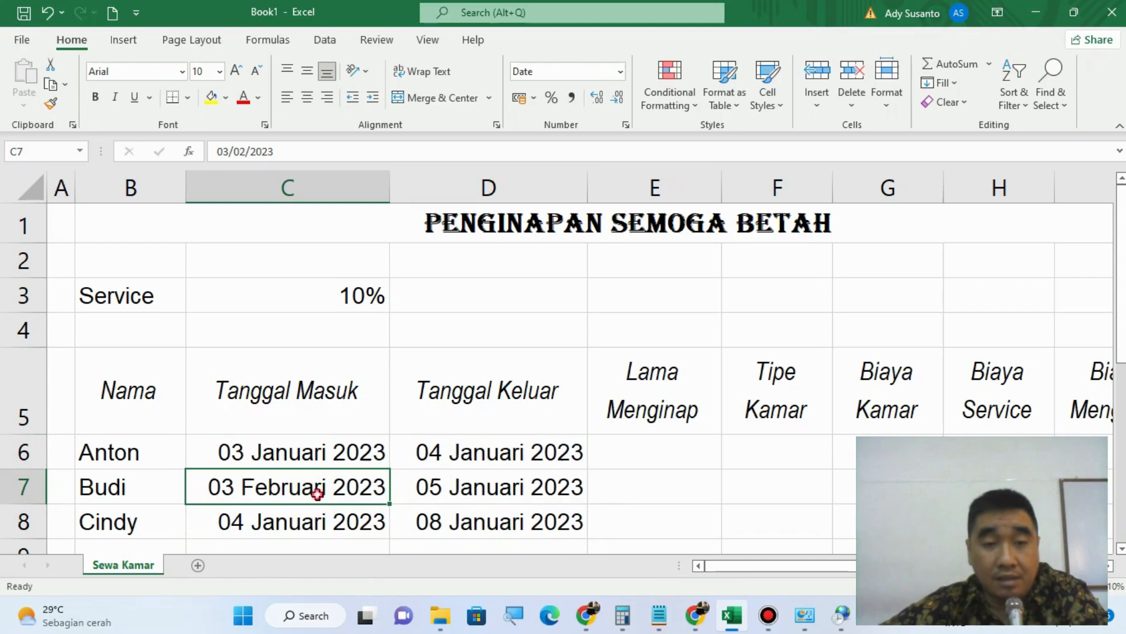
double_click(318, 493)
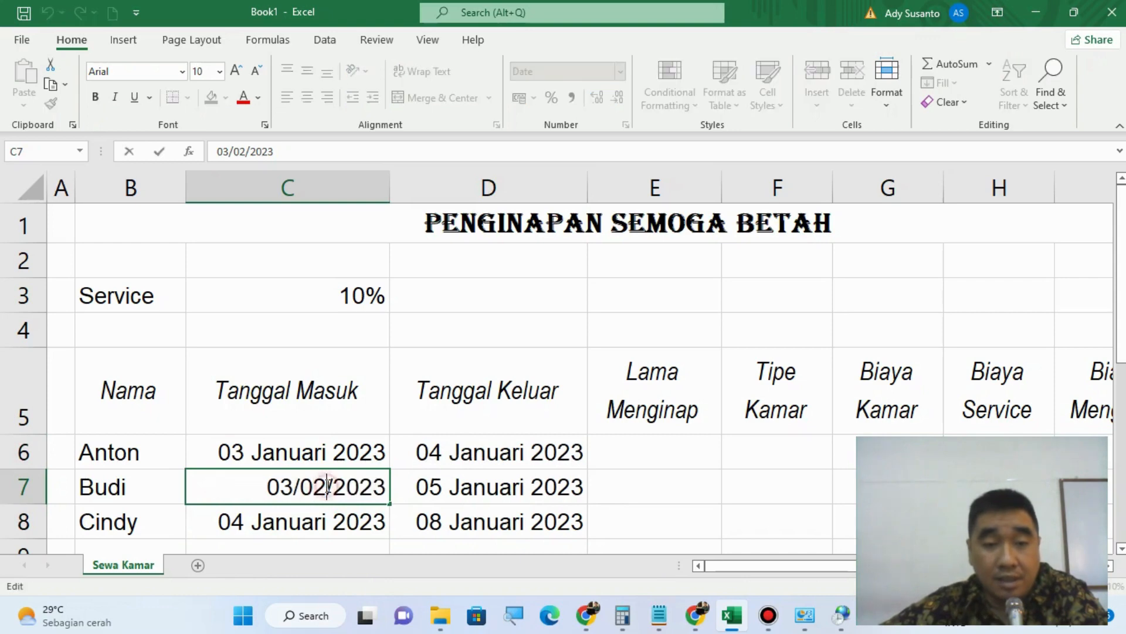
key("BackSpace")
type("1")
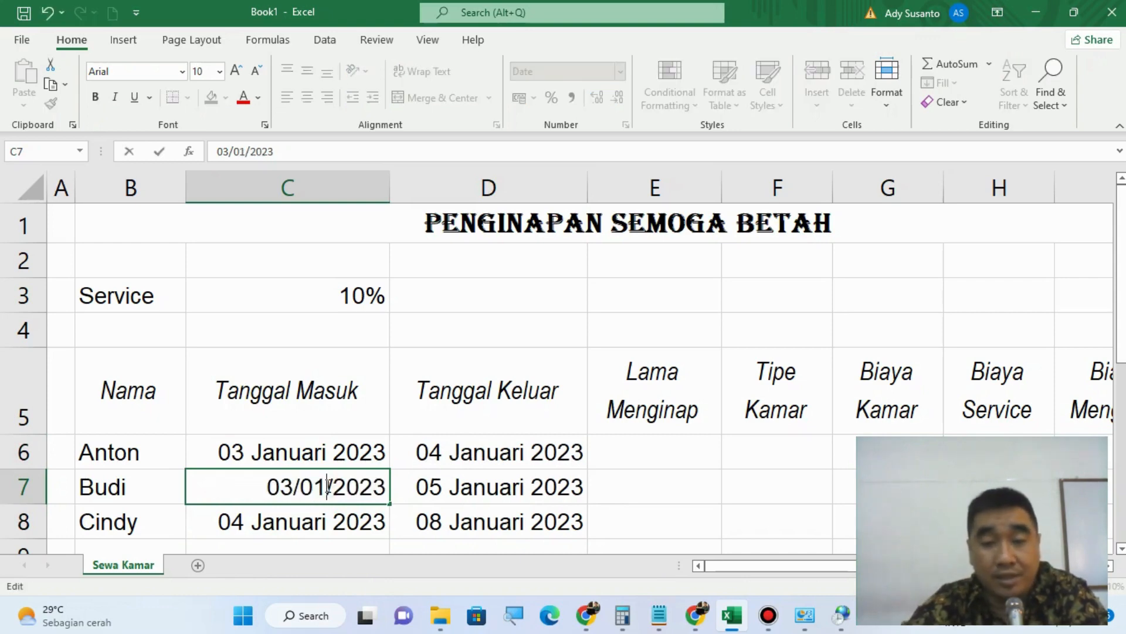
key("Return")
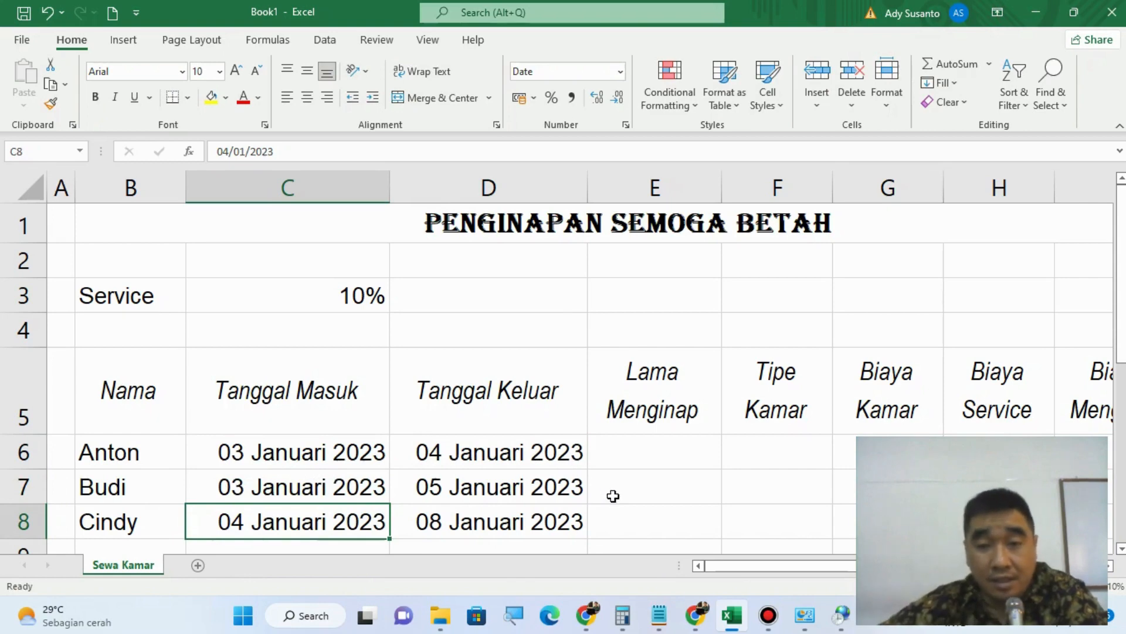
Step: Switch to Notepad and add the note "Lama Menginap = Tanggal Keluar - Tanggal Masuk" below the heading, leaving a blank line between
left_click(635, 464)
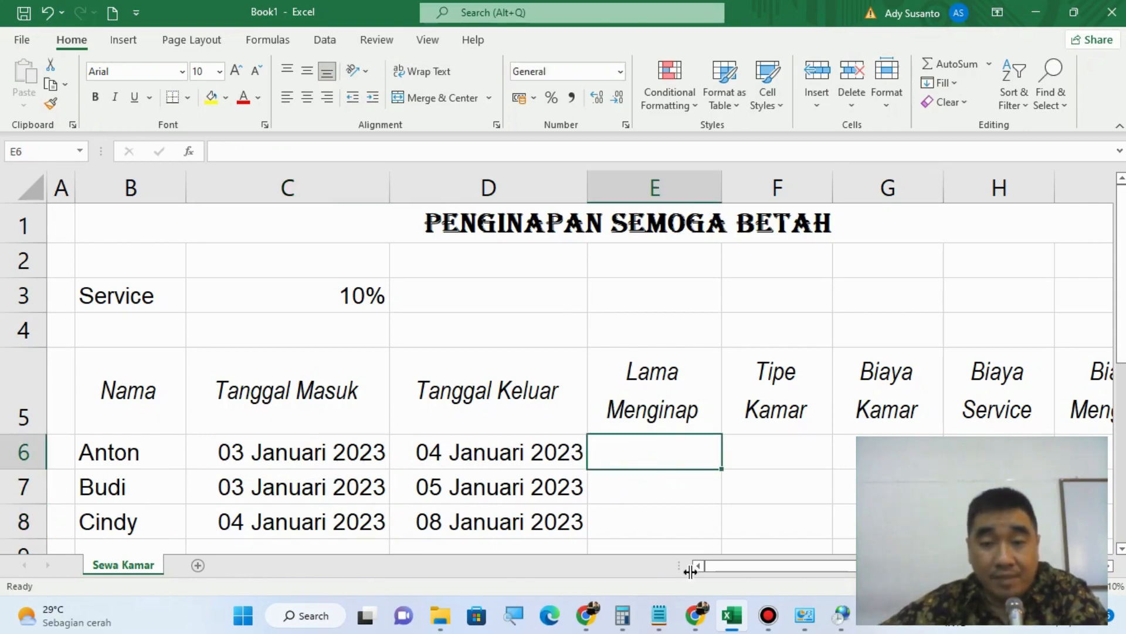
mouse_move(660, 616)
left_click(680, 522)
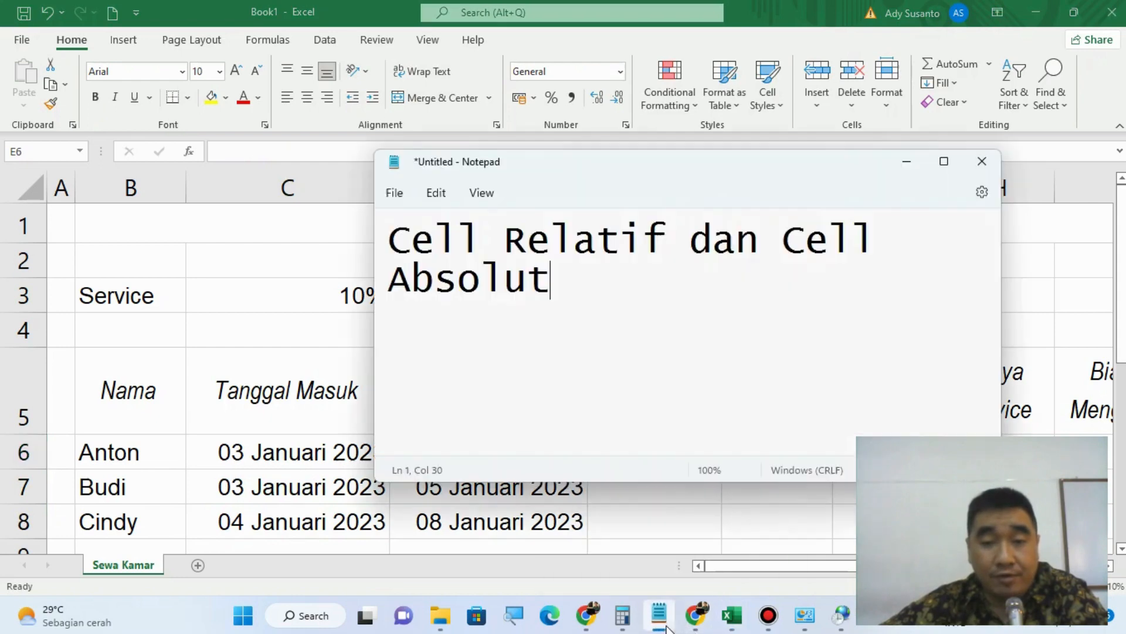
key("Return")
key("Return")
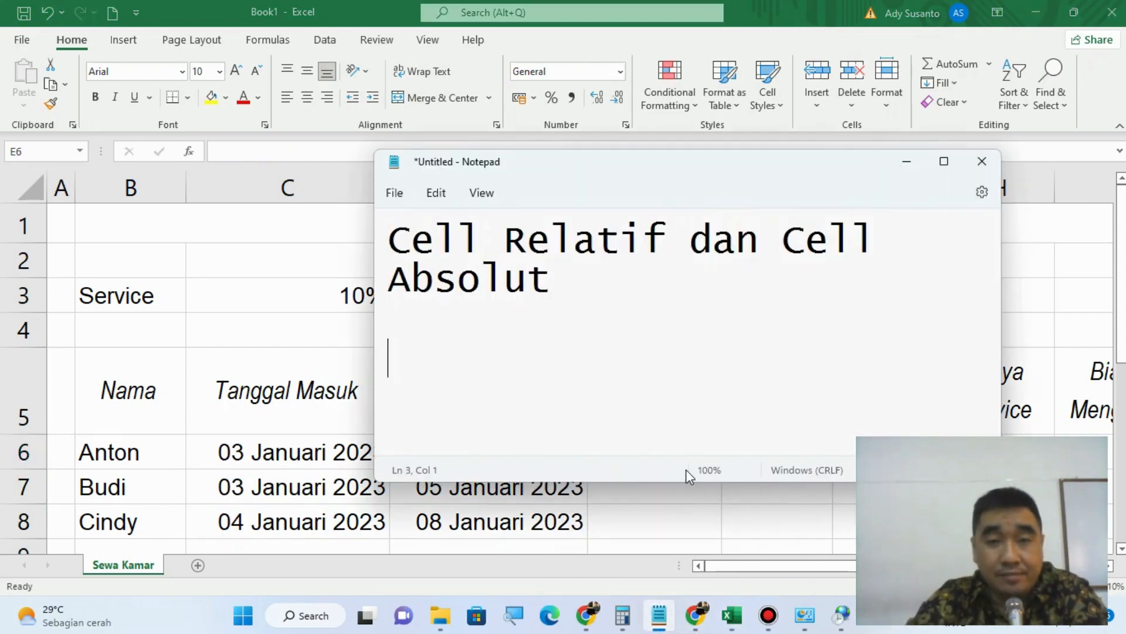
type("Lama Me")
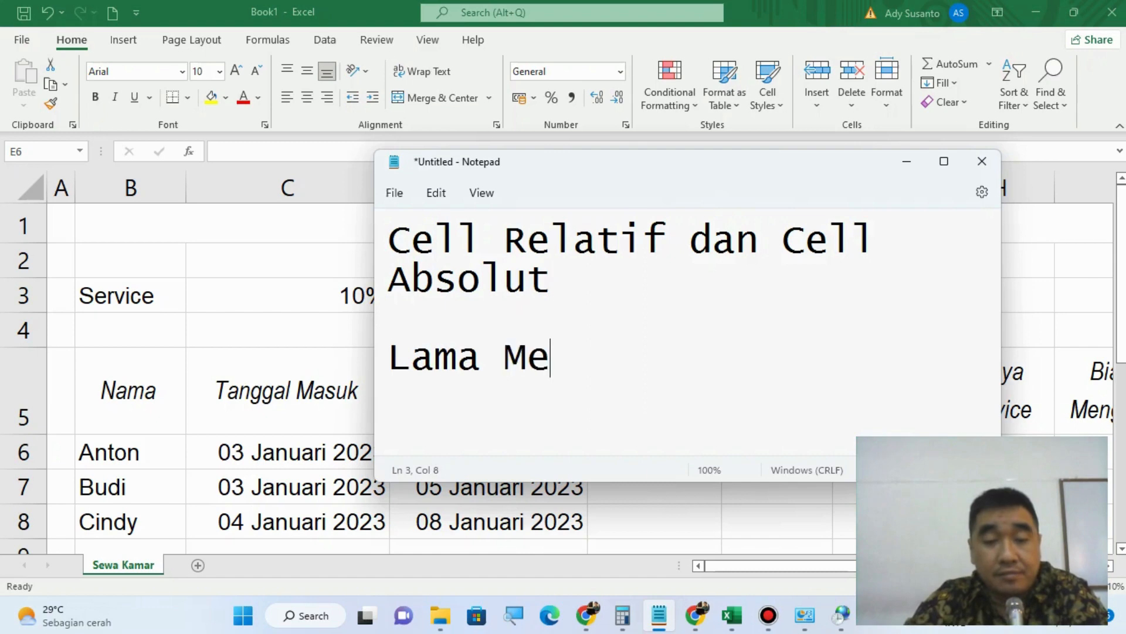
type("nginap ")
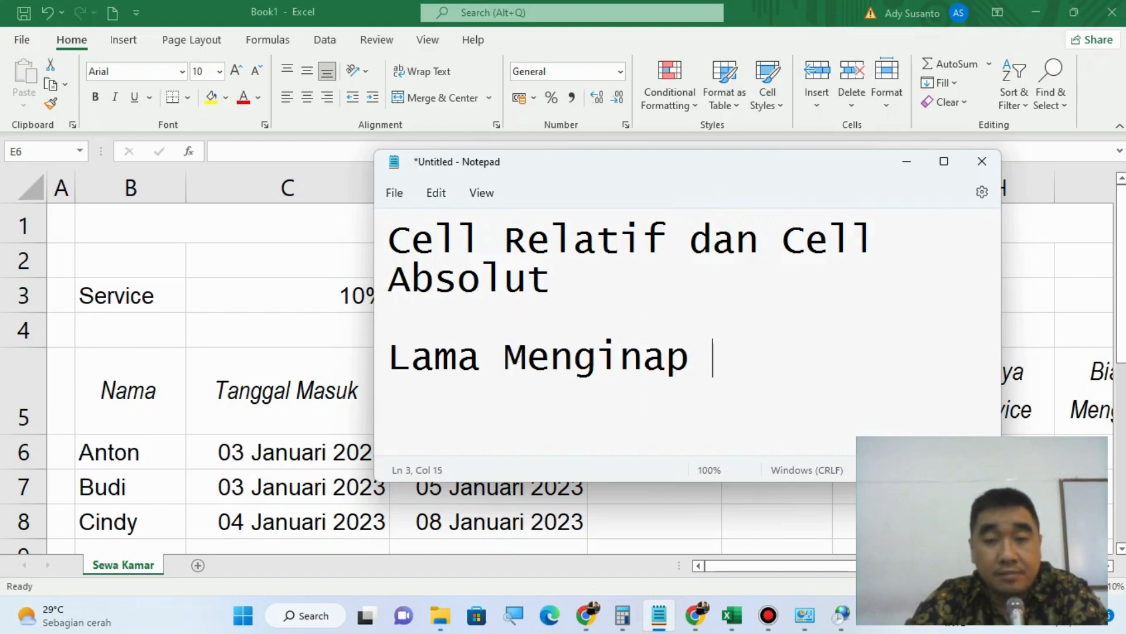
type("= Tangg")
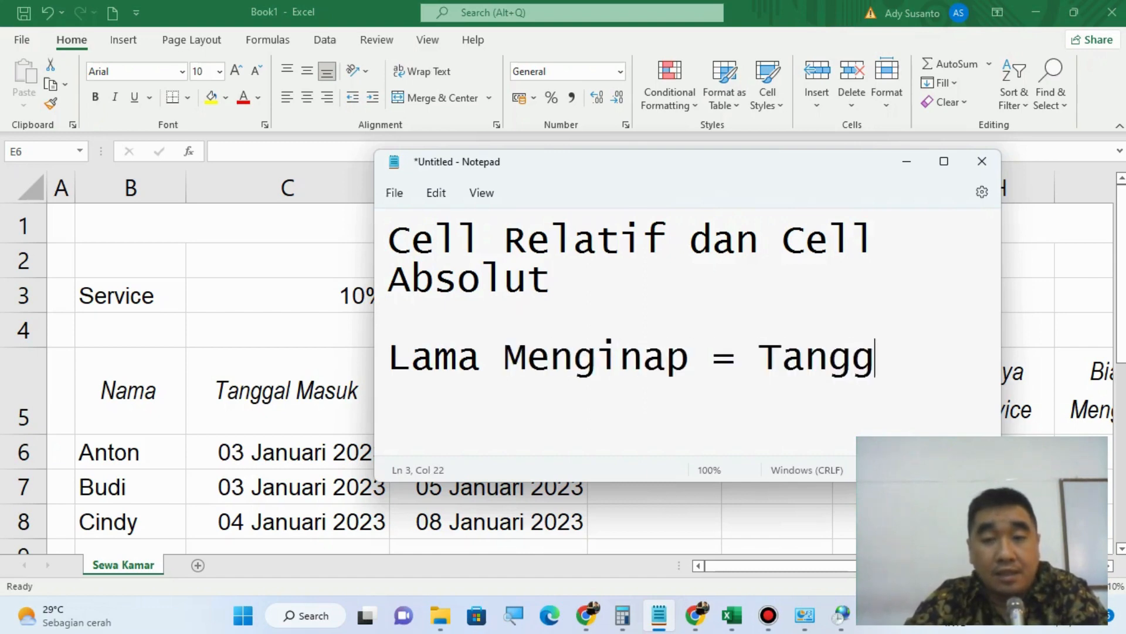
type("al Keluar")
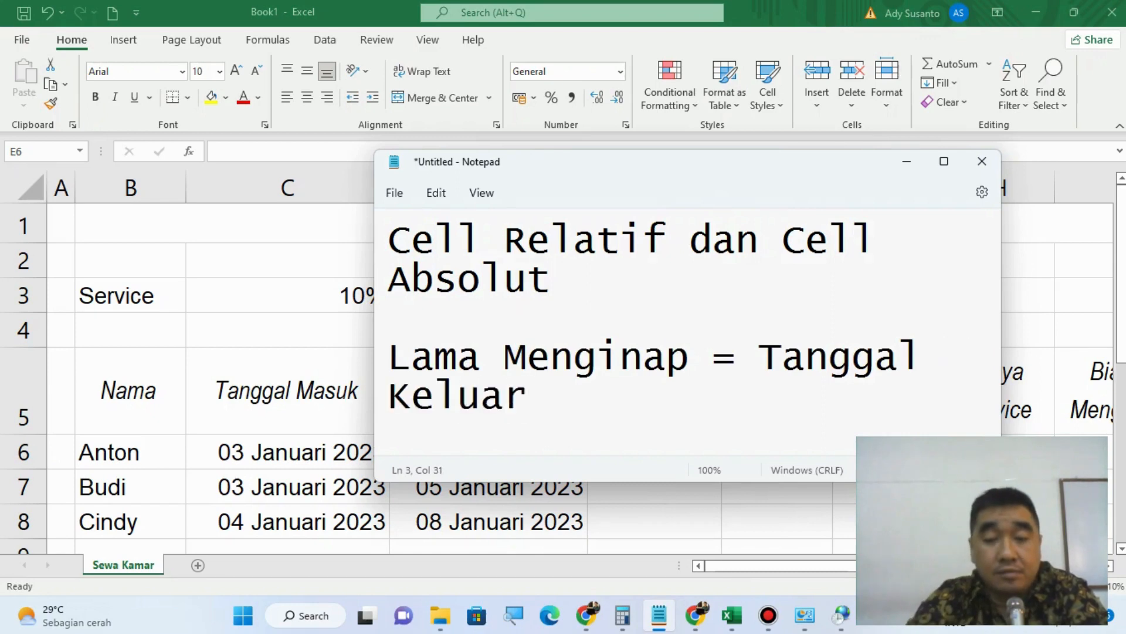
type(" - Tan")
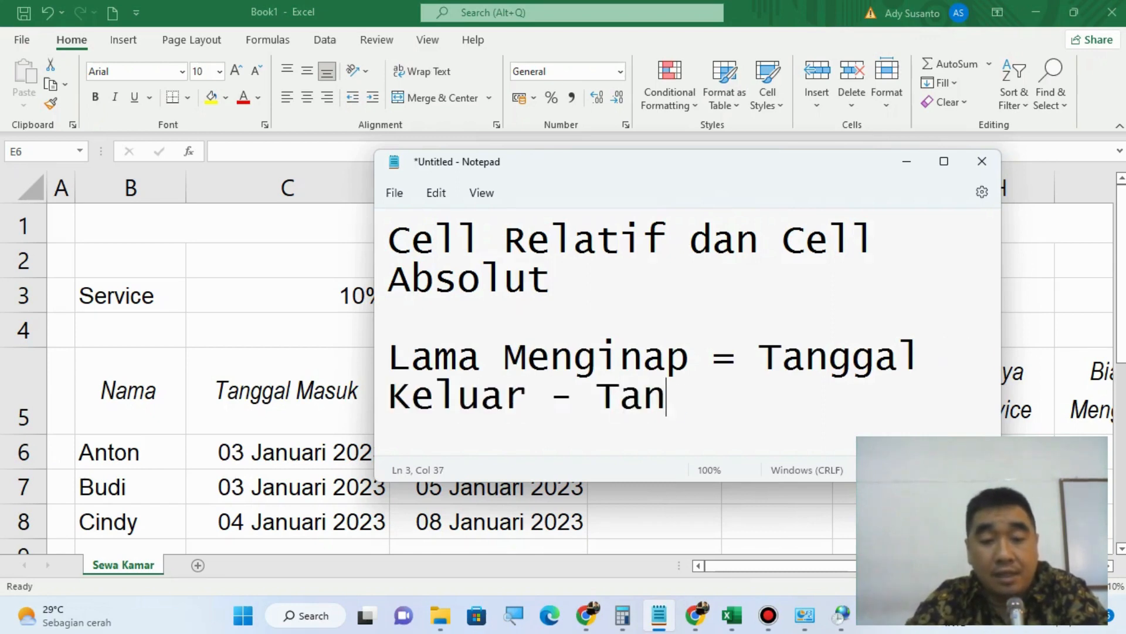
type("ggal Masuk")
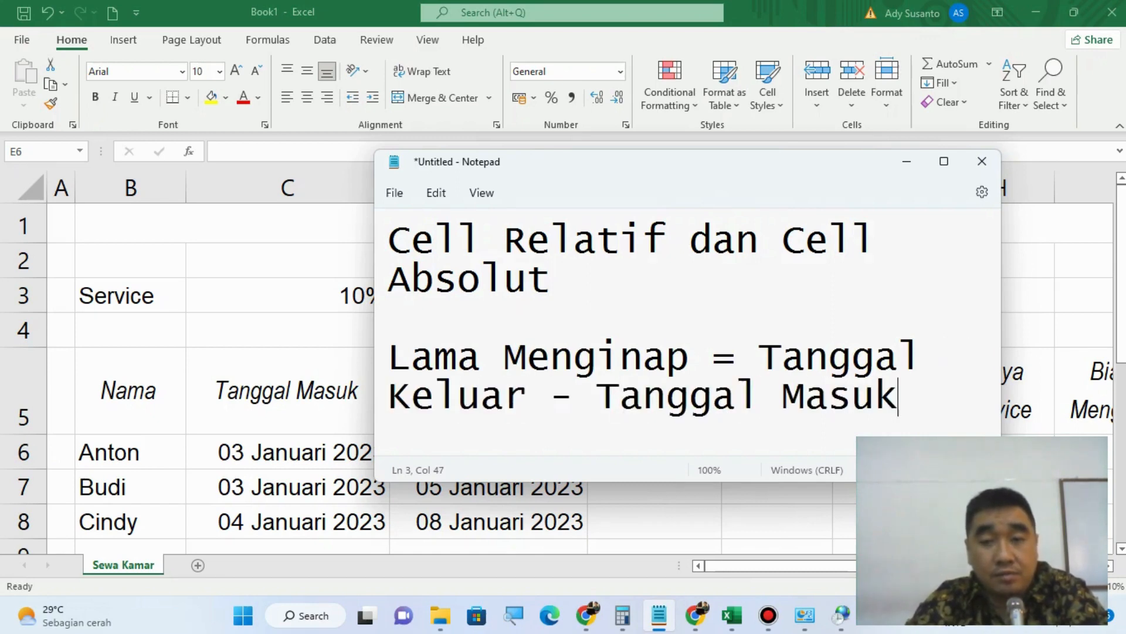
Step: Back in Excel, calculate Lama Menginap in E6 with the formula =D6-C6 and fill it down to E8
left_click(337, 7)
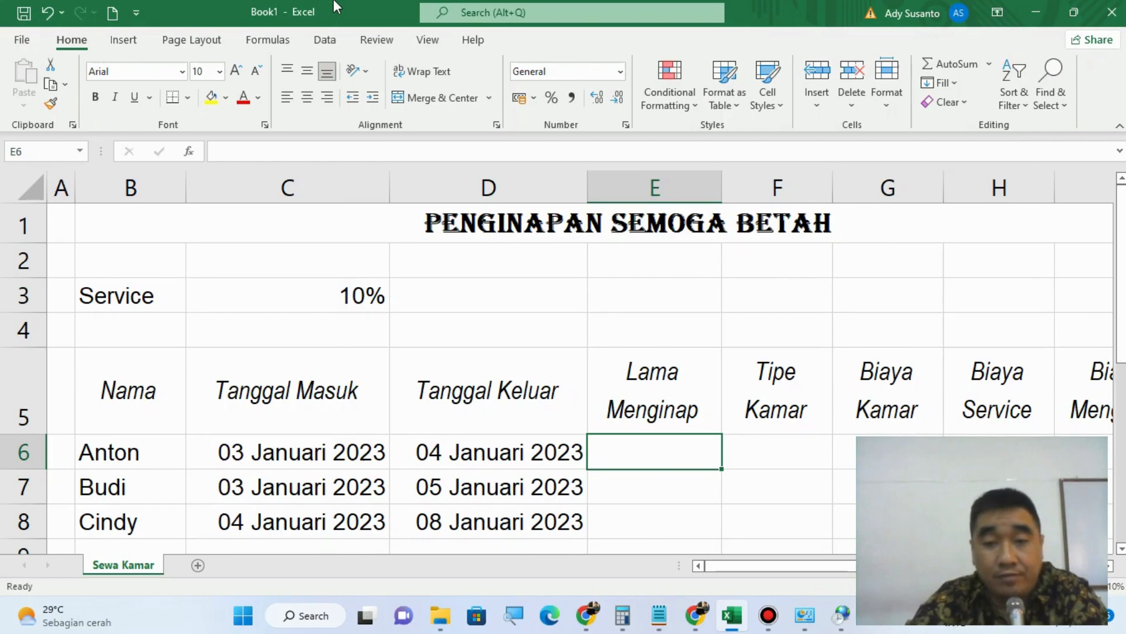
type("=")
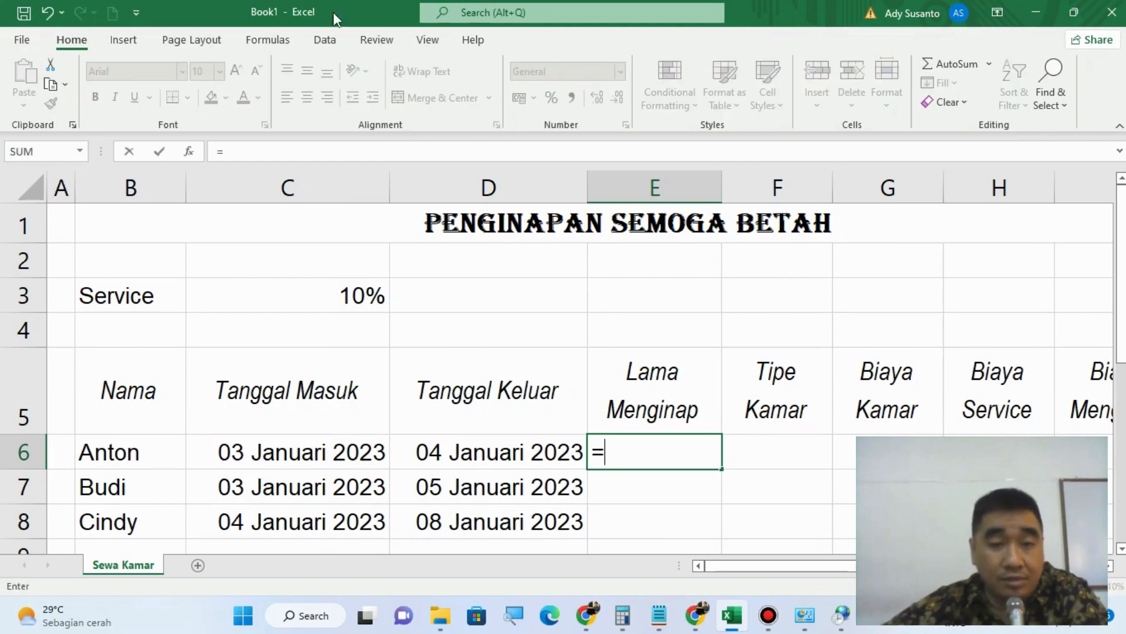
left_click(496, 455)
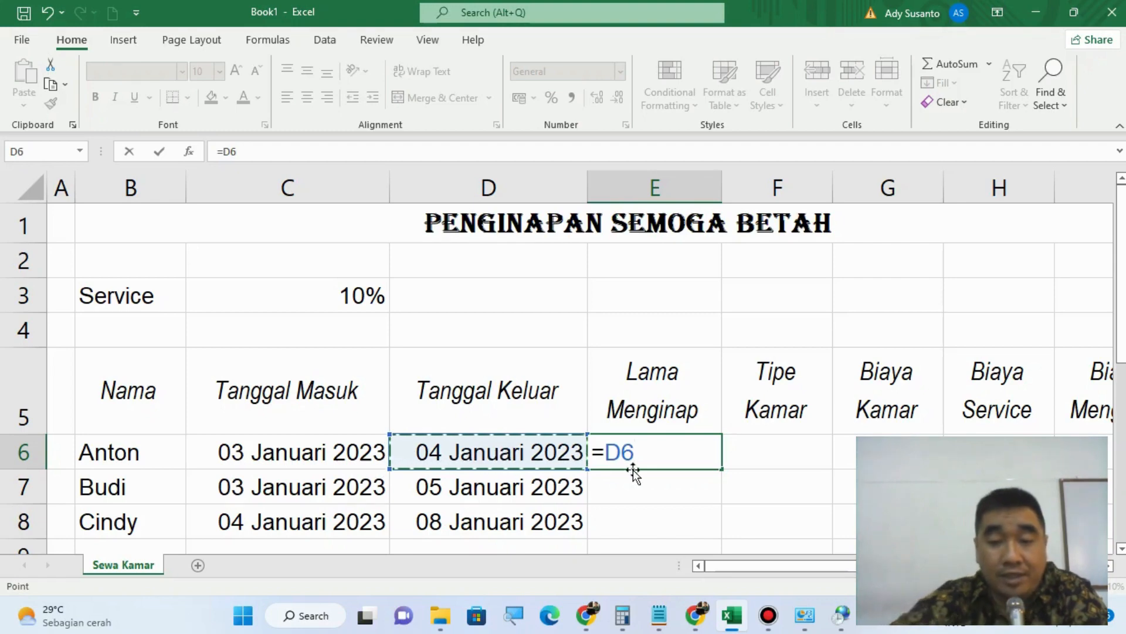
type("-")
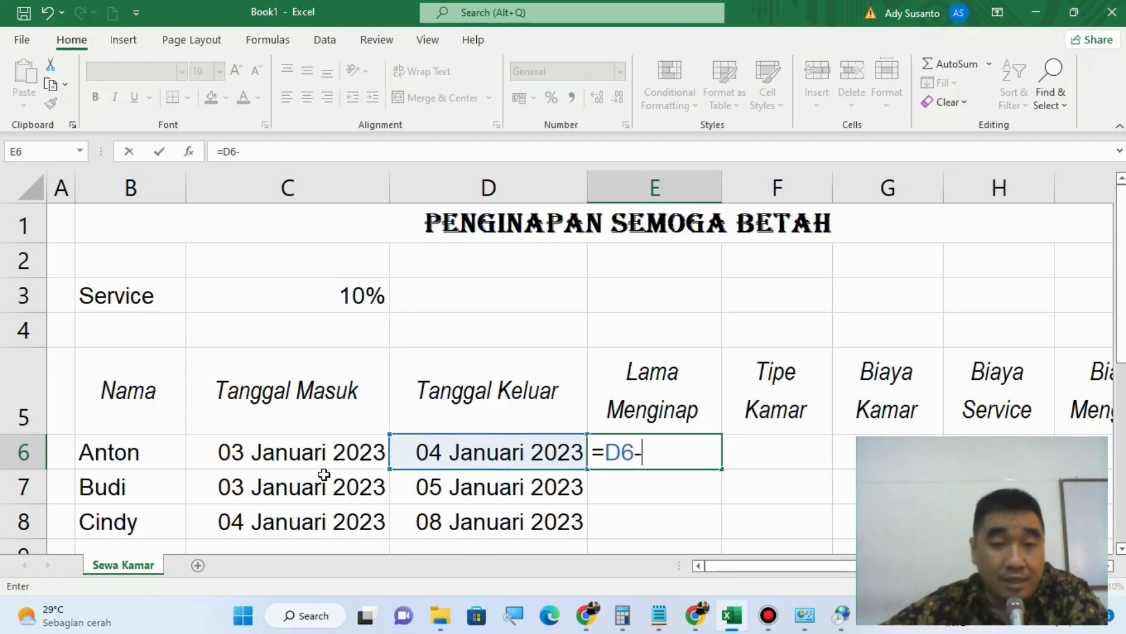
left_click(263, 457)
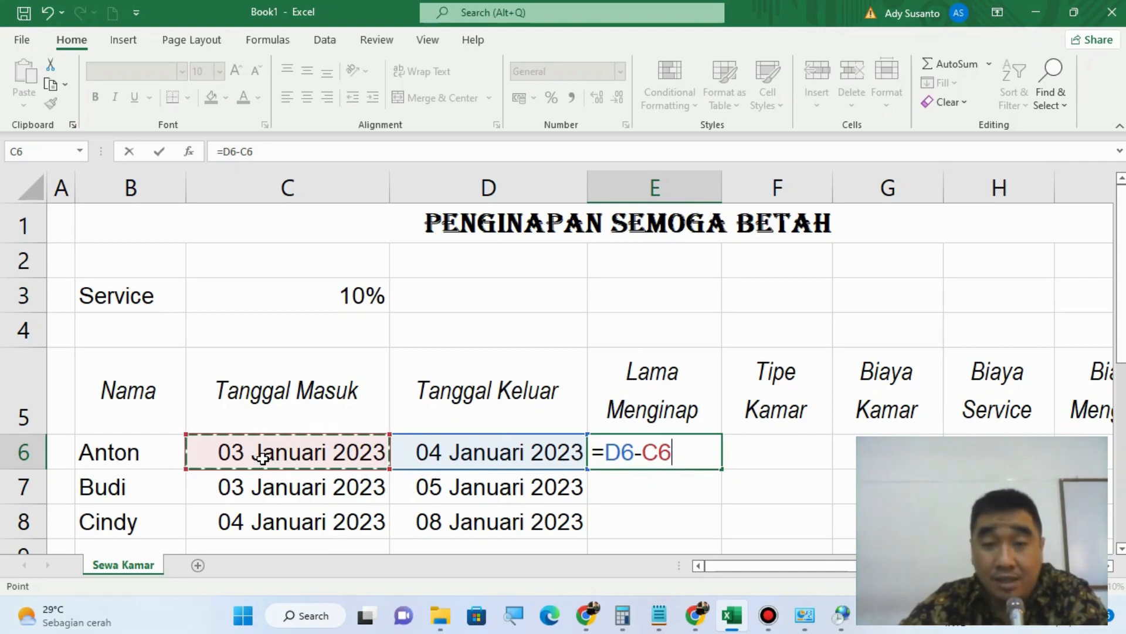
key("Return")
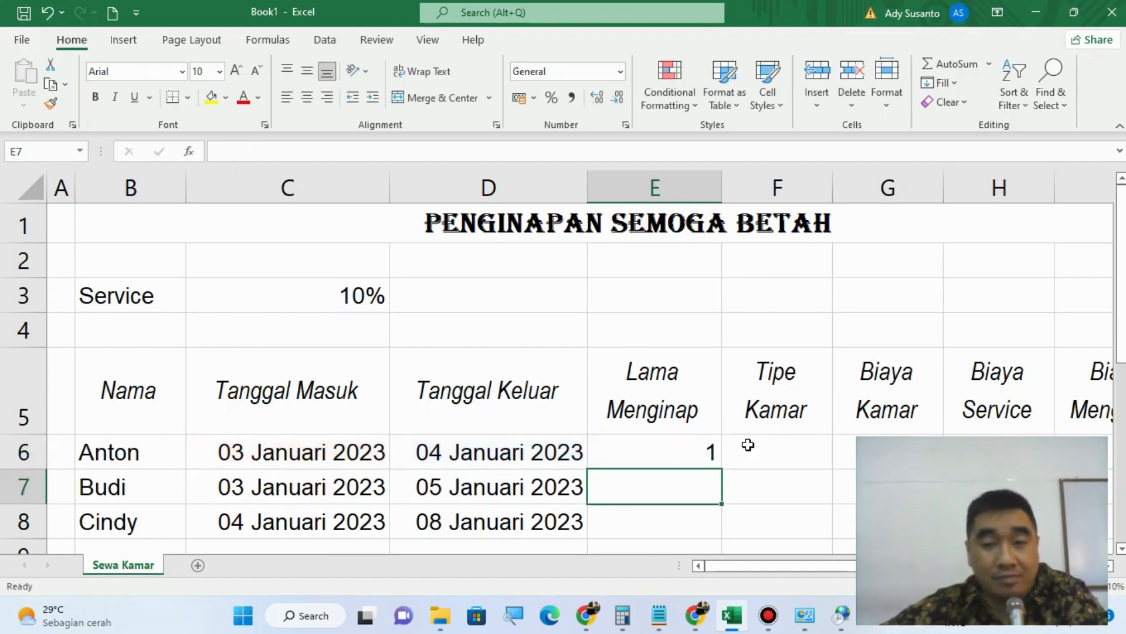
left_click(687, 458)
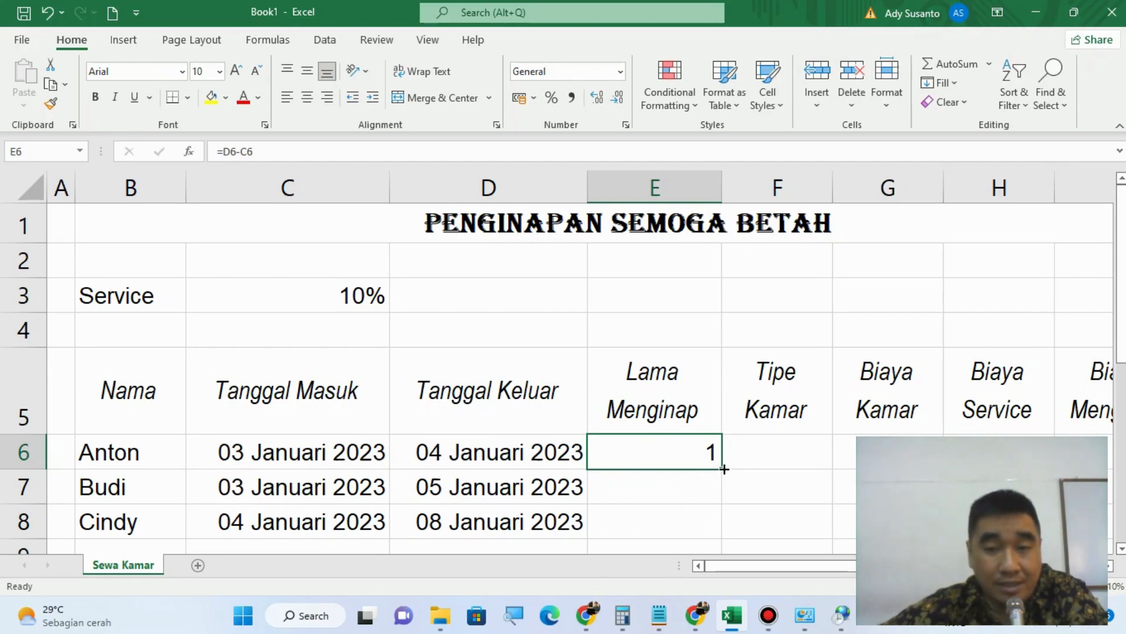
left_click_drag(724, 469, 723, 538)
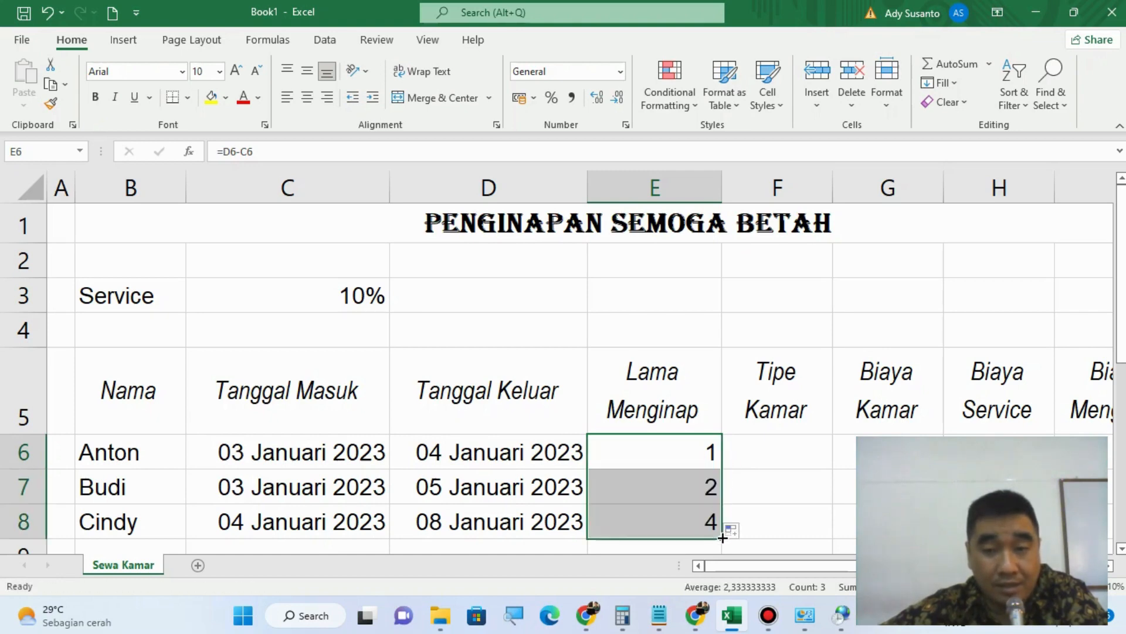
Step: Fill in the Tipe Kamar column with B in F6, C in F7 and A in F8
left_click(798, 463)
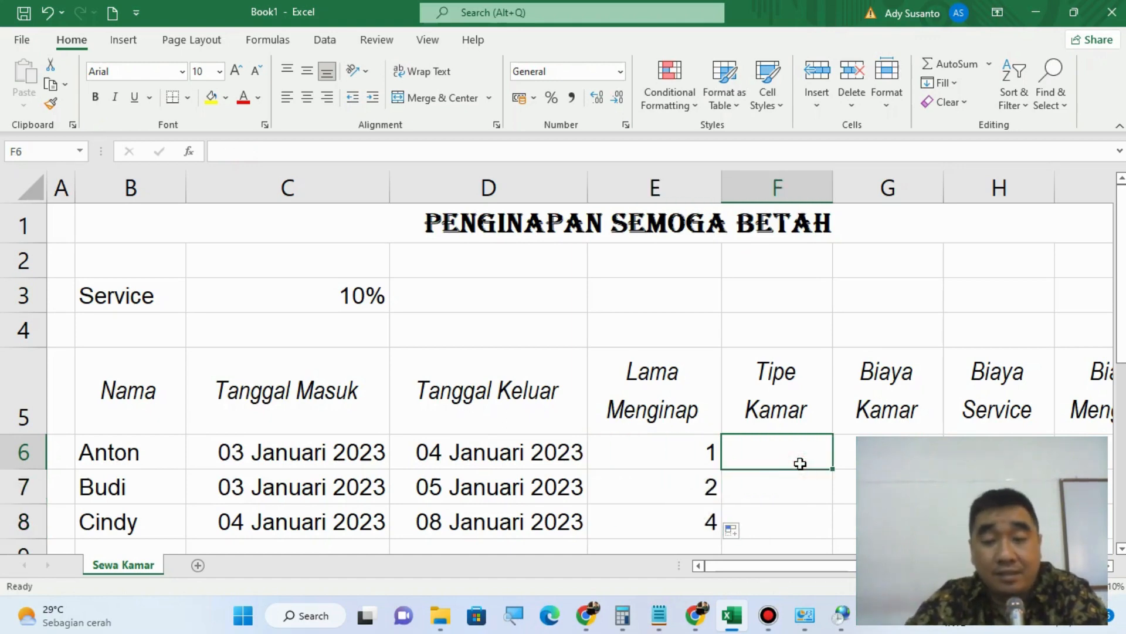
type("B")
key("Return")
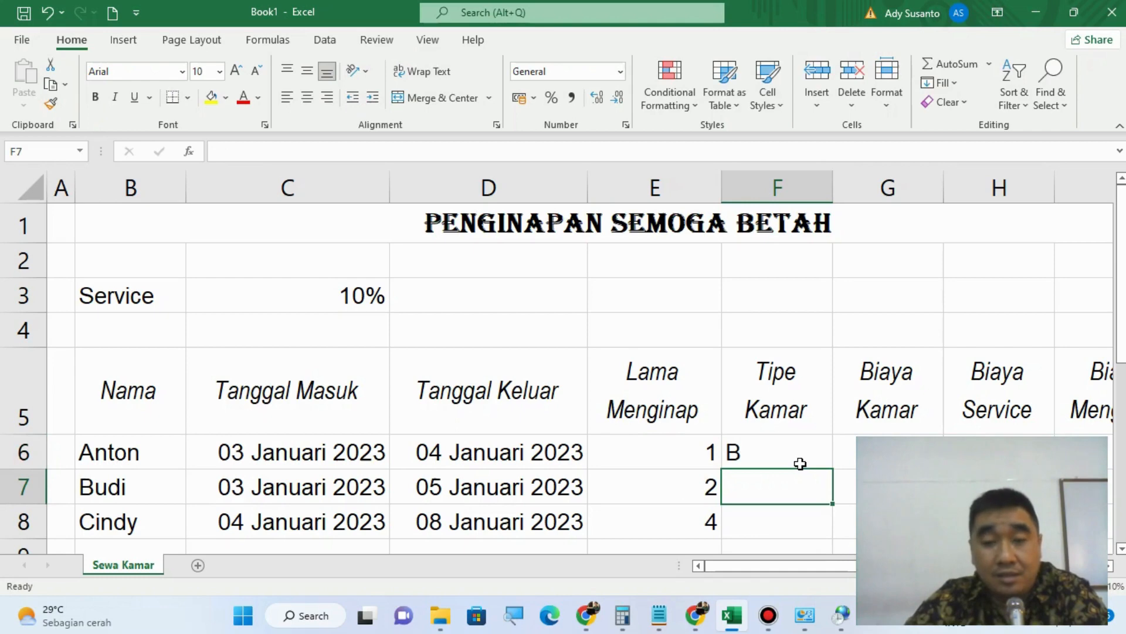
type("C")
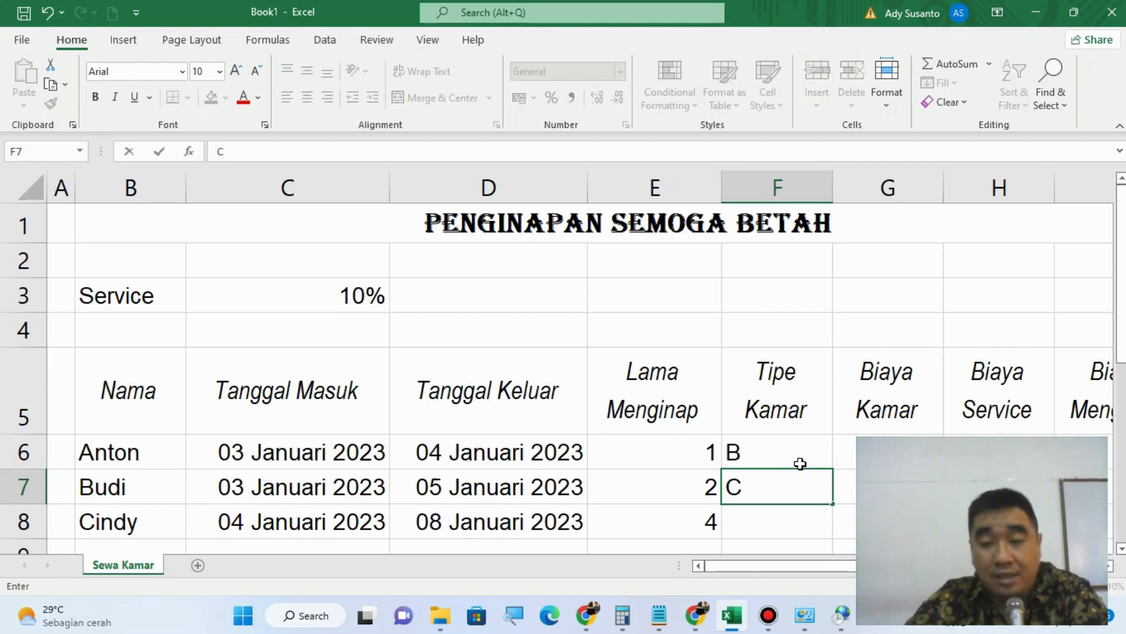
key("Return")
type("A")
key("Tab")
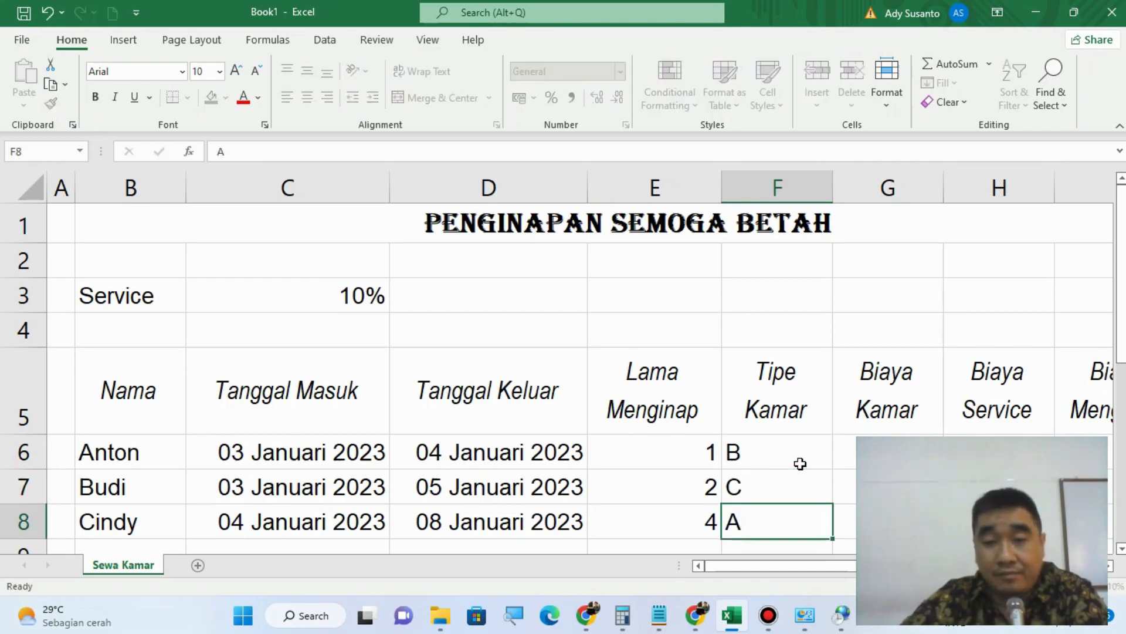
key("Up")
key("Up")
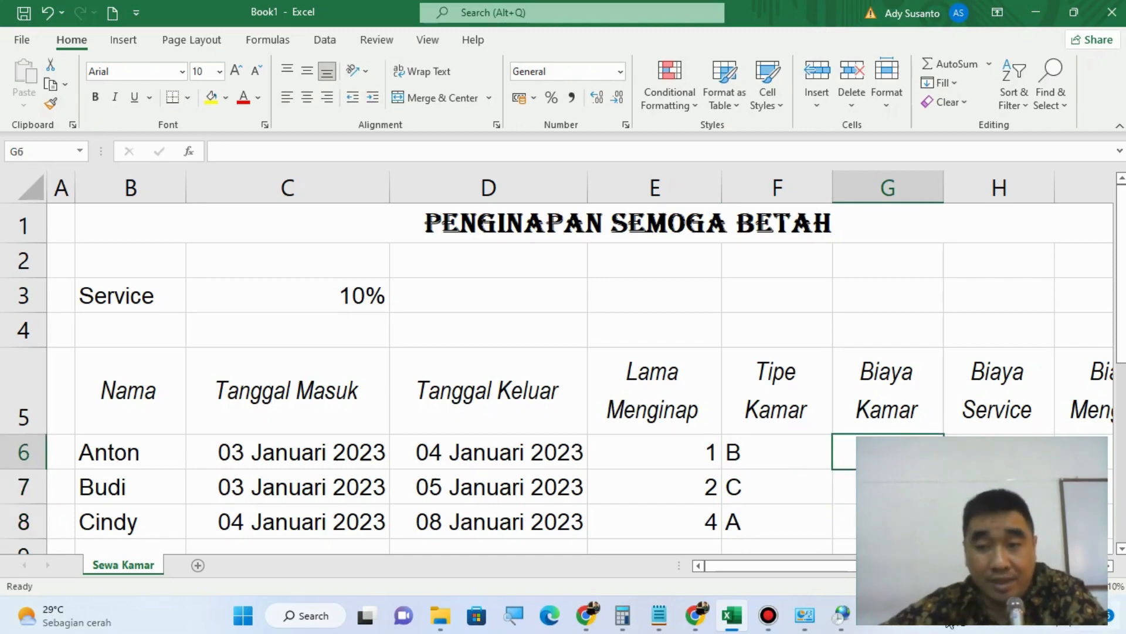
Step: Format the cost cells G6:I8 as Accounting with the Rp Indonesian currency symbol
left_click_drag(1017, 565, 1103, 568)
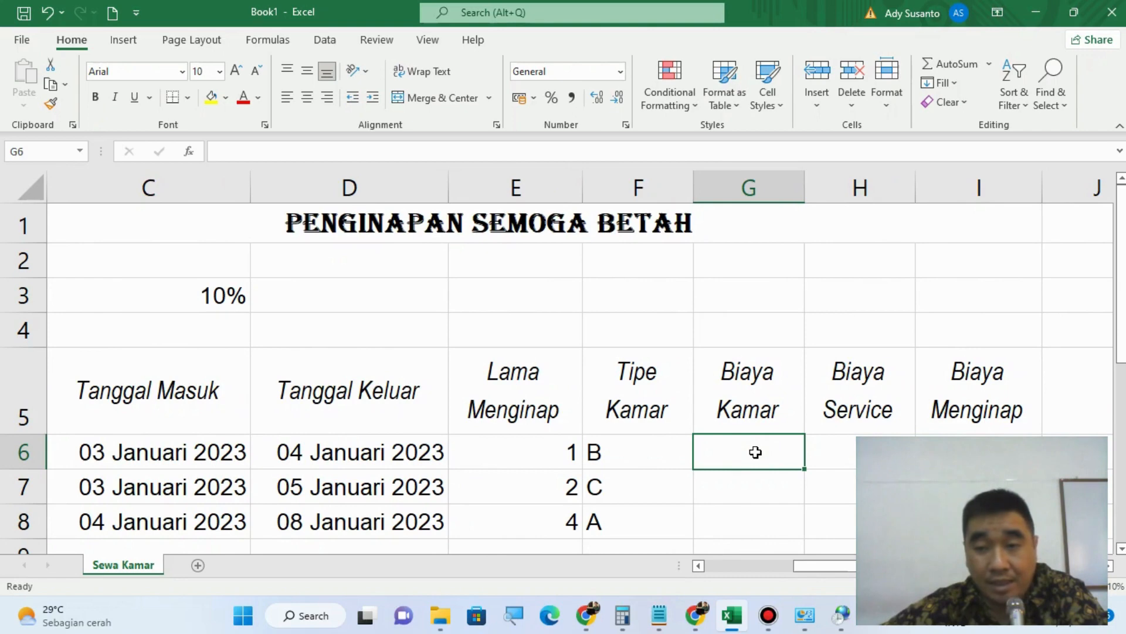
left_click_drag(756, 451, 968, 519)
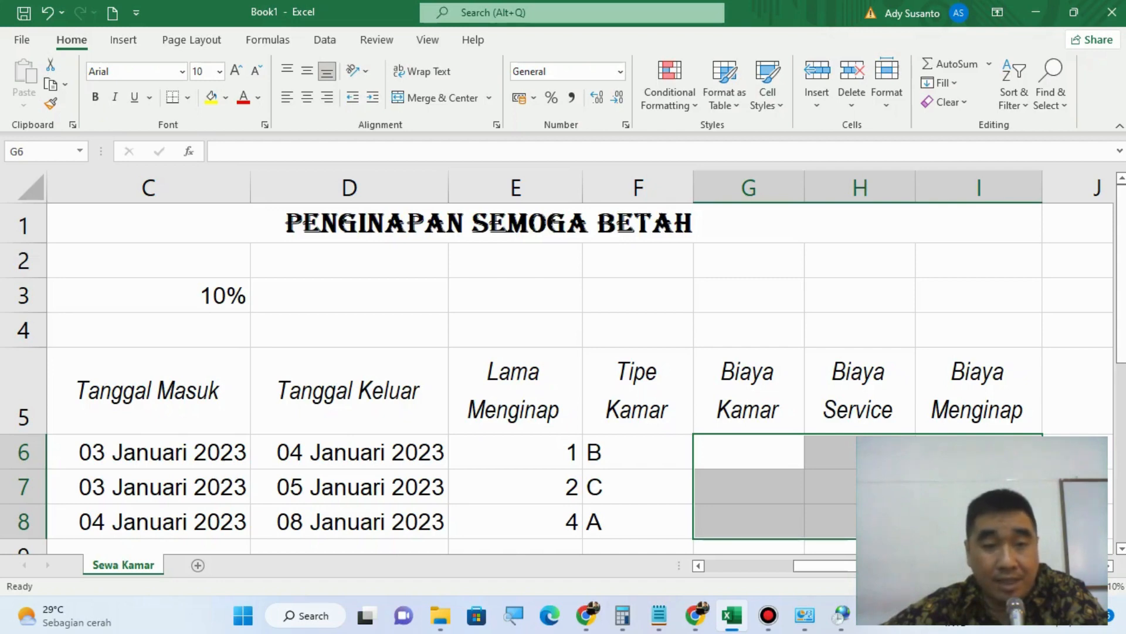
right_click(827, 491)
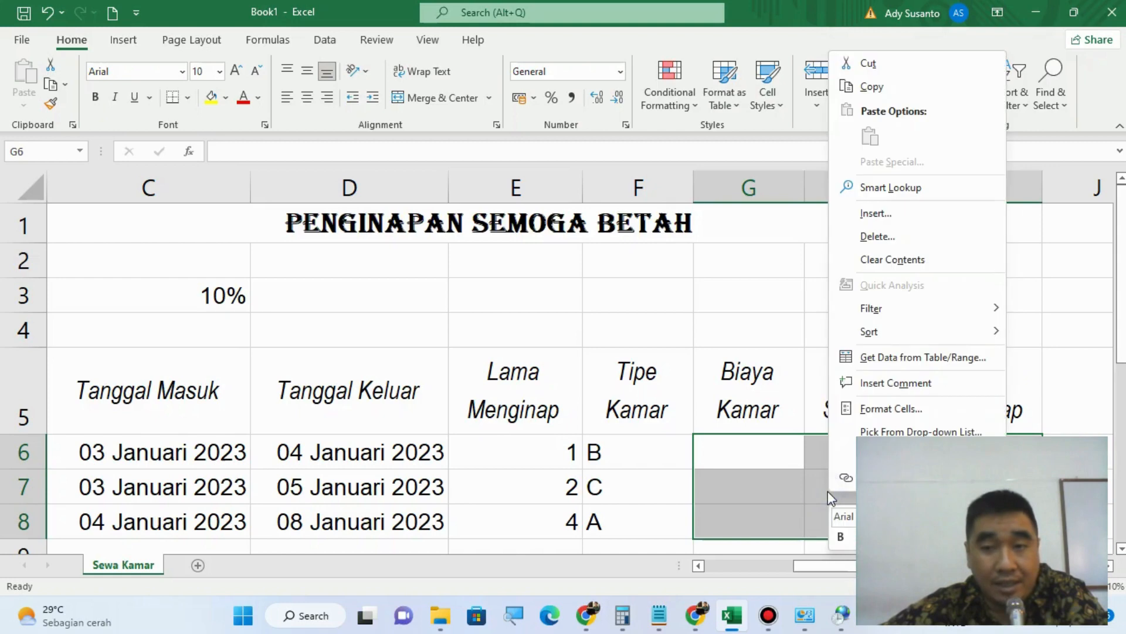
left_click(858, 418)
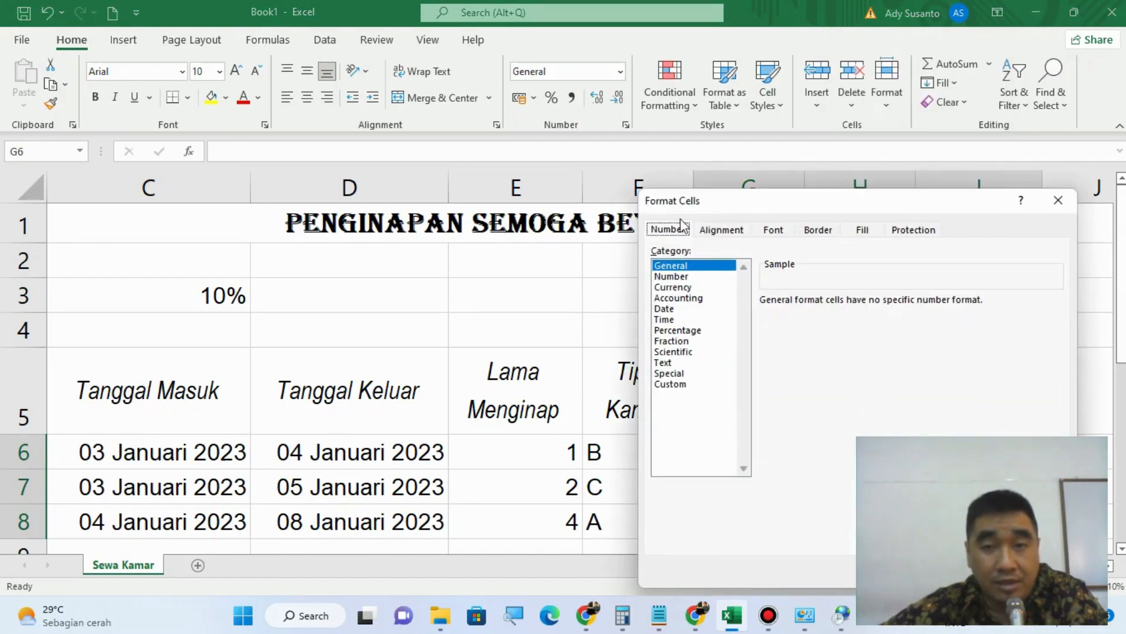
left_click(689, 299)
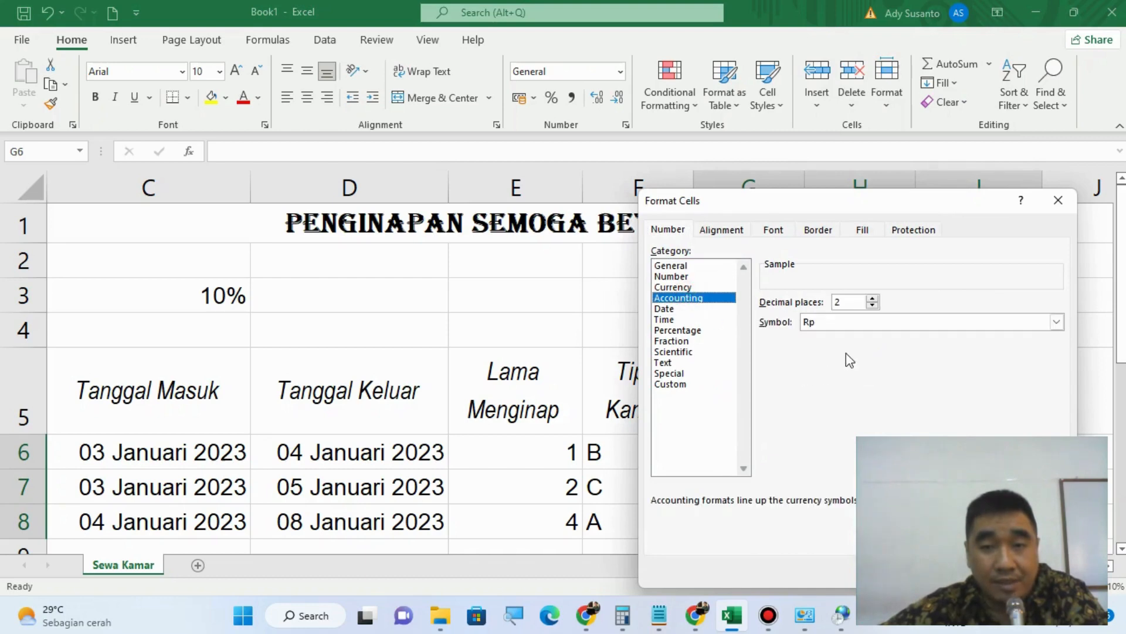
left_click(905, 321)
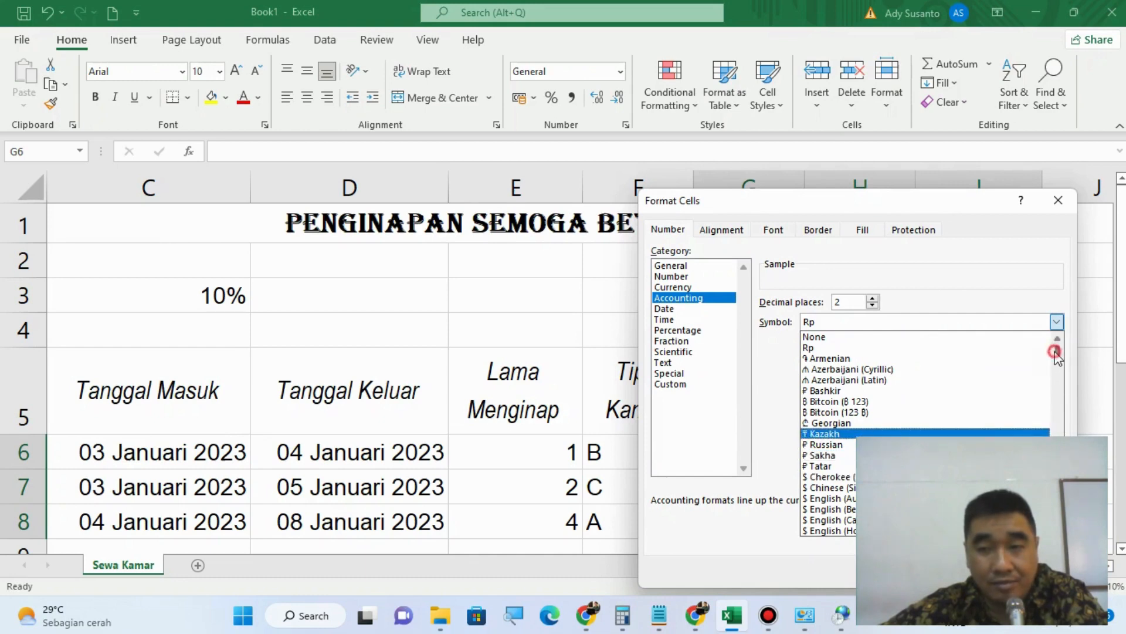
left_click_drag(1057, 352, 1058, 414)
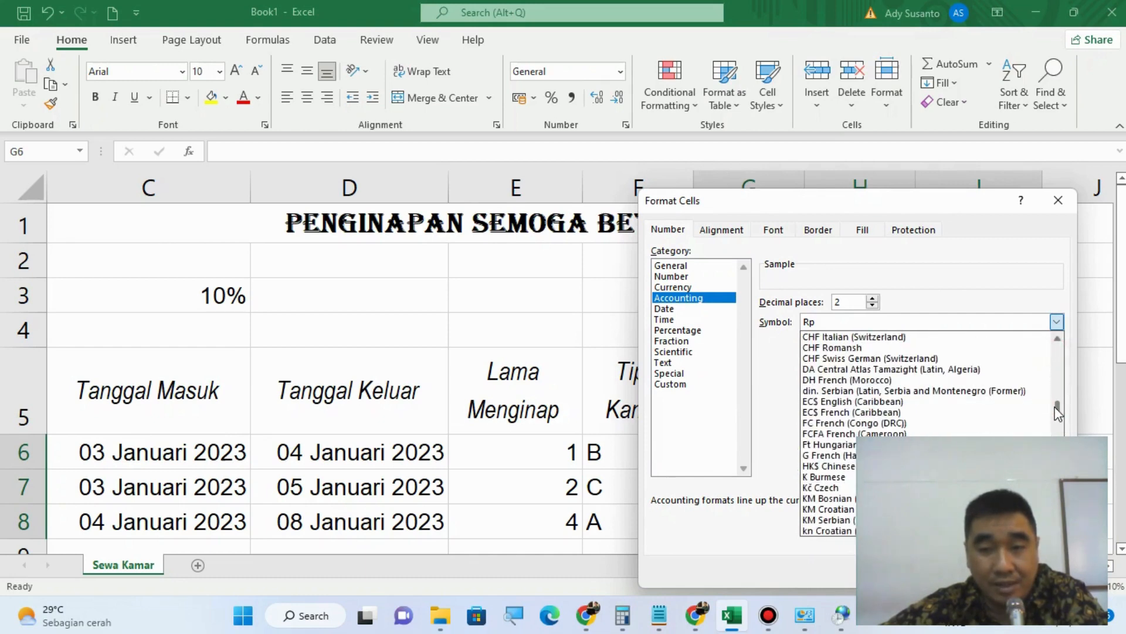
scroll(982, 435, "down", 7)
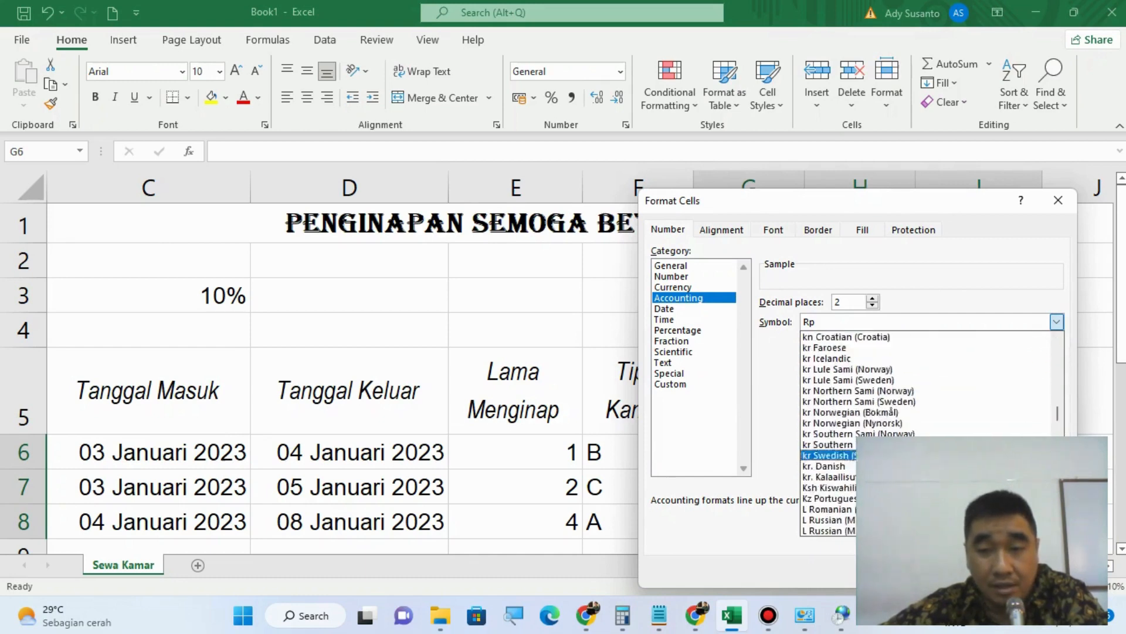
scroll(939, 466, "down", 10)
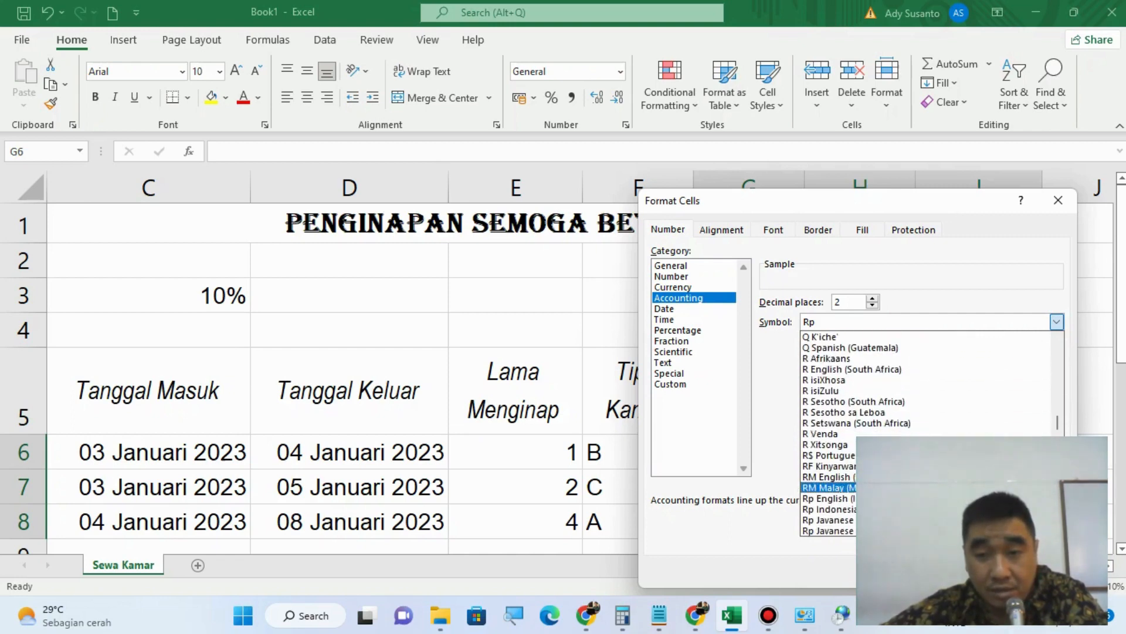
scroll(938, 499, "down", 1)
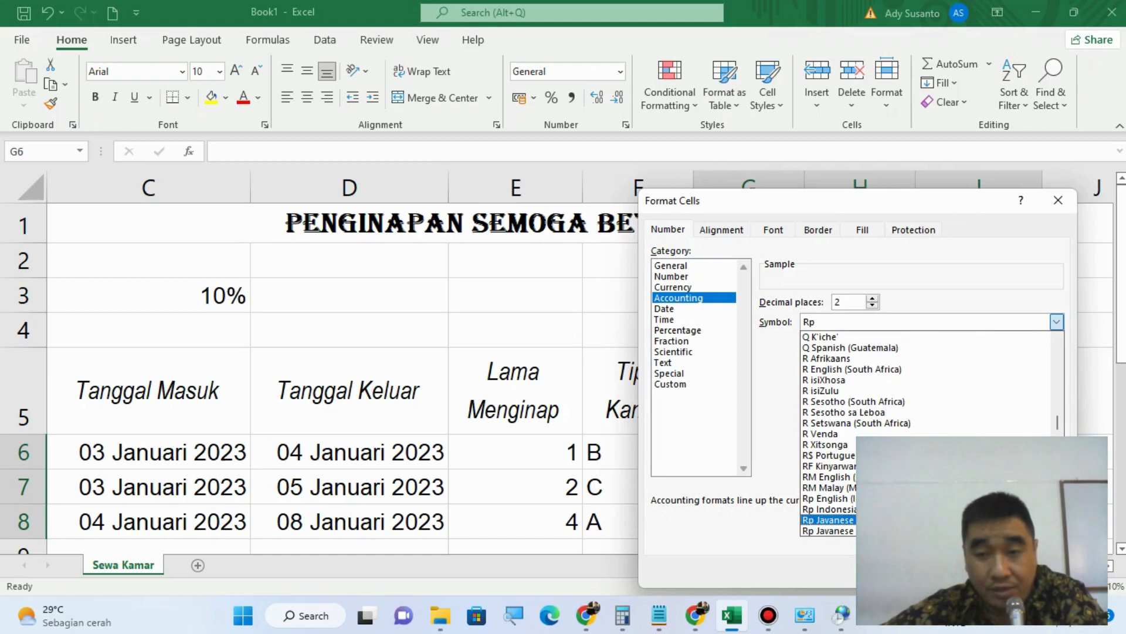
left_click(938, 509)
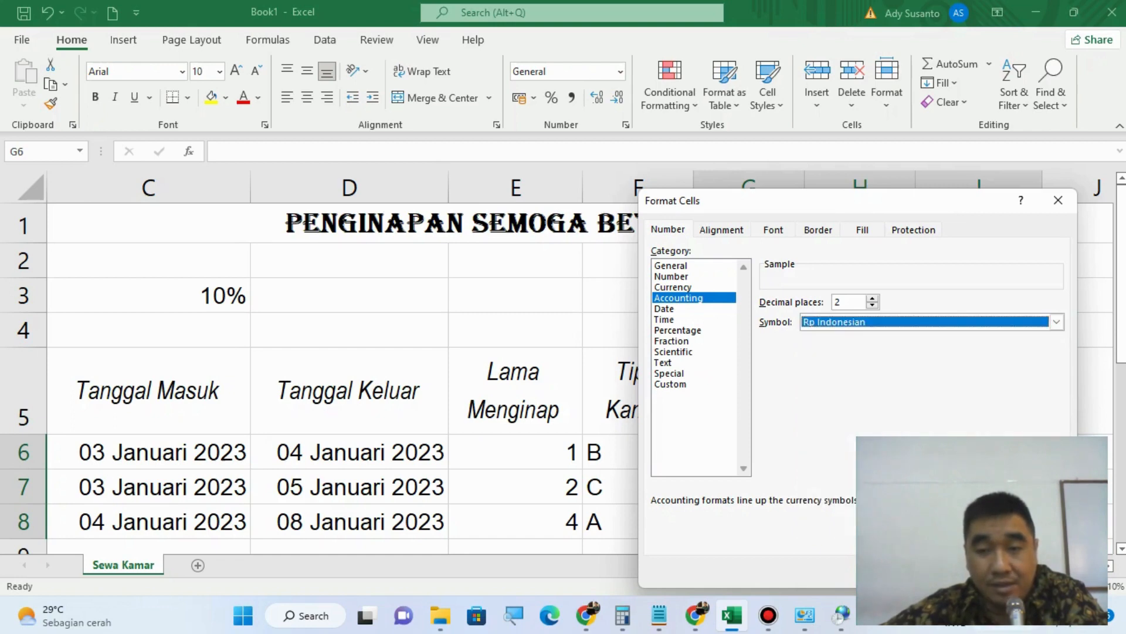
key("Return")
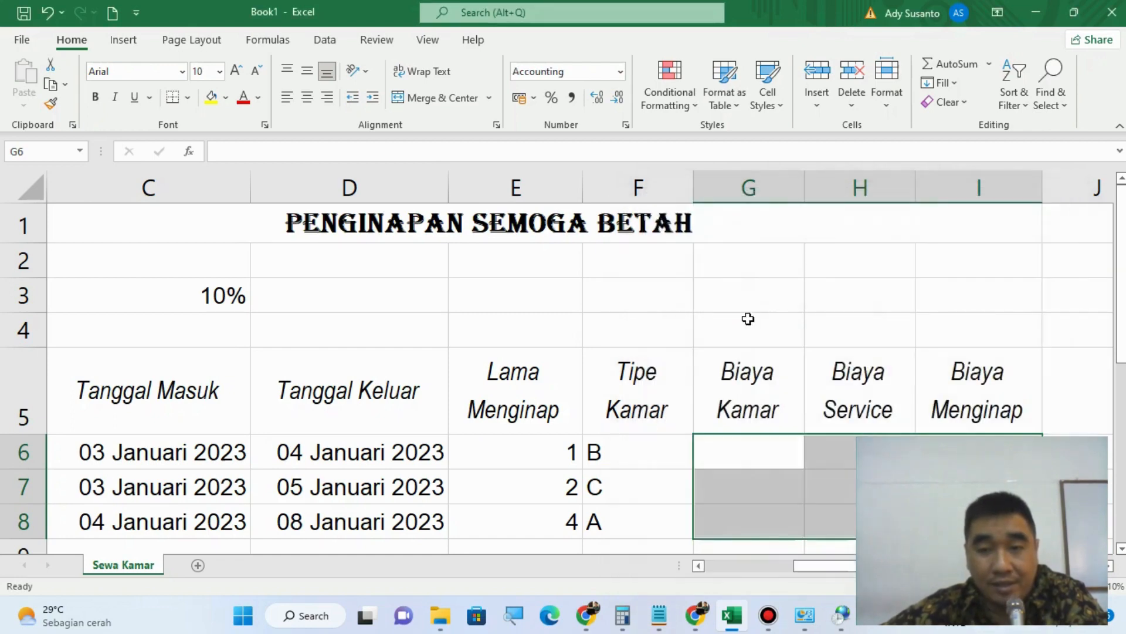
left_click(756, 463)
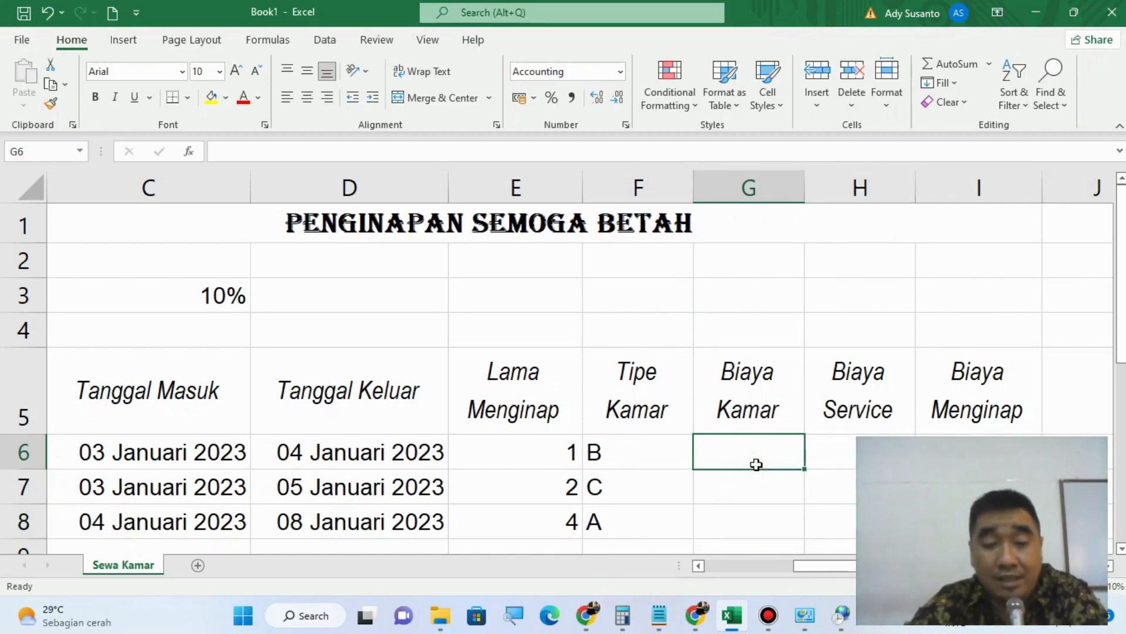
Step: Enter the Biaya Kamar amounts 300000 in G6, 250000 in G7 and 350000 in G8, and widen column G slightly
type("30")
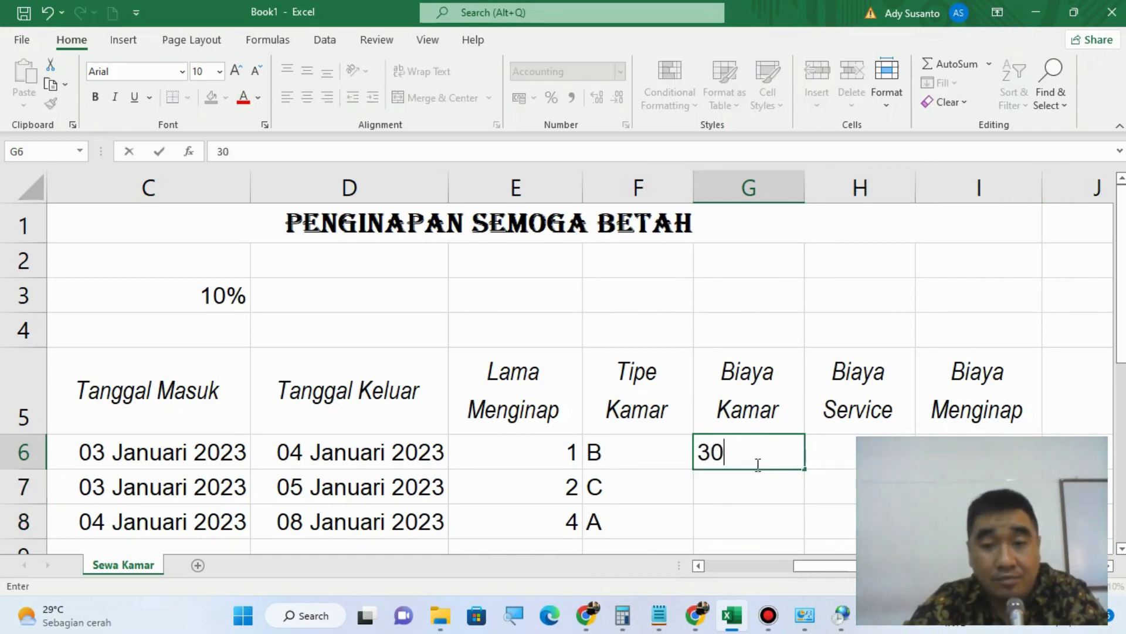
type("0000")
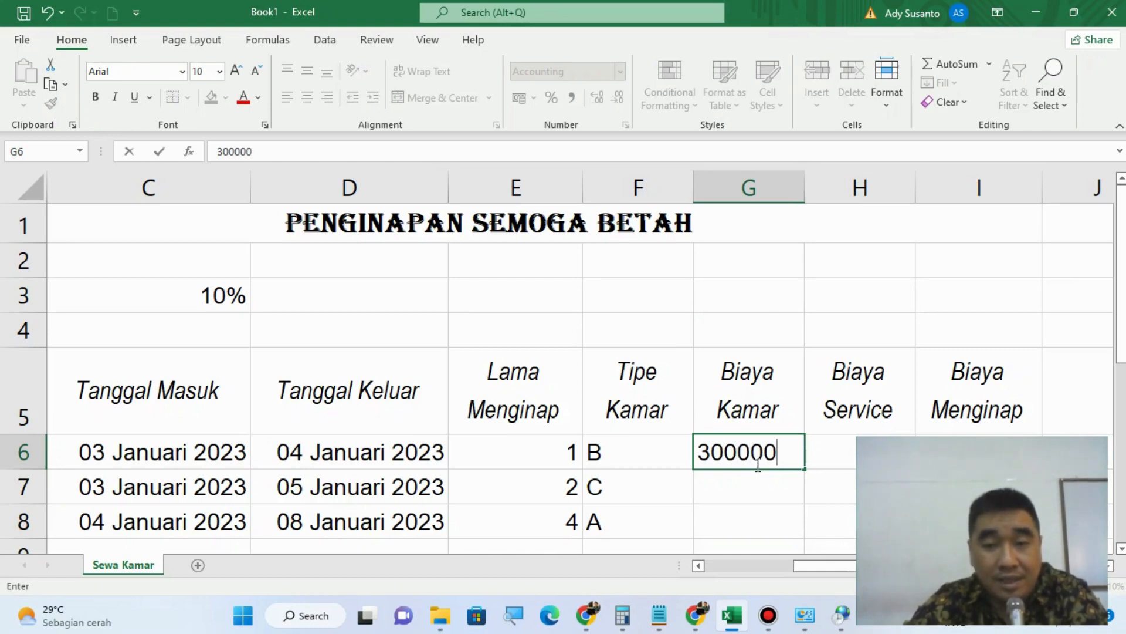
key("Return")
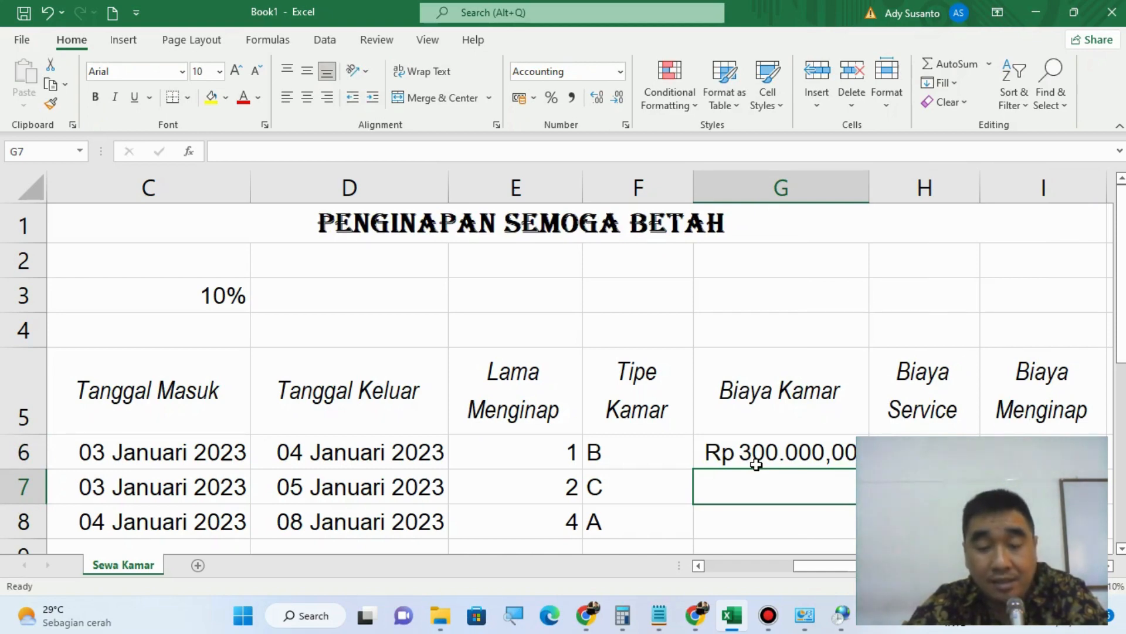
type("2500")
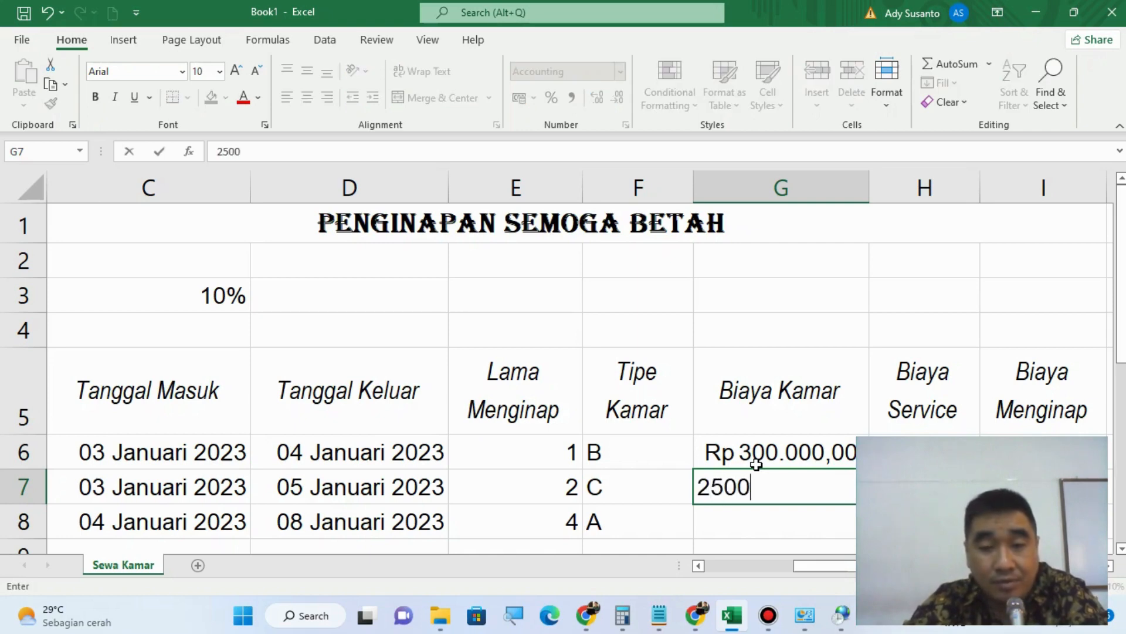
type("00")
key("Return")
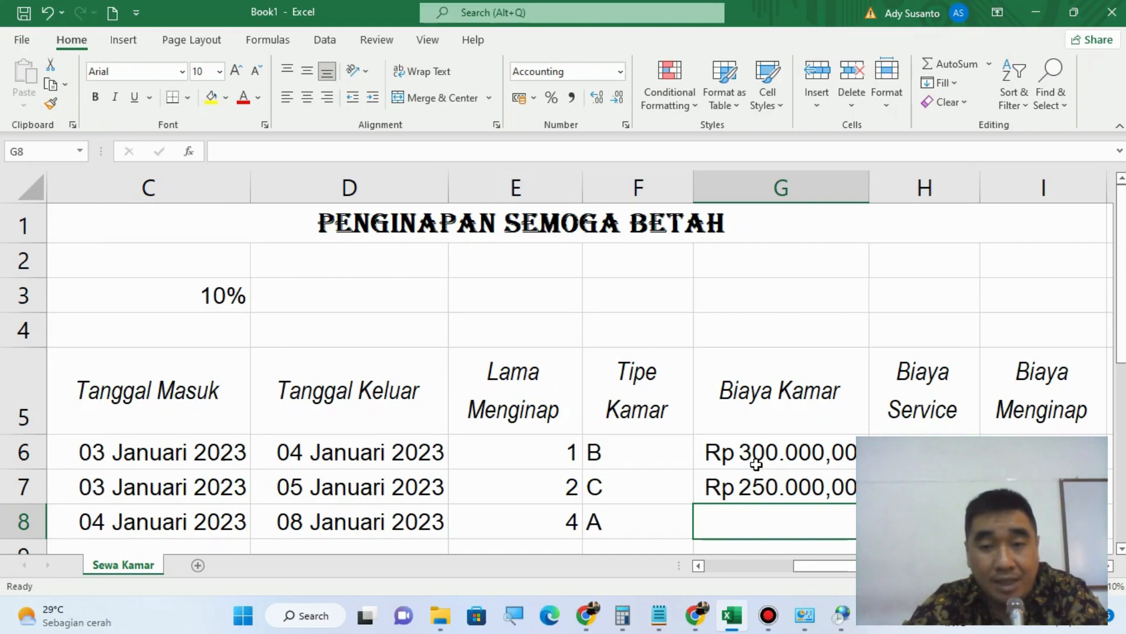
type("350000")
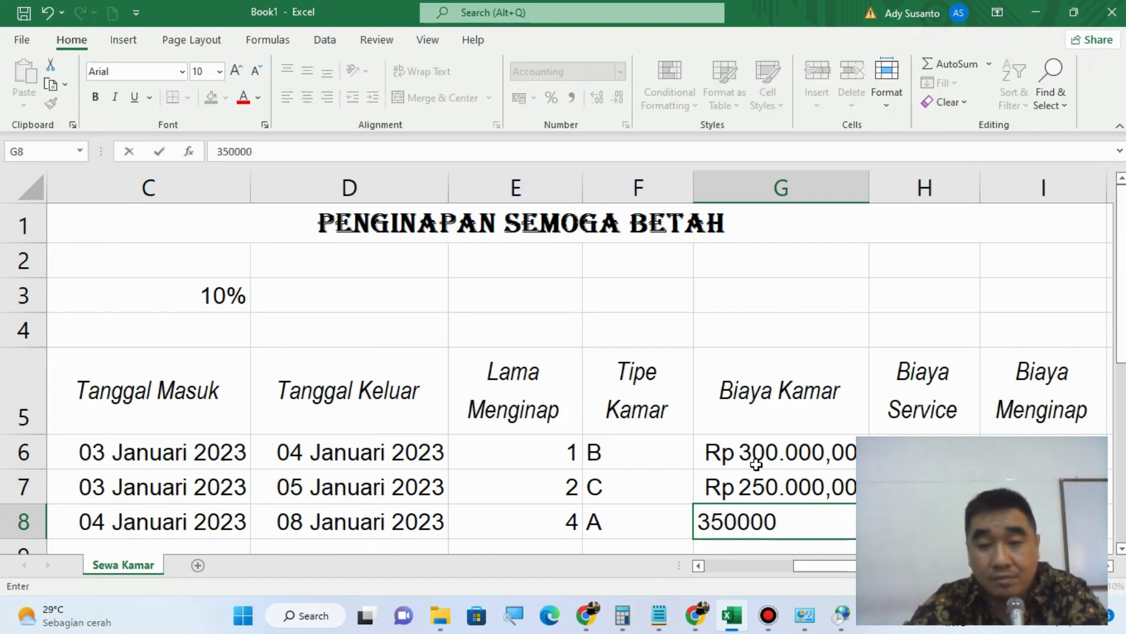
key("Return")
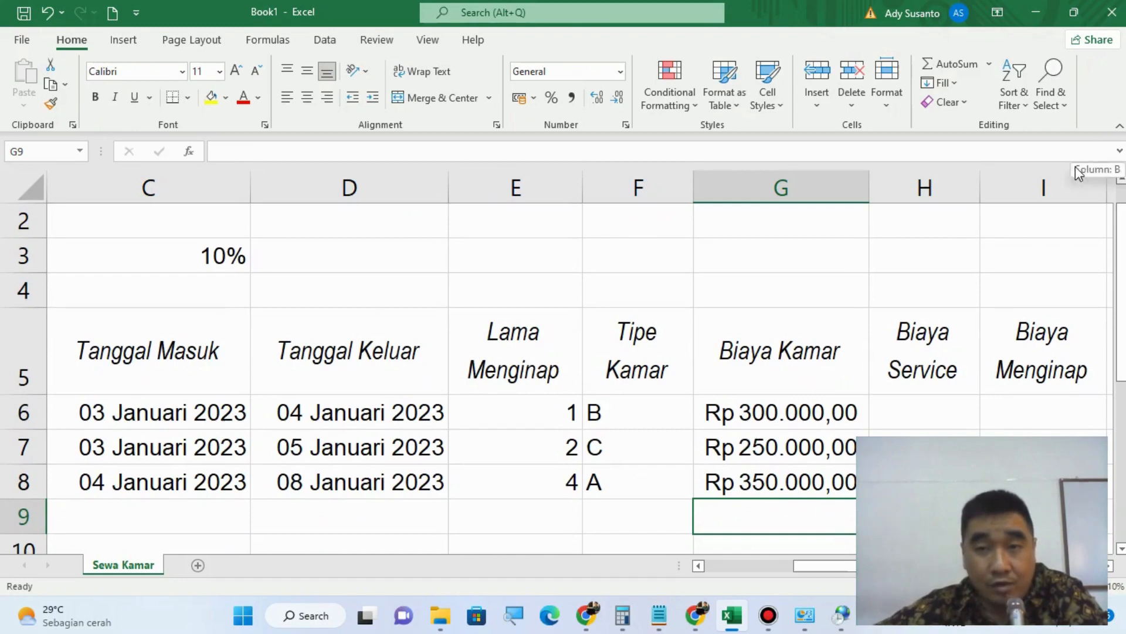
left_click_drag(869, 189, 888, 191)
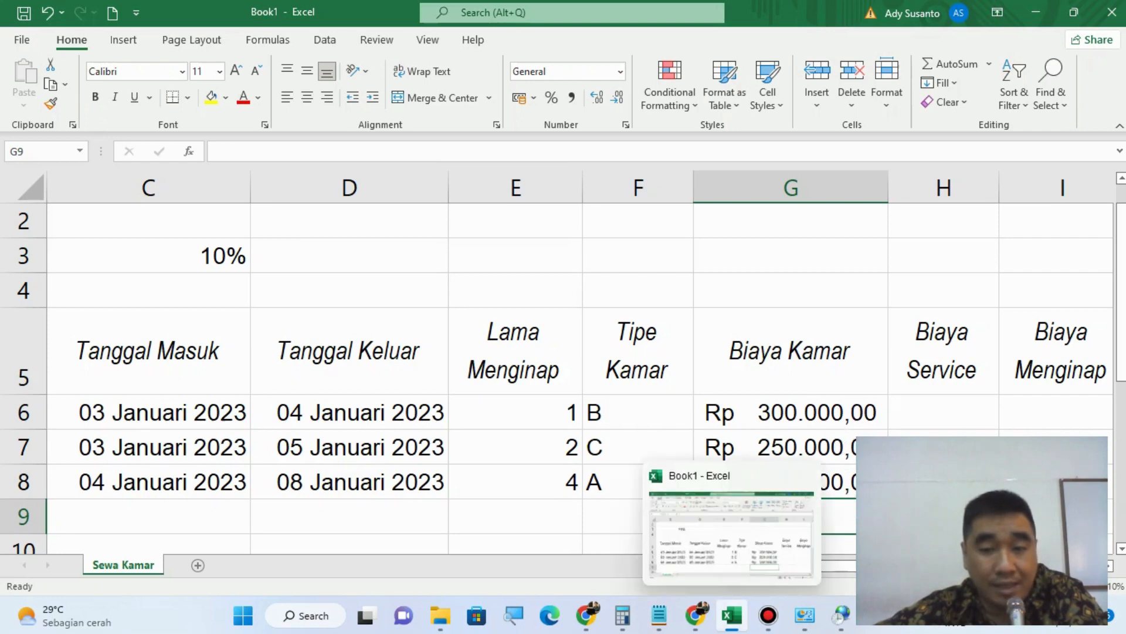
Step: Switch to the Windows Region settings and check the decimal and digit grouping symbols in the additional number formats, leaving them unmodified
mouse_move(820, 613)
left_click(766, 550)
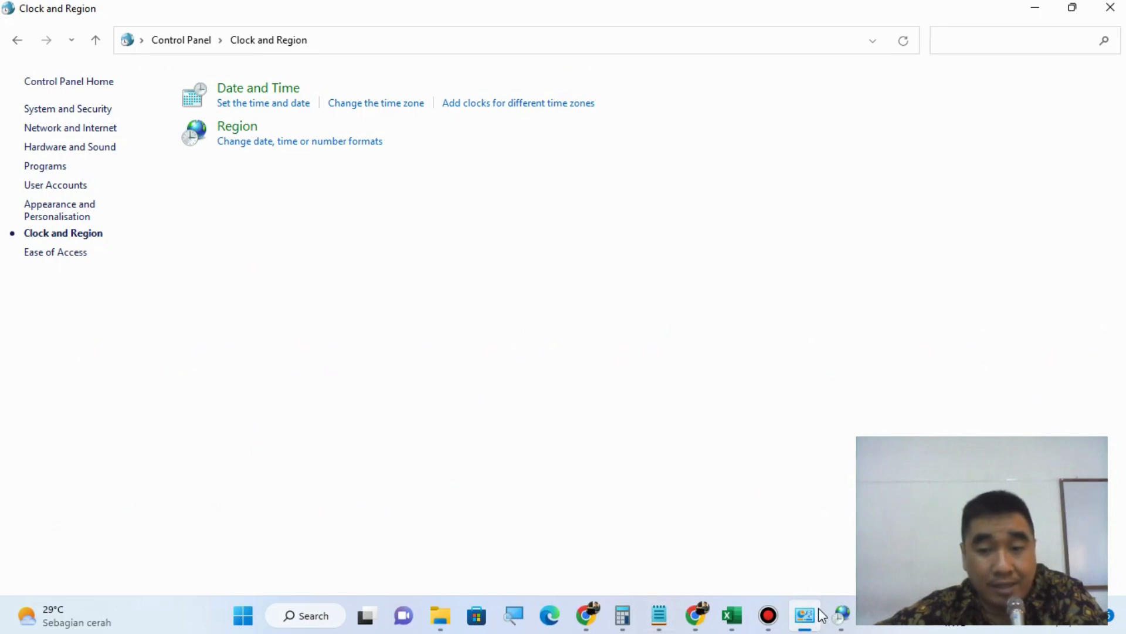
left_click(843, 616)
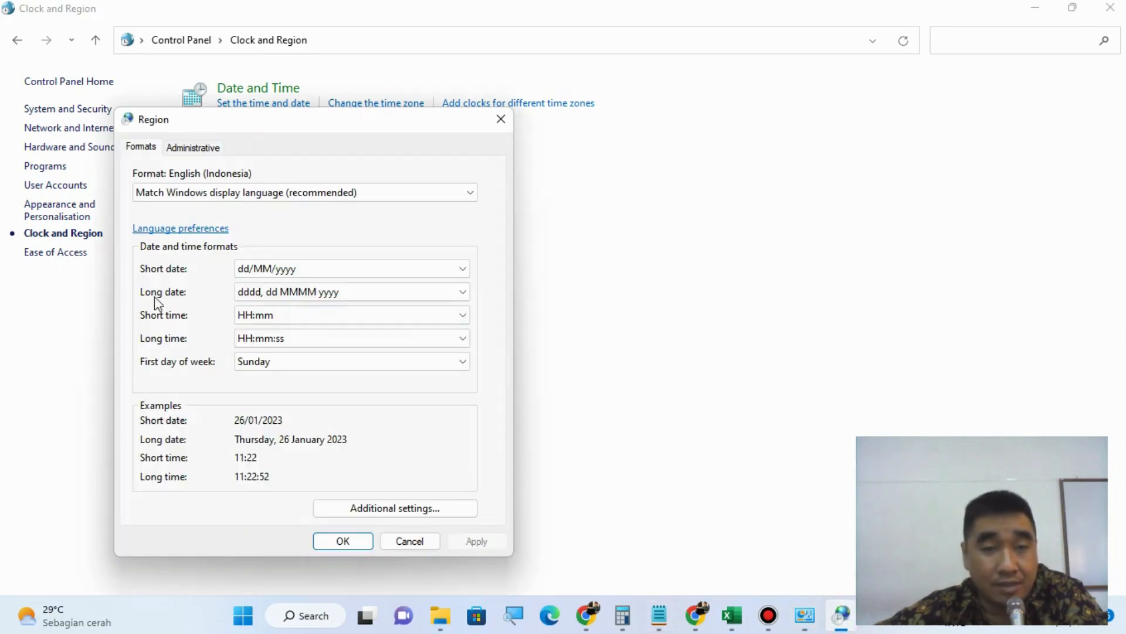
left_click(332, 508)
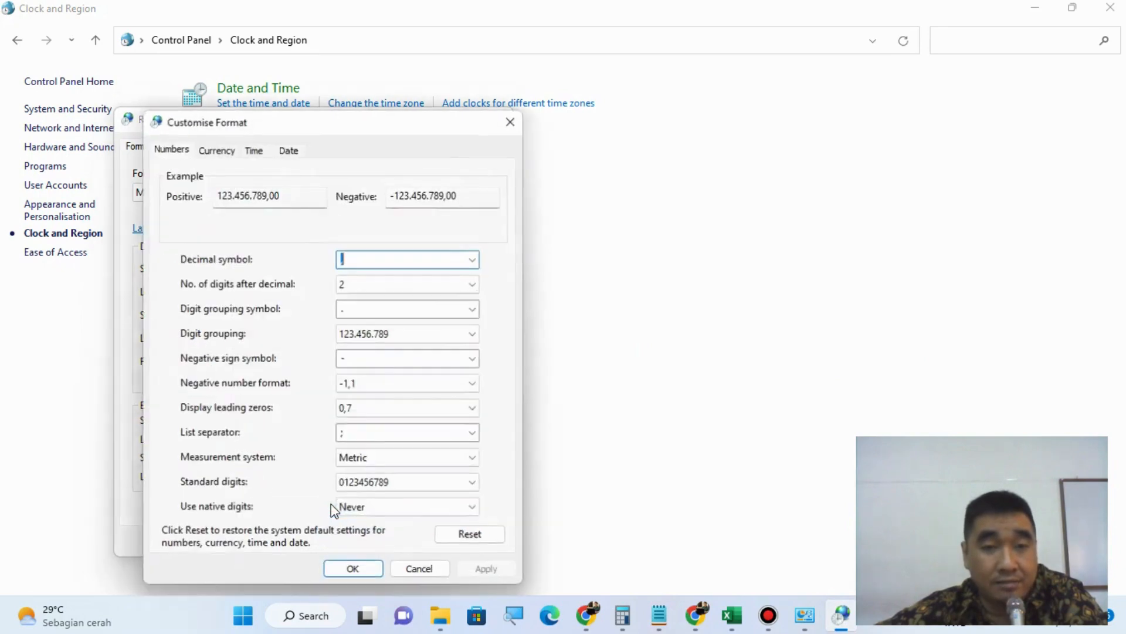
left_click(382, 260)
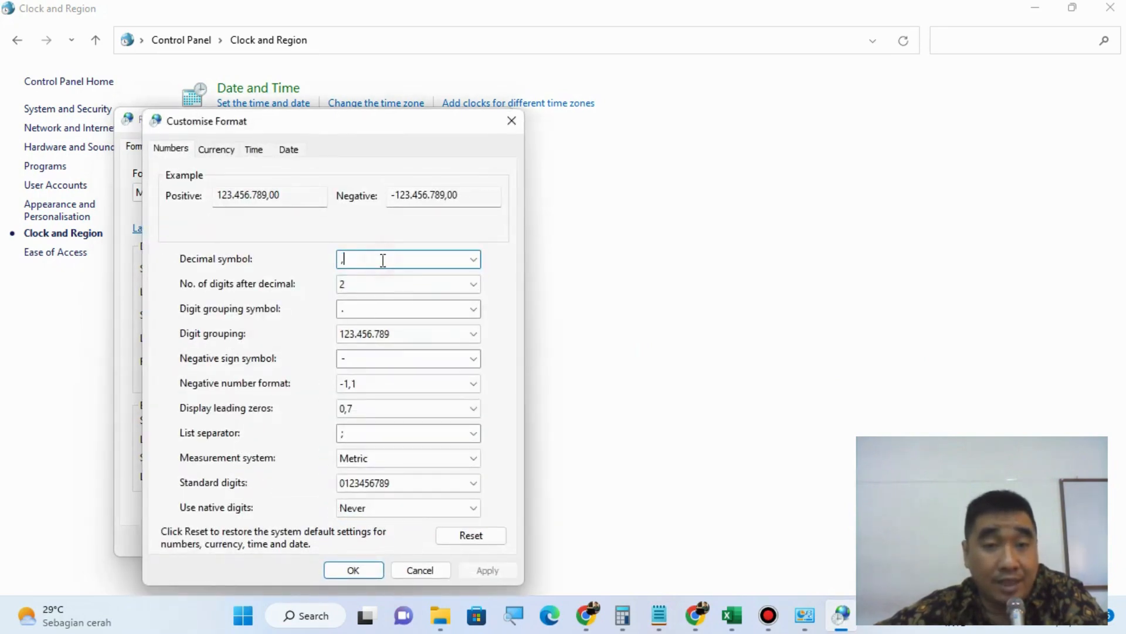
left_click(370, 307)
left_click(372, 309)
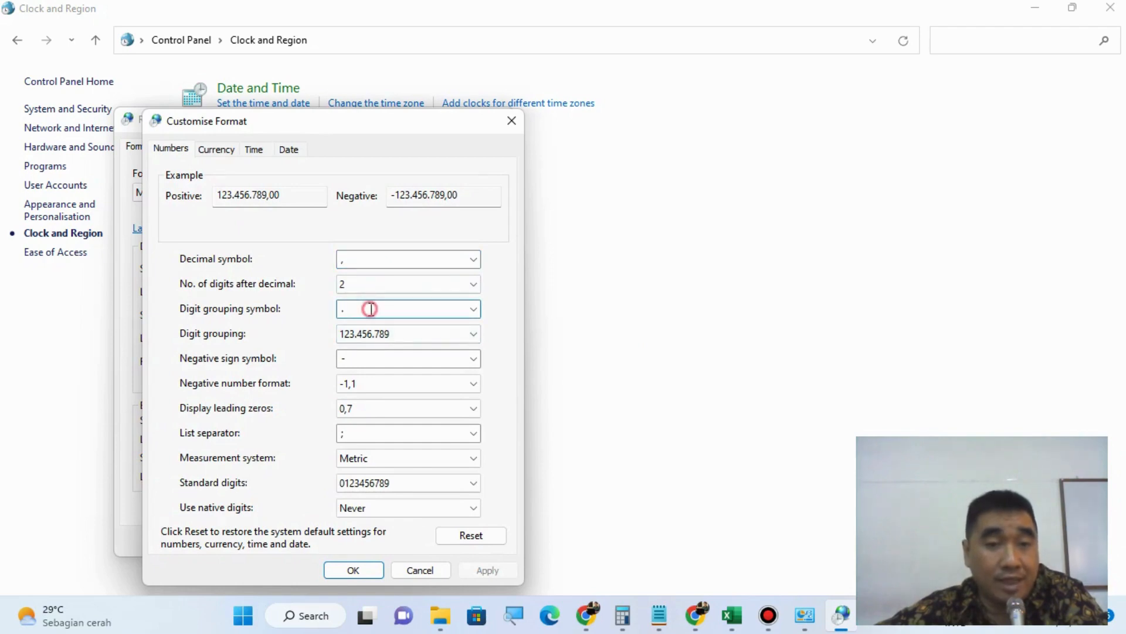
left_click(422, 569)
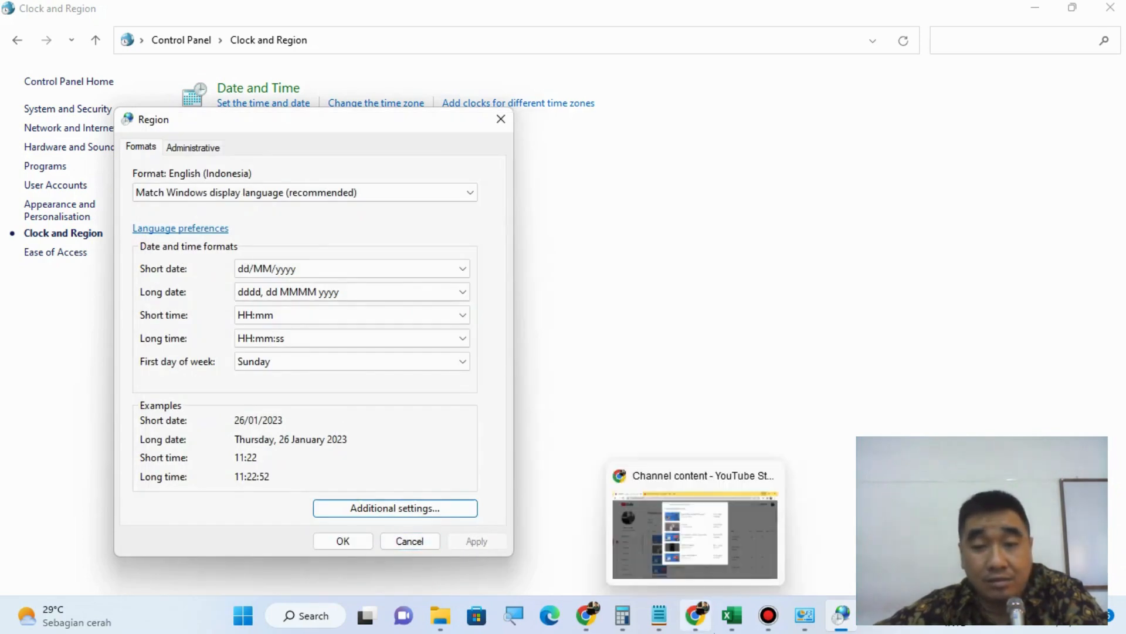
left_click(734, 616)
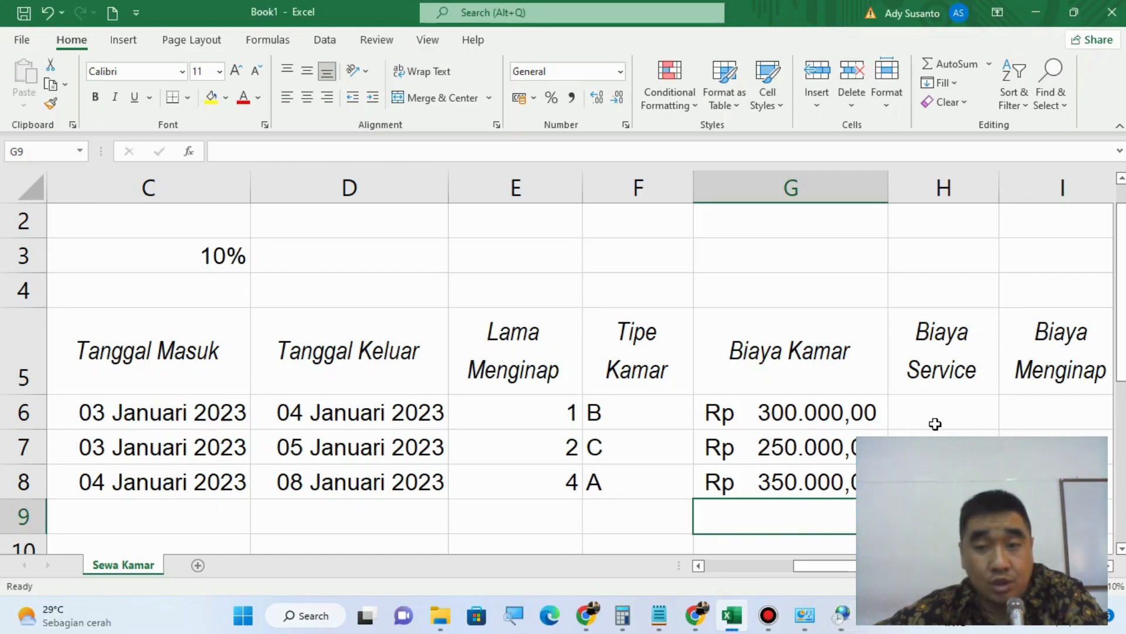
Step: Switch to Notepad and add the note "Biaya Service = %Service x Biaya Kamar" below the Lama Menginap line, leaving a blank line between
left_click(935, 409)
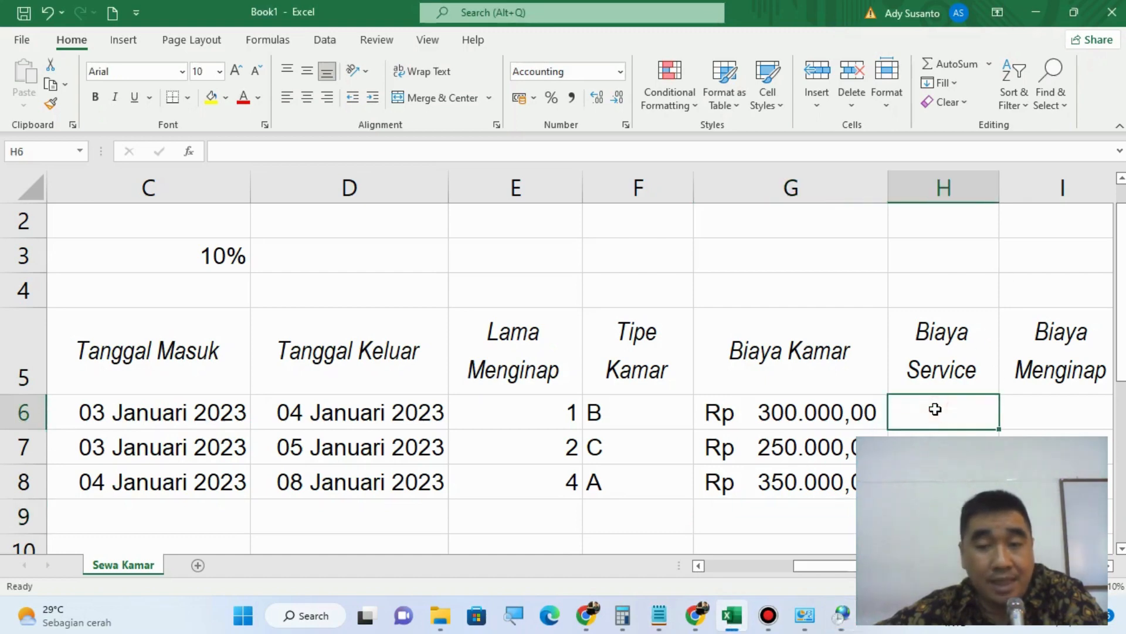
left_click(659, 615)
key("Return")
key("Return")
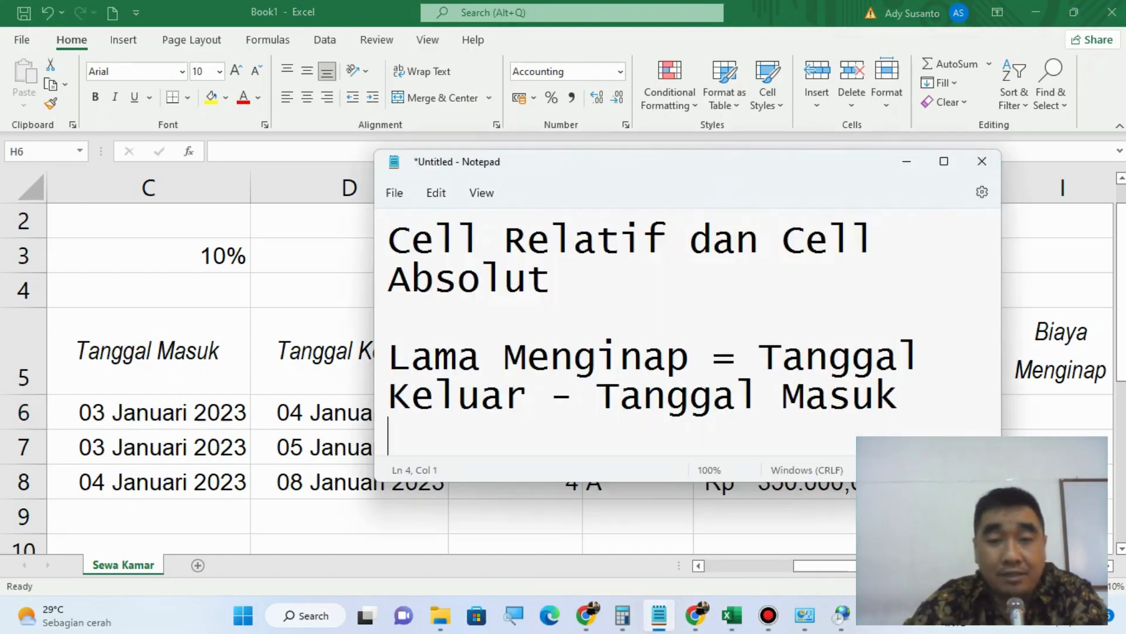
type("Biay")
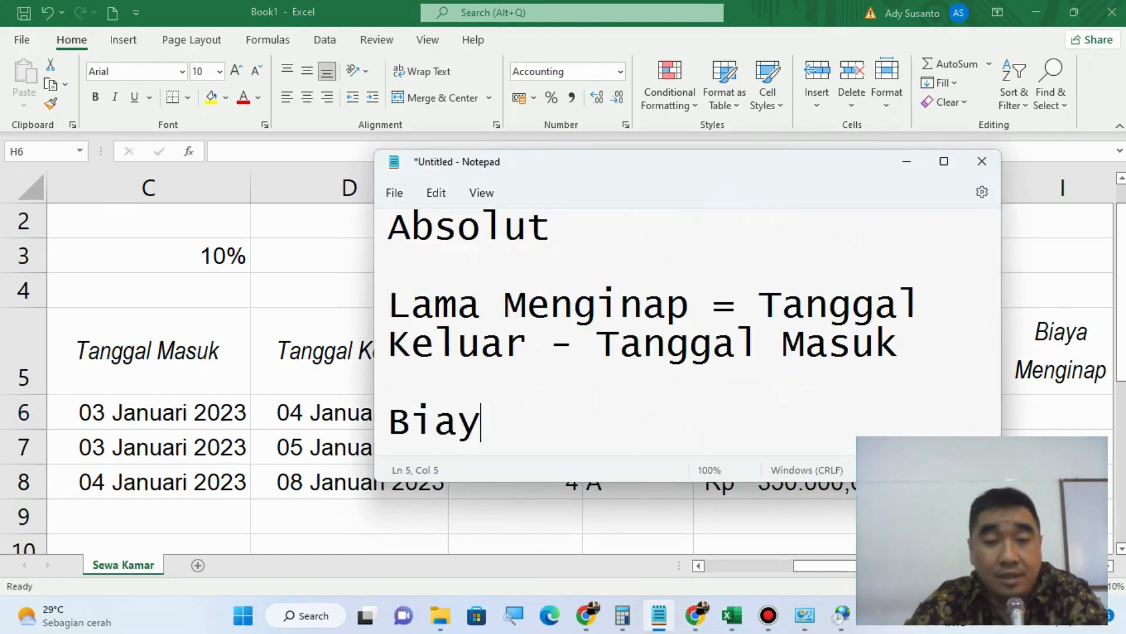
type("a Ser")
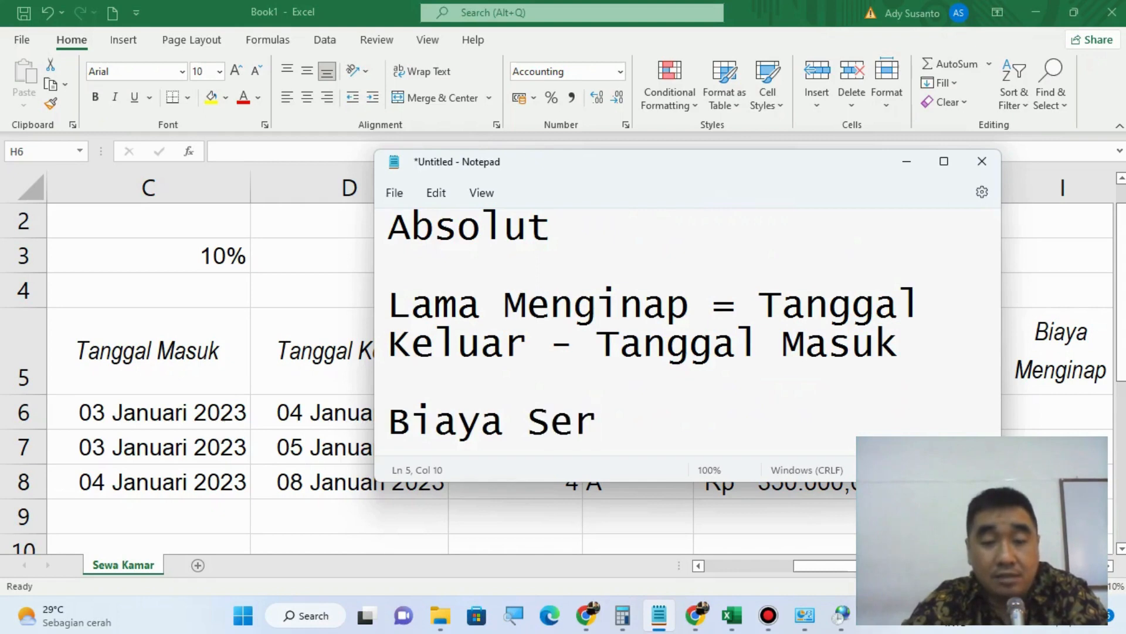
type("vice")
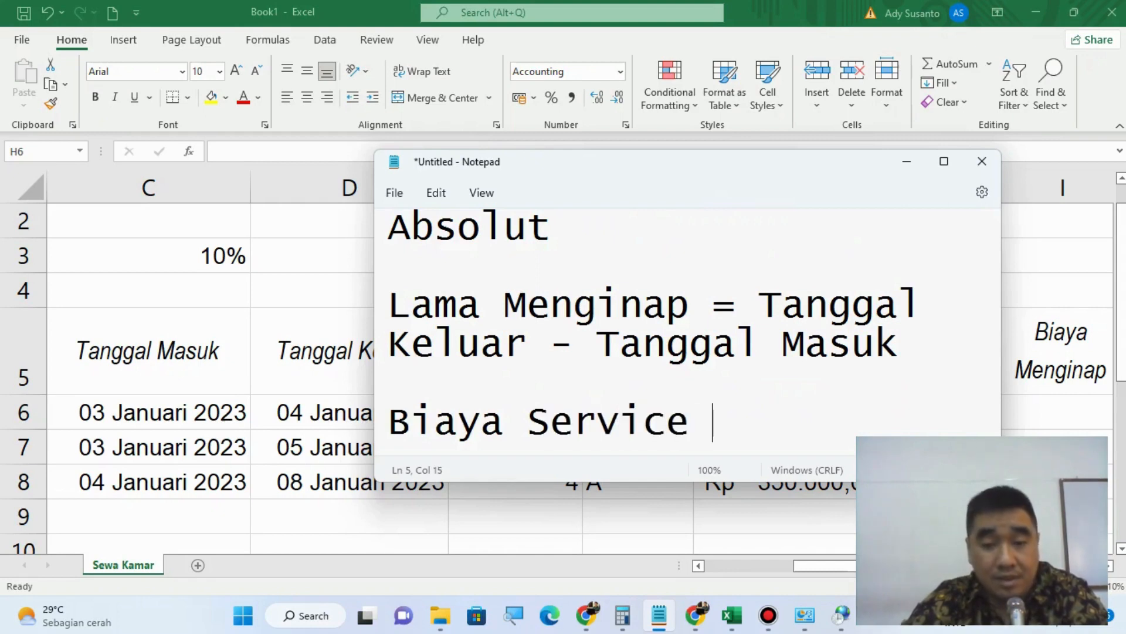
type(" = ")
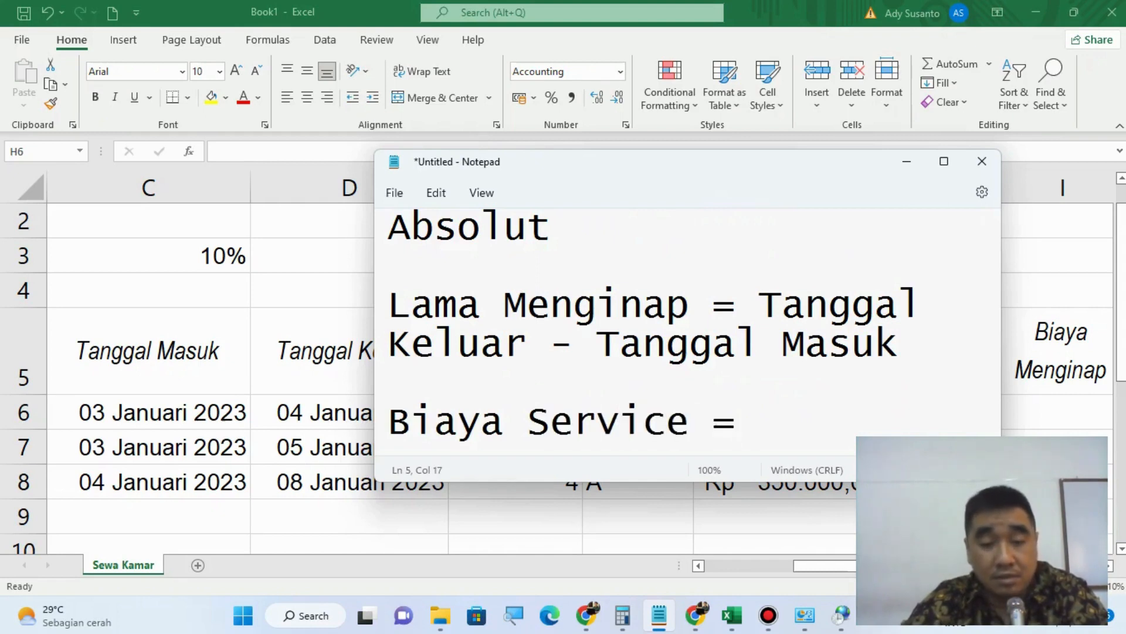
type("%")
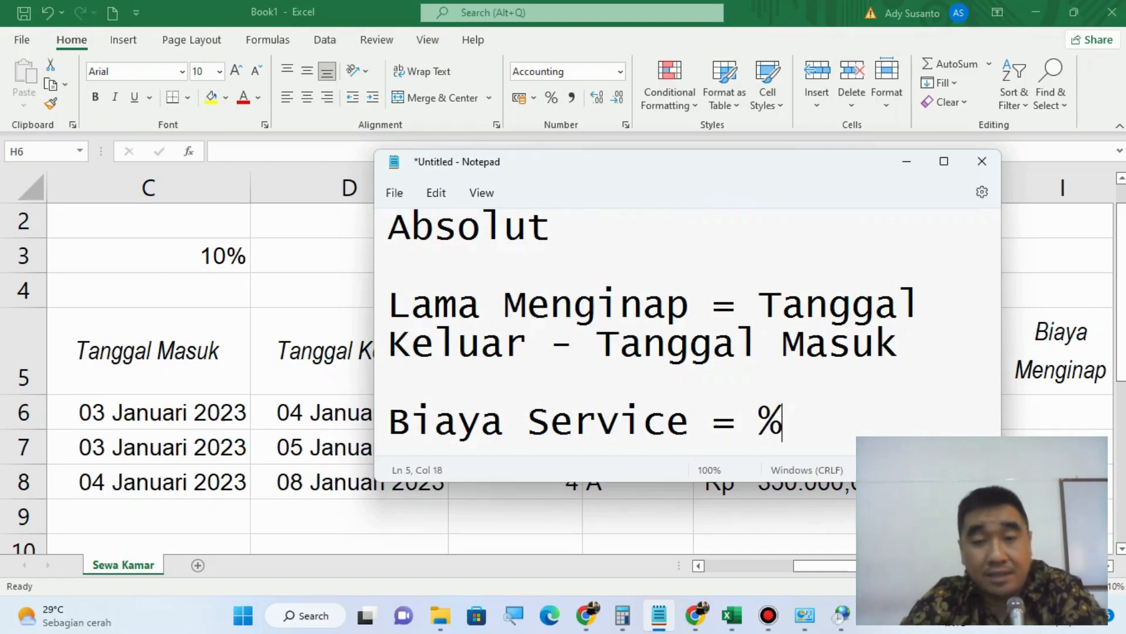
type("Service")
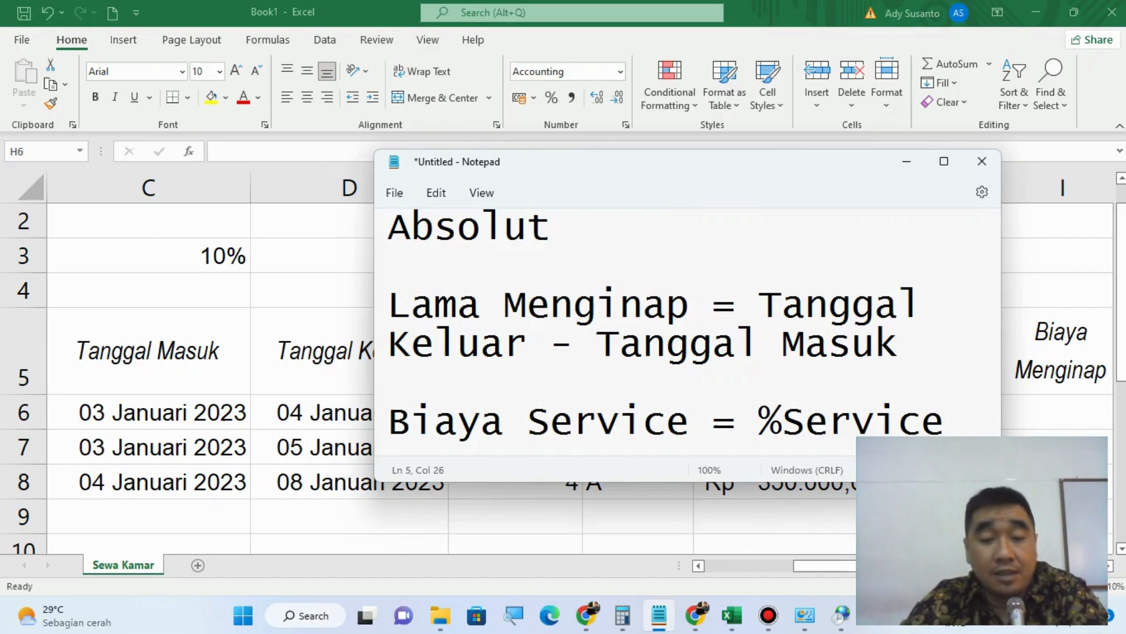
type(" X")
type(" Biaya ")
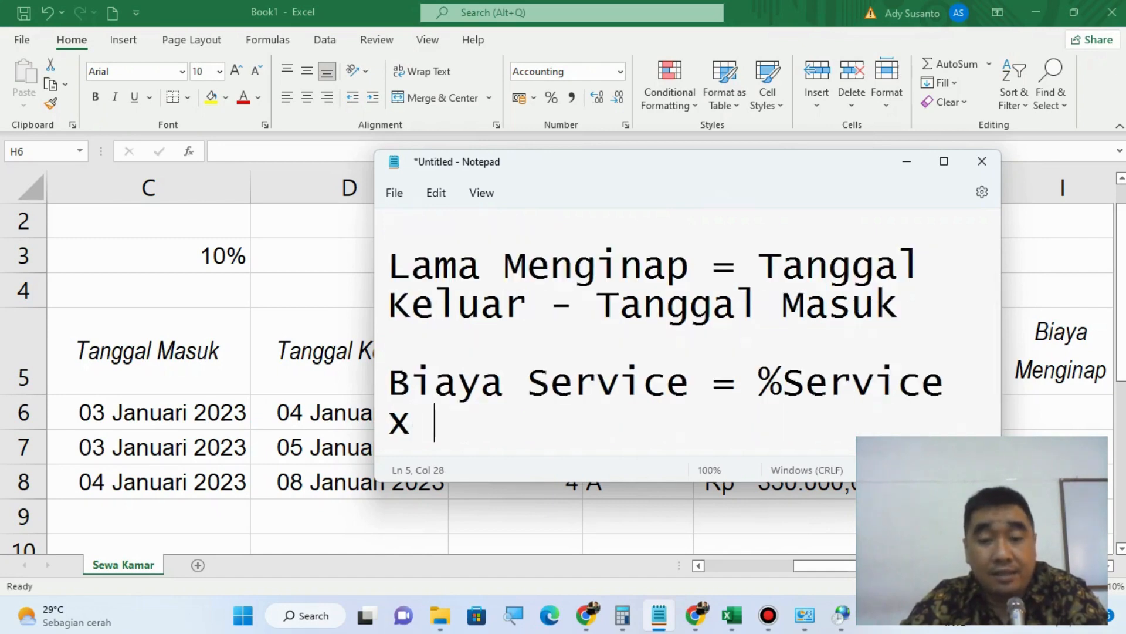
type("Kamar")
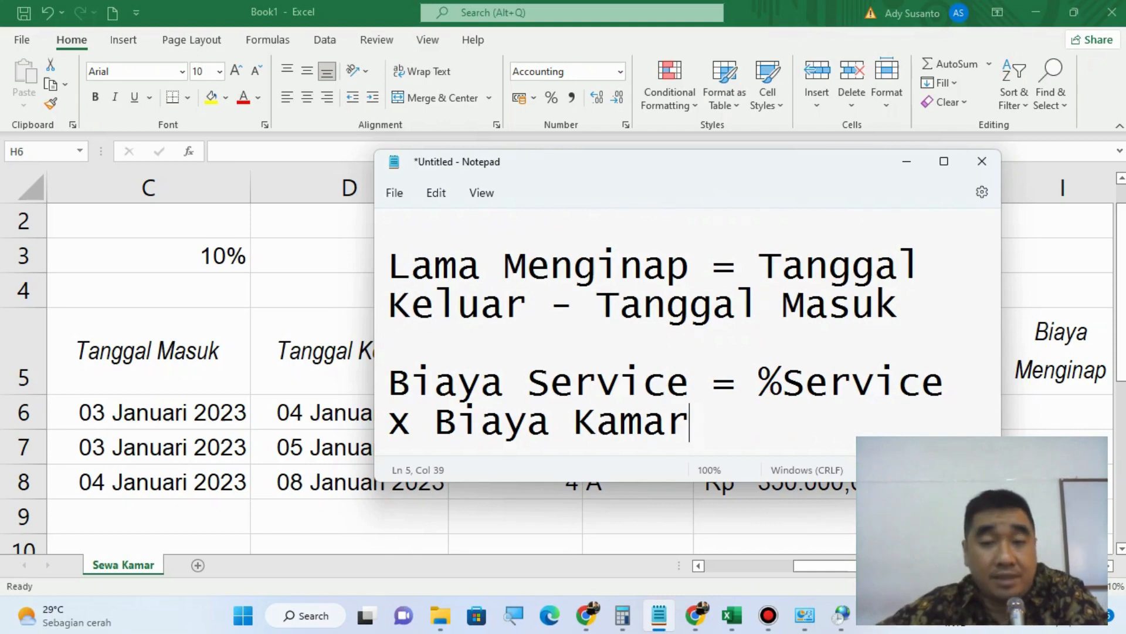
Step: Switch back to Excel and start the Biaya Service formula in H6 with a reference to the Service percentage in C3
left_click(352, 2)
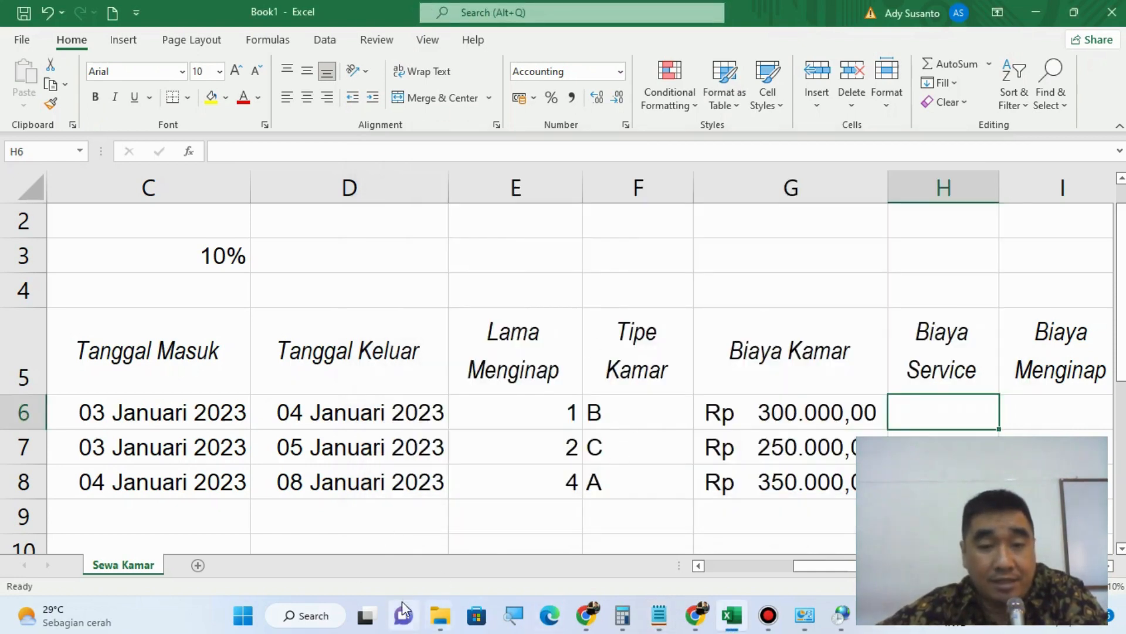
left_click_drag(800, 567, 712, 568)
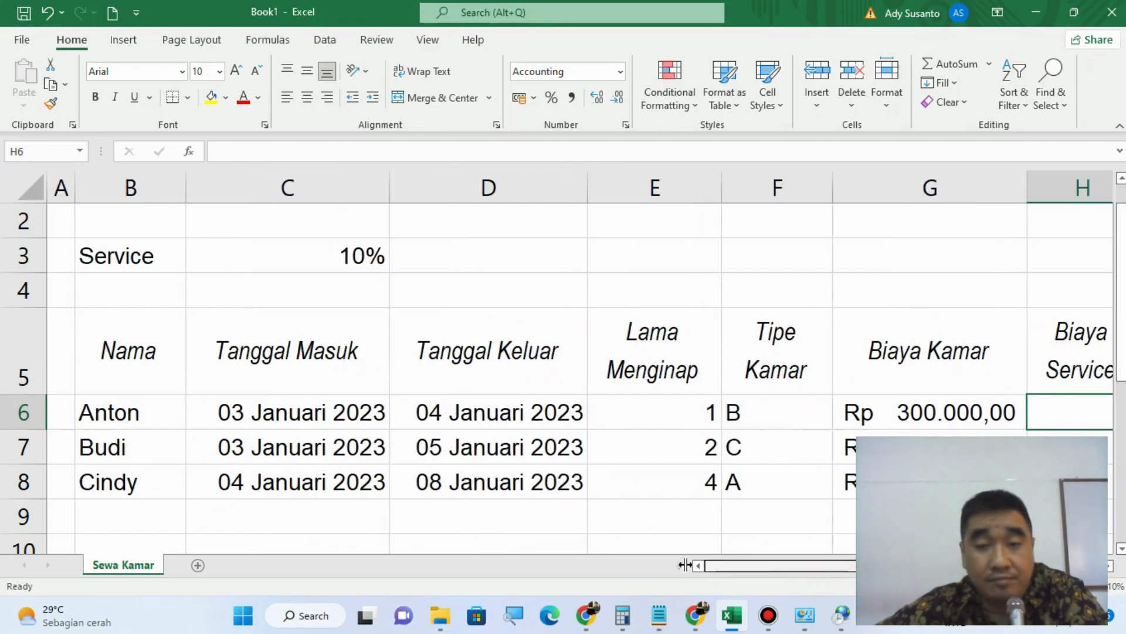
left_click(275, 248)
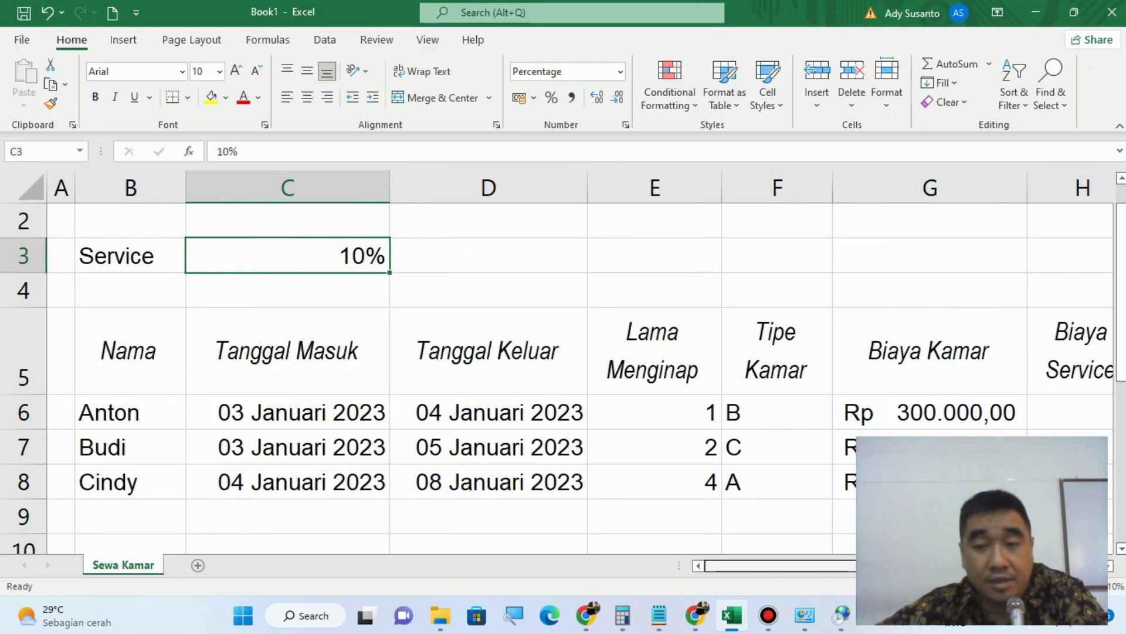
left_click_drag(879, 566, 999, 566)
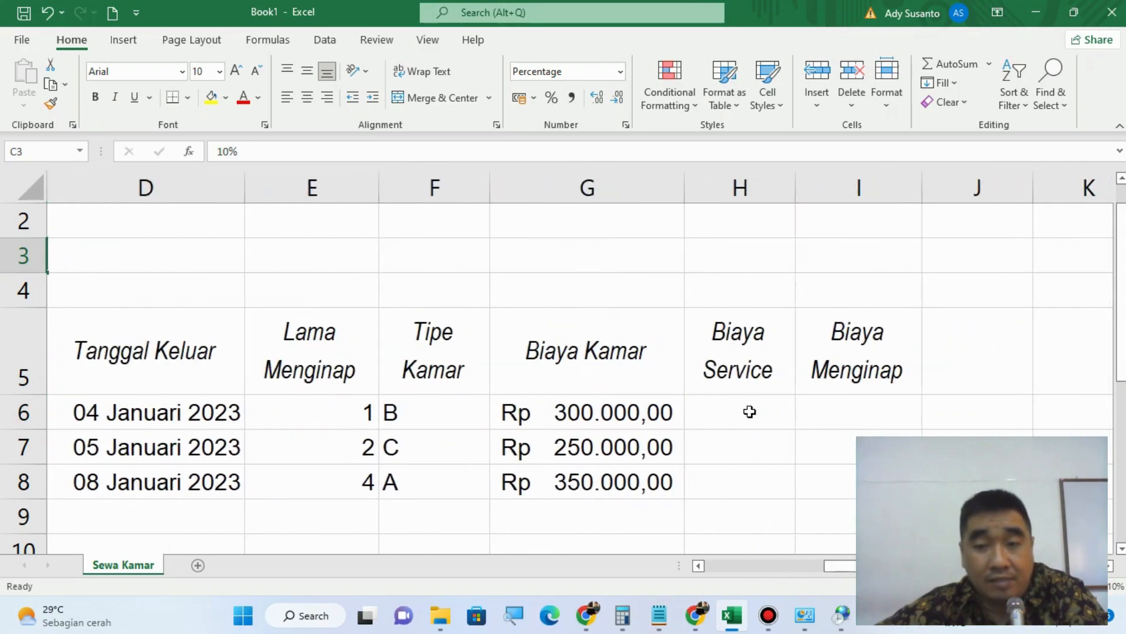
left_click(750, 411)
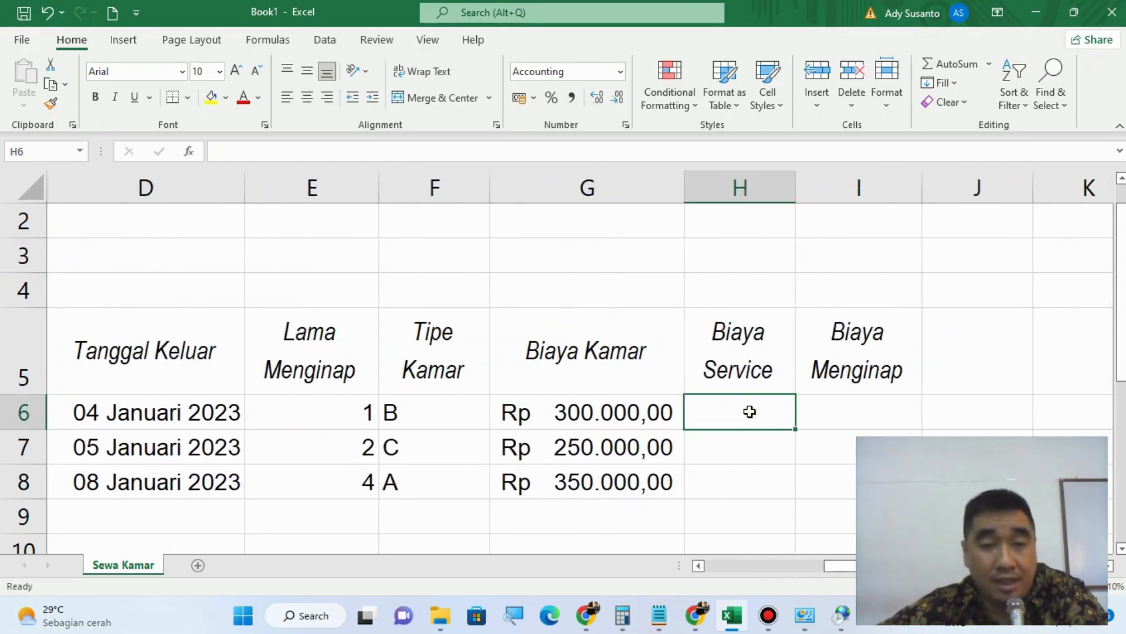
type("=")
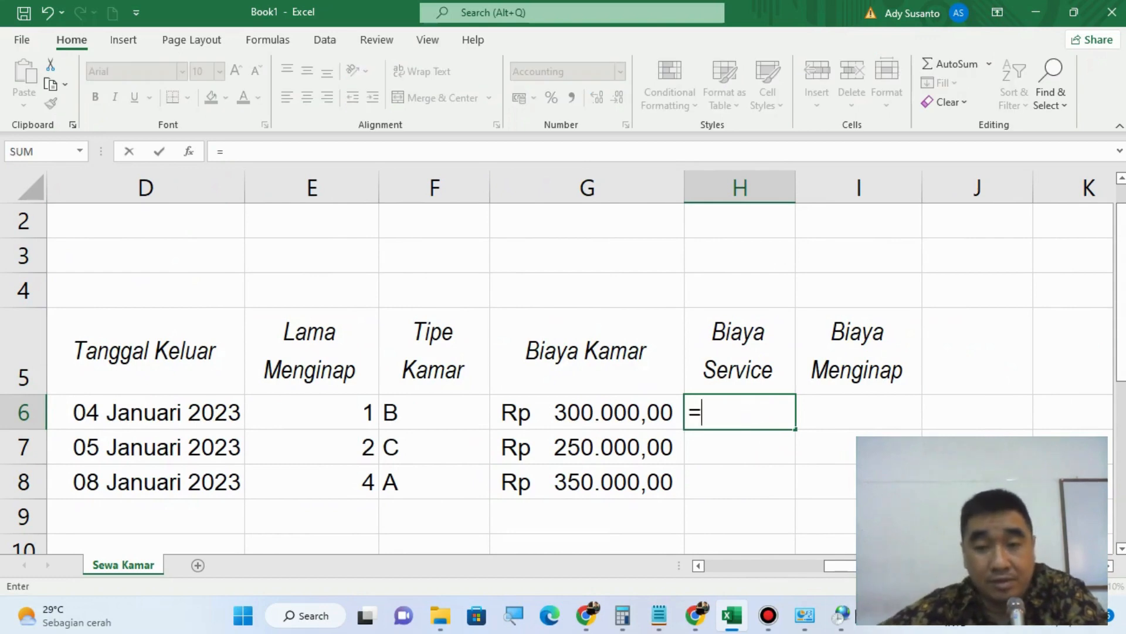
left_click_drag(837, 565, 731, 572)
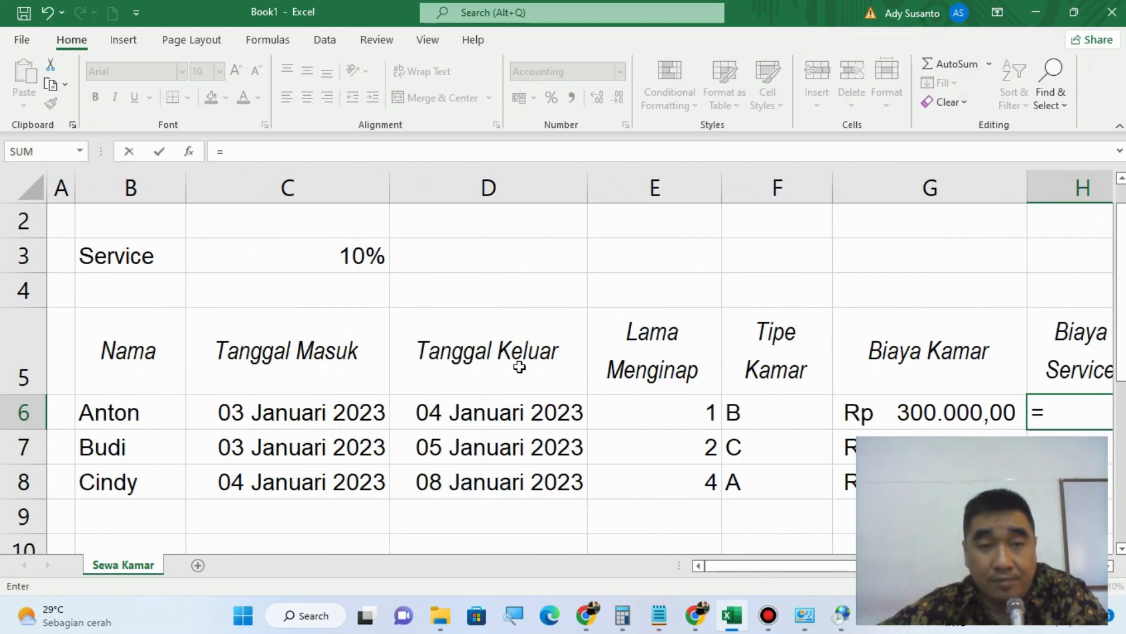
left_click(314, 258)
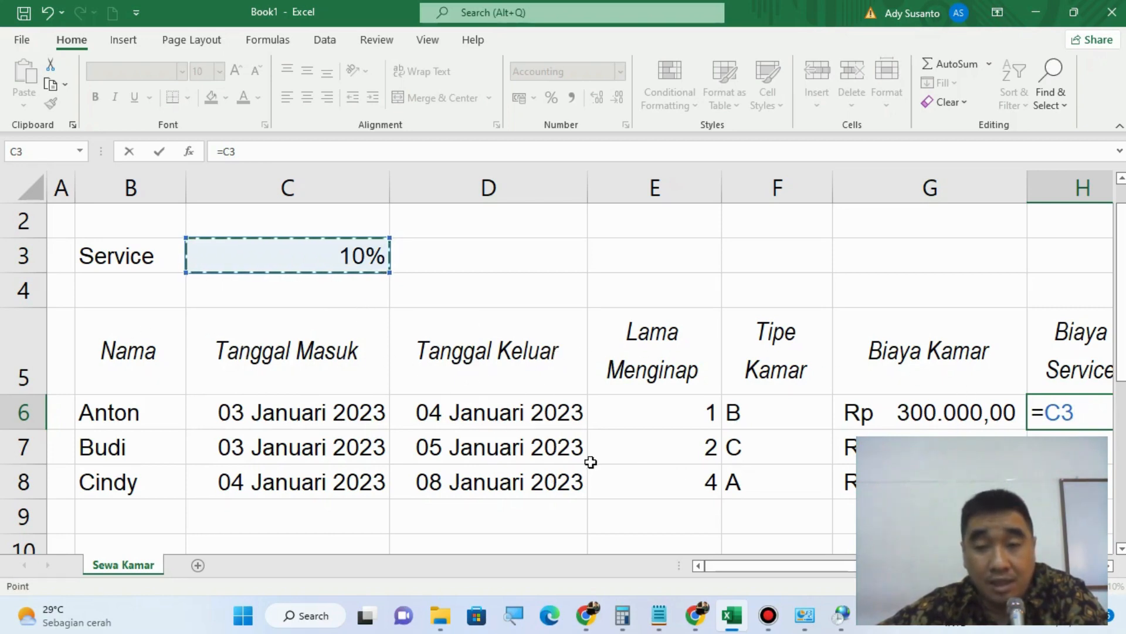
Step: Convert the C3 reference in the H6 formula to an absolute reference, and remove both dollar signs again
mouse_move(814, 564)
left_mouse_down()
mouse_move(846, 568)
mouse_move(799, 567)
mouse_move(834, 567)
left_mouse_up()
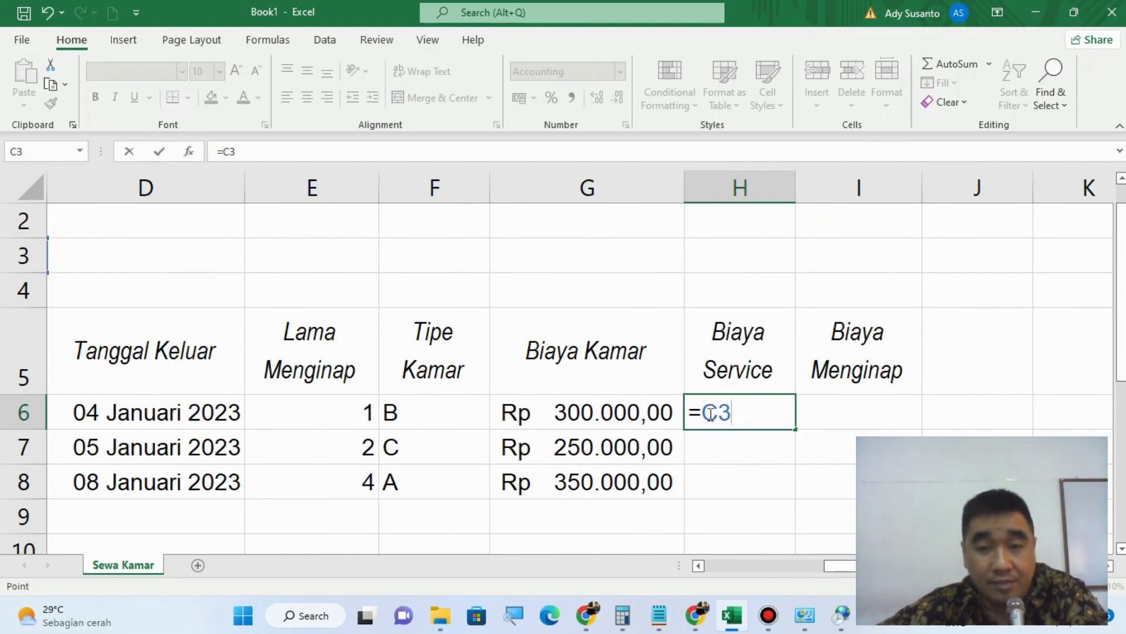
left_click_drag(703, 414, 733, 414)
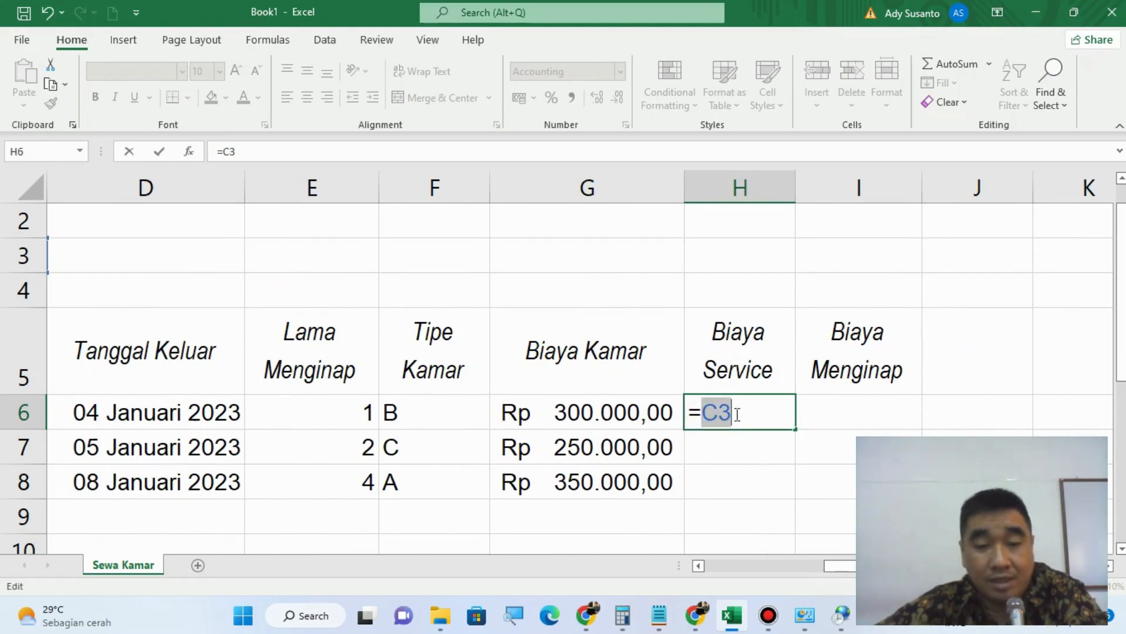
key("F4")
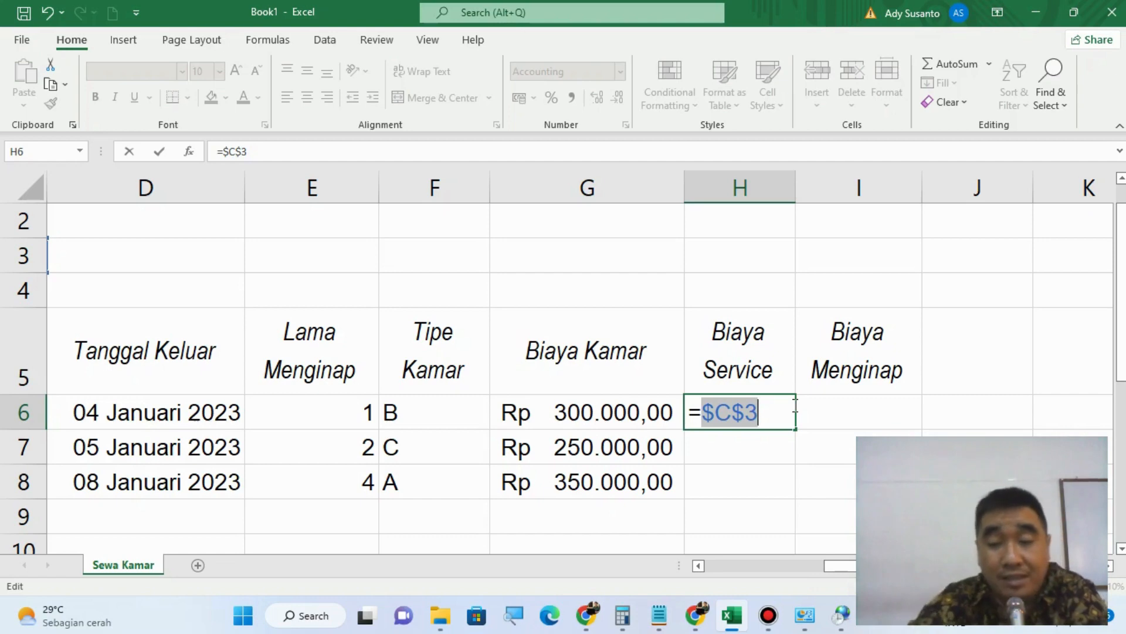
key("Left")
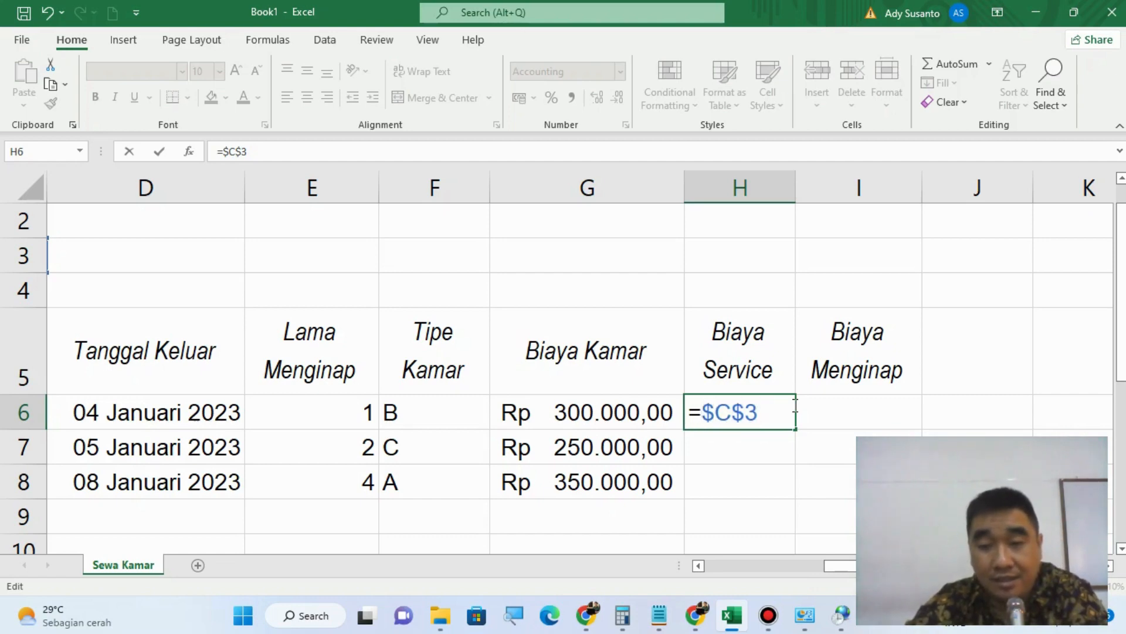
key("Delete")
key("BackSpace")
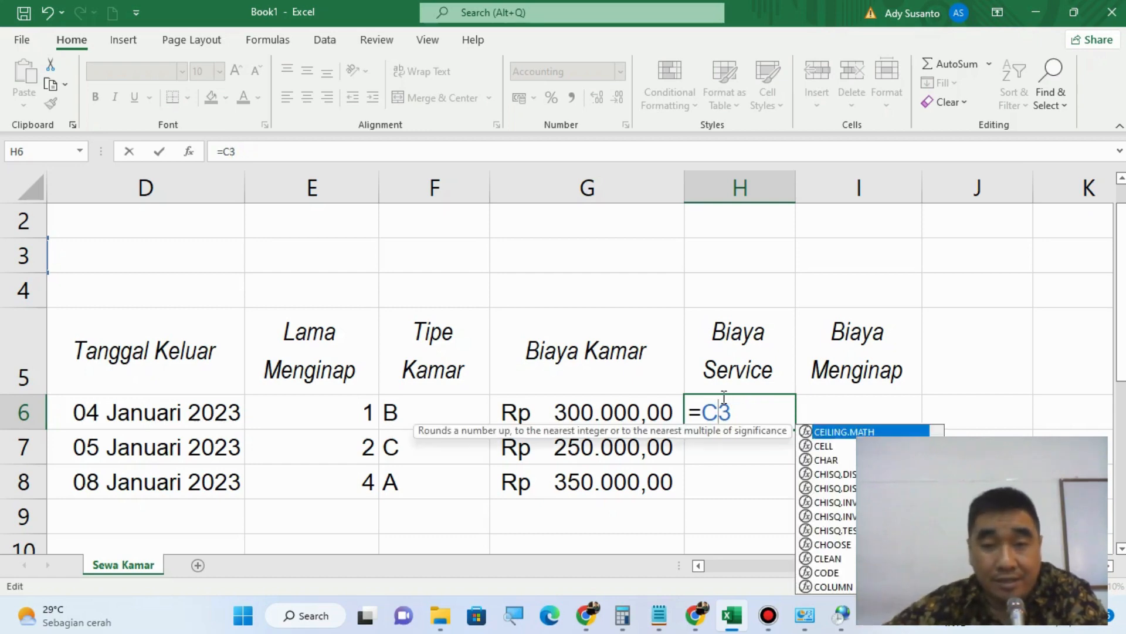
Step: Make the C3 reference absolute in the H6 formula and multiply it by the Biaya Kamar cell, entering =$C$3*G6
left_click(701, 418)
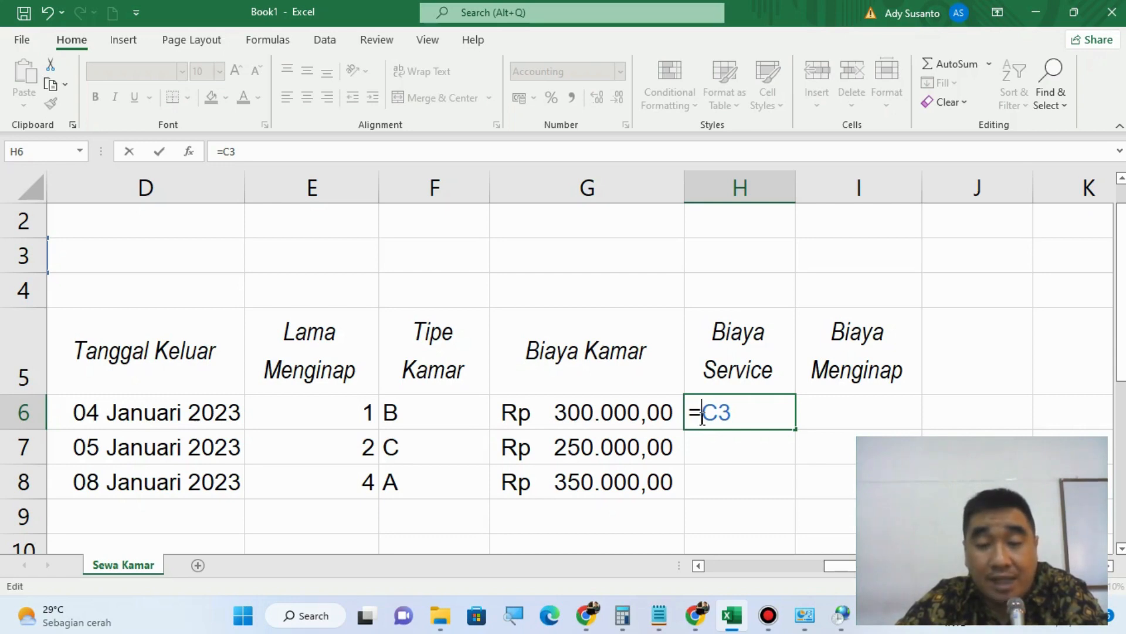
type("$C")
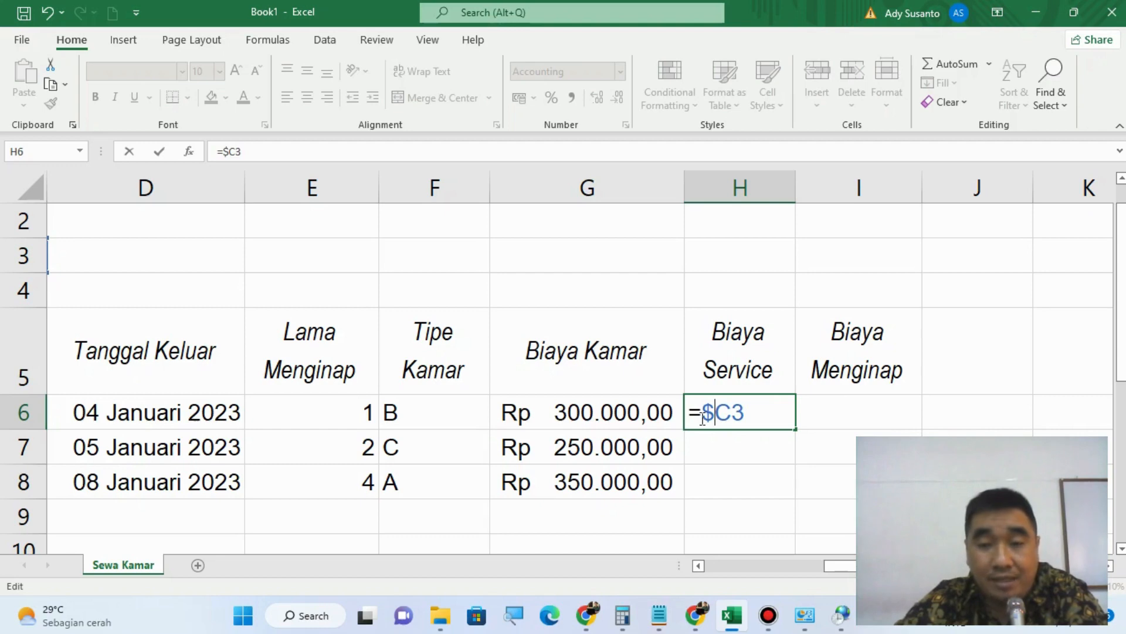
type("$")
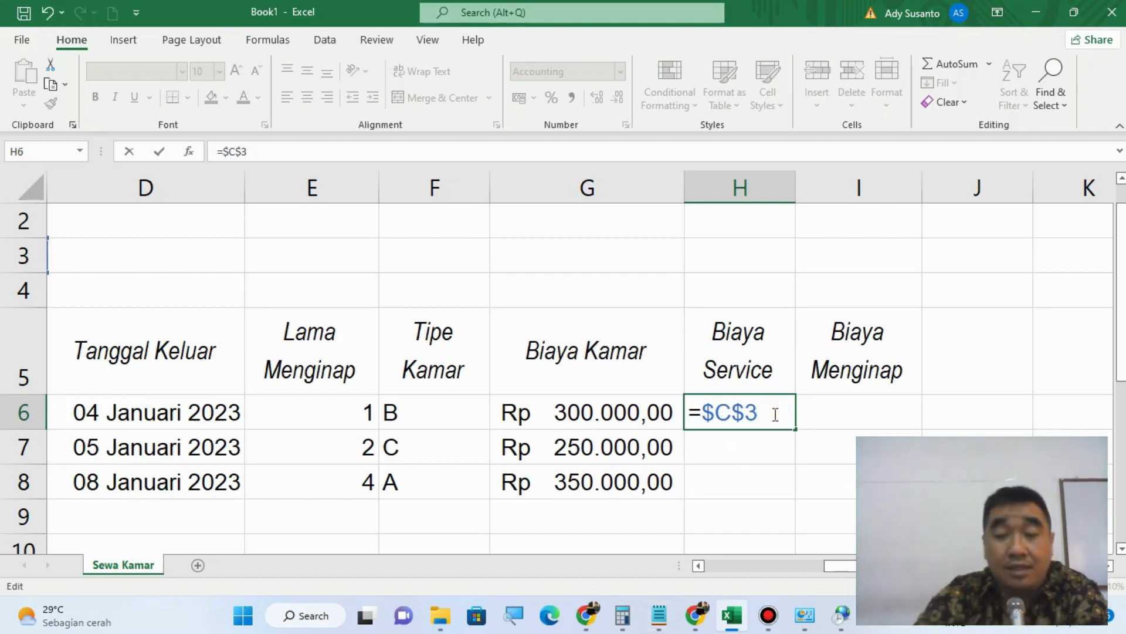
type("*")
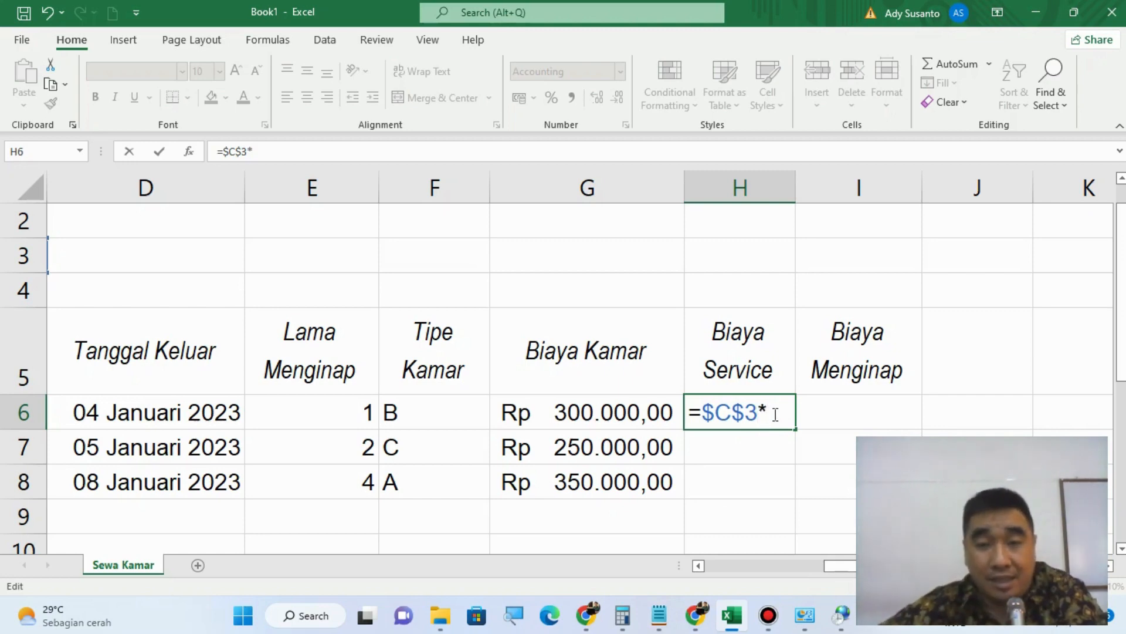
left_click(612, 413)
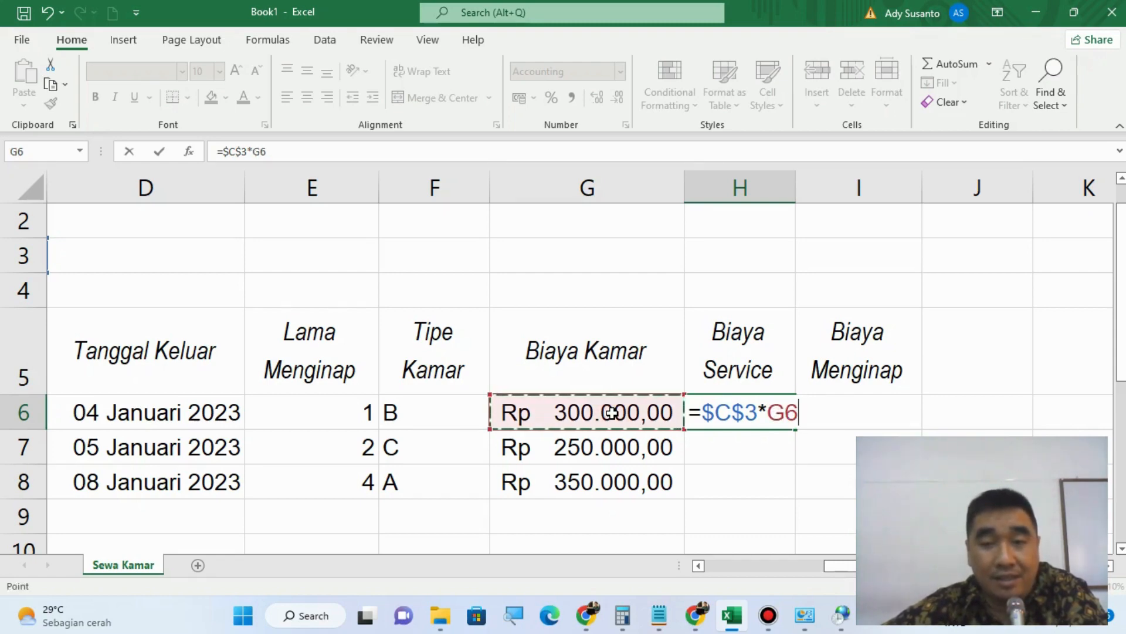
key("Return")
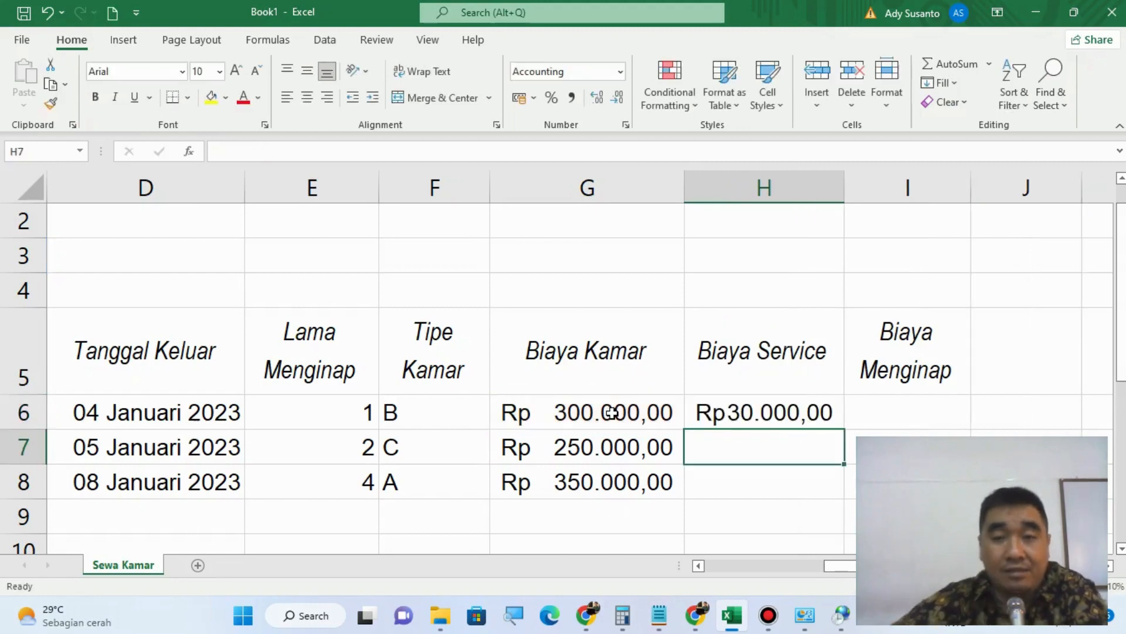
Step: Fill the Biaya Service formula from H6 down to H8 and widen column H slightly
left_click(767, 406)
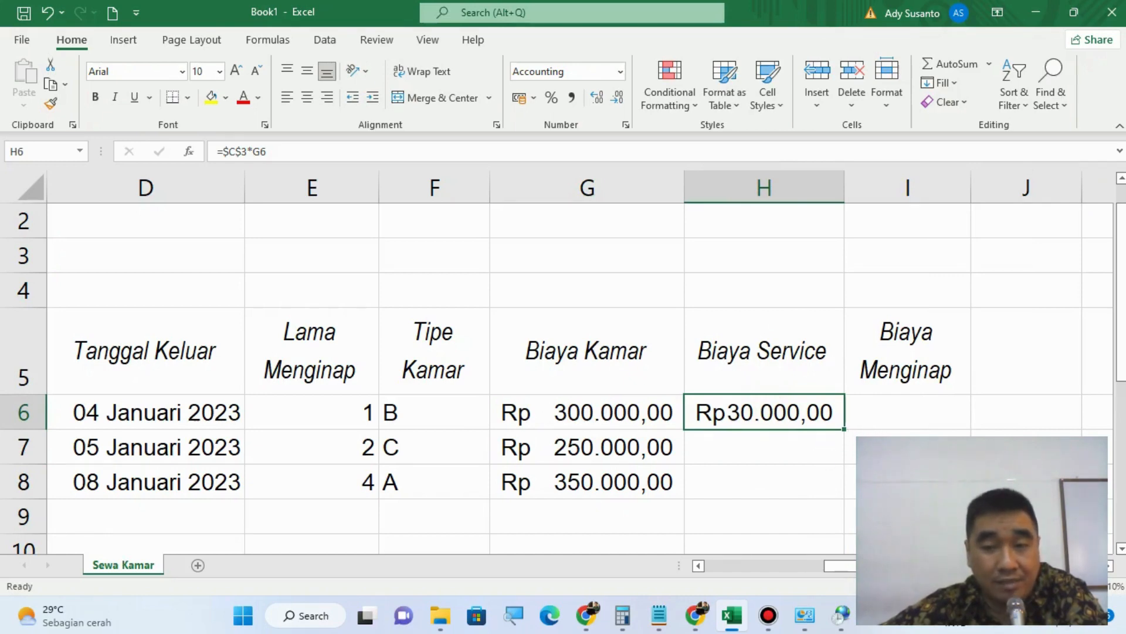
left_click_drag(844, 430, 844, 494)
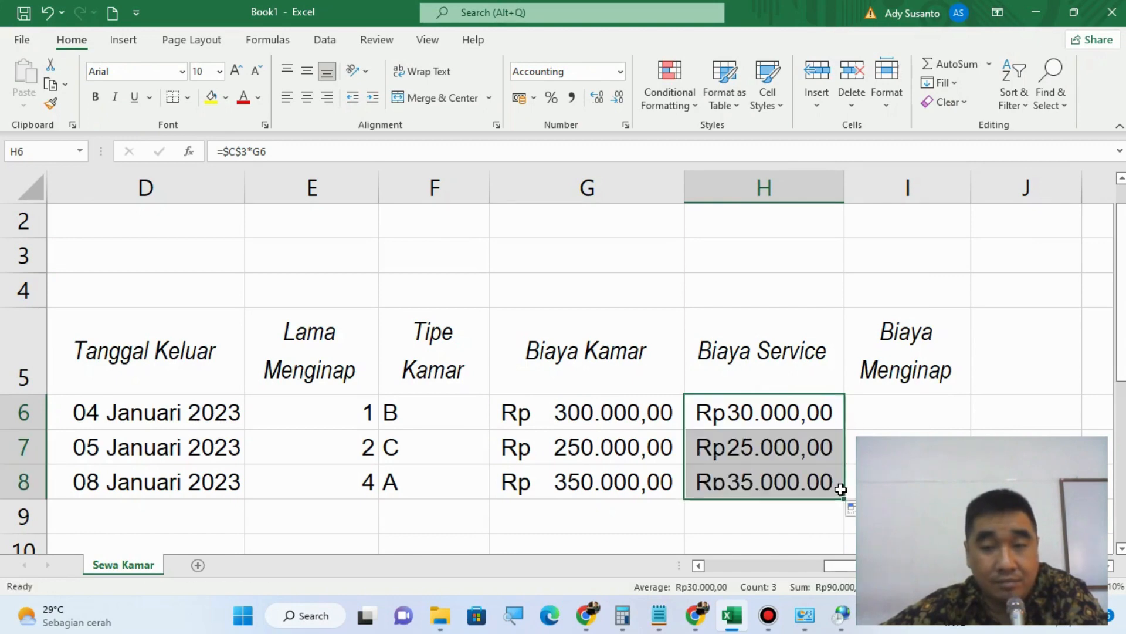
left_click_drag(846, 179, 879, 179)
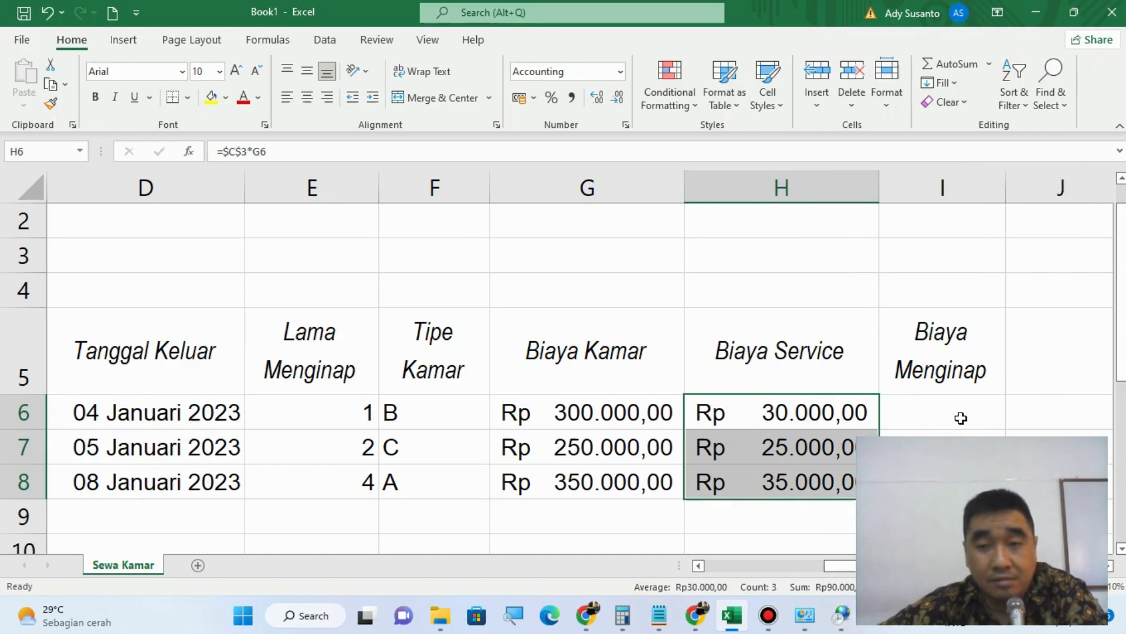
Step: Switch to Notepad and start a new line "Biaya Menginap =" below the Biaya Service note, leaving a blank line between
left_click(937, 417)
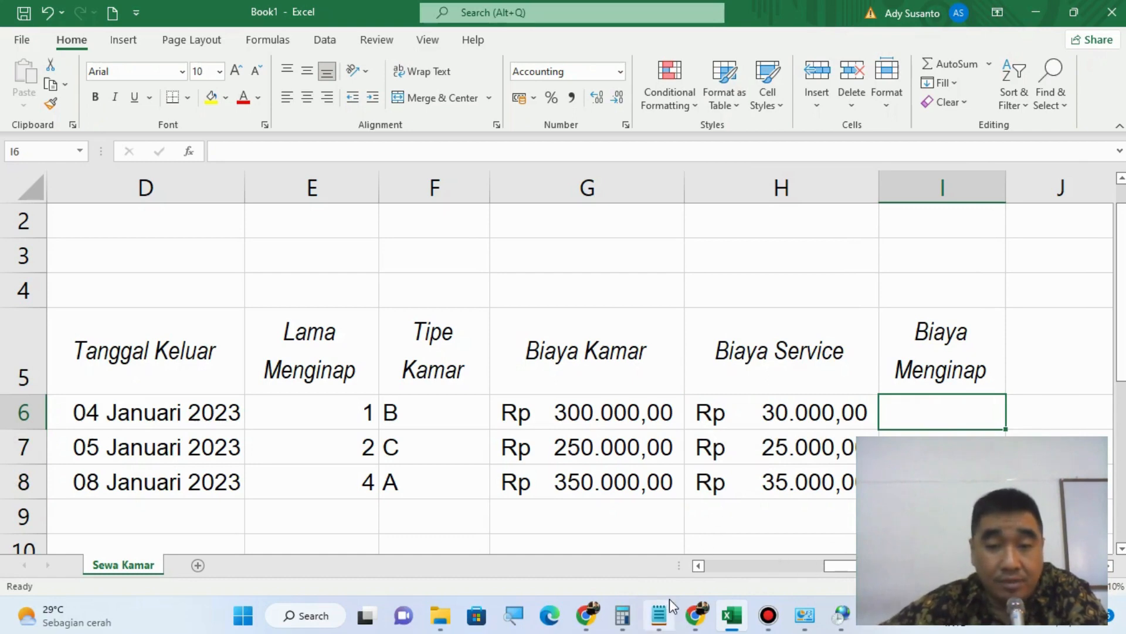
left_click(659, 628)
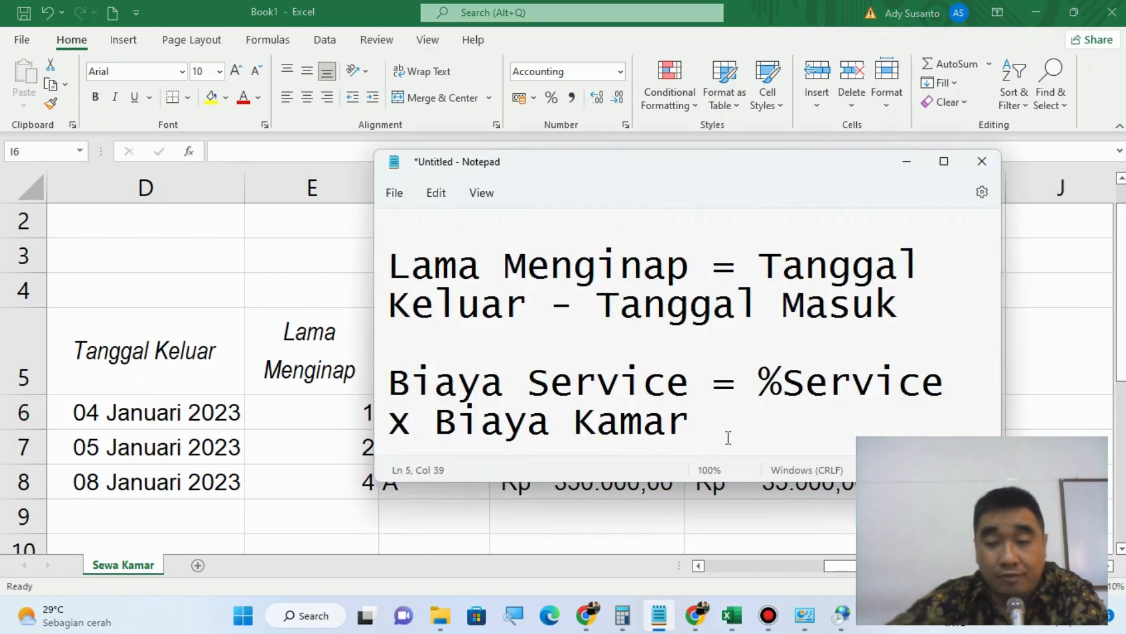
key("Return")
key("Return")
type("Bi")
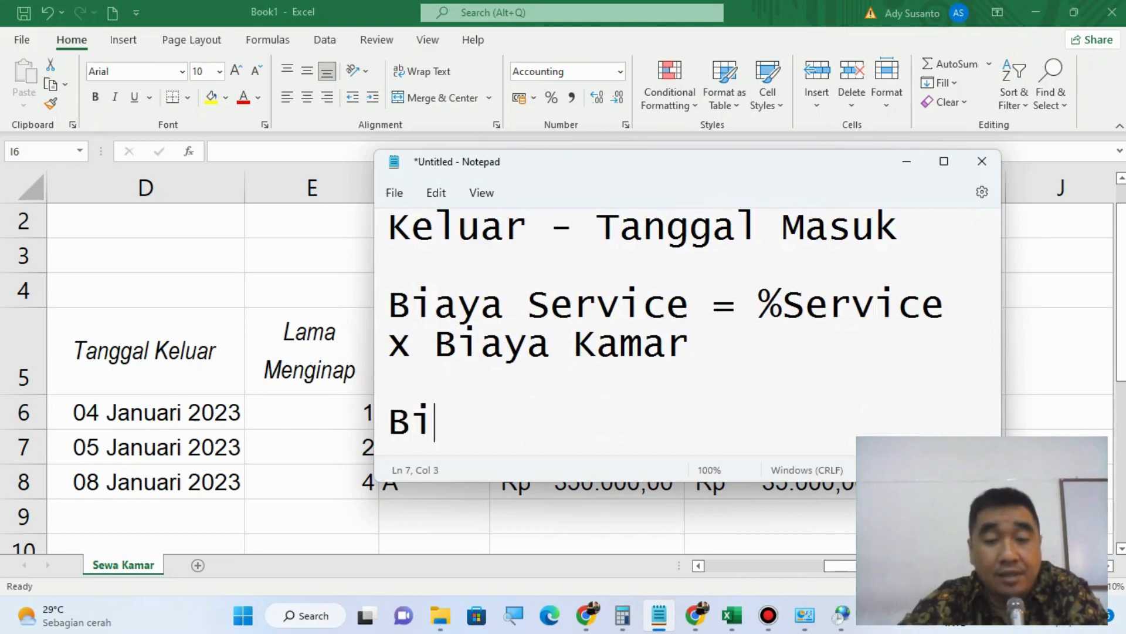
type("aya Meng")
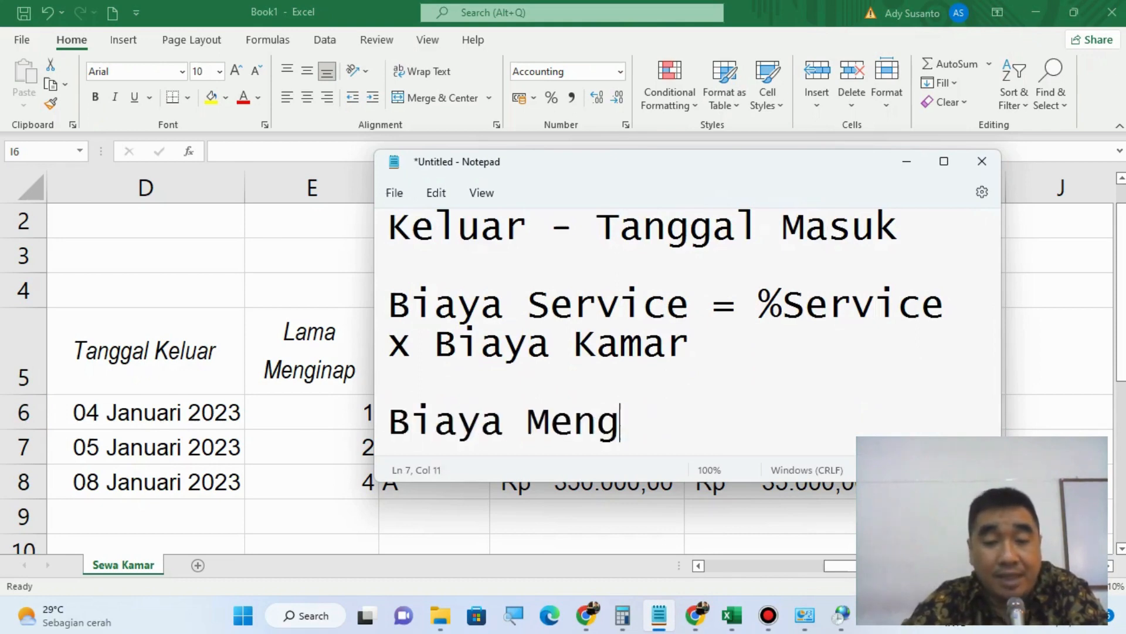
type("inap =")
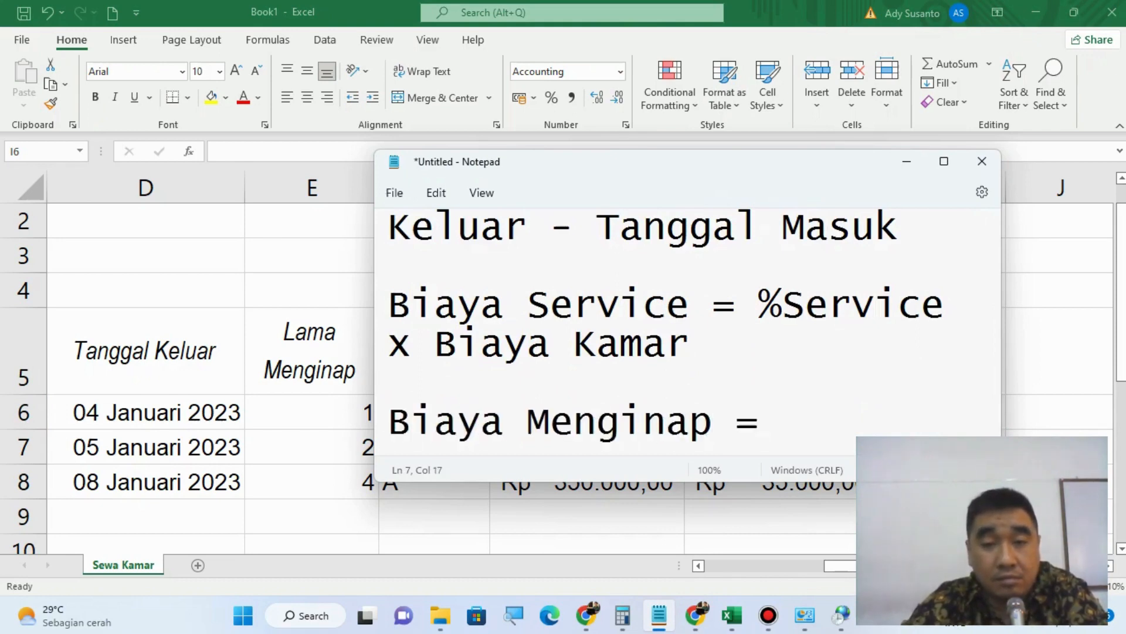
type(" Biaya")
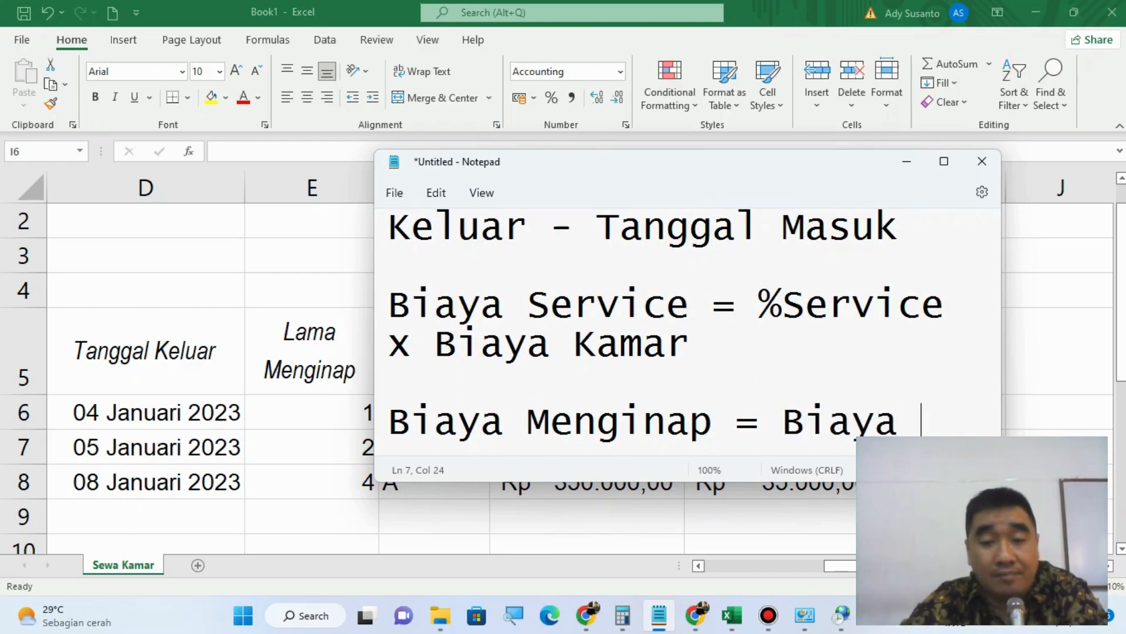
type(" Kama")
key("BackSpace")
key("BackSpace")
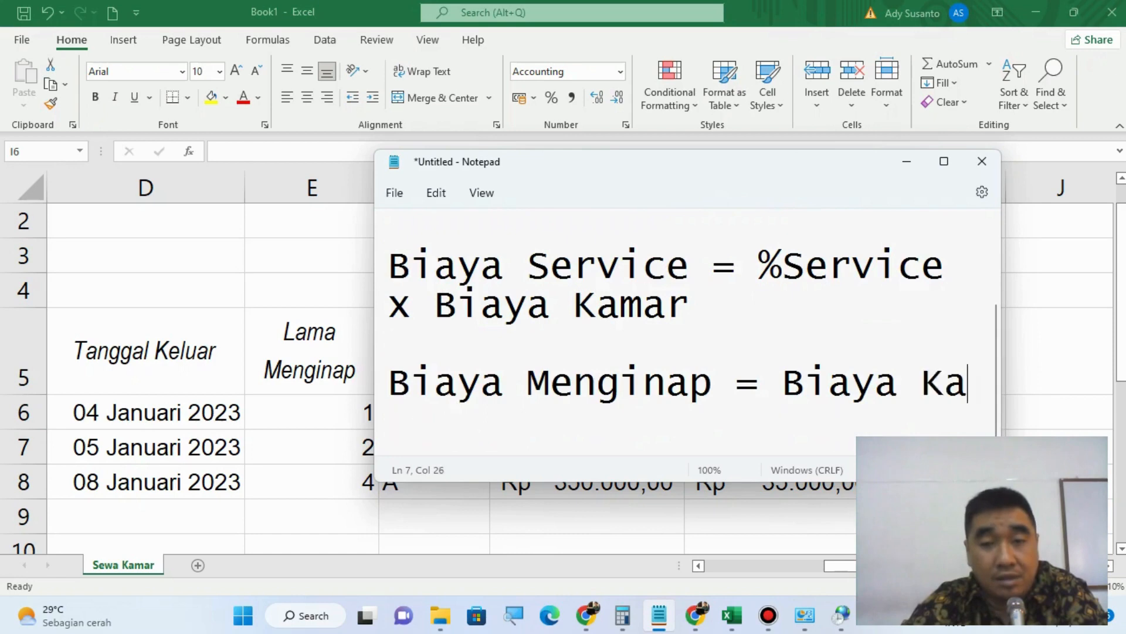
key("BackSpace")
key("BackSpace")
key("BackSpace")
key("BackSpace")
key("BackSpace")
key("BackSpace")
key("BackSpace")
key("BackSpace")
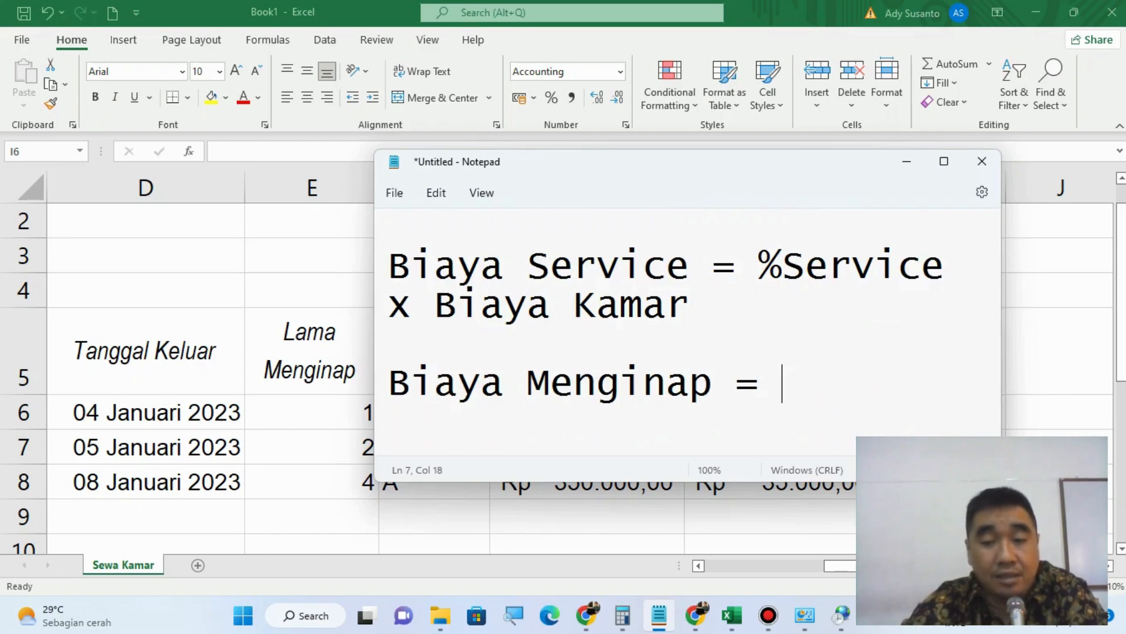
Step: Complete the Biaya Menginap note with "Lama Menginap x (Biaya Kamar + Biaya Sewa)"
type("Lama Men")
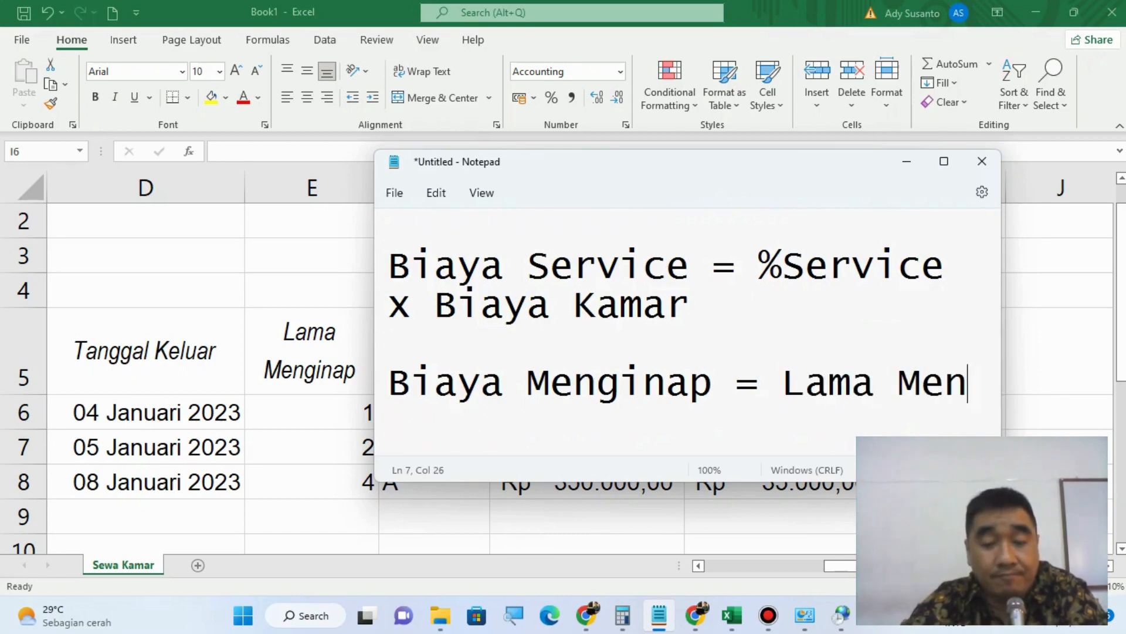
type("gina")
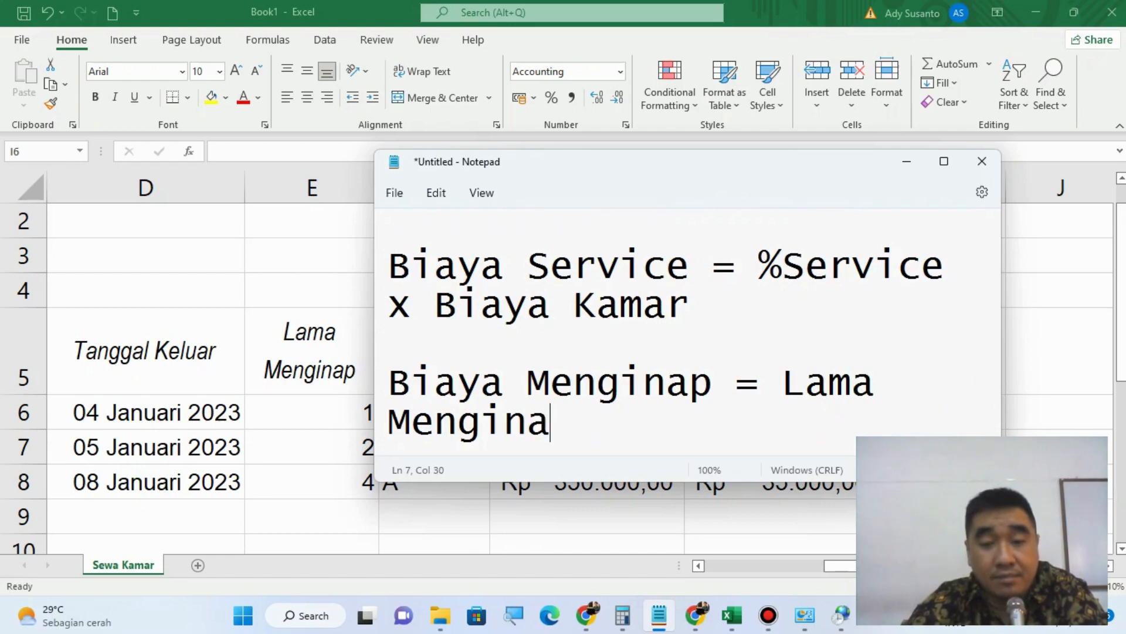
type("p")
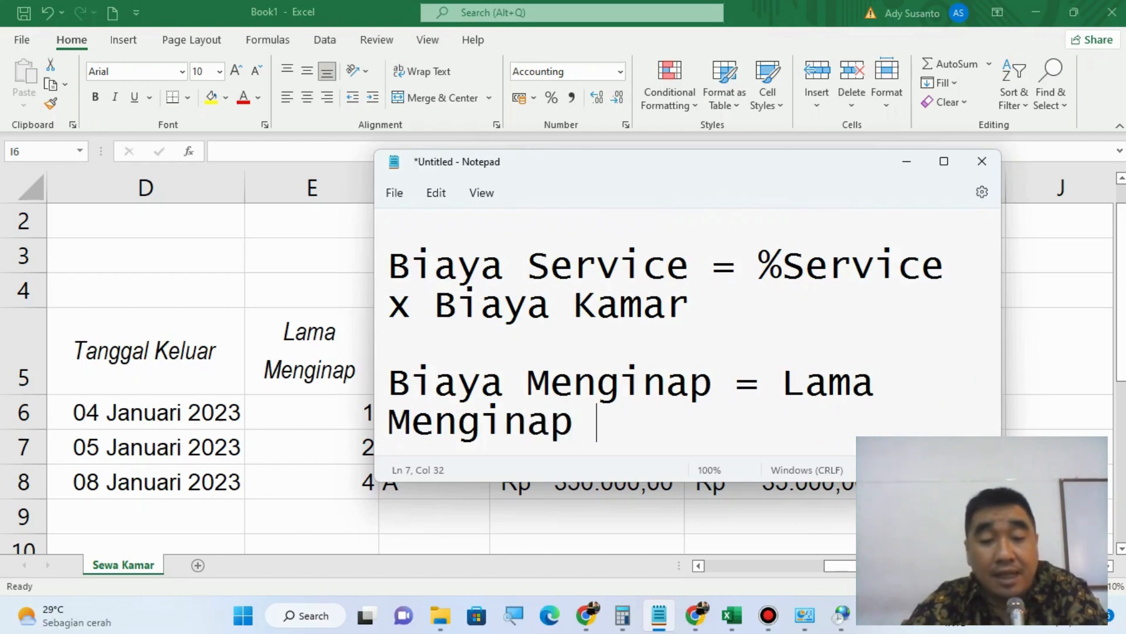
type(" x ")
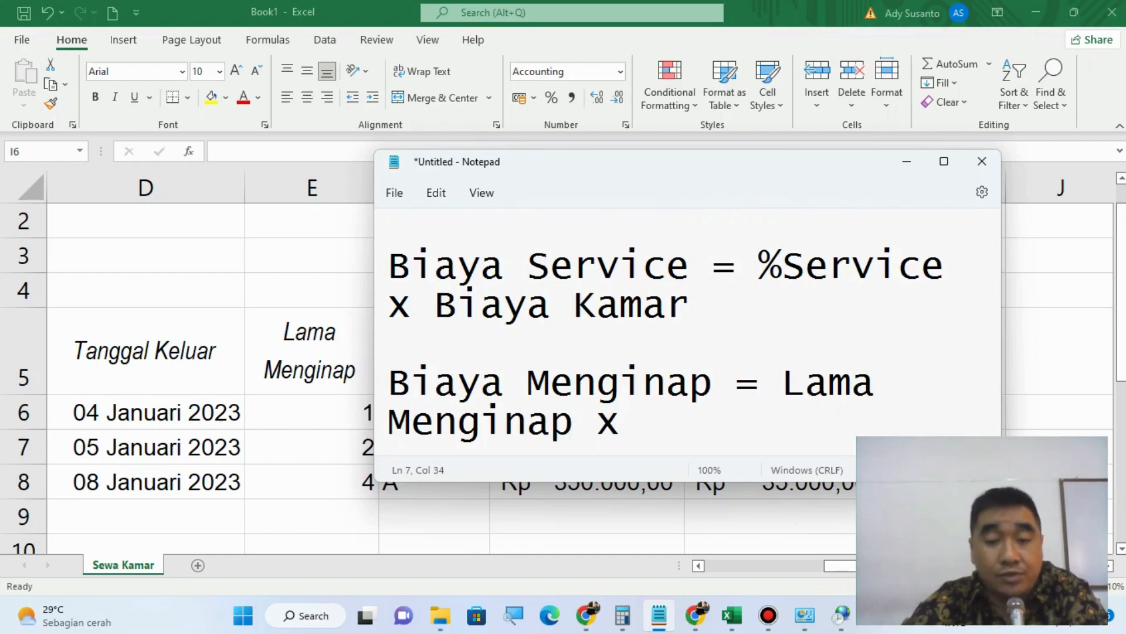
type("(Biaya")
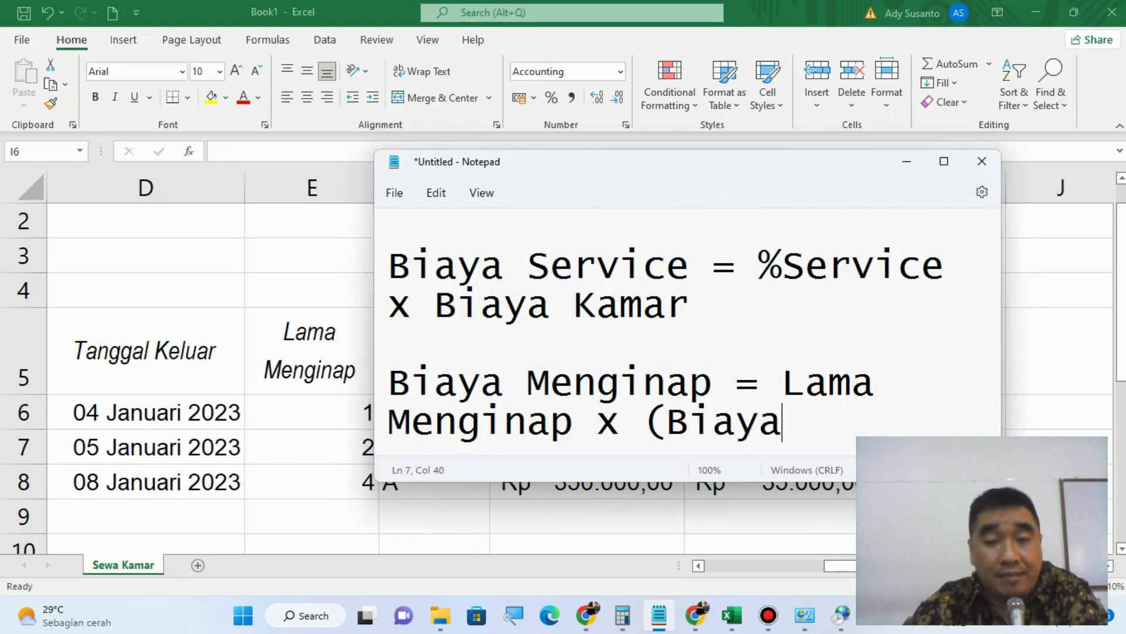
type(" Kamar")
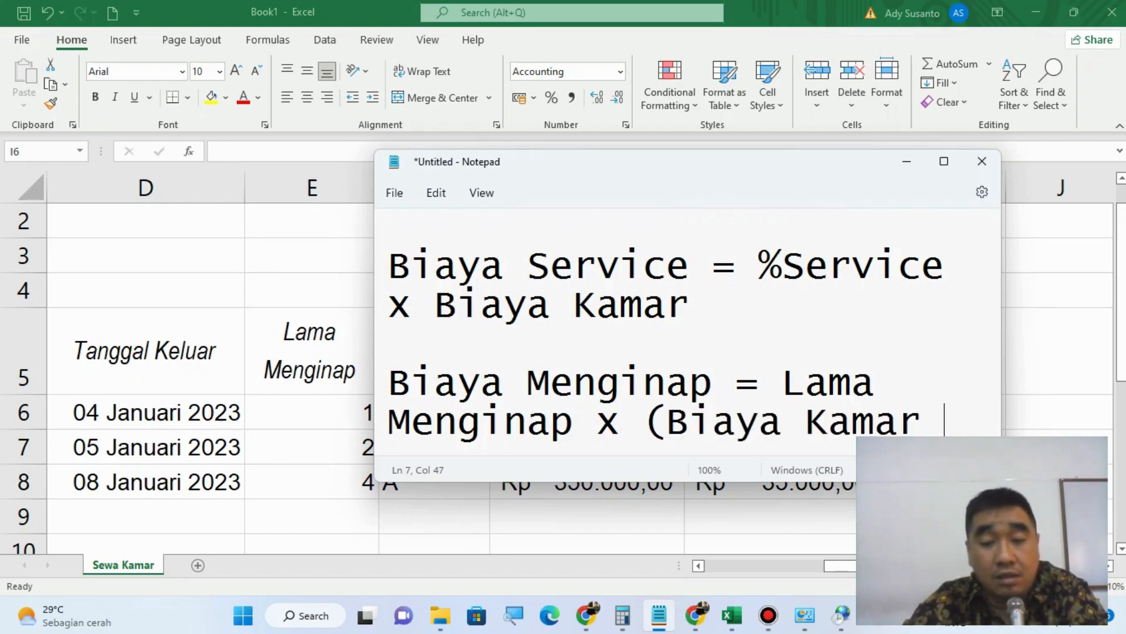
type(" + Bia")
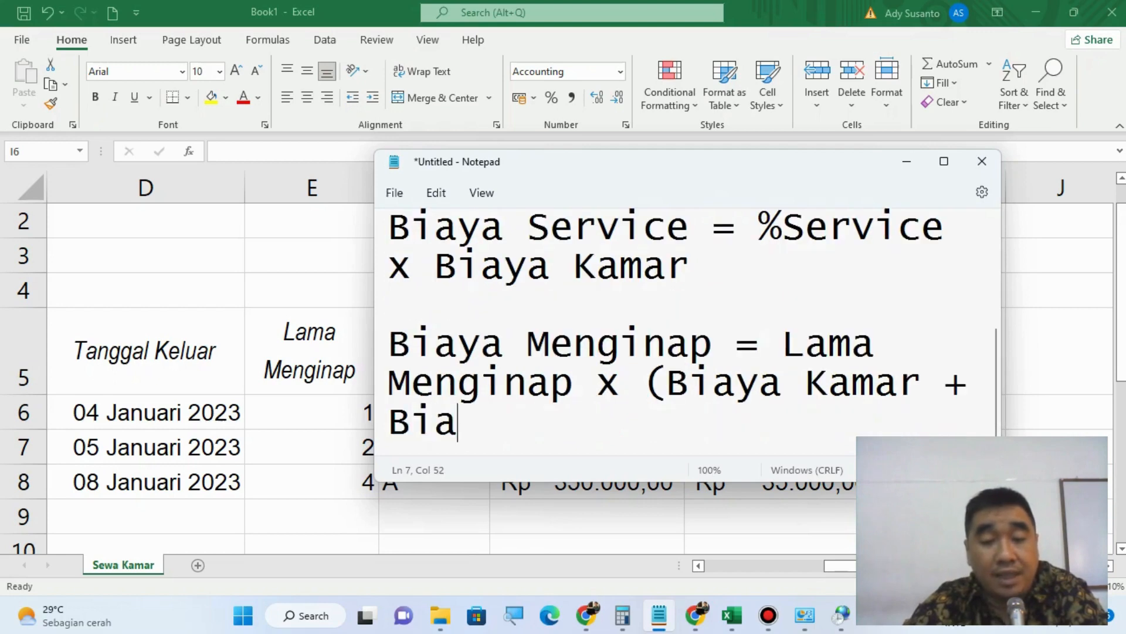
type("ya Sewa)")
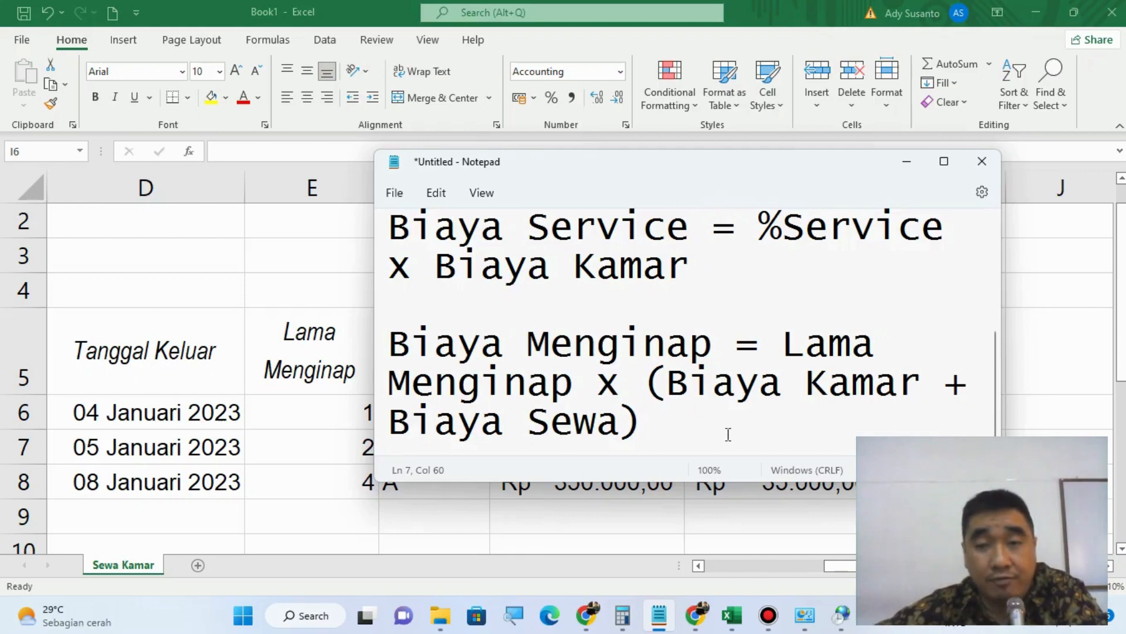
Step: Switch to Excel and begin the Biaya Menginap formula in I6 with =E6*, checking it against the Notepad note
left_click(770, 12)
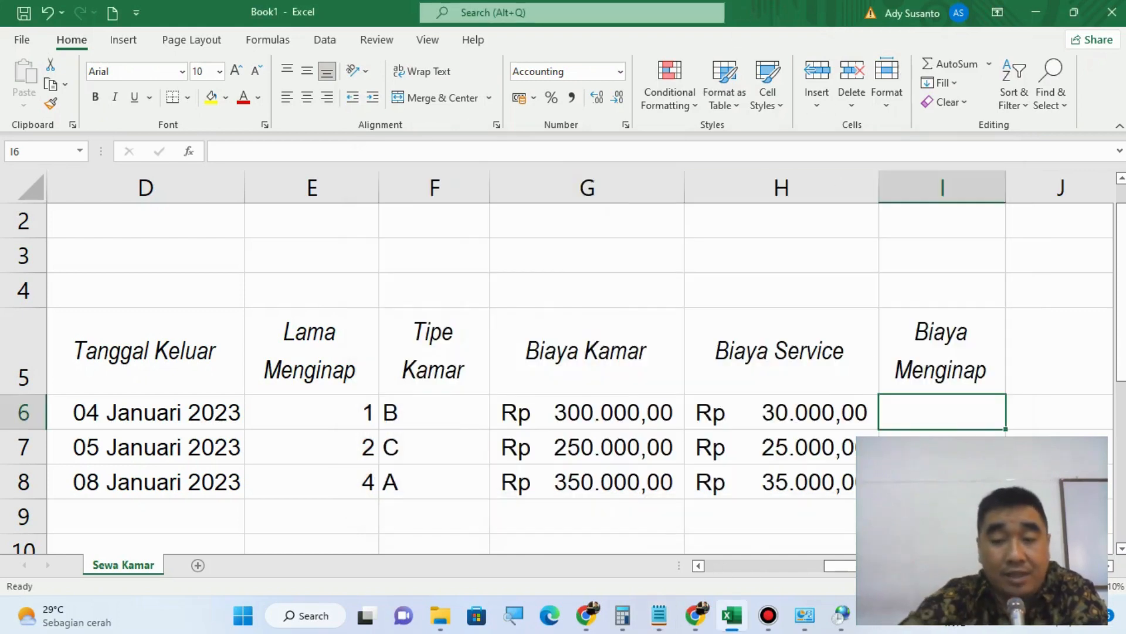
type("=")
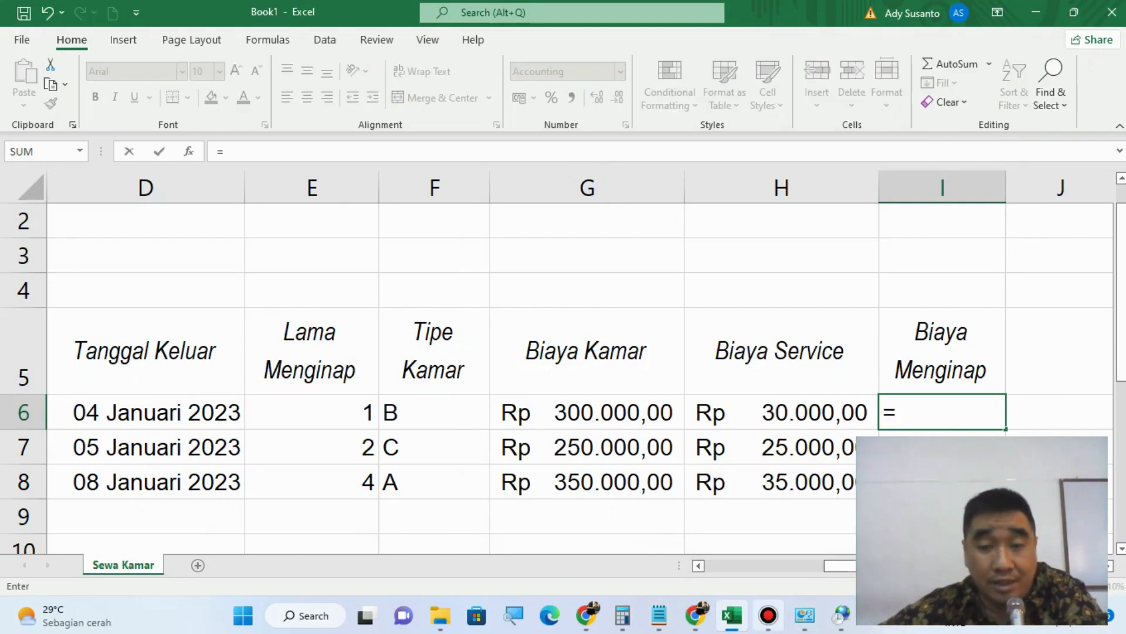
left_click(659, 615)
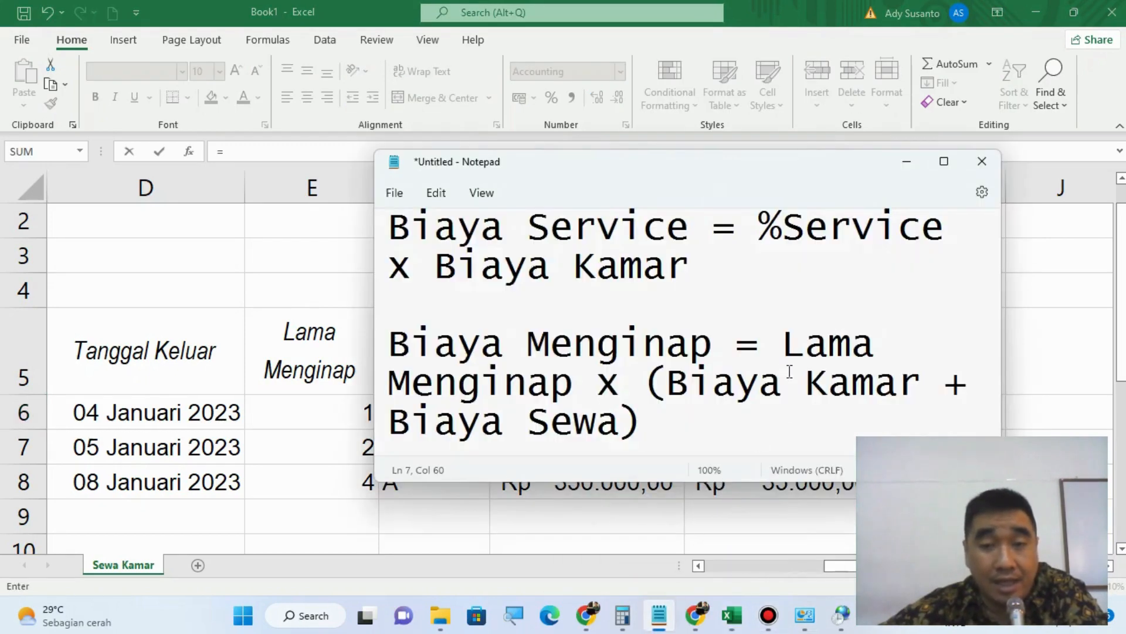
left_click(786, 13)
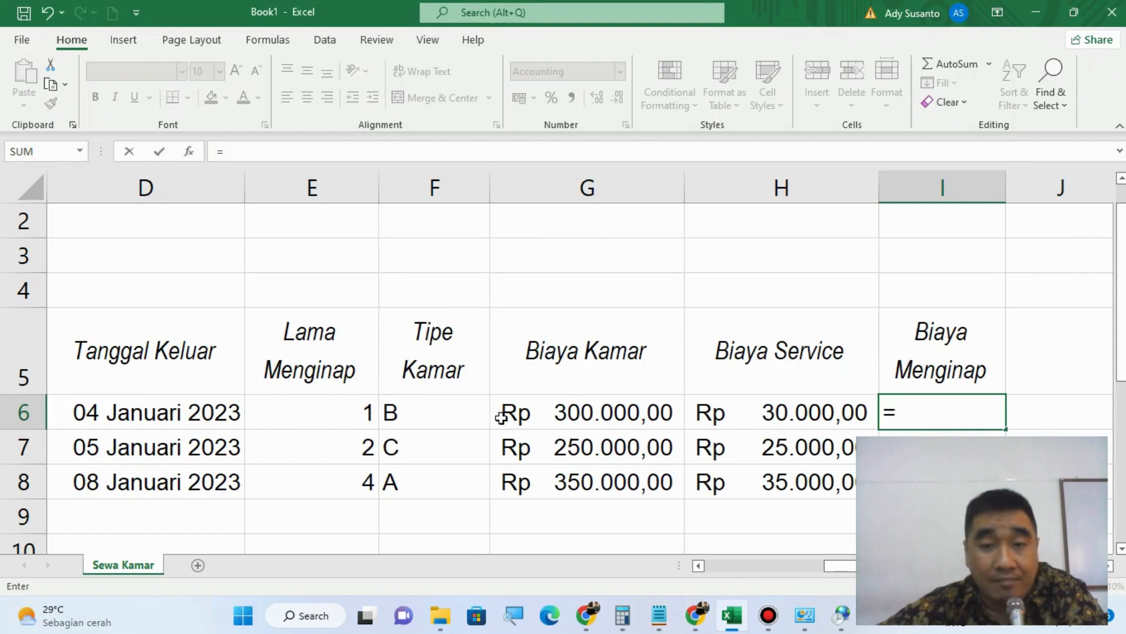
left_click(323, 418)
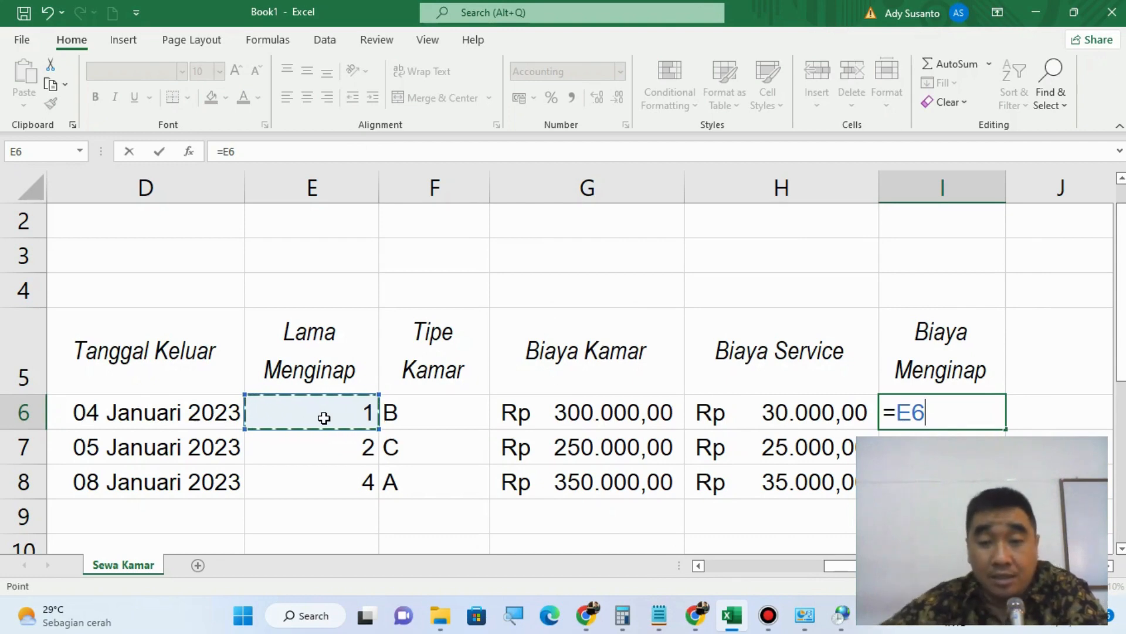
left_click(661, 614)
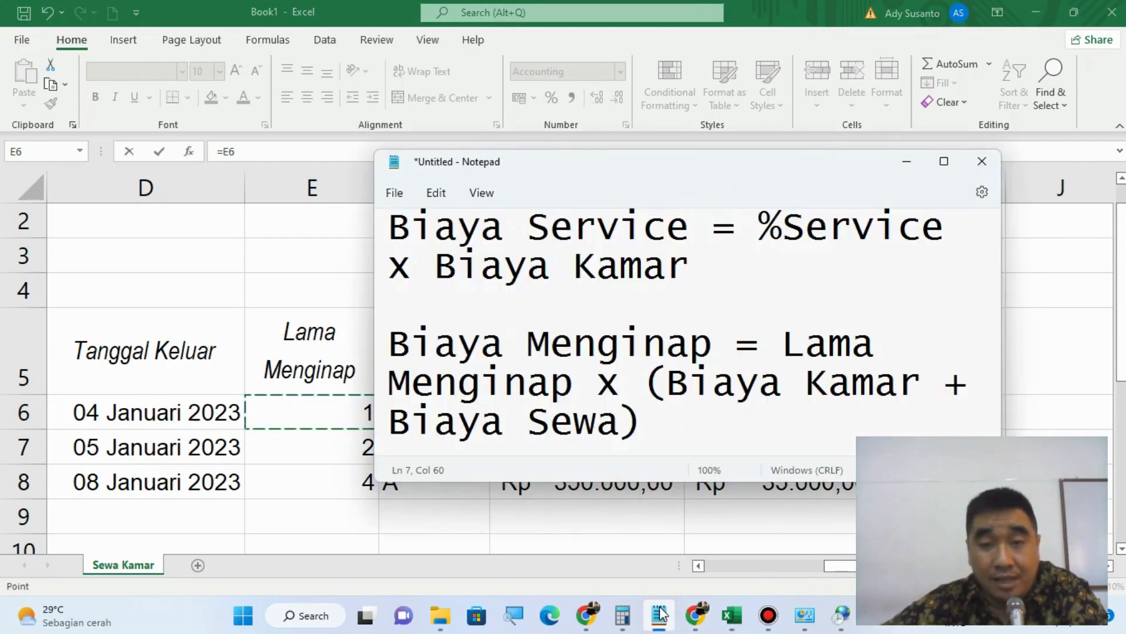
left_click(660, 614)
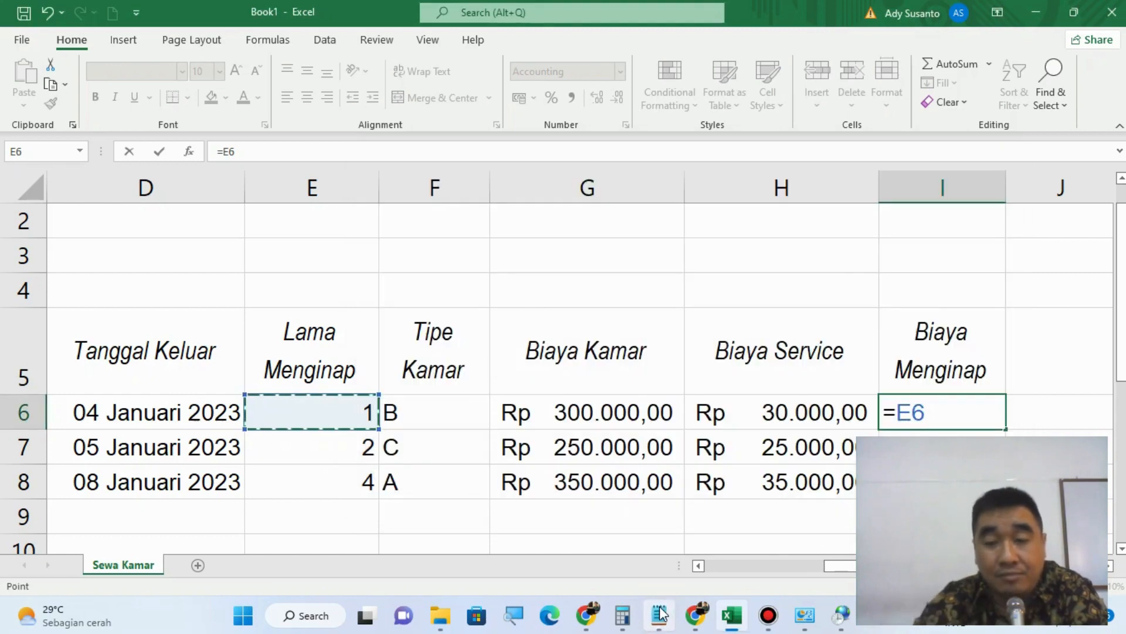
type("*")
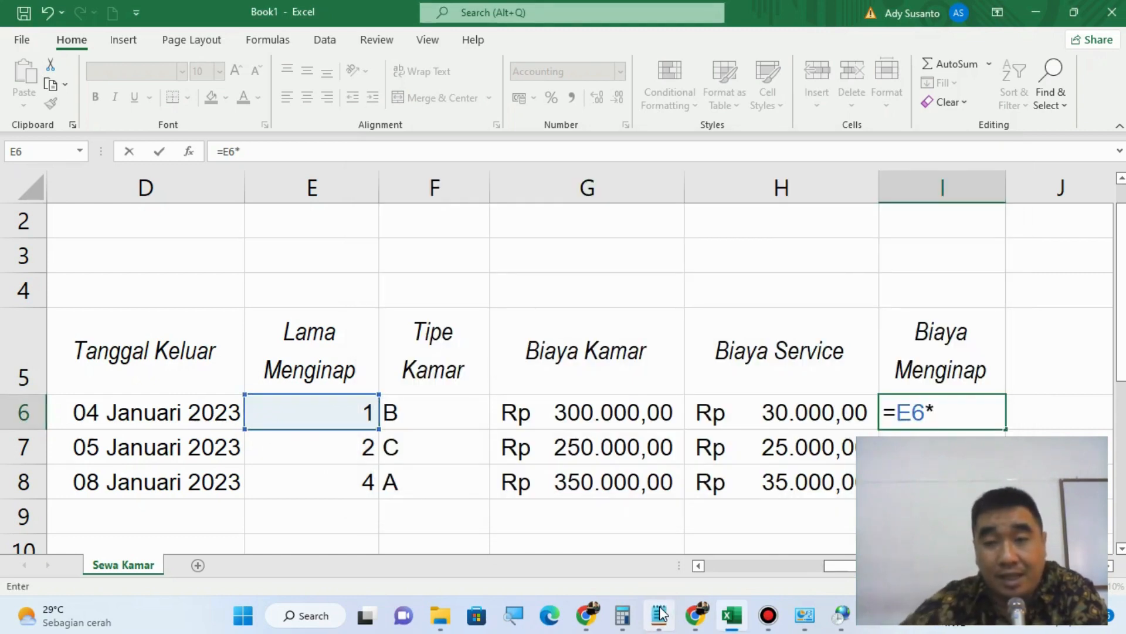
Step: Extend the I6 formula with an opening parenthesis and the Biaya Kamar cell, making it =E6*(G6+, after consulting the note
left_click(661, 613)
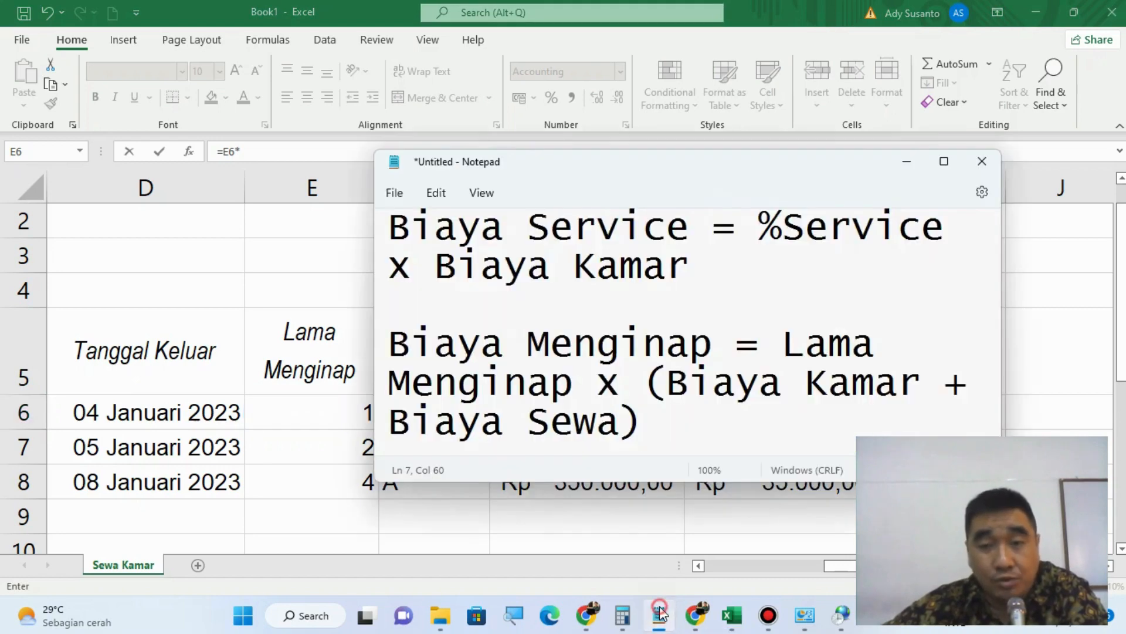
left_click(660, 613)
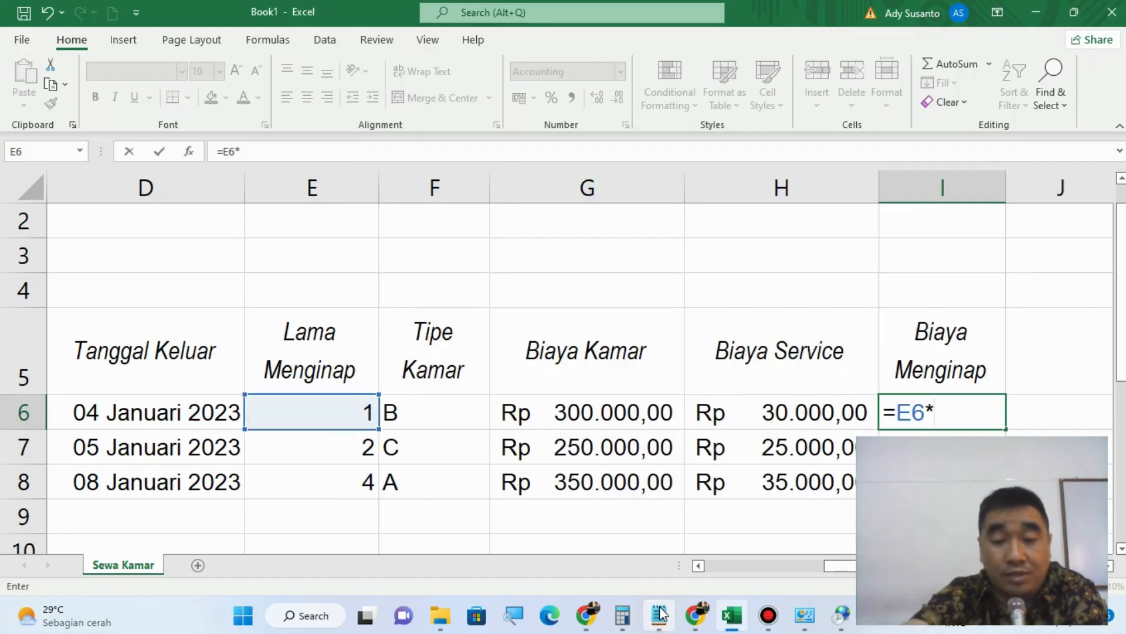
type("(")
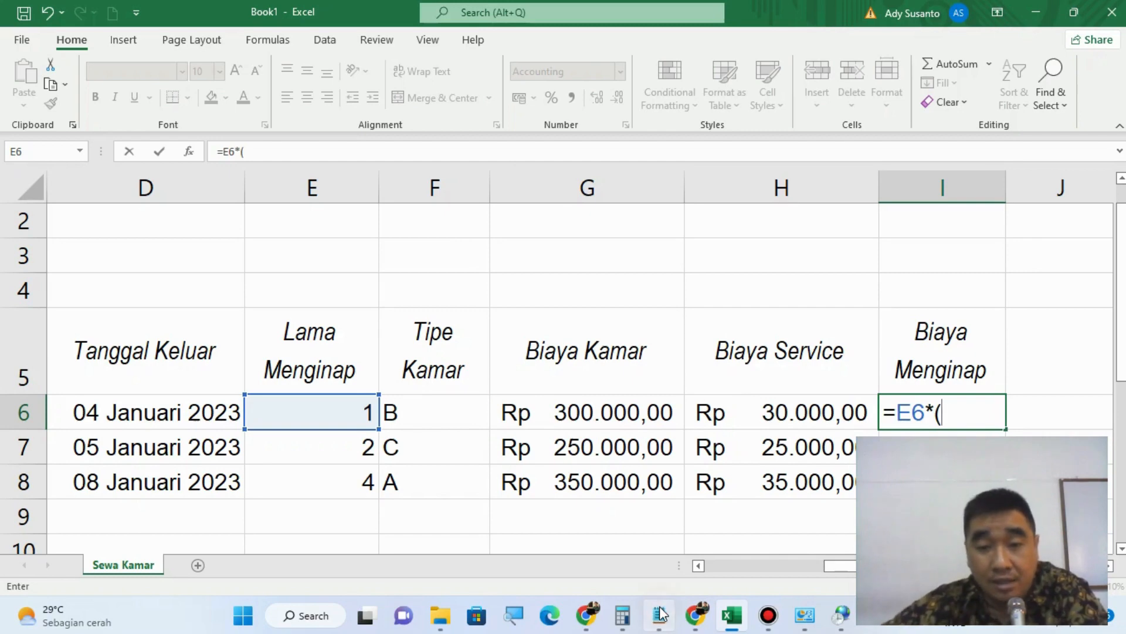
left_click(661, 614)
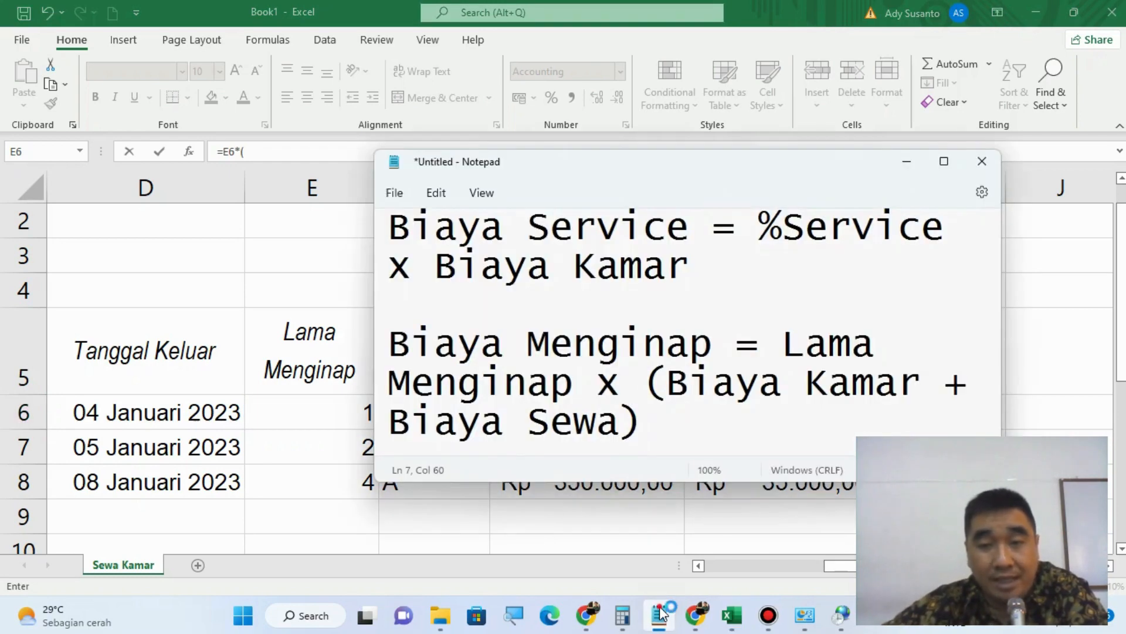
left_click(661, 613)
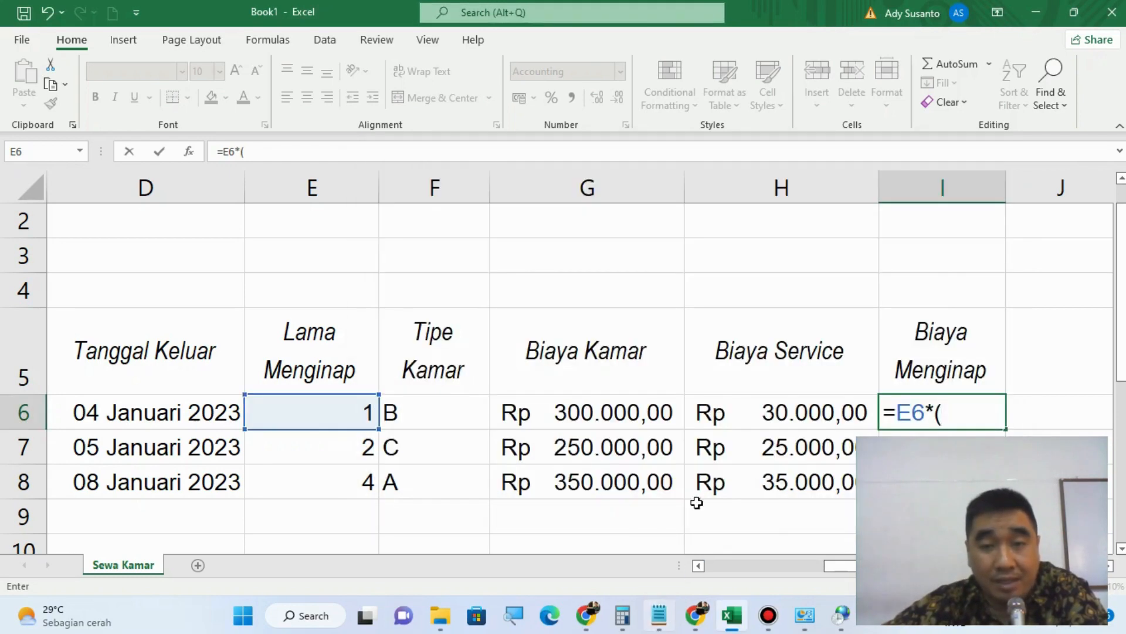
left_click(580, 411)
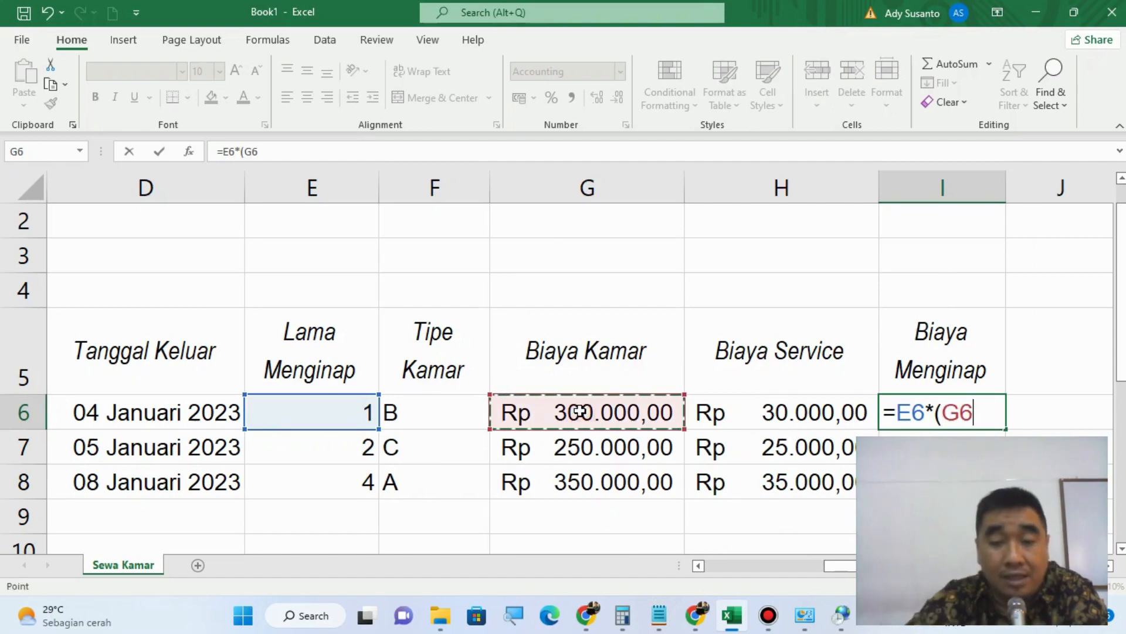
type("+")
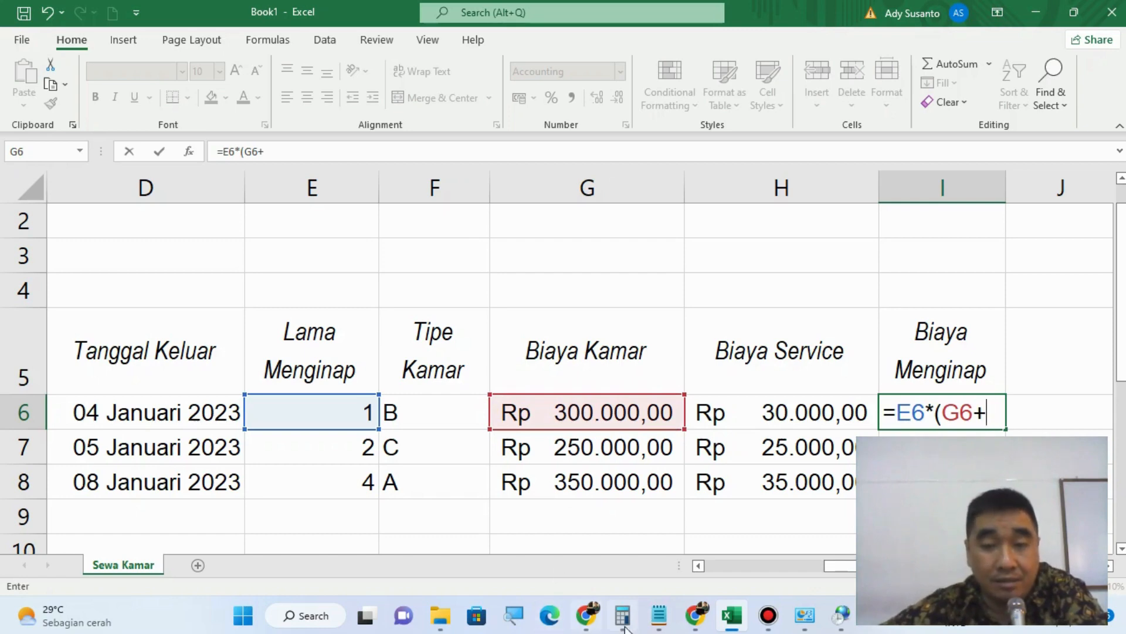
Step: Switch to Notepad and correct "Biaya Sewa" to "Biaya Service" in the Biaya Menginap note
left_click(656, 618)
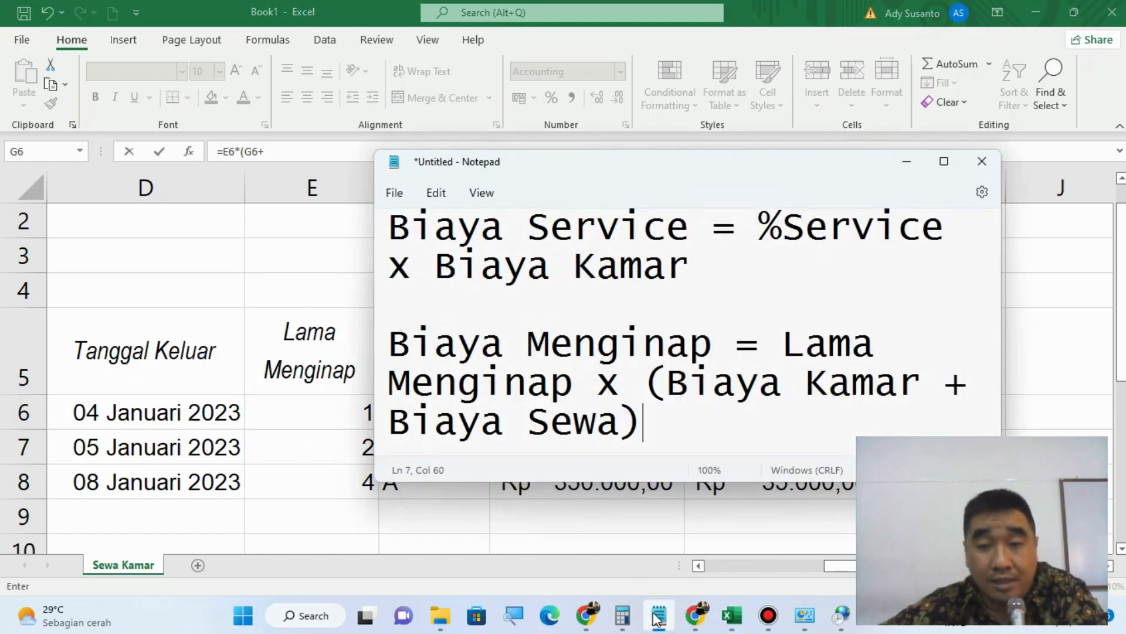
left_click(656, 618)
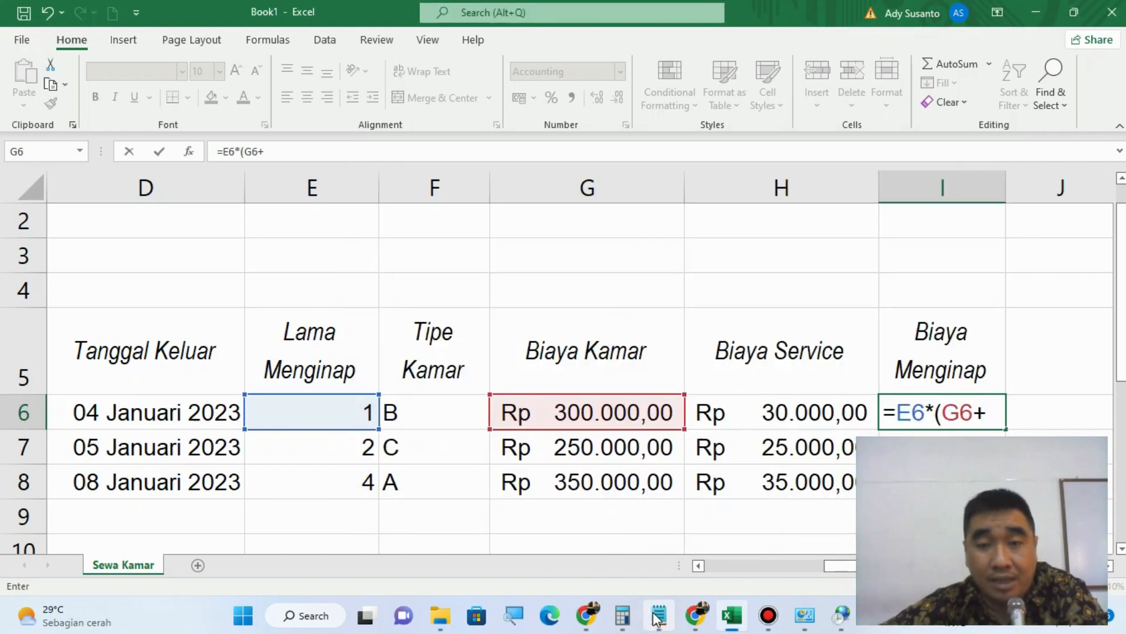
left_click(656, 618)
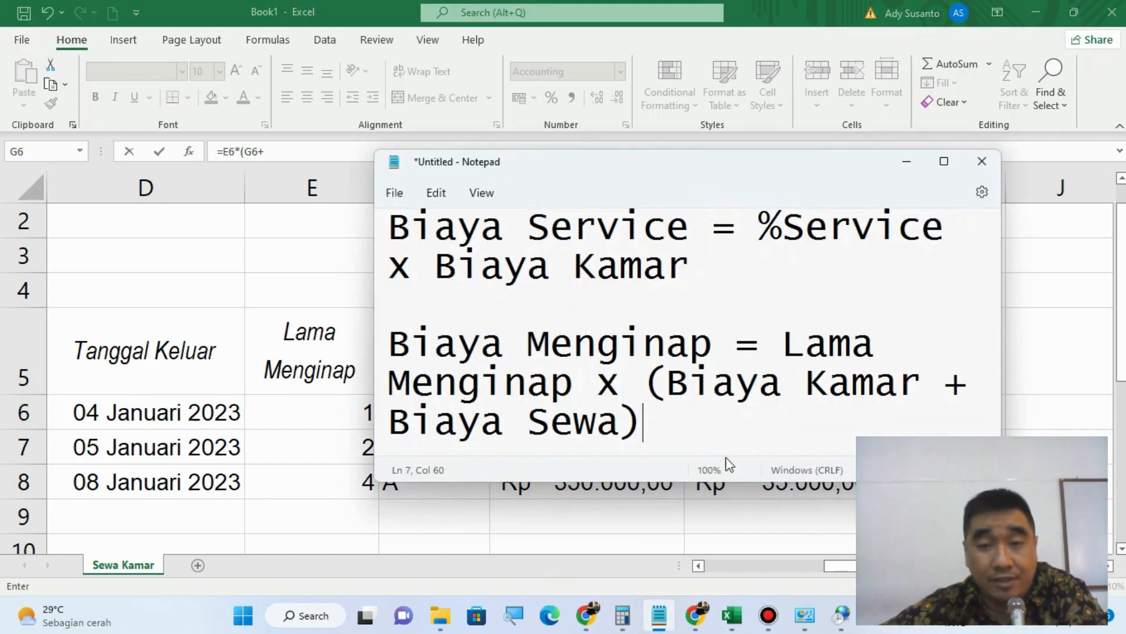
left_click(620, 421)
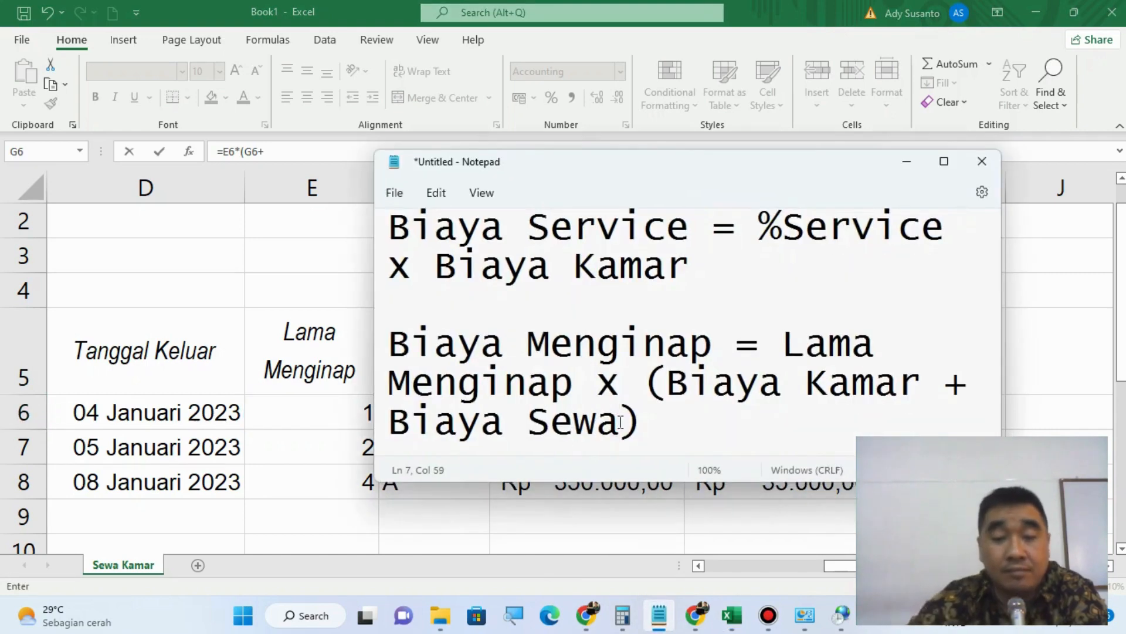
key("BackSpace")
key("BackSpace")
type("vice")
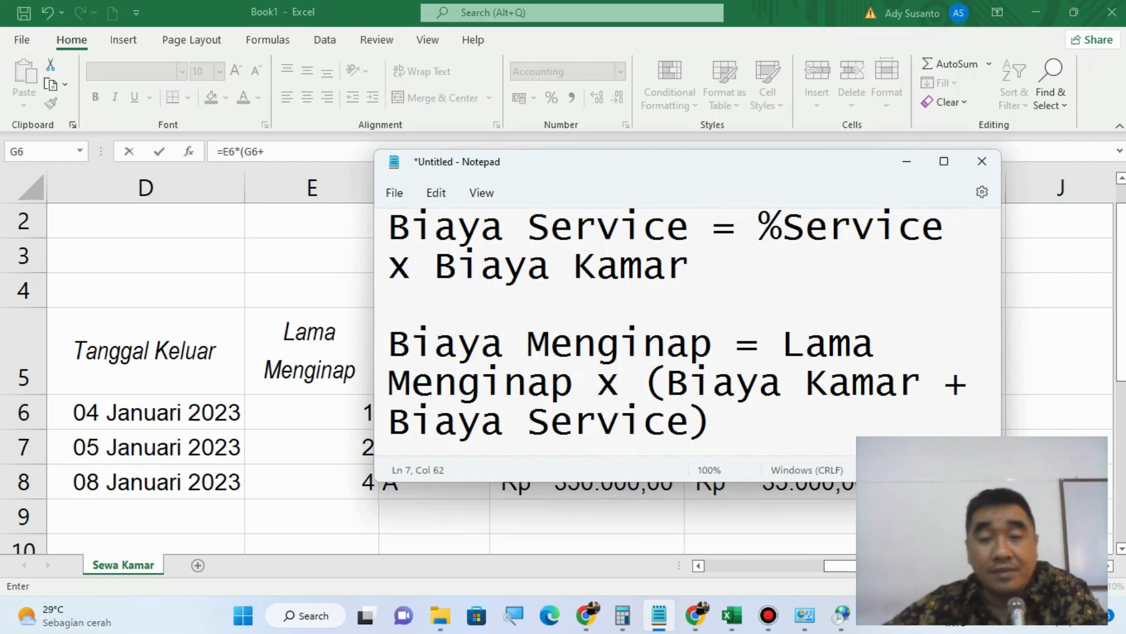
Step: Switch to Excel and complete the Biaya Menginap formula in I6 as =E6*(G6+H6), checking it against the Notepad note
left_click(770, 7)
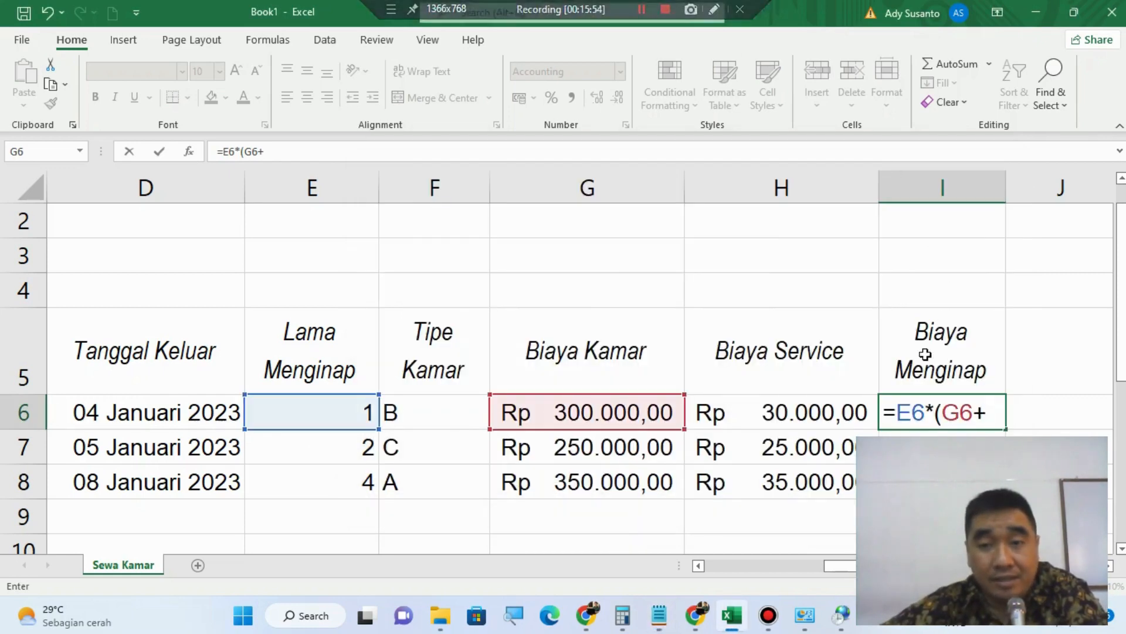
left_click(786, 415)
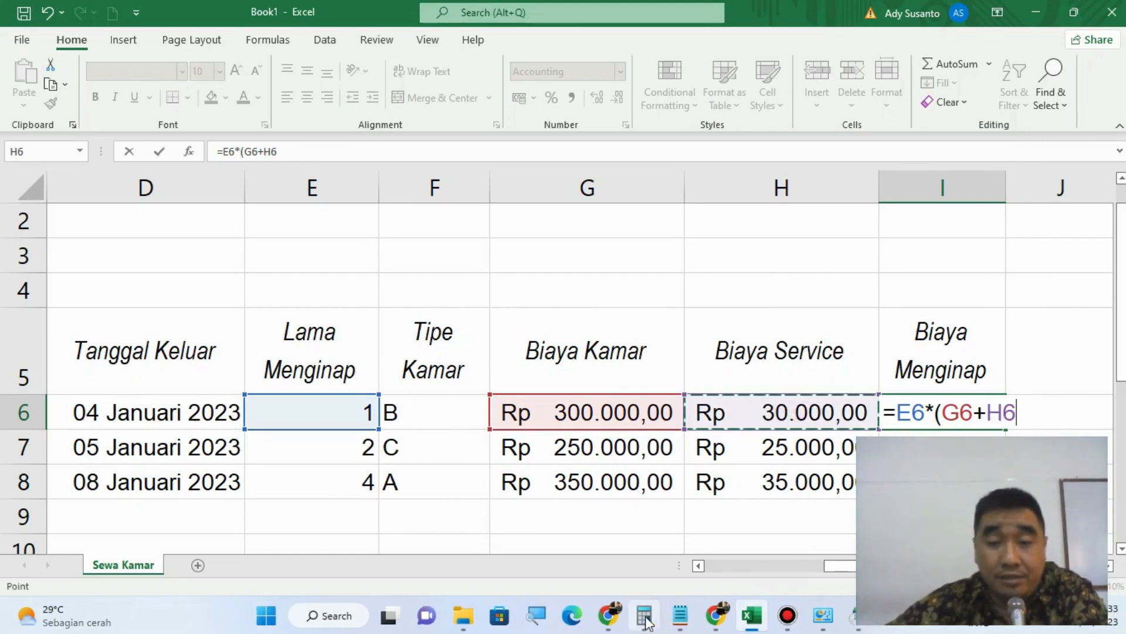
left_click(680, 620)
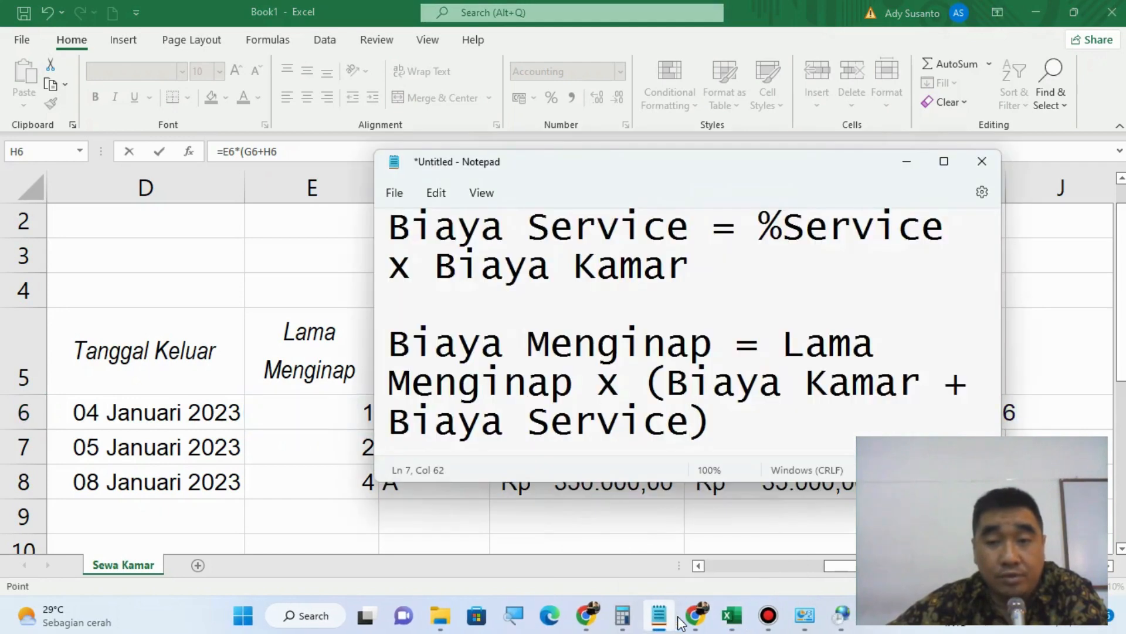
left_click(683, 620)
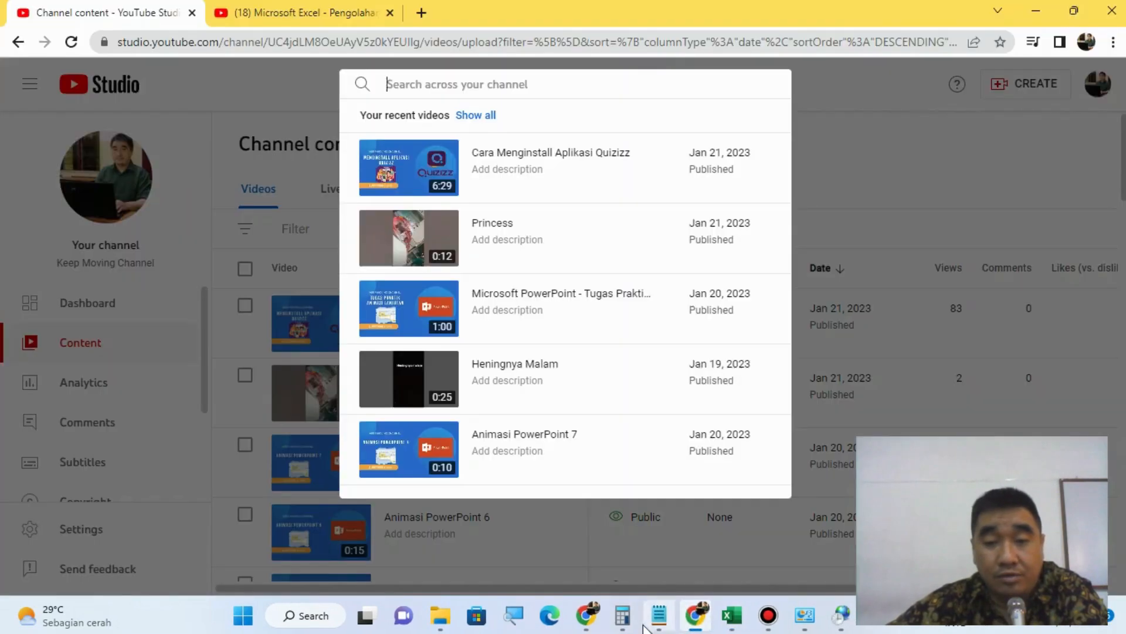
left_click(650, 623)
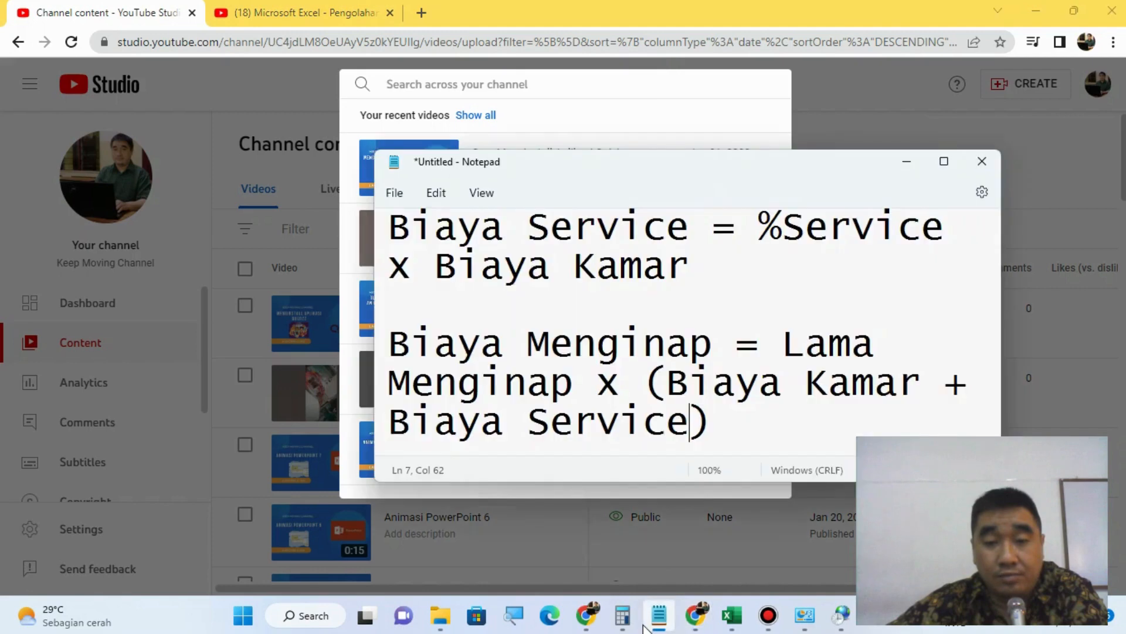
left_click(732, 616)
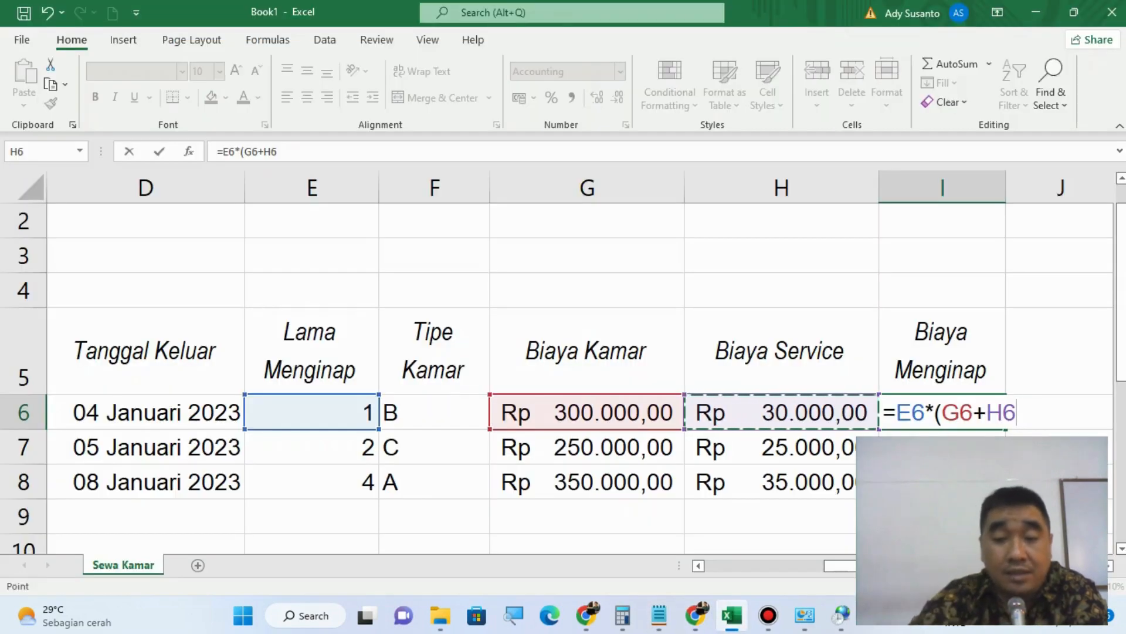
type(")")
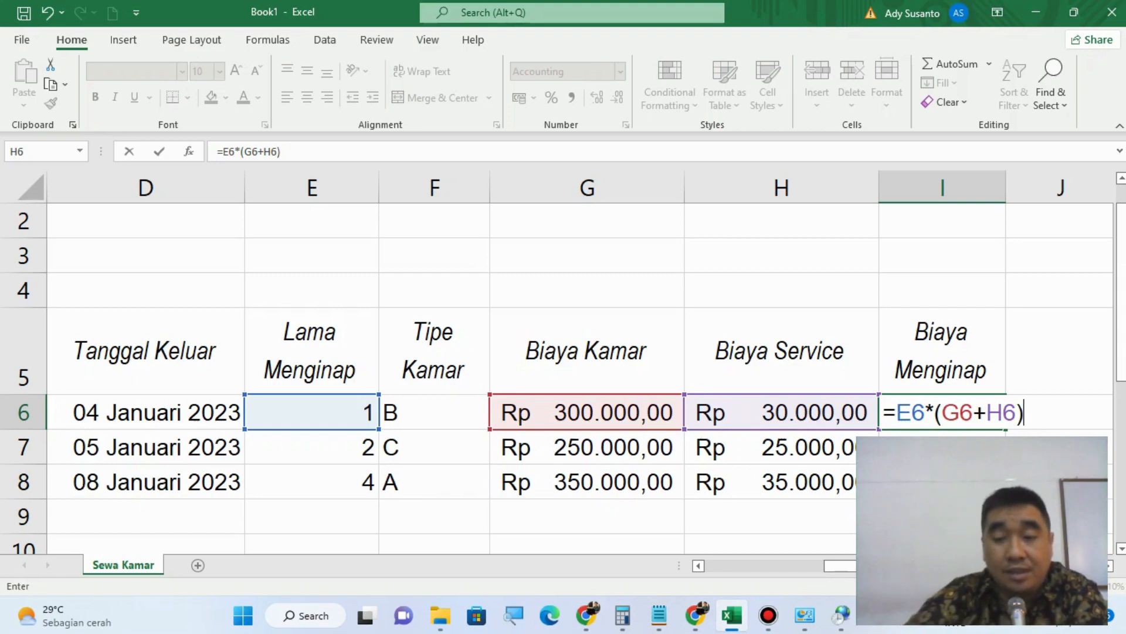
key("Return")
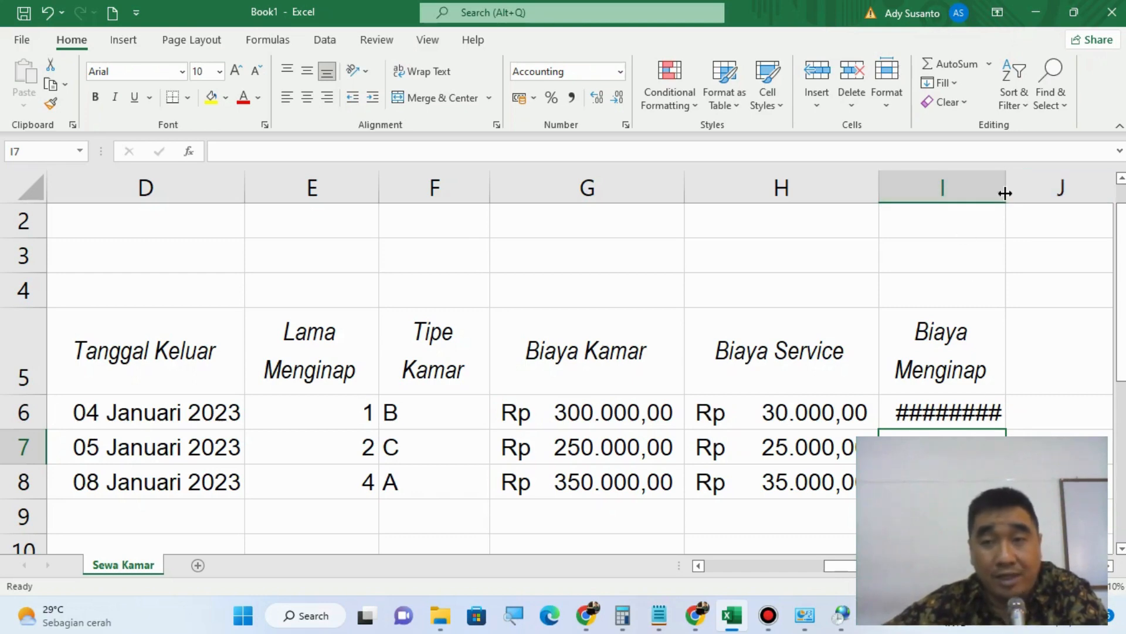
Step: Copy the Biaya Menginap formula from I6 down to I8 and widen column I to fit the amounts
left_click_drag(1005, 193, 1067, 193)
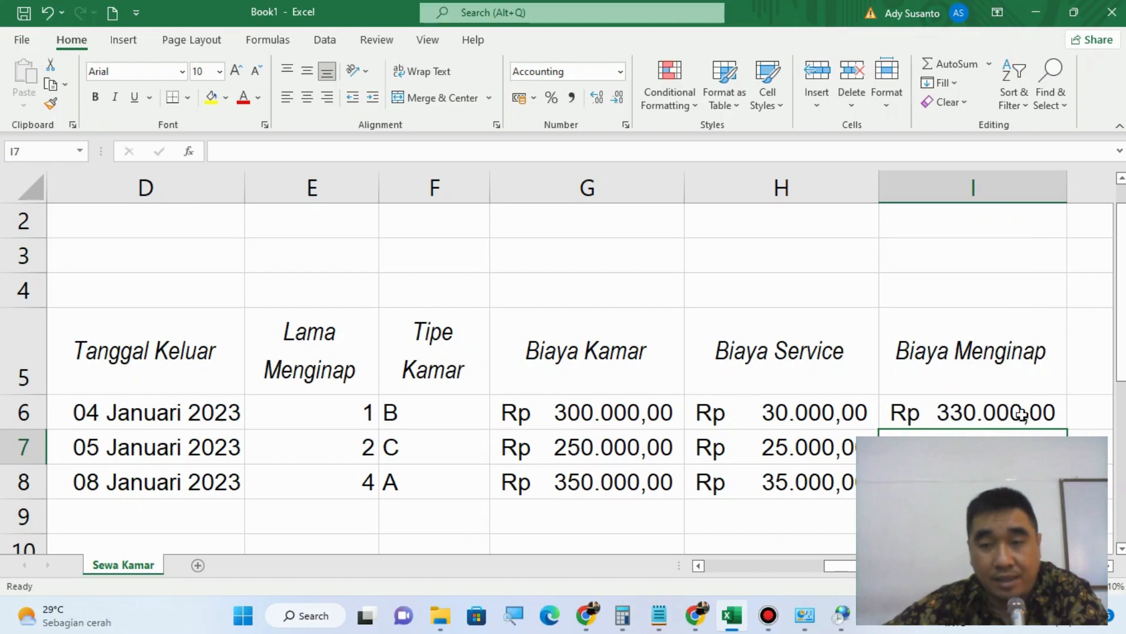
left_click(992, 413)
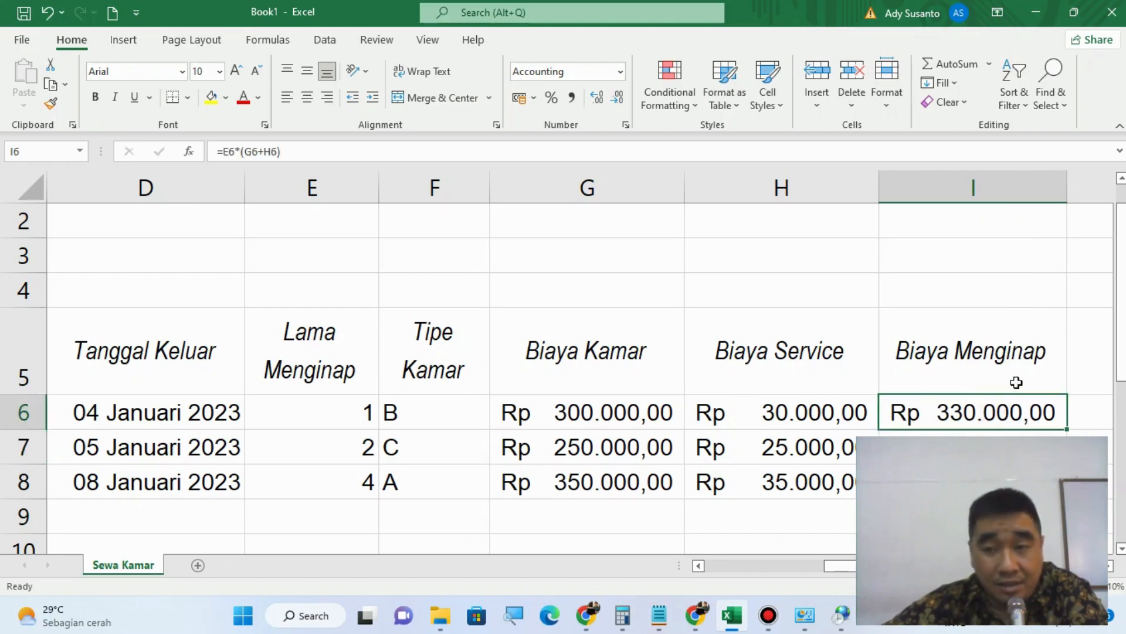
left_click_drag(1065, 430, 1066, 484)
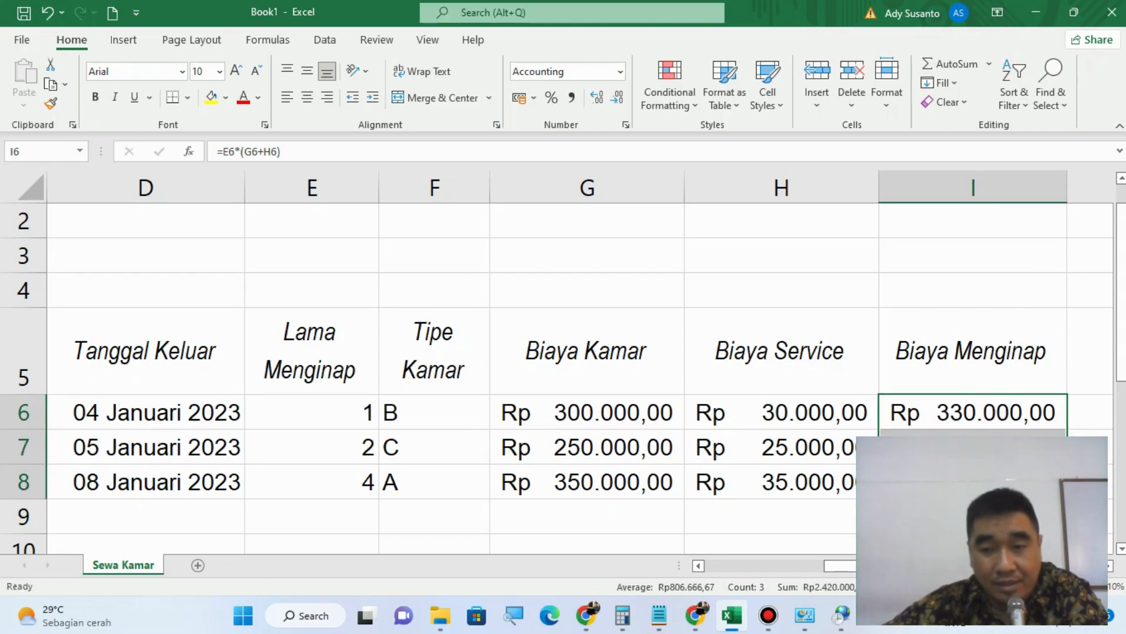
left_click_drag(1063, 192, 1084, 193)
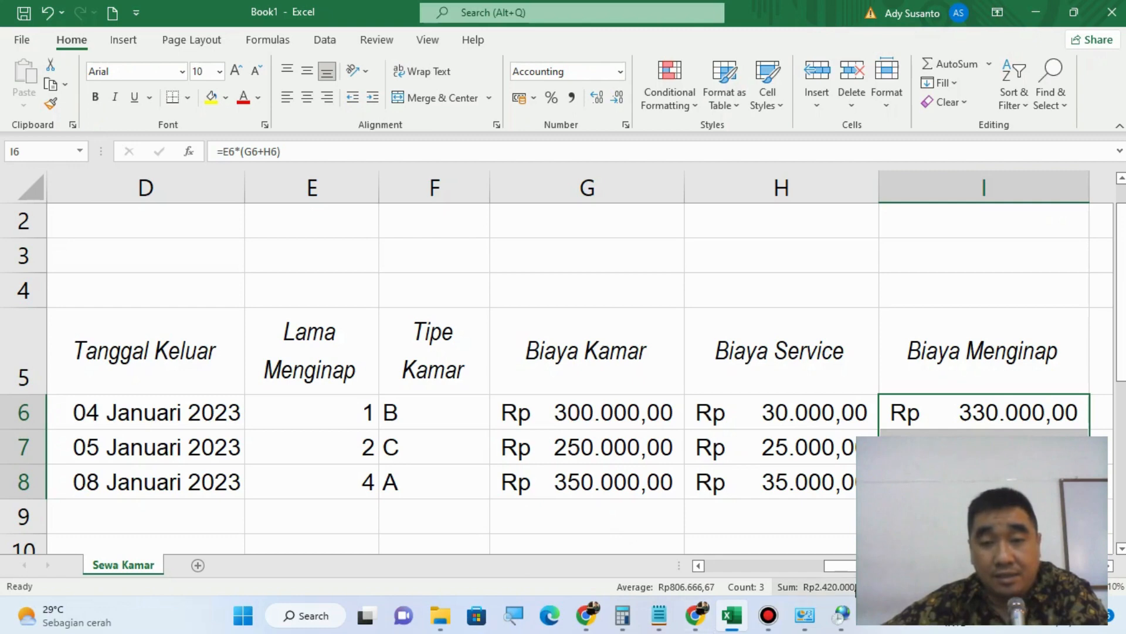
Step: Examine the relative references in the Lama Menginap formulas from E6 to E8
mouse_move(839, 566)
left_mouse_down()
mouse_move(769, 578)
mouse_move(842, 574)
left_mouse_up()
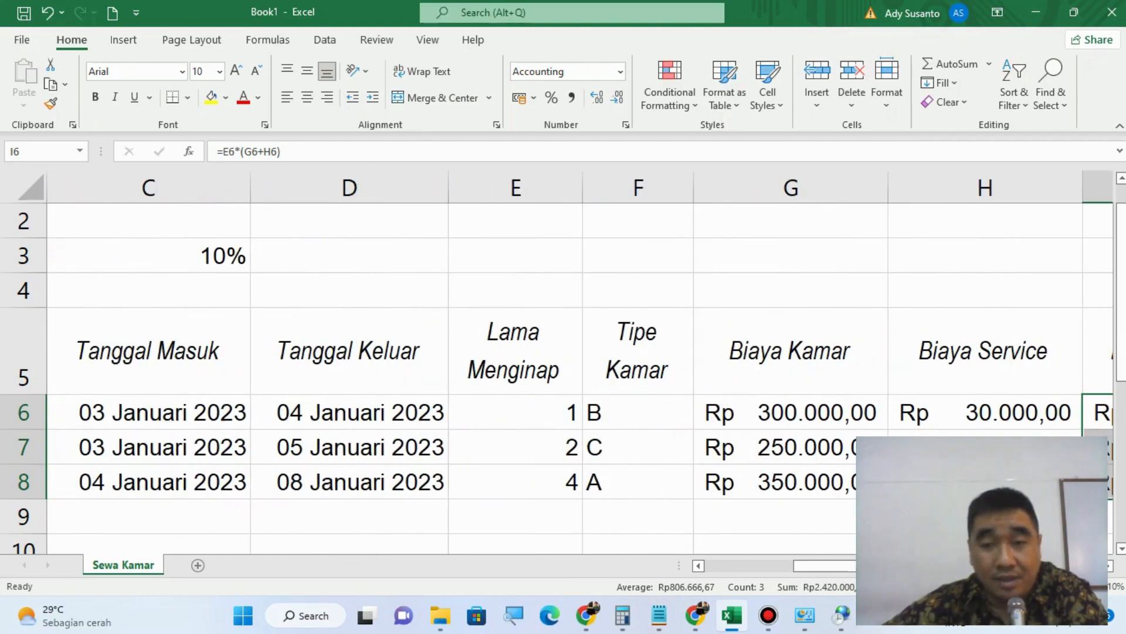
left_click(481, 406)
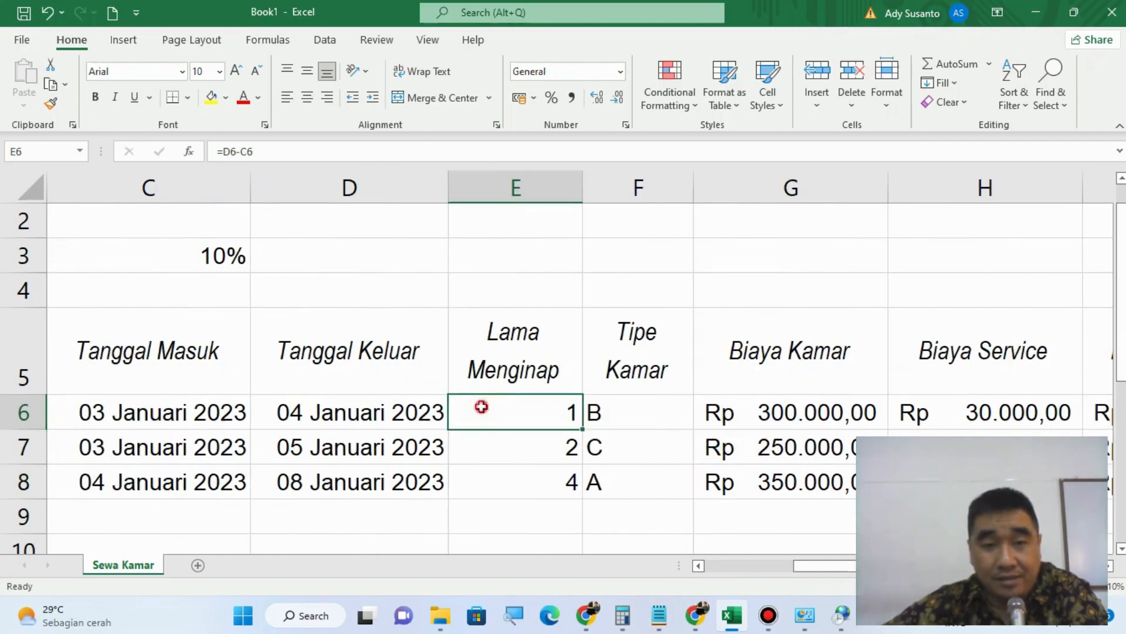
double_click(482, 406)
left_click(561, 416)
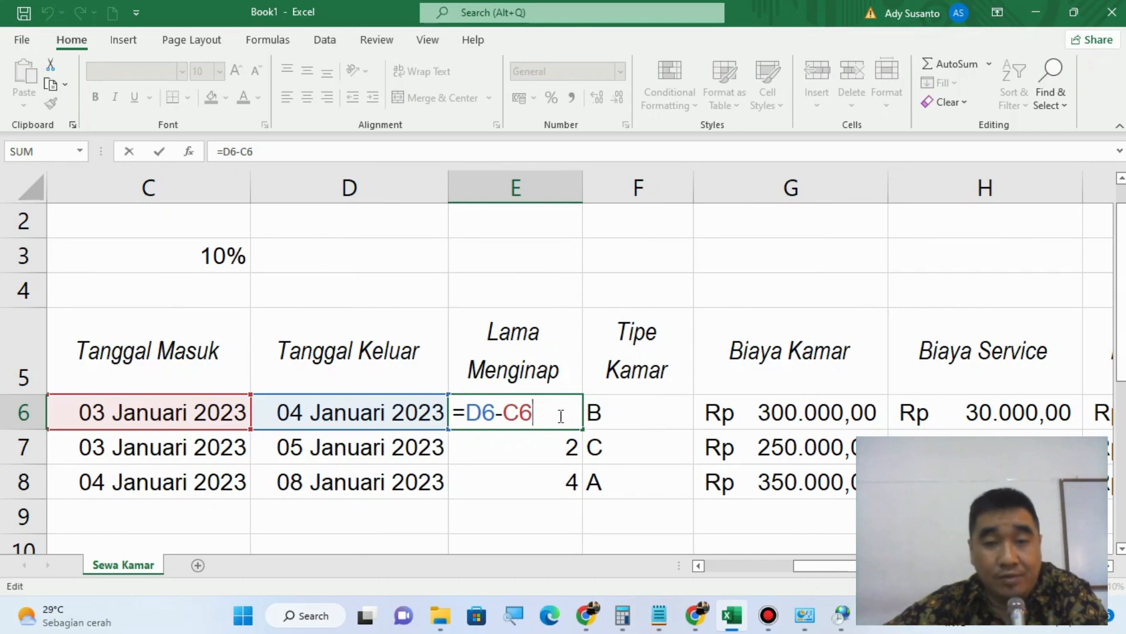
double_click(534, 444)
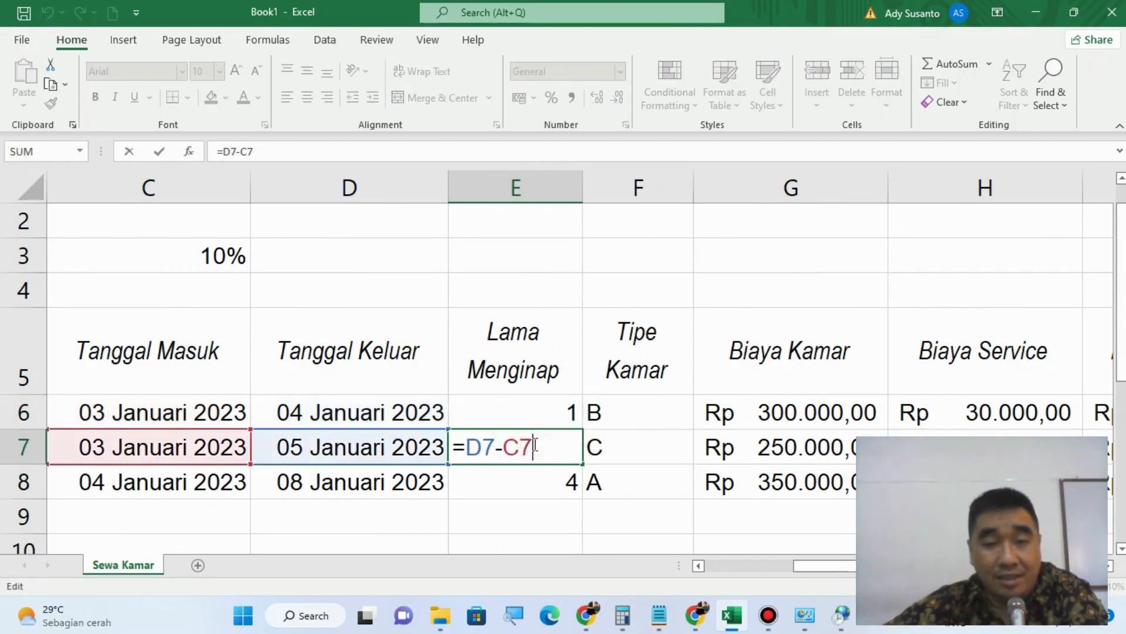
double_click(550, 473)
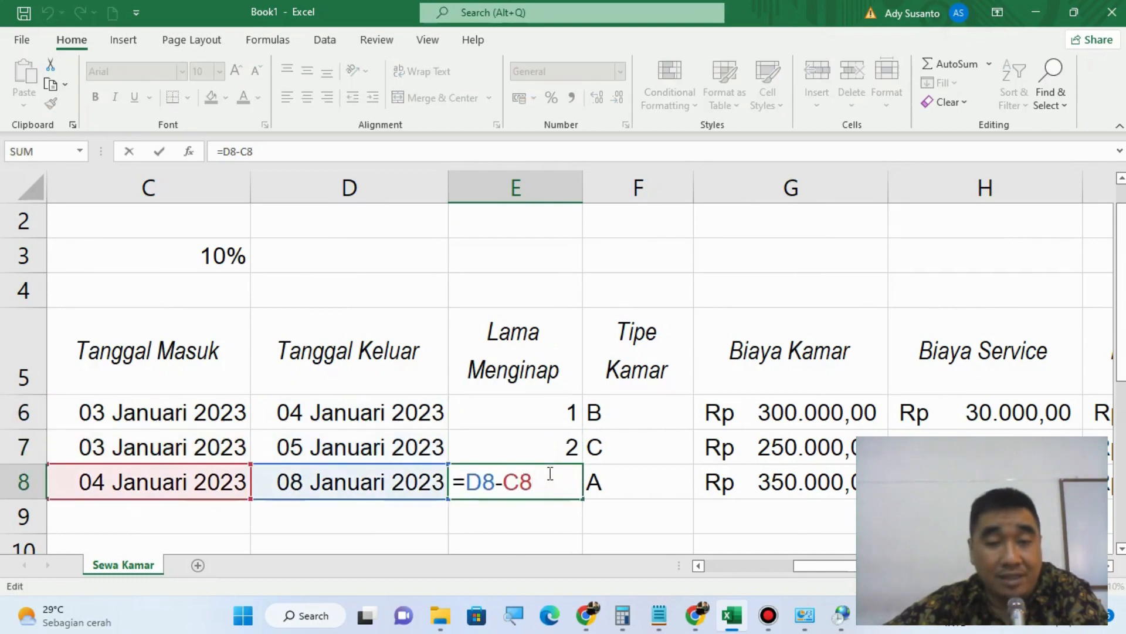
left_click(556, 411)
double_click(554, 410)
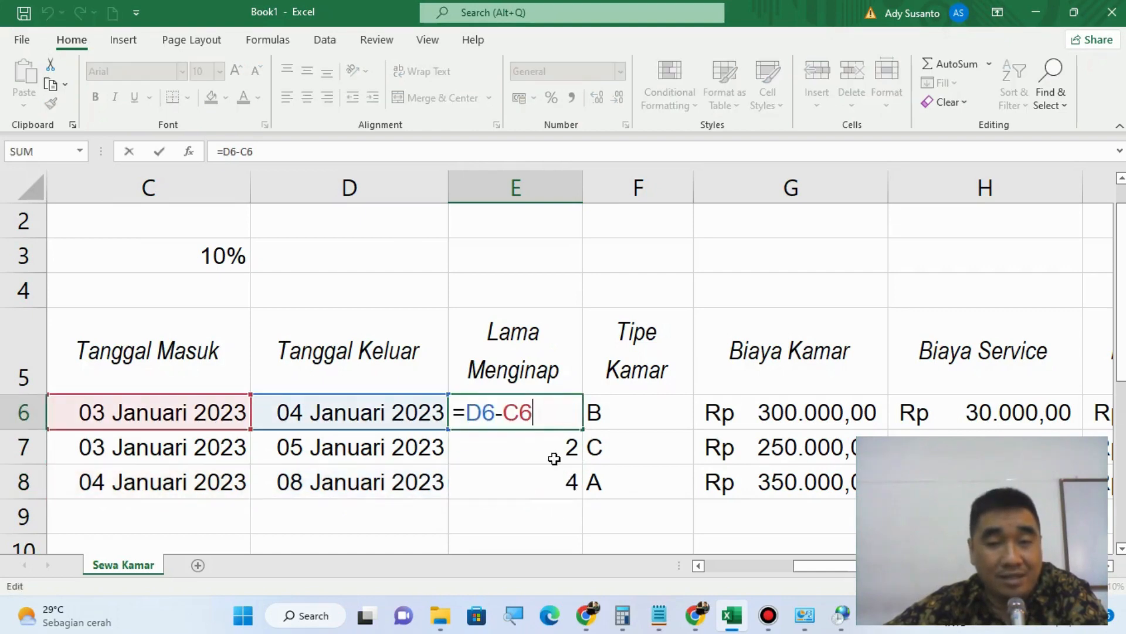
double_click(553, 448)
double_click(549, 490)
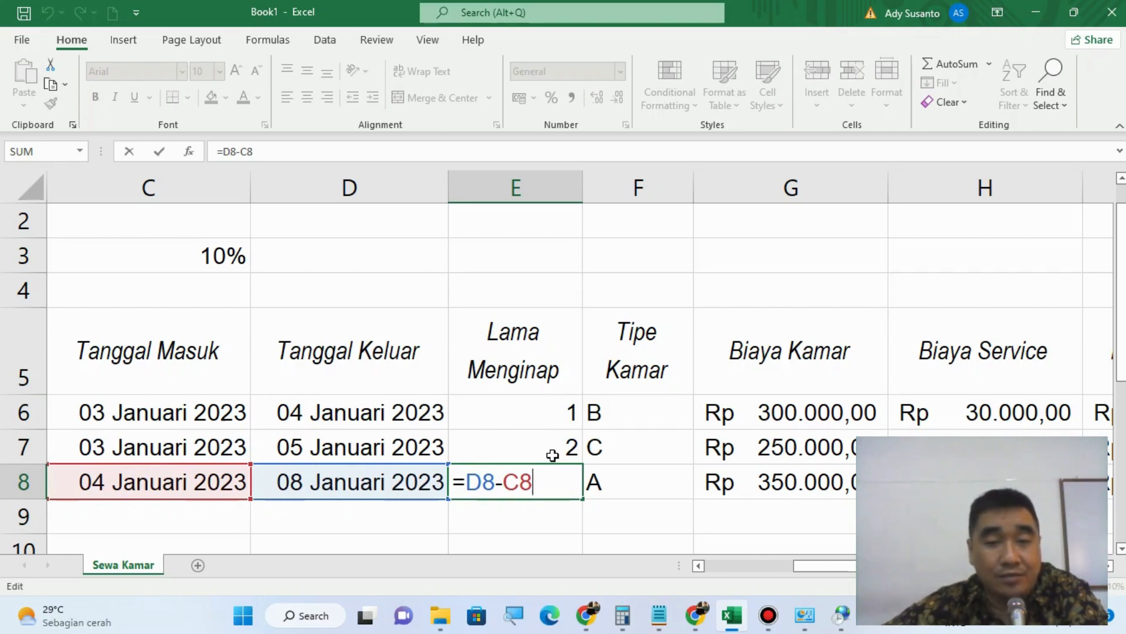
left_click(559, 404)
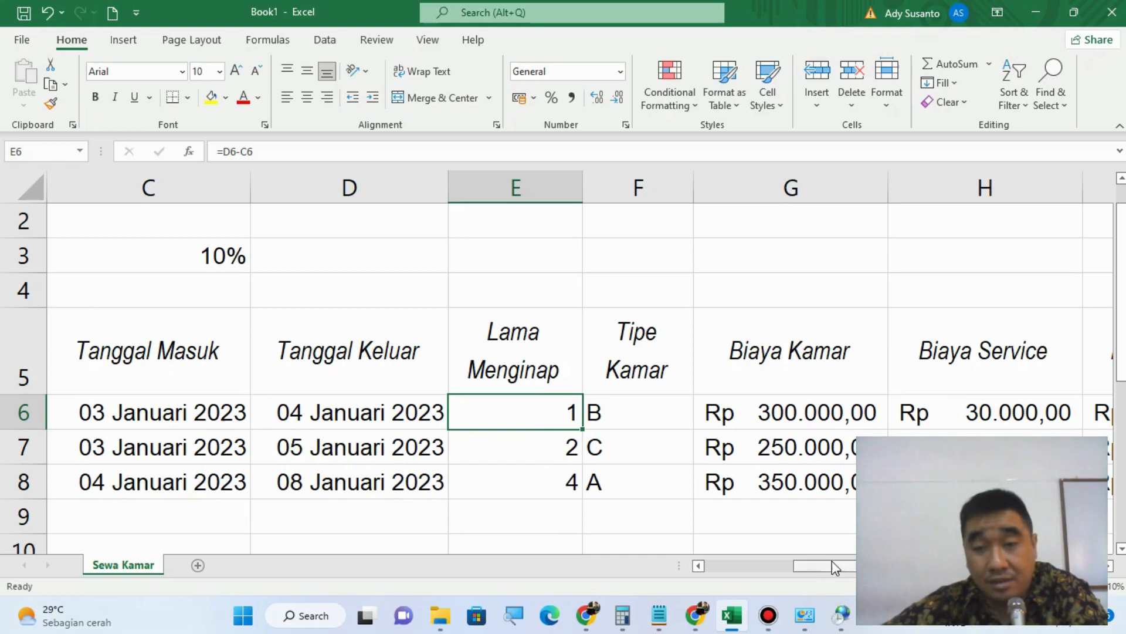
Step: Examine the Biaya Service formulas from H6 to H8, comparing the absolute $C$3 reference with the relative Biaya Kamar reference
left_click_drag(832, 561, 877, 564)
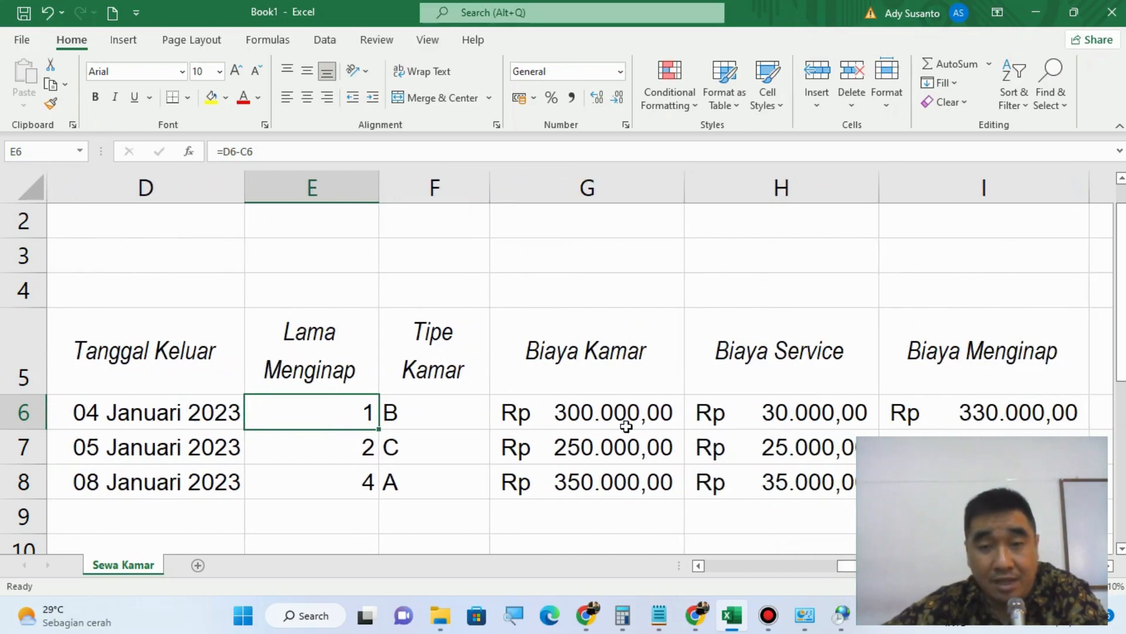
double_click(814, 413)
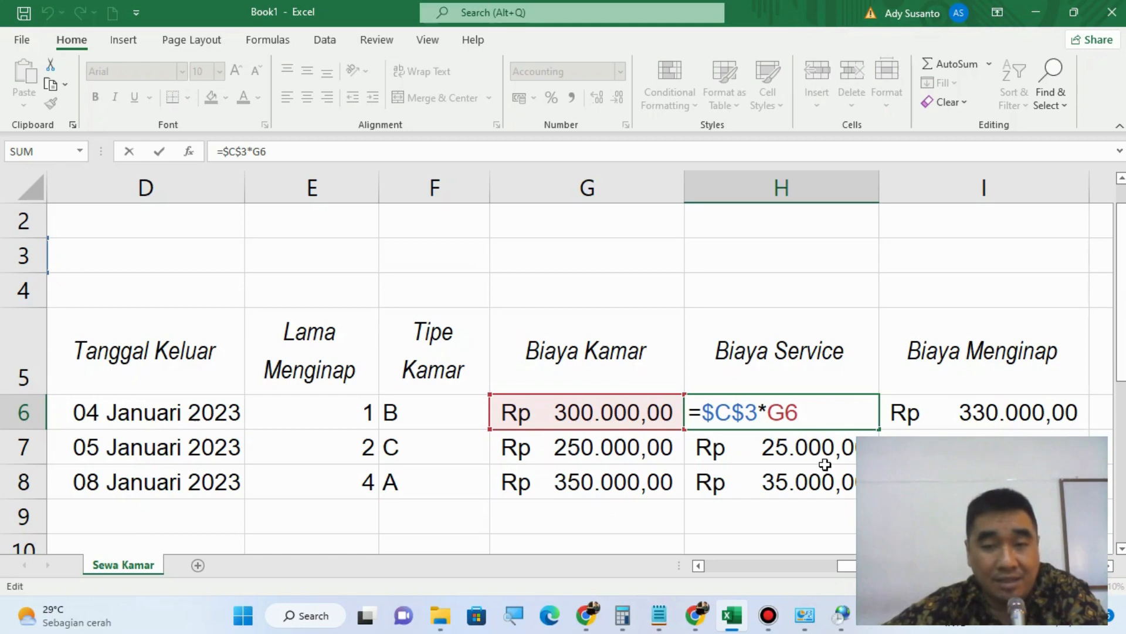
double_click(782, 450)
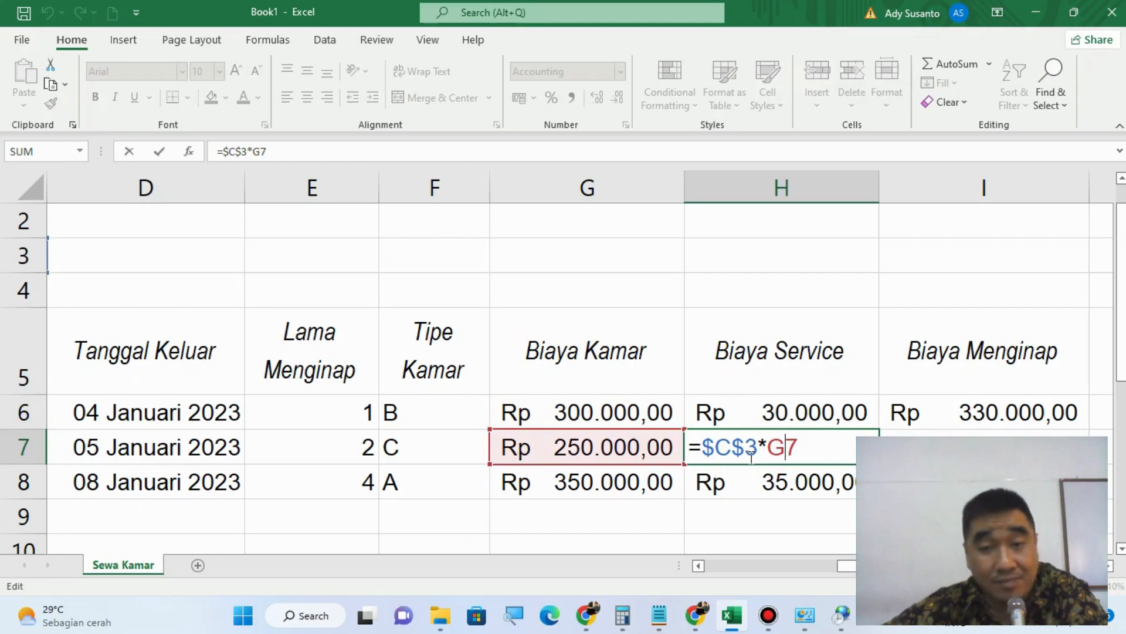
double_click(817, 483)
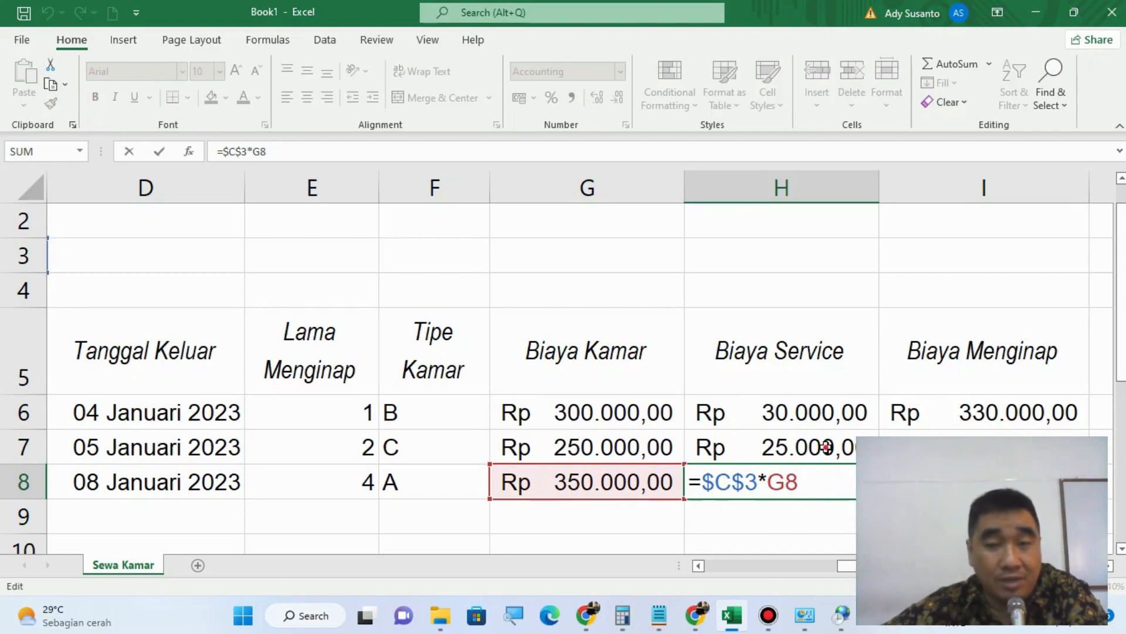
left_click(826, 447)
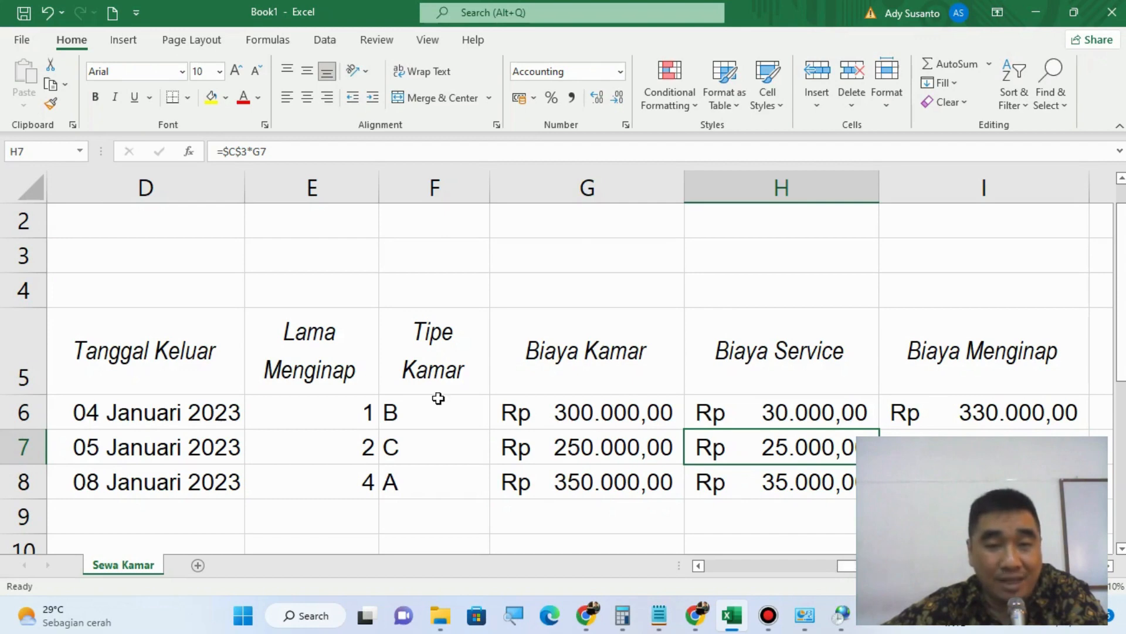
Step: Recheck how the date references shift row by row in the Lama Menginap formulas
left_click_drag(865, 564, 722, 561)
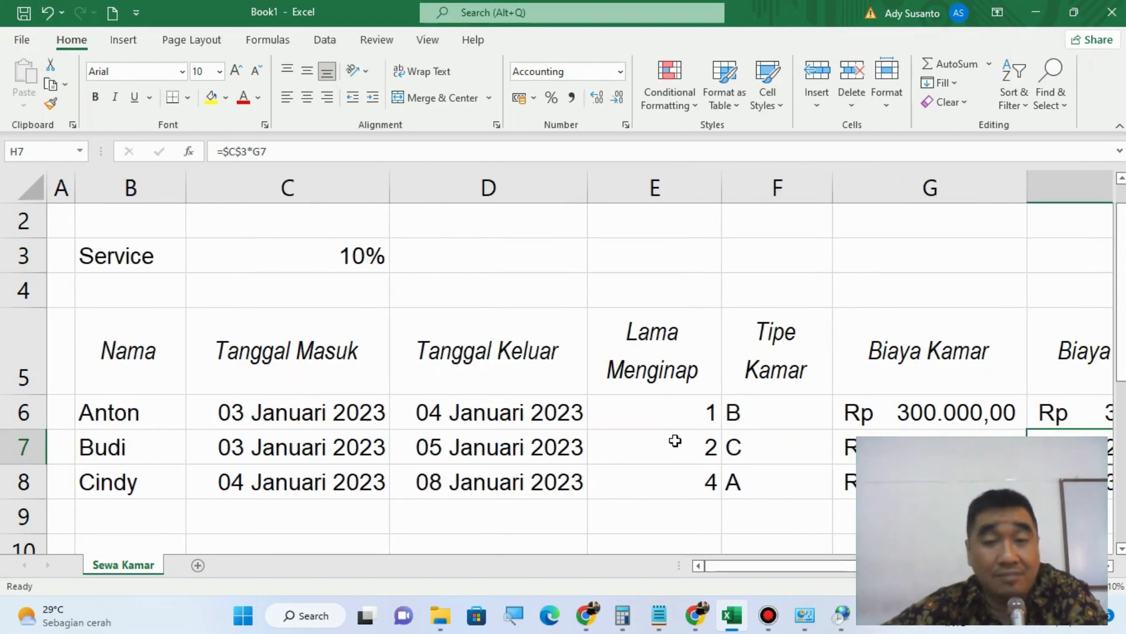
double_click(657, 401)
left_click(683, 455)
double_click(684, 454)
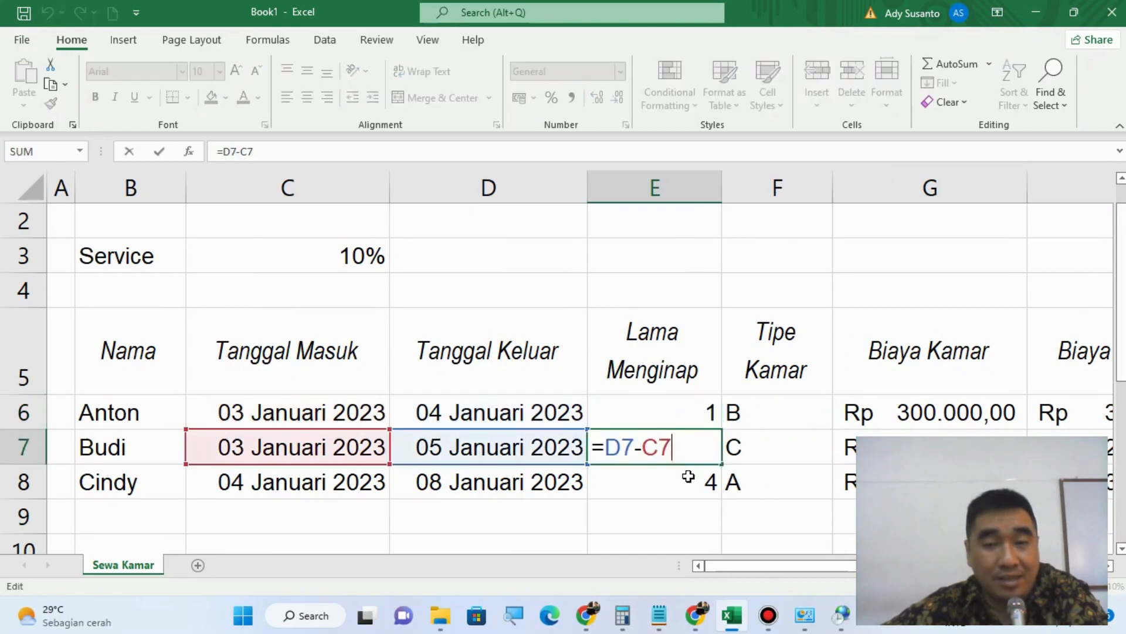
left_click(686, 474)
double_click(689, 477)
left_click(667, 507)
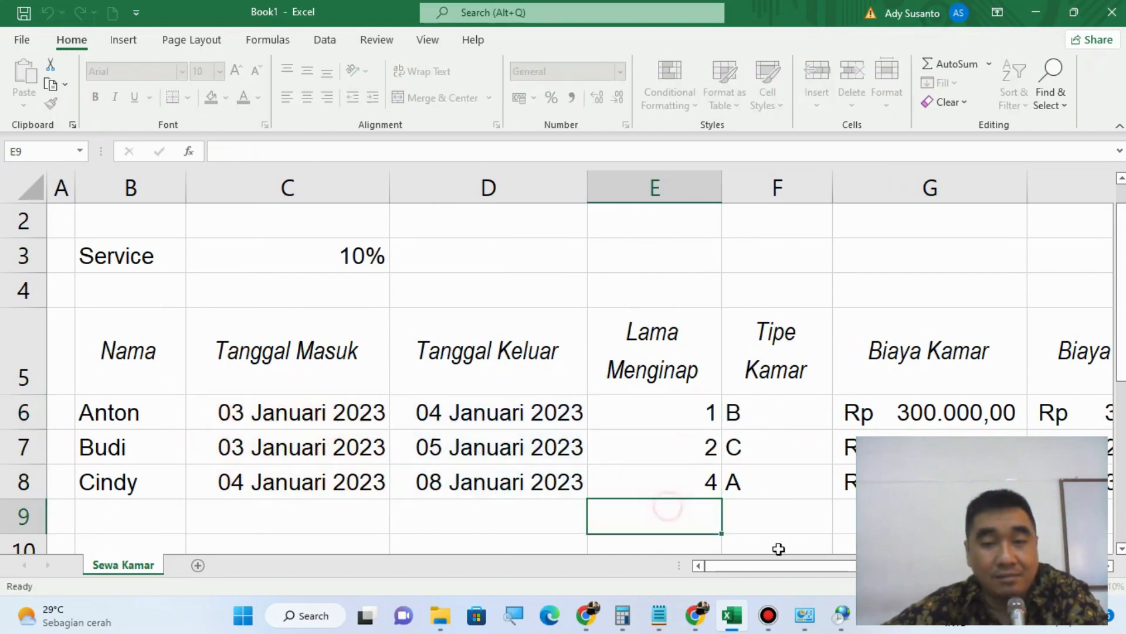
Step: Examine the cell references in the Biaya Menginap formulas in I6 and I8
left_click_drag(849, 566, 983, 566)
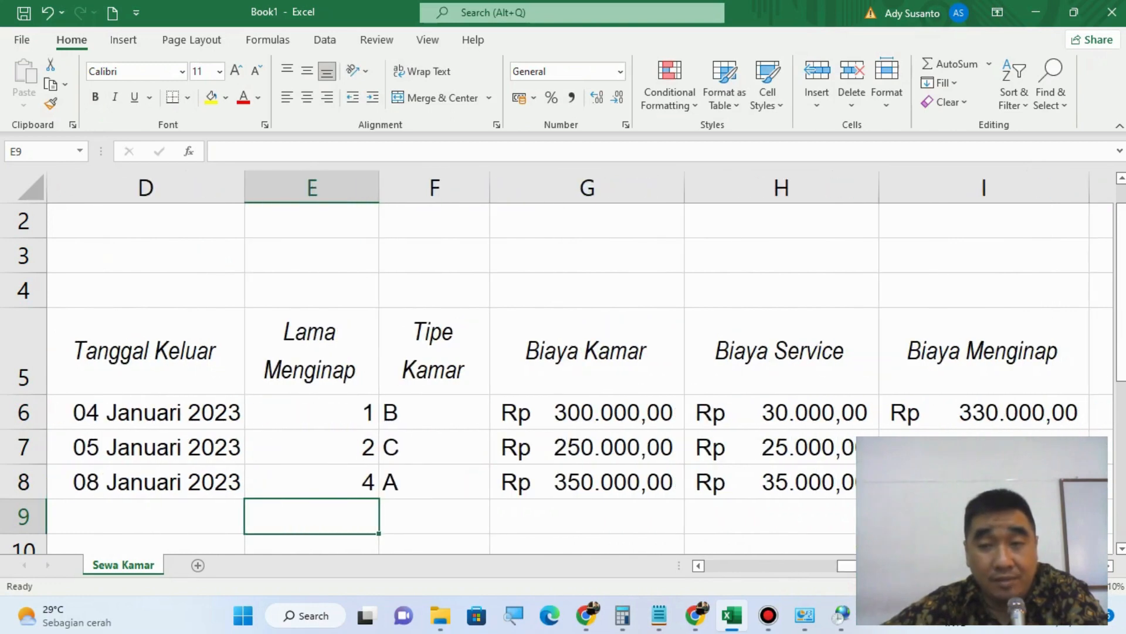
left_click(1006, 412)
key("F2")
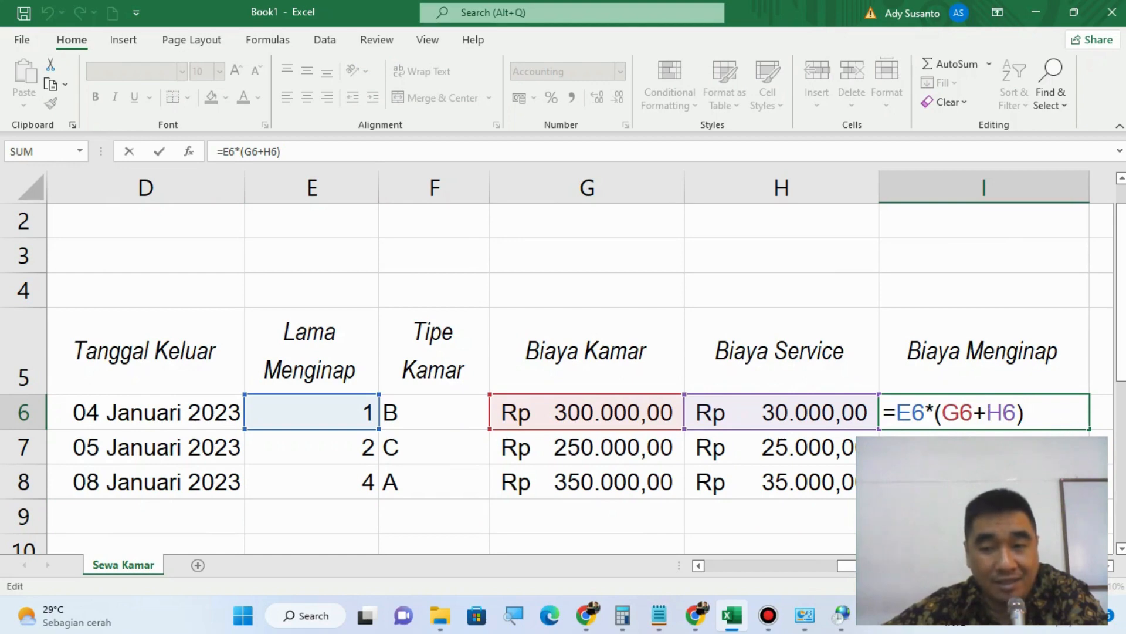
key("Return")
key("Return")
key("F2")
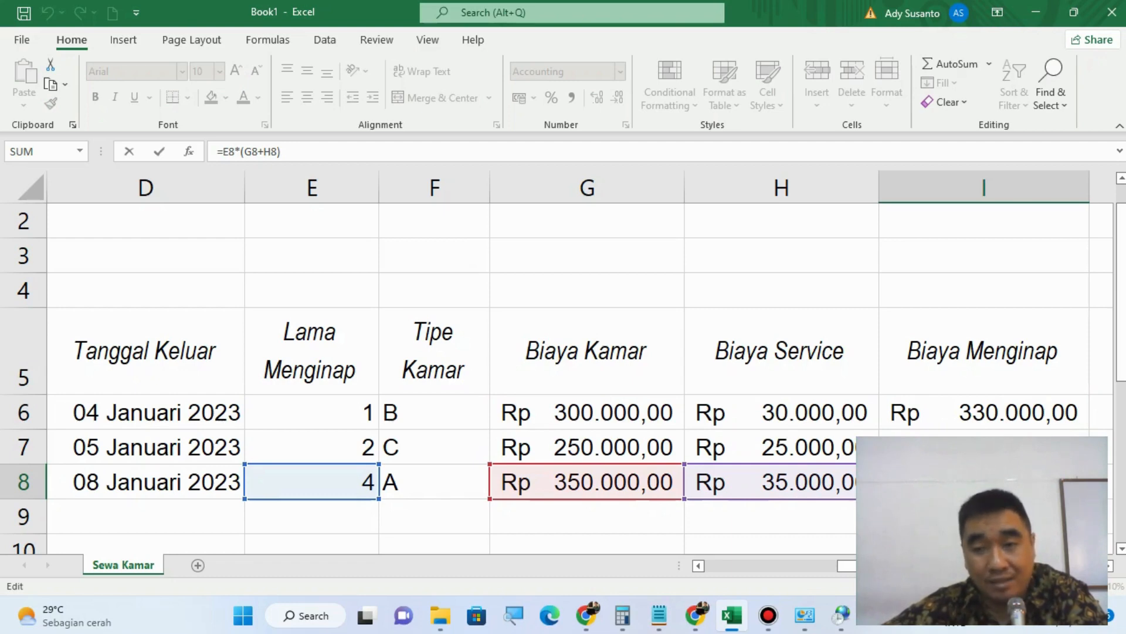
key("Return")
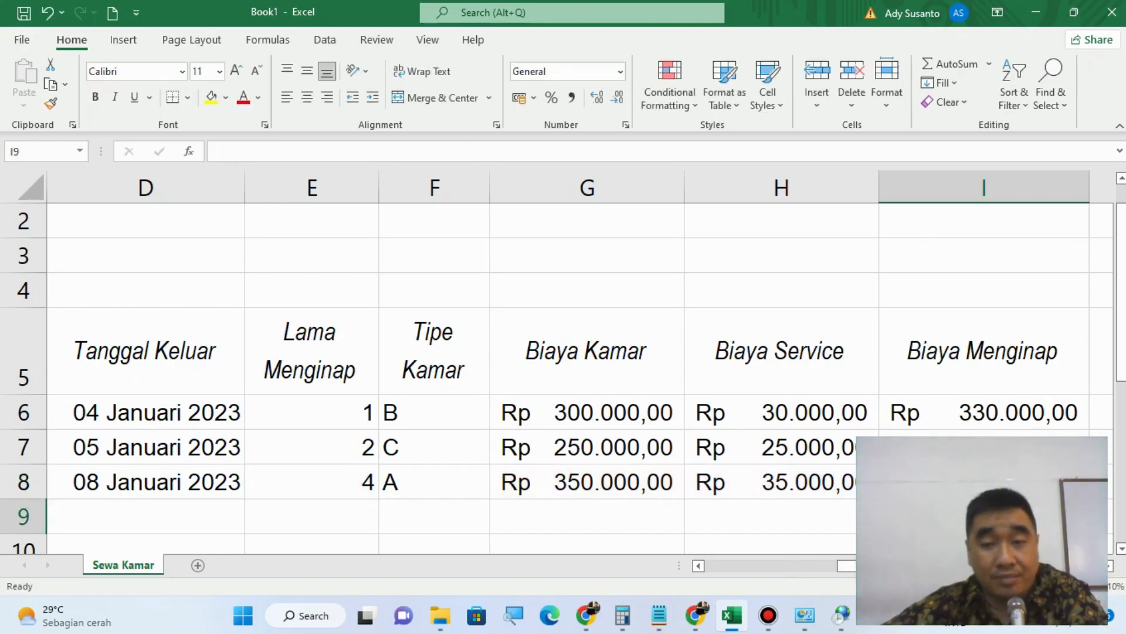
Step: Zoom out the sheet until the whole table from Nama to Biaya Menginap fits in view
left_click_drag(847, 565, 754, 577)
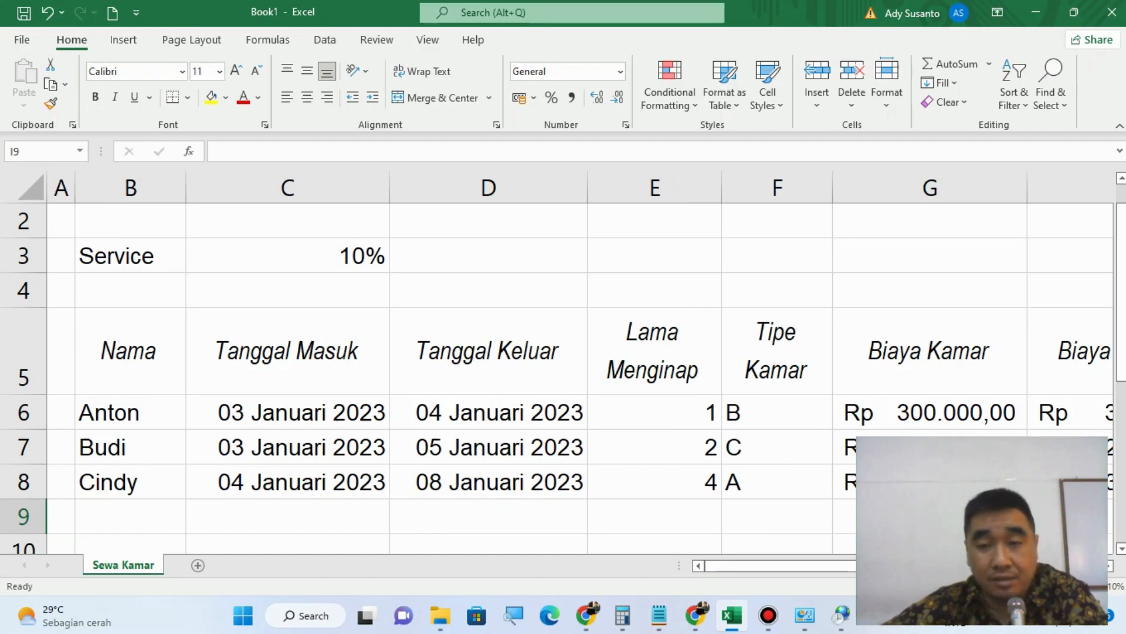
left_click_drag(1051, 586, 1047, 586)
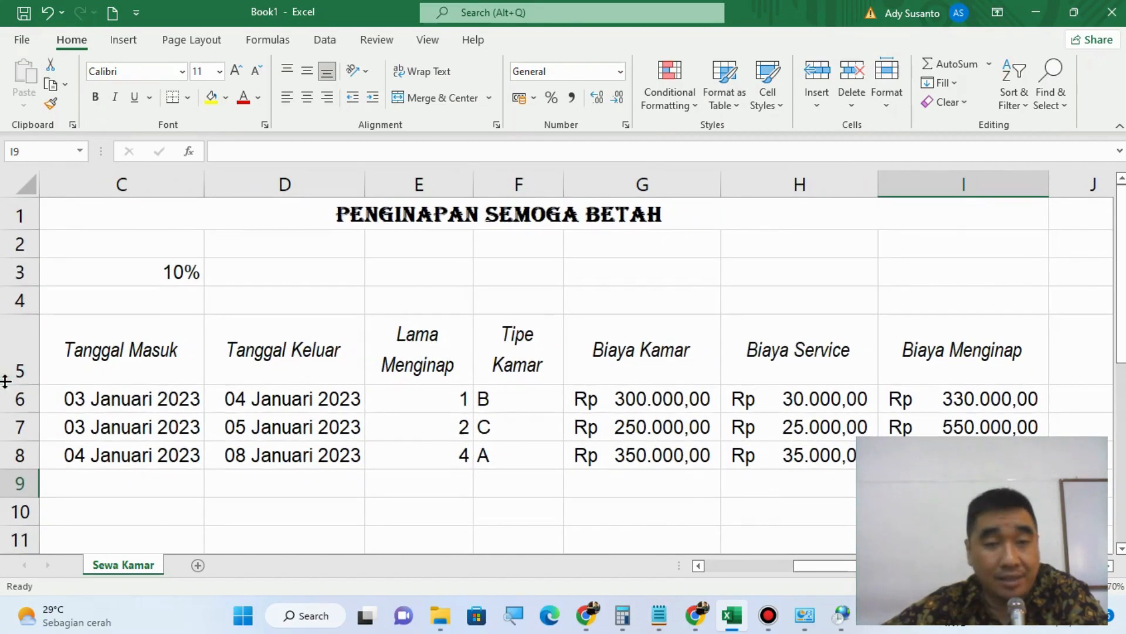
left_click_drag(863, 566, 757, 582)
left_click(983, 586)
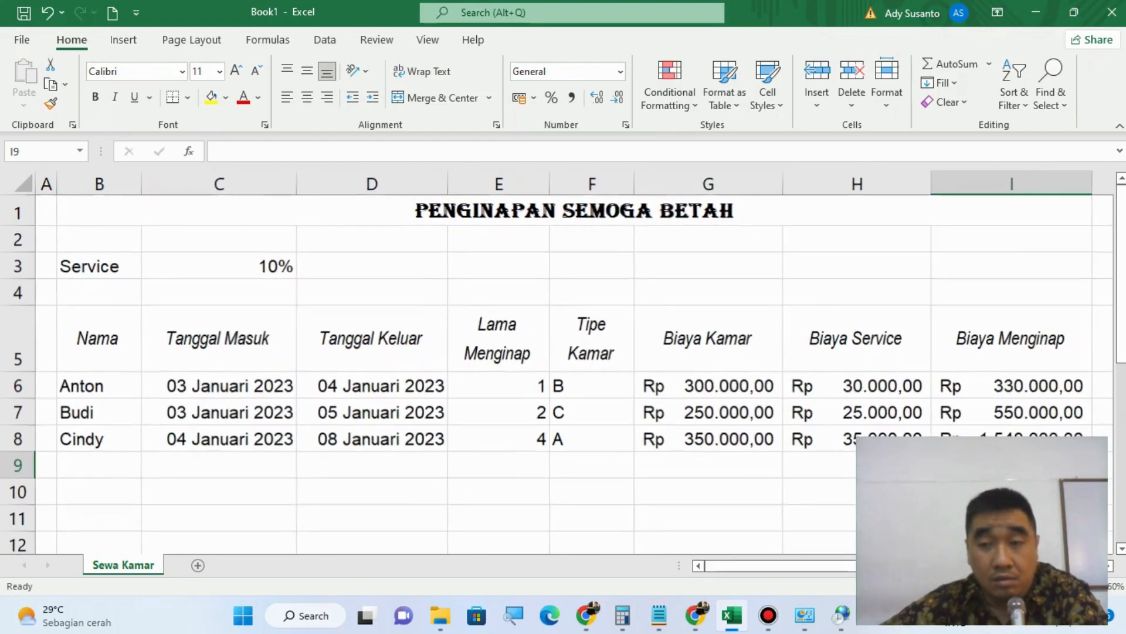
Step: Give the table range B5:I8 a thick solid red outline border
left_click(984, 587)
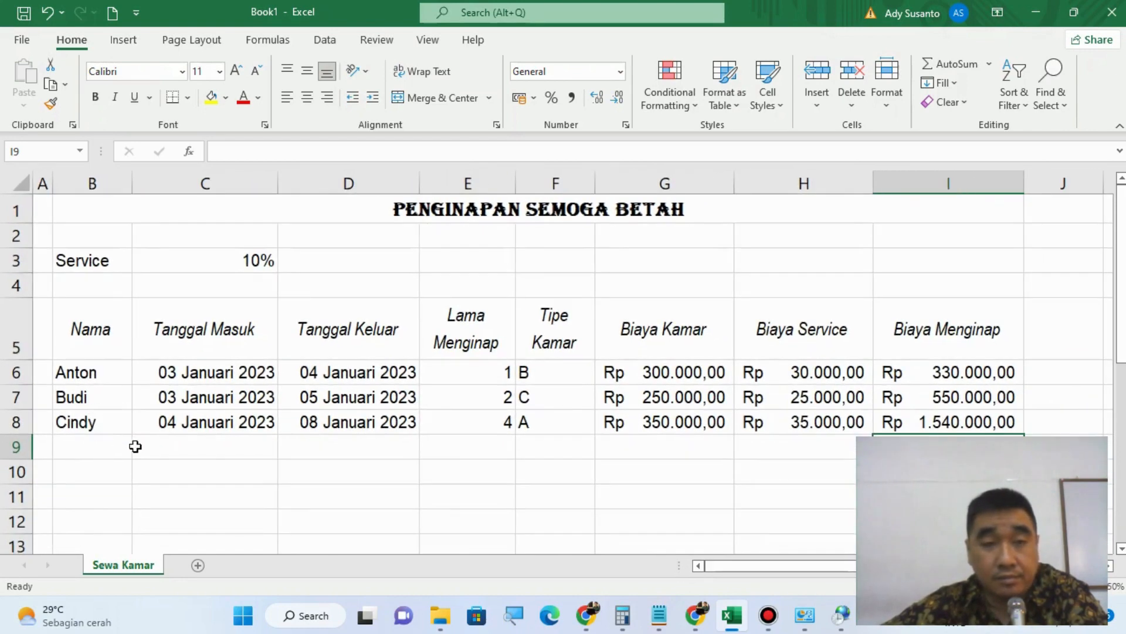
left_click_drag(87, 338, 925, 413)
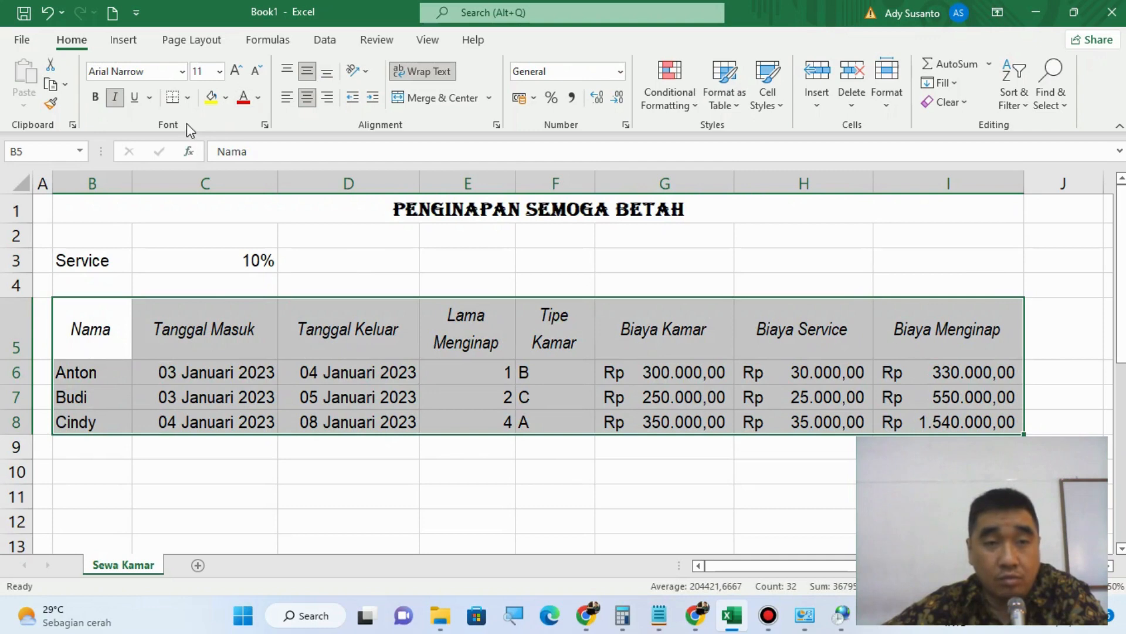
left_click(187, 98)
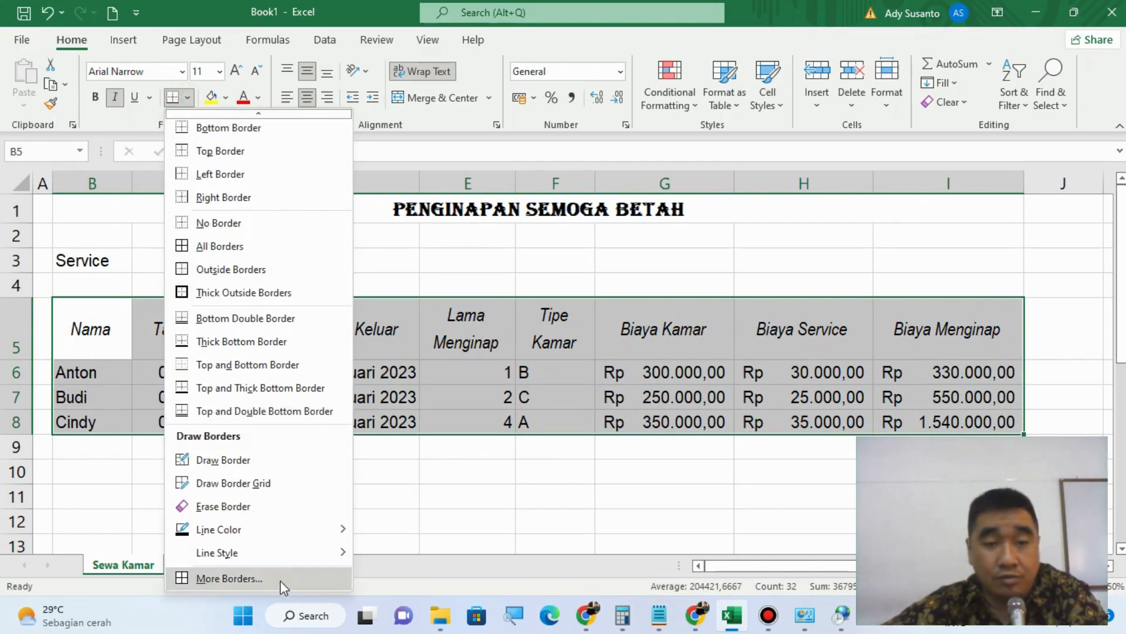
left_click(283, 587)
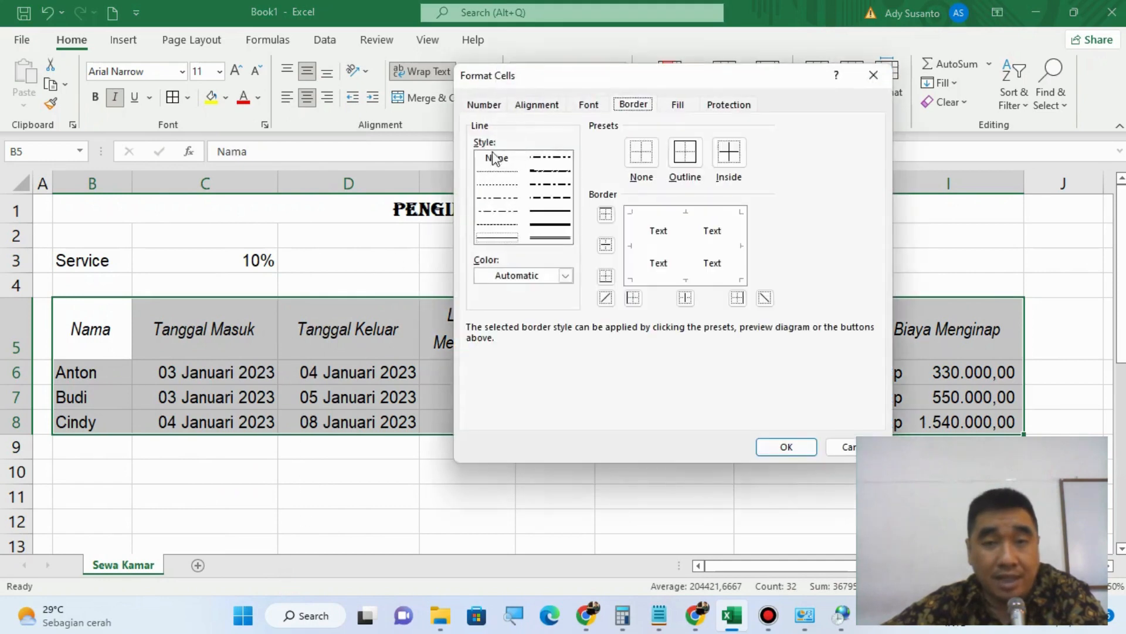
left_click(555, 227)
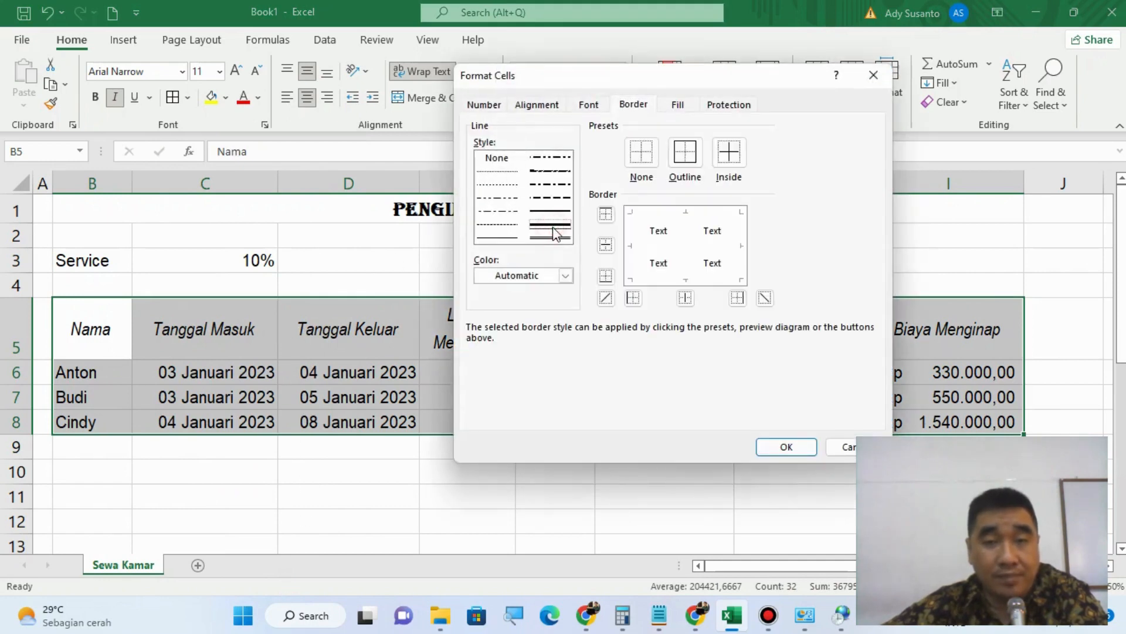
left_click(566, 276)
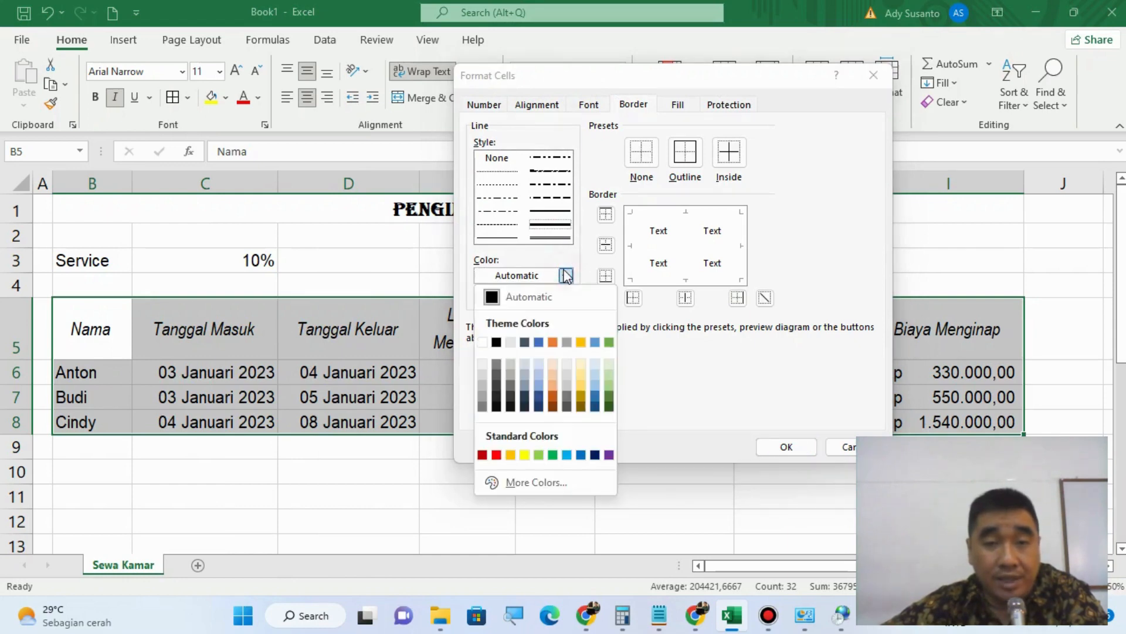
left_click(497, 455)
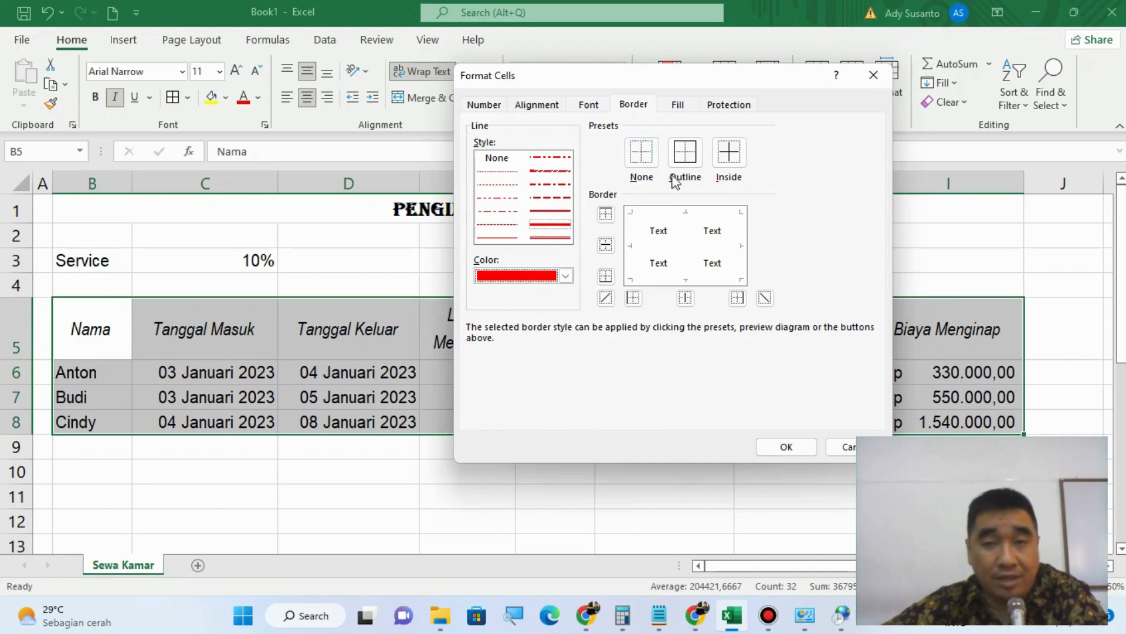
left_click(687, 152)
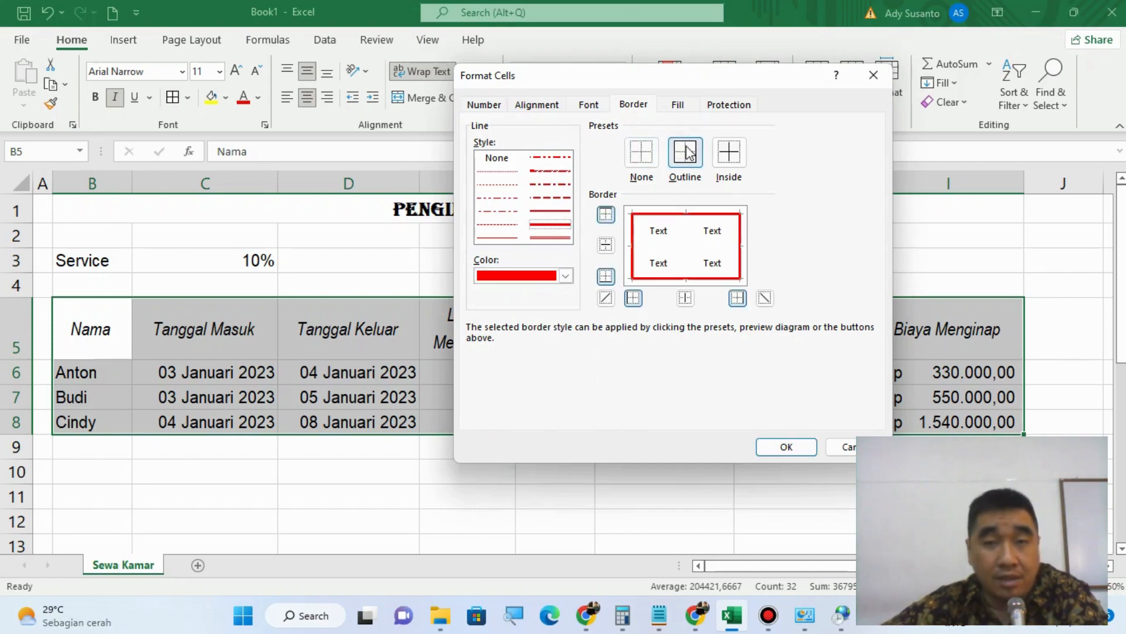
Step: Add purple slanted dash-dot borders to the inside of the table and apply the border settings
left_click(541, 172)
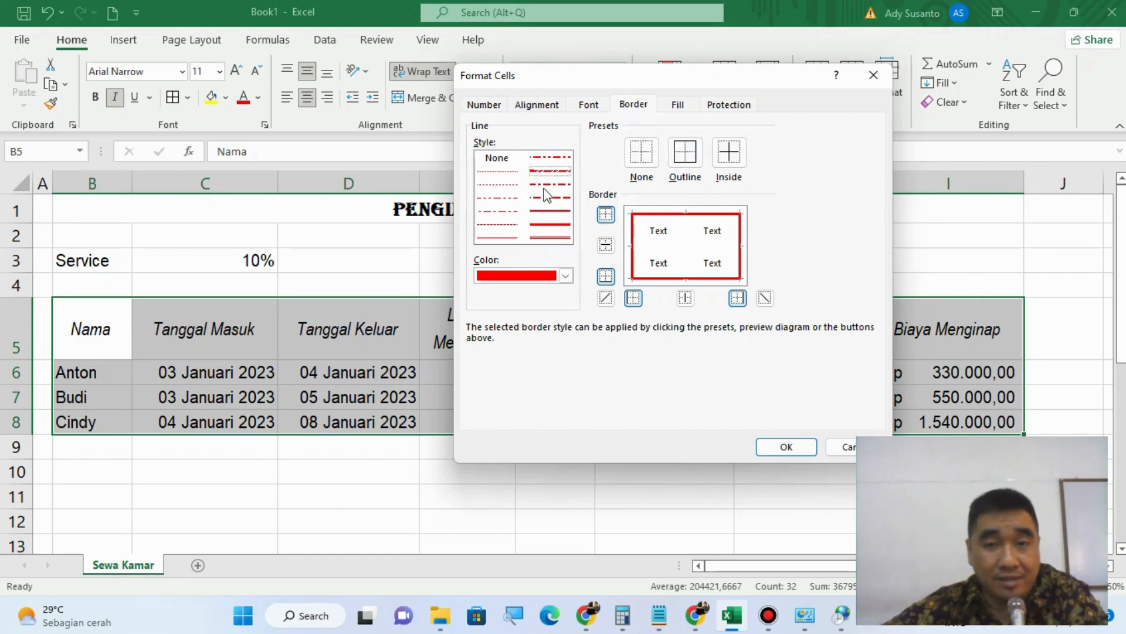
left_click(565, 276)
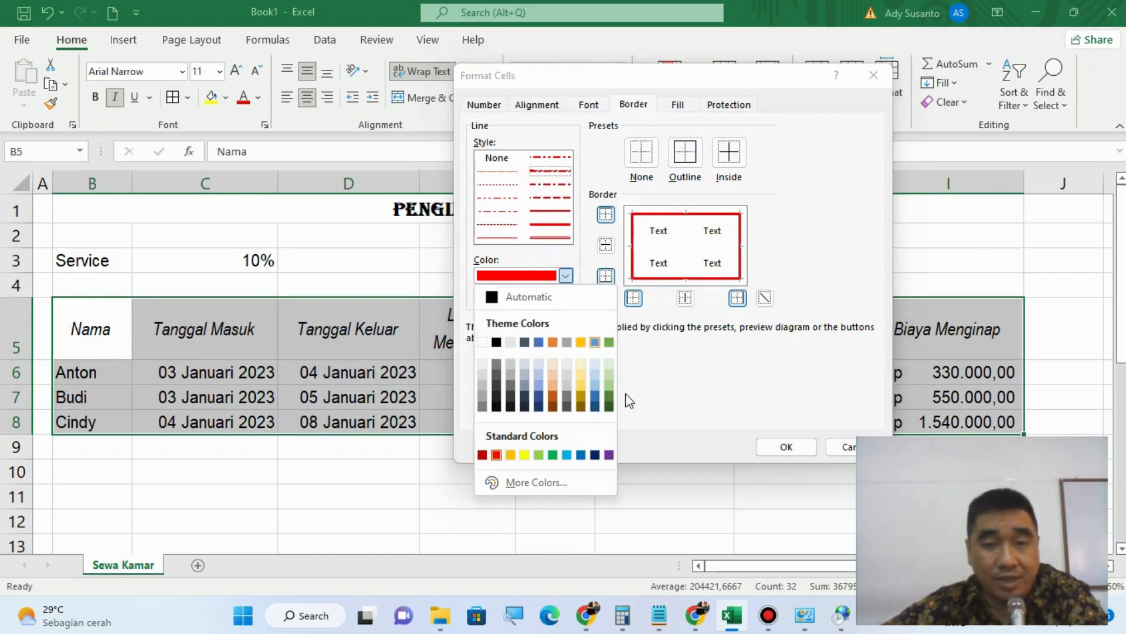
left_click(609, 455)
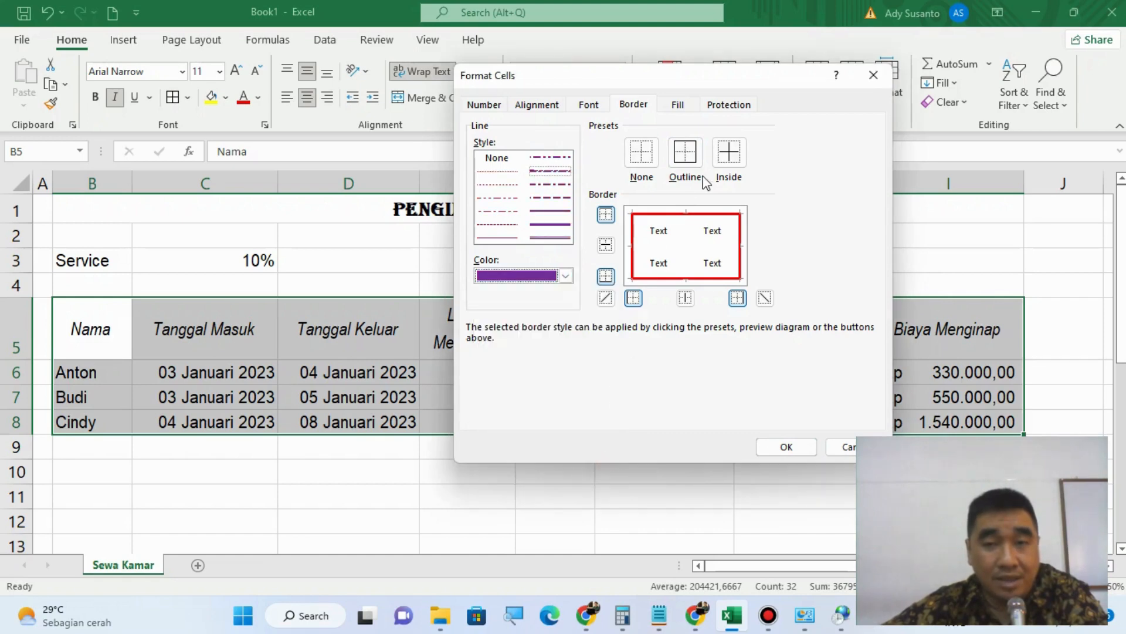
left_click(730, 153)
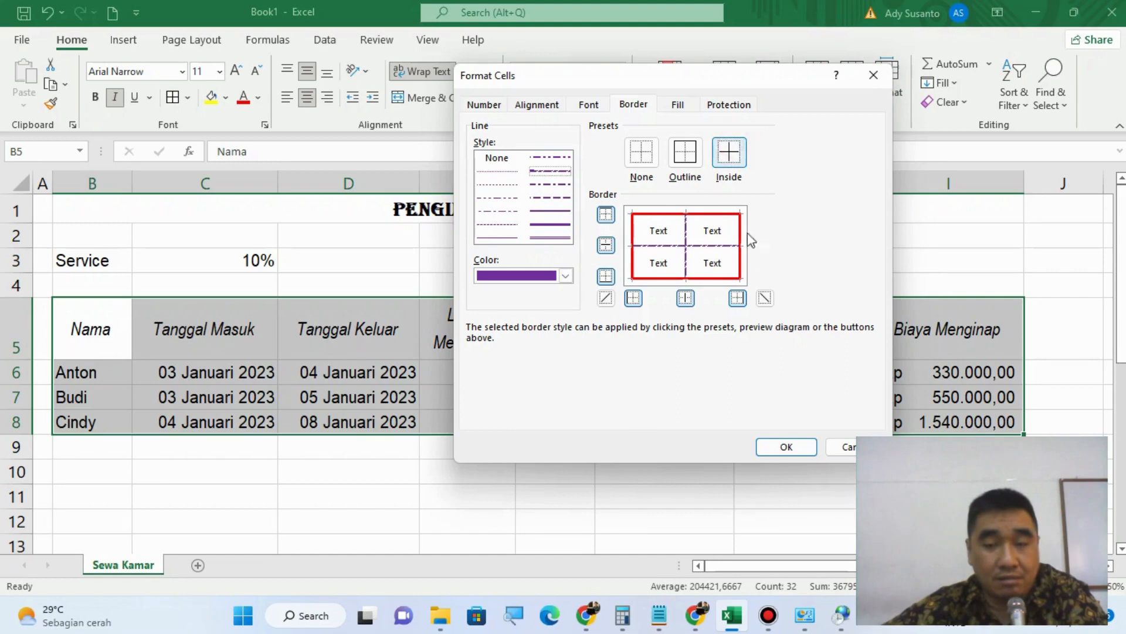
left_click(782, 447)
left_click(669, 526)
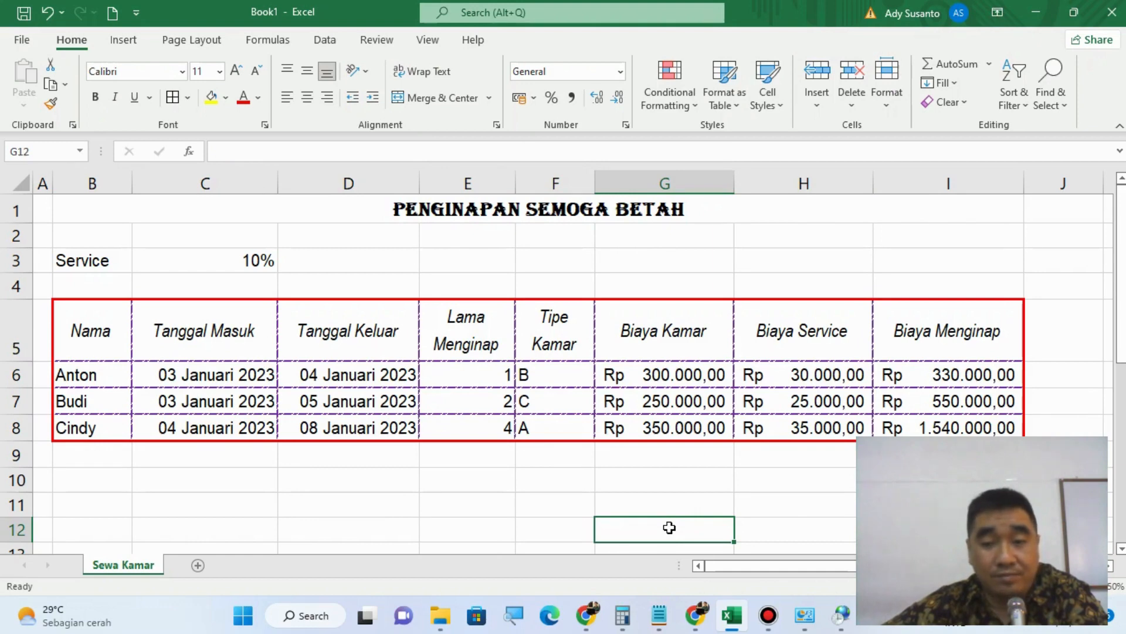
mouse_move(780, 616)
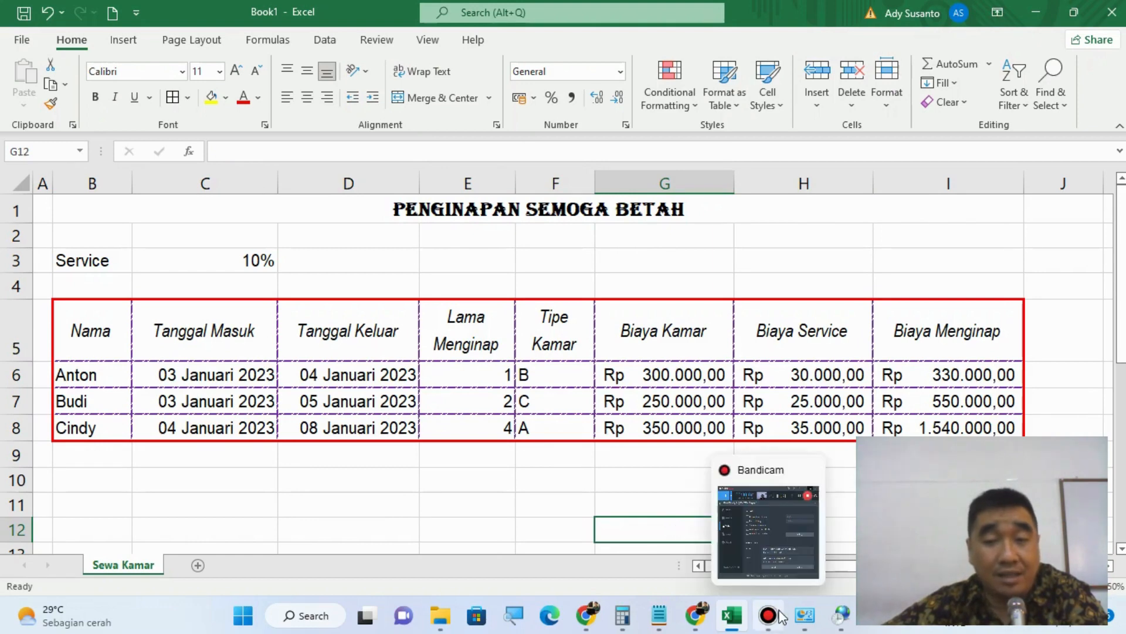